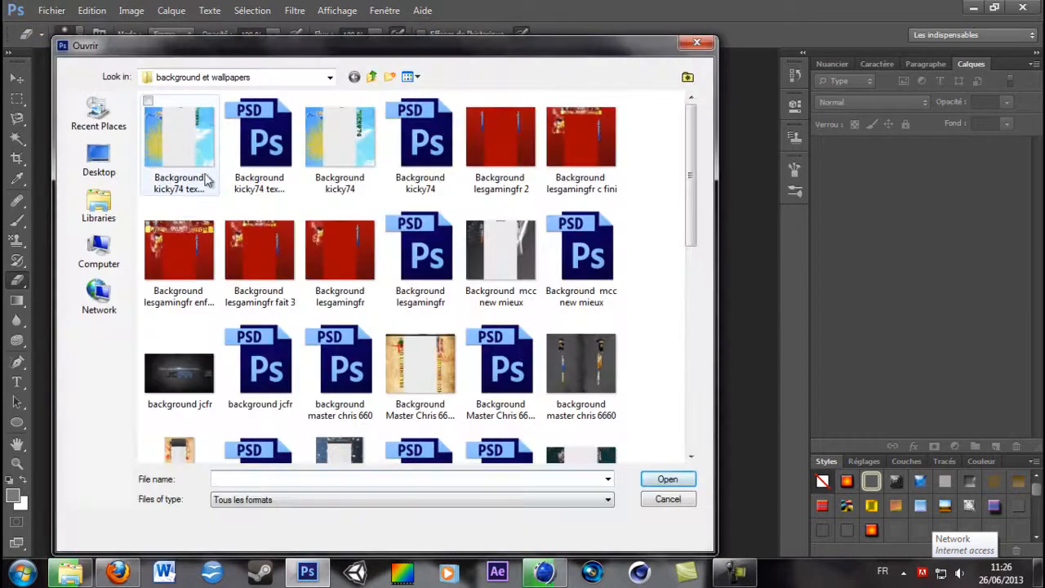
{"action": "mouse_move", "coordinate": [691, 200]}
{"action": "left_mouse_down"}
{"action": "mouse_move", "coordinate": [696, 322]}
{"action": "mouse_move", "coordinate": [645, 420]}
{"action": "mouse_move", "coordinate": [683, 245]}
{"action": "mouse_move", "coordinate": [675, 196]}
{"action": "left_mouse_up"}
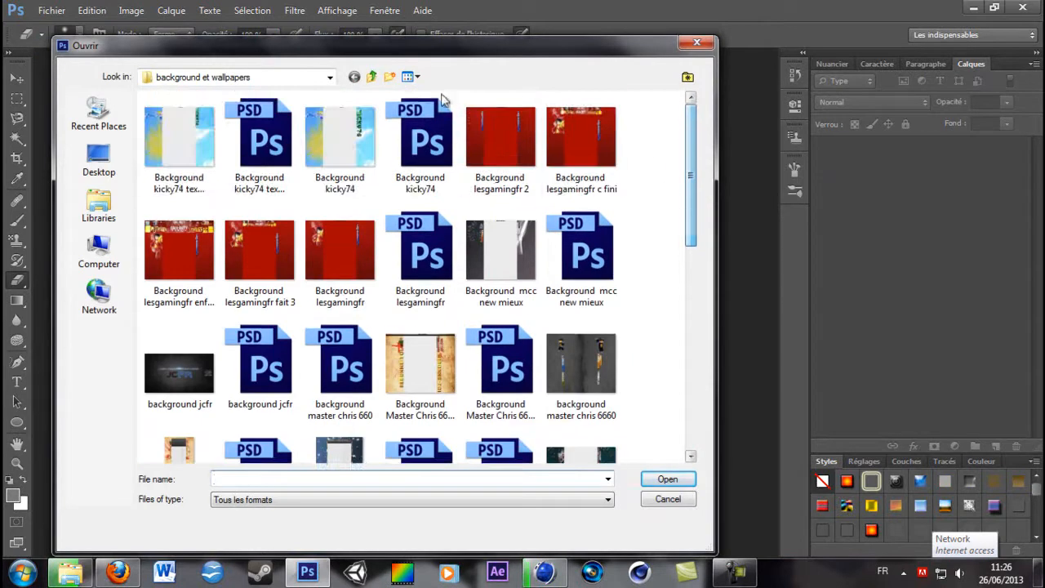
{"action": "left_click", "coordinate": [371, 77]}
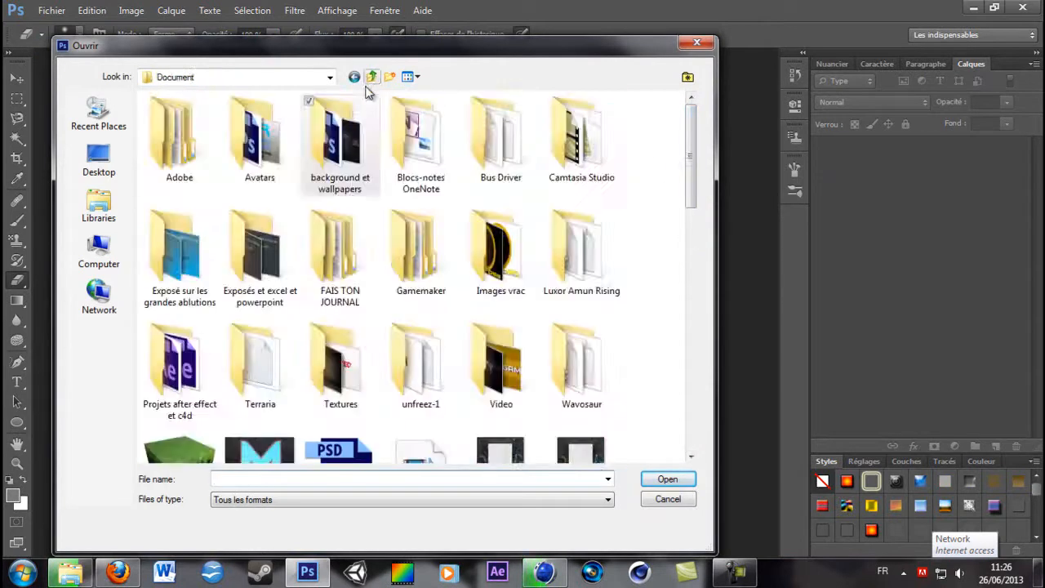
{"action": "left_click", "coordinate": [296, 139]}
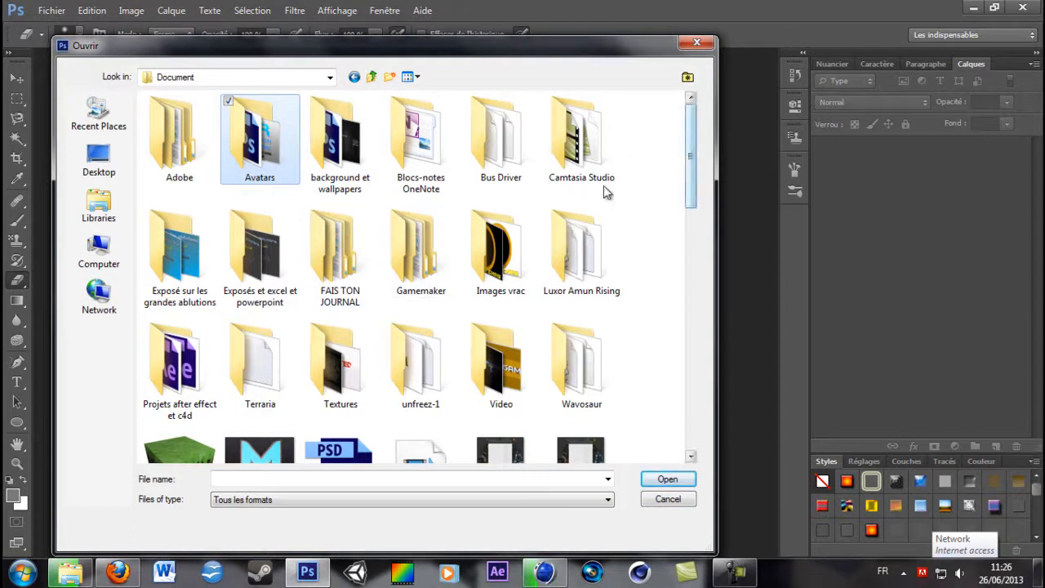
{"action": "double_click", "coordinate": [359, 118]}
{"action": "scroll", "coordinate": [445, 187], "scroll_direction": "down", "scroll_amount": 2}
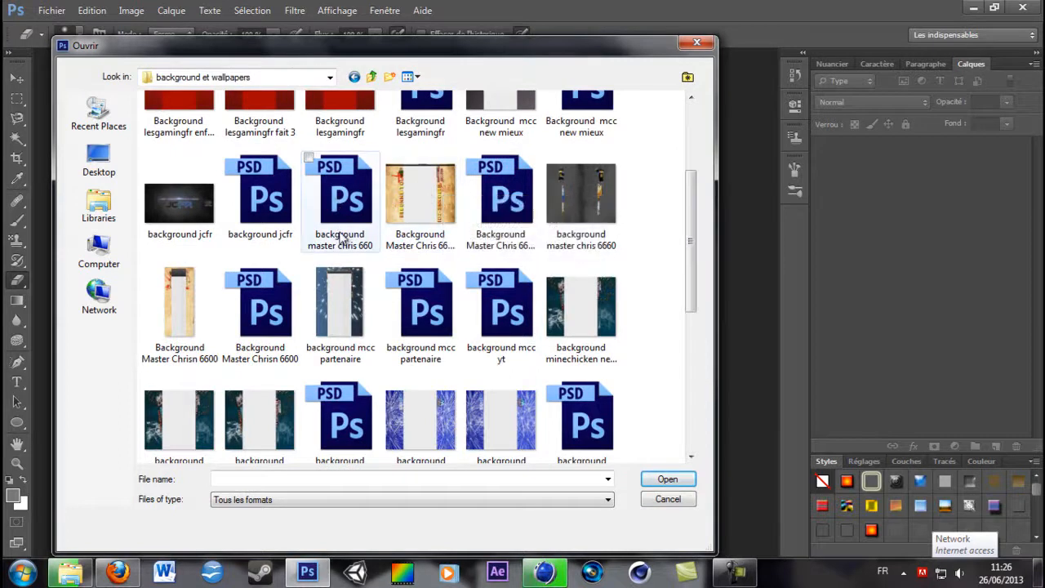
{"action": "scroll", "coordinate": [341, 235], "scroll_direction": "down", "scroll_amount": 3}
{"action": "scroll", "coordinate": [343, 237], "scroll_direction": "down", "scroll_amount": 3}
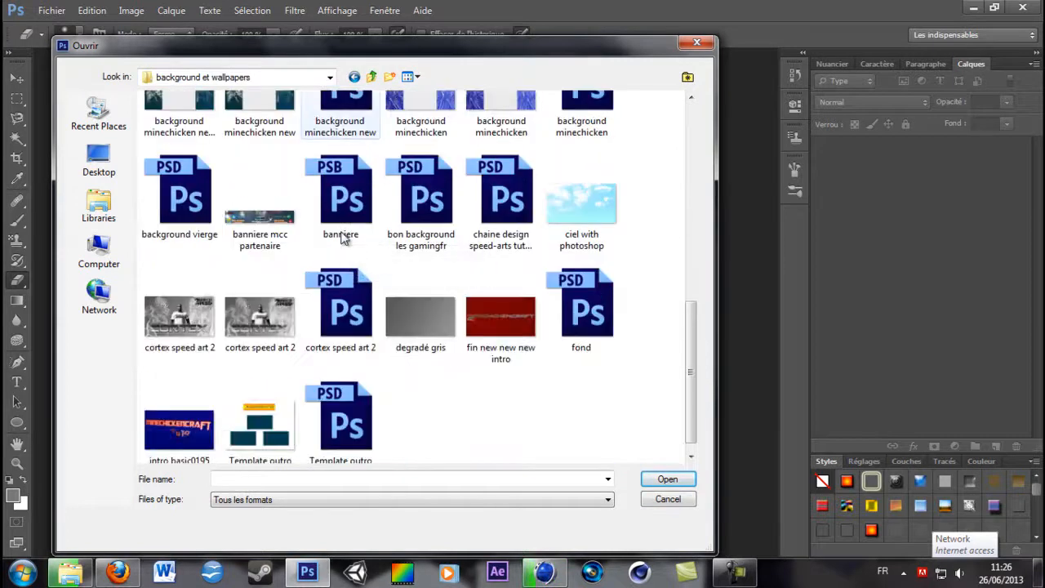
{"action": "scroll", "coordinate": [343, 237], "scroll_direction": "down", "scroll_amount": 1}
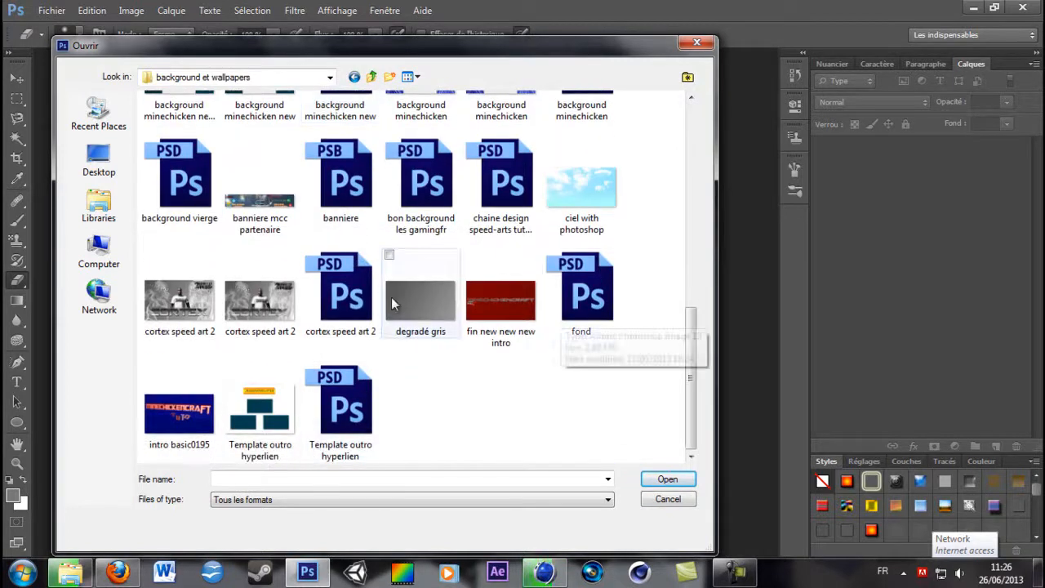
{"action": "scroll", "coordinate": [357, 284], "scroll_direction": "up", "scroll_amount": 3}
{"action": "scroll", "coordinate": [357, 284], "scroll_direction": "up", "scroll_amount": 5}
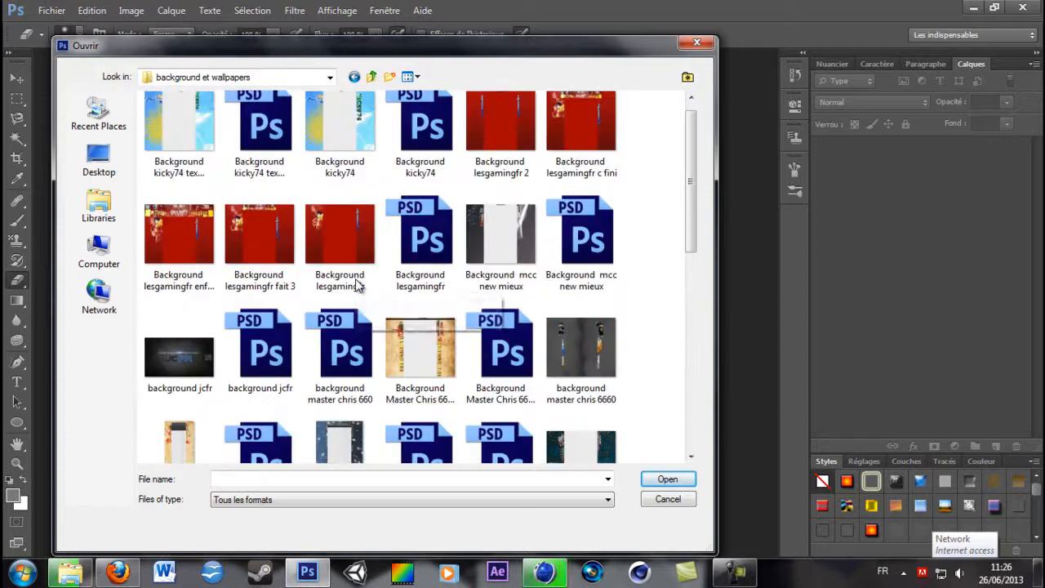
{"action": "left_click", "coordinate": [370, 80]}
{"action": "scroll", "coordinate": [352, 311], "scroll_direction": "down", "scroll_amount": 5}
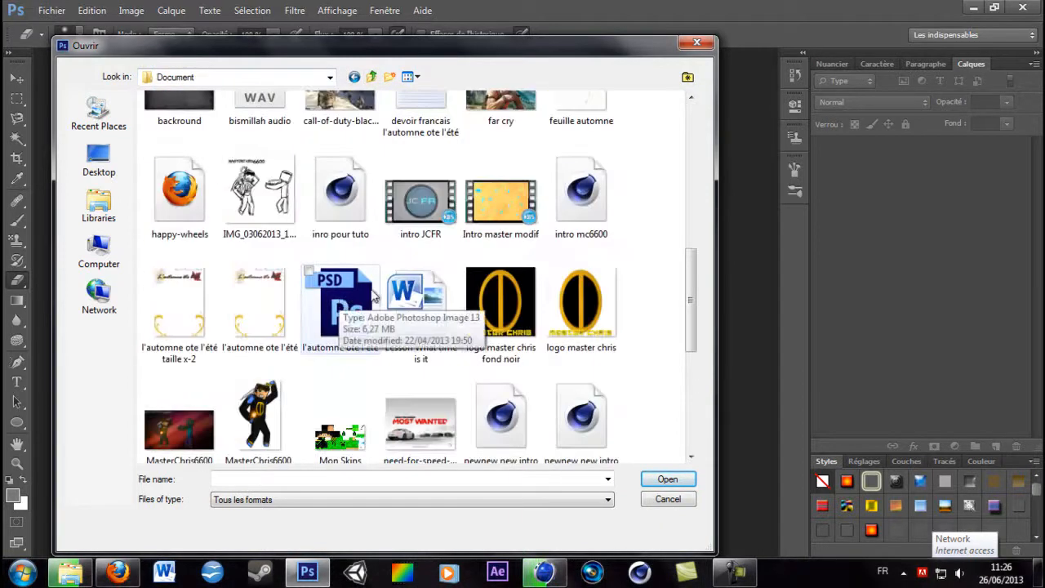
{"action": "scroll", "coordinate": [645, 387], "scroll_direction": "down", "scroll_amount": 5}
{"action": "left_click", "coordinate": [670, 497]}
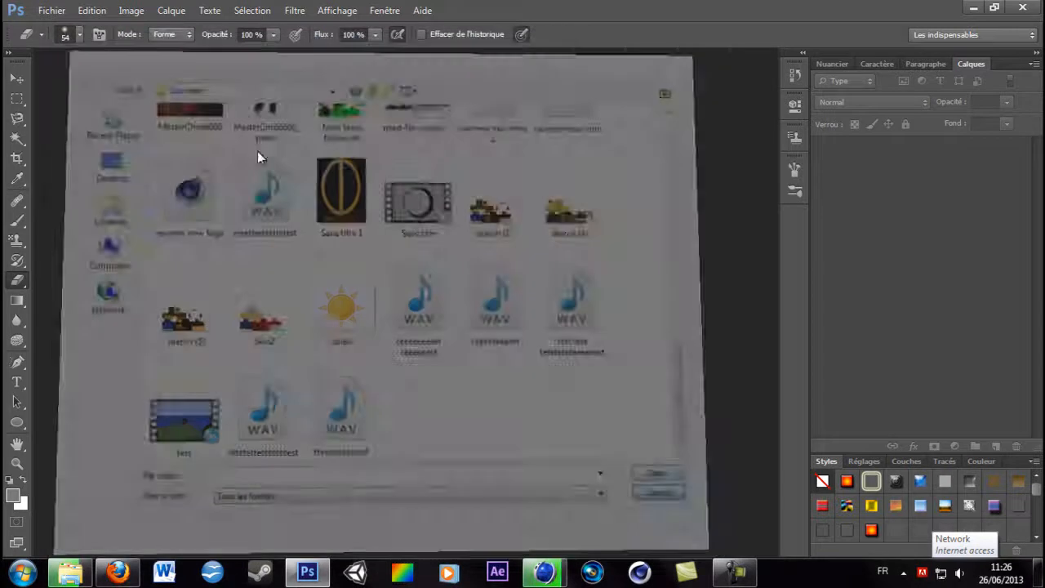
- Open the recent file YouTube One Channel Template.psd and dismiss the text engine message
{"action": "left_click", "coordinate": [52, 10]}
{"action": "mouse_move", "coordinate": [184, 123]}
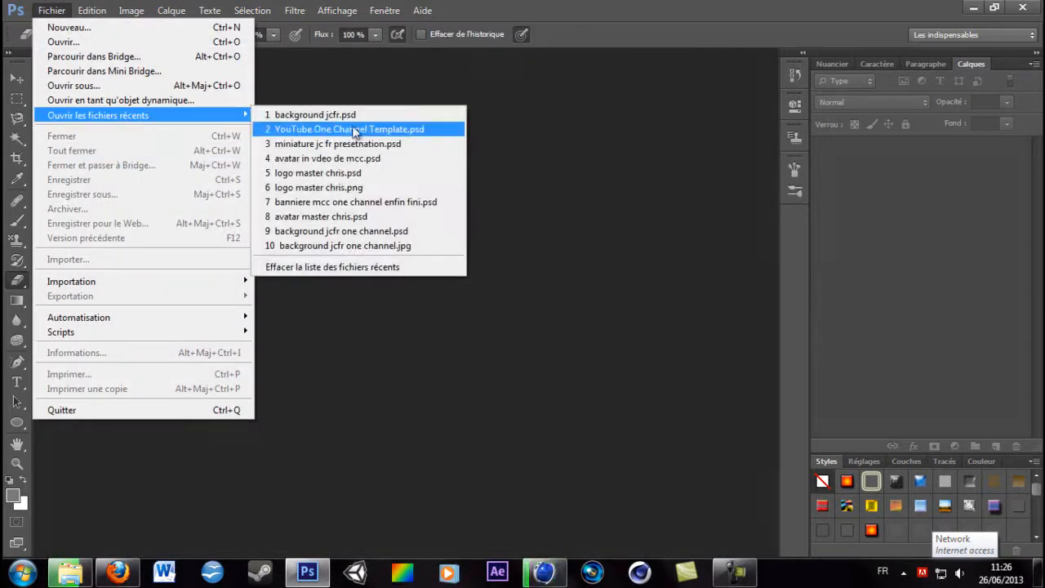
{"action": "left_click", "coordinate": [353, 130]}
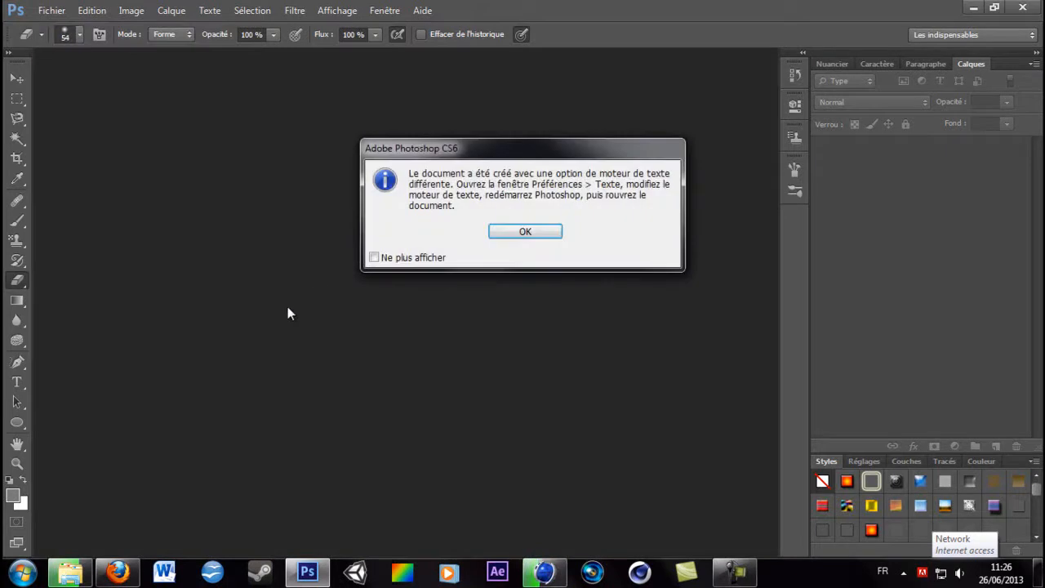
{"action": "left_click", "coordinate": [528, 231]}
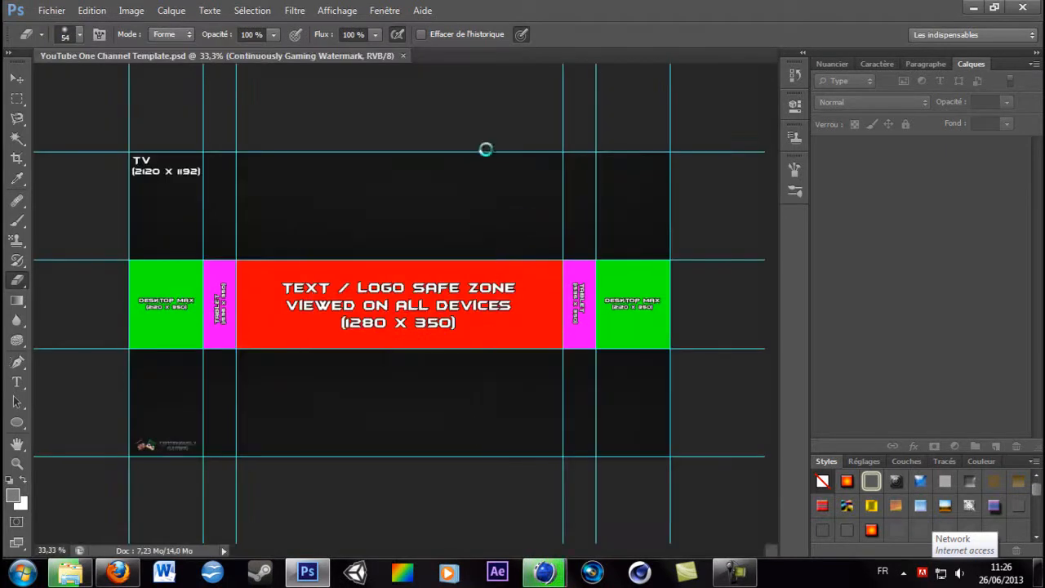
{"action": "mouse_move", "coordinate": [37, 549]}
{"action": "left_mouse_down", "text": "ctrl"}
{"action": "mouse_move", "coordinate": [90, 554]}
{"action": "mouse_move", "coordinate": [46, 555]}
{"action": "left_mouse_up", "text": "ctrl"}
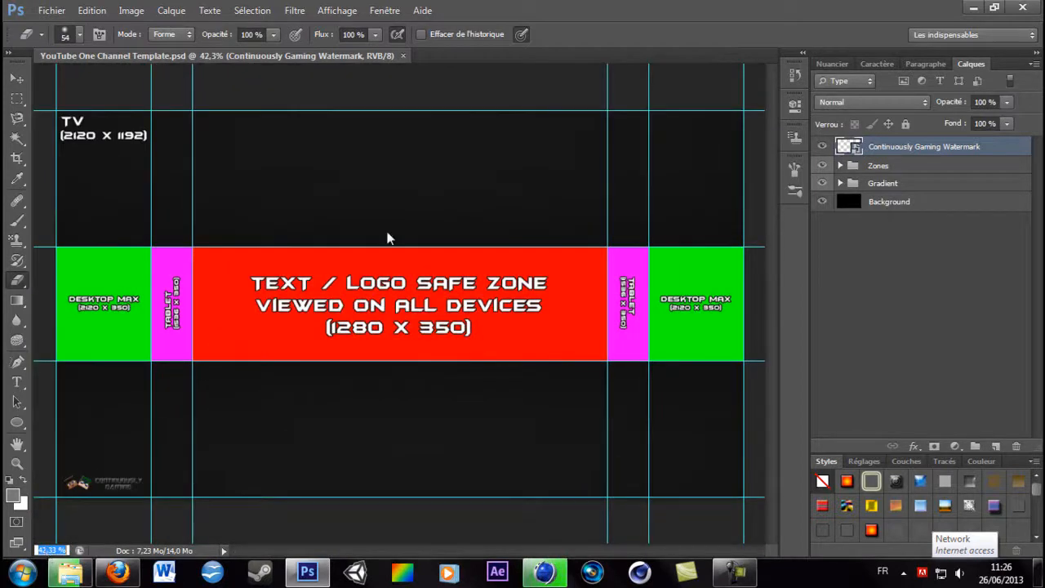
{"action": "left_click", "coordinate": [245, 504]}
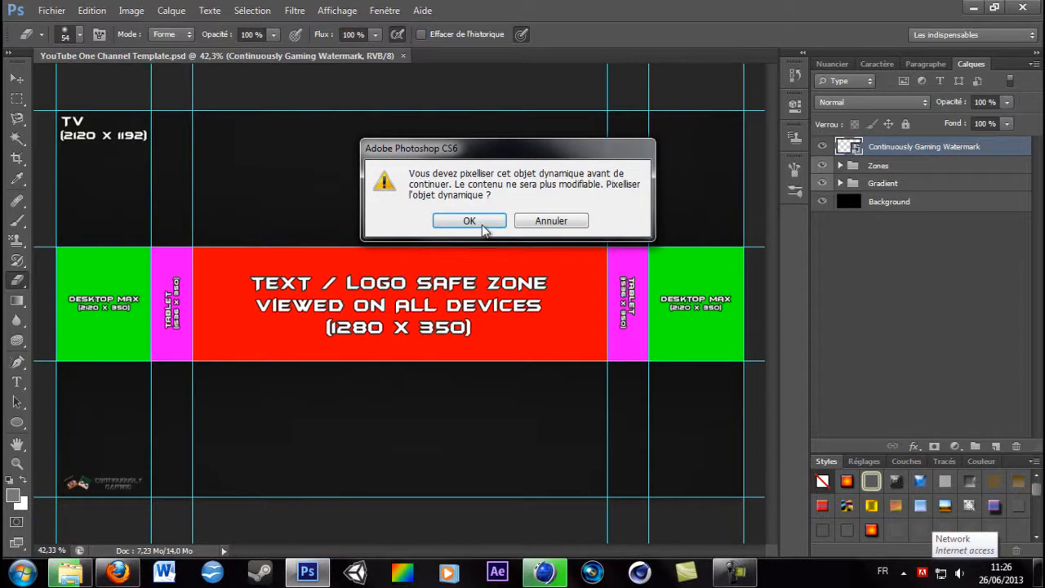
{"action": "left_click", "coordinate": [529, 222]}
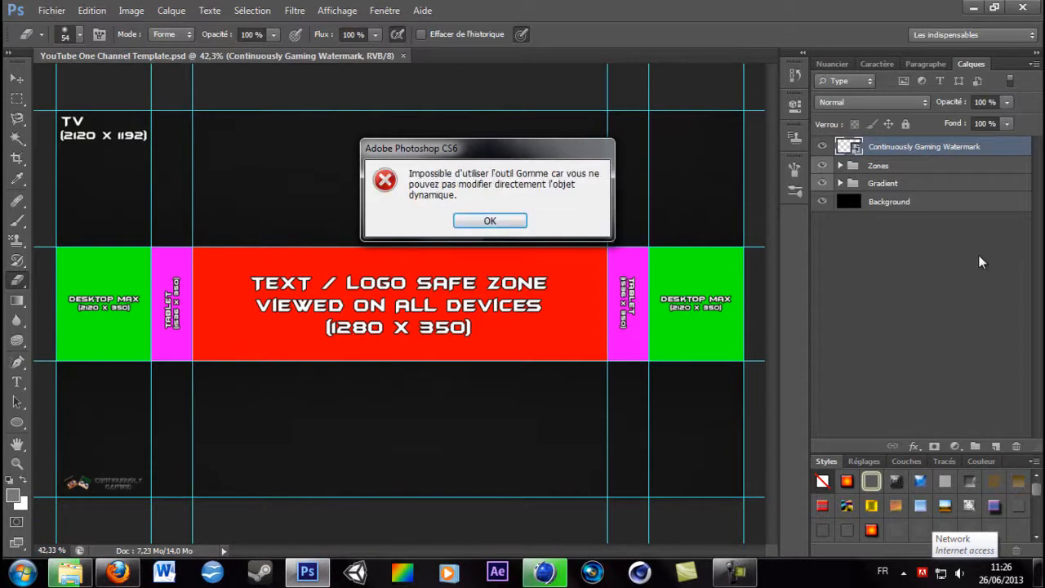
{"action": "left_click", "coordinate": [502, 219]}
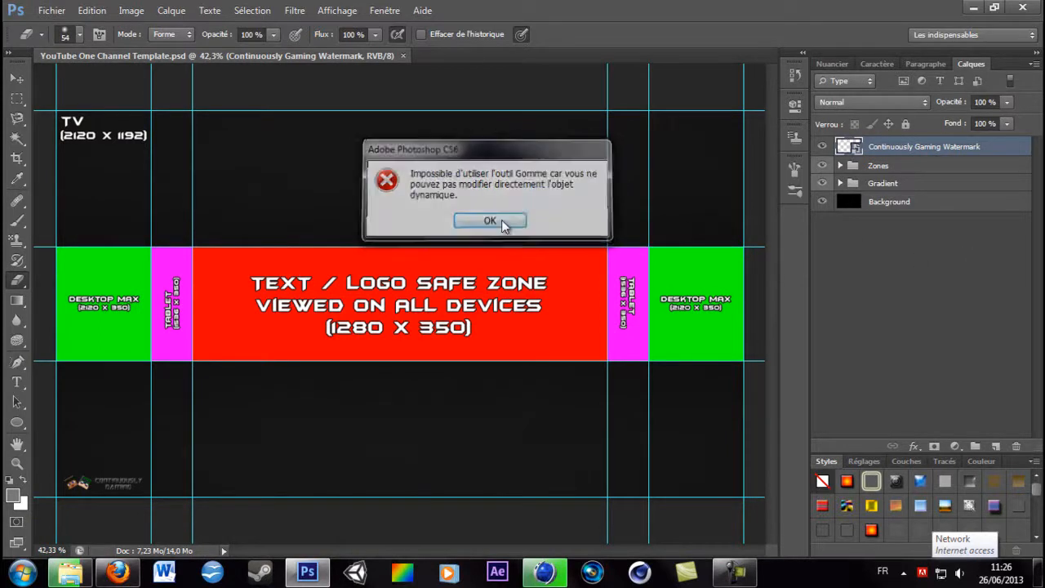
{"action": "left_click", "coordinate": [554, 227]}
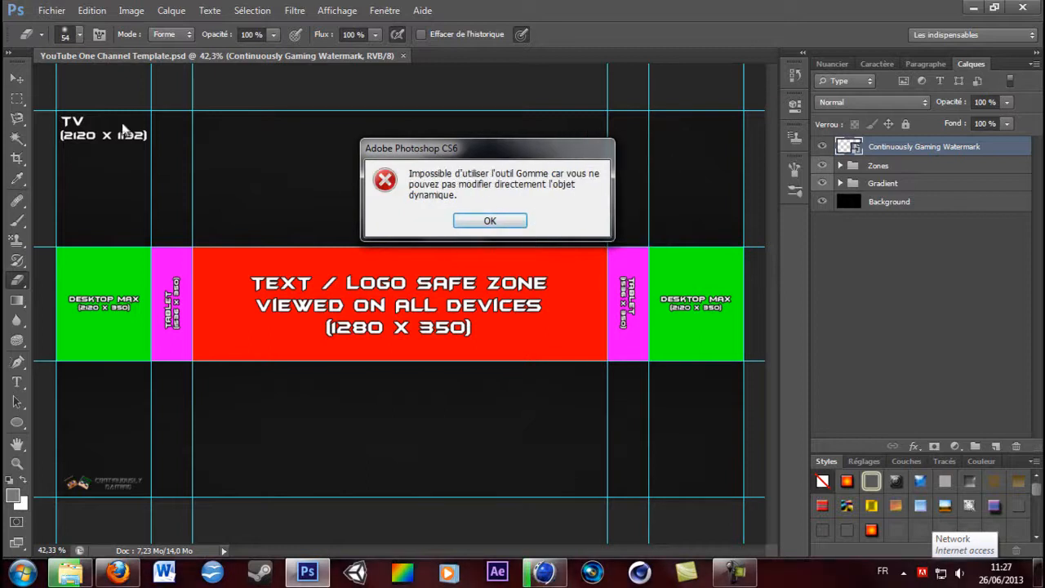
{"action": "left_click", "coordinate": [502, 222]}
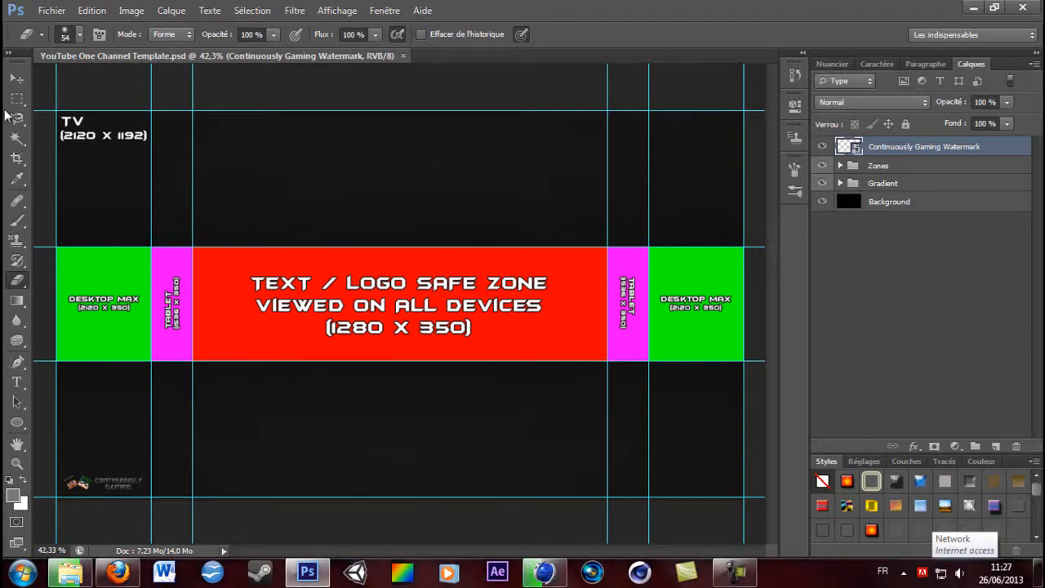
- Switch to the Move tool and delete the Zones group together with its contents
{"action": "left_click", "coordinate": [17, 81]}
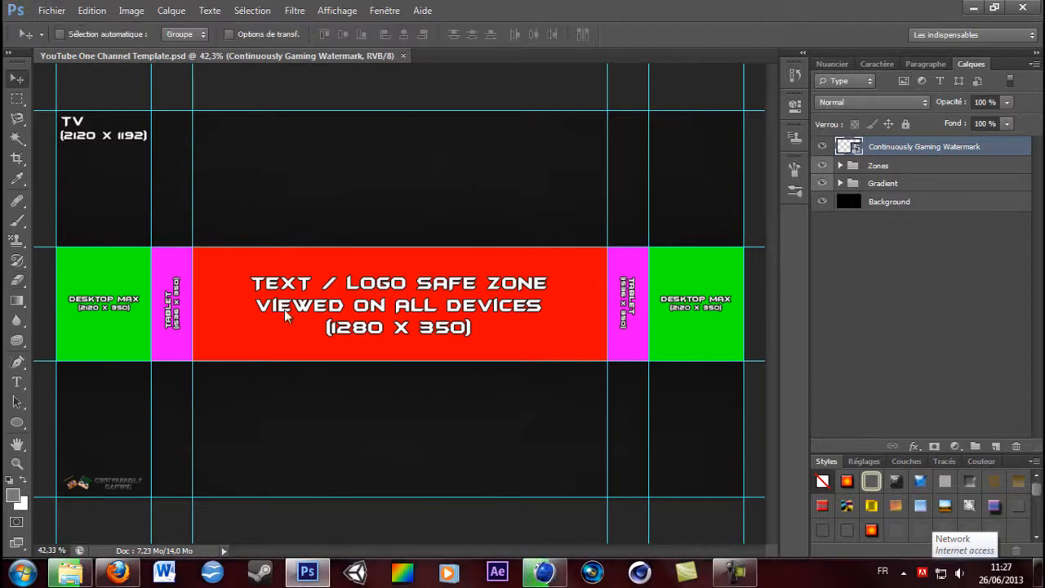
{"action": "mouse_move", "coordinate": [46, 551]}
{"action": "left_mouse_down", "text": "ctrl"}
{"action": "mouse_move", "coordinate": [55, 550]}
{"action": "mouse_move", "coordinate": [45, 551]}
{"action": "left_mouse_up", "text": "ctrl"}
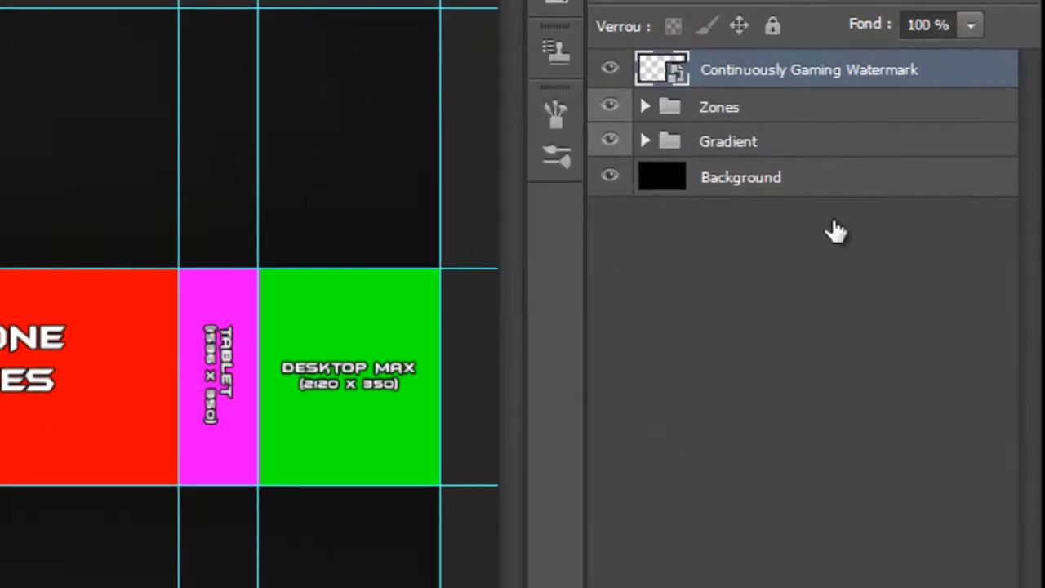
{"action": "left_click", "coordinate": [878, 180]}
{"action": "left_click", "coordinate": [727, 113]}
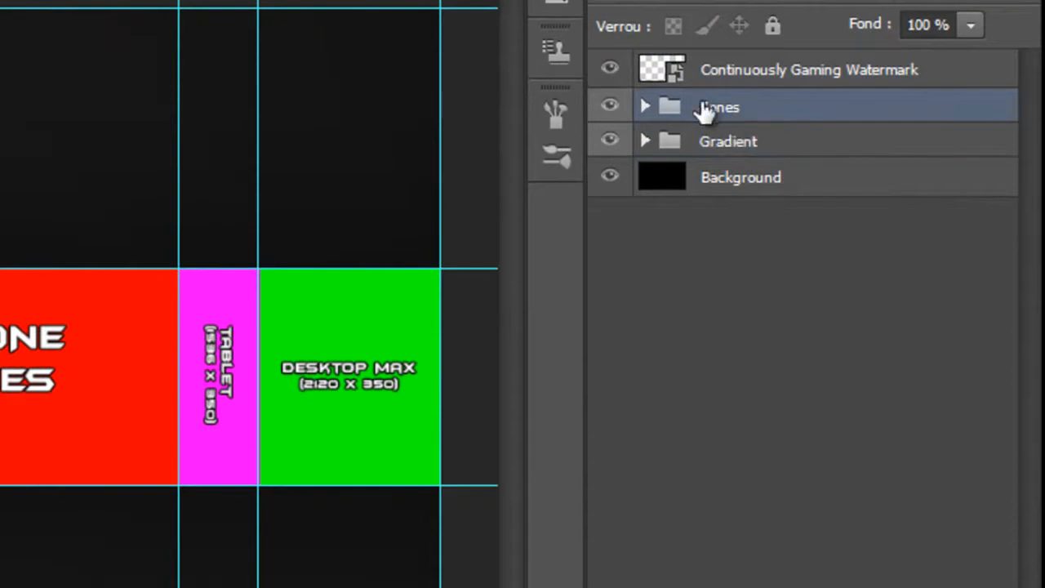
{"action": "left_click", "coordinate": [645, 107]}
{"action": "left_click", "coordinate": [740, 153]}
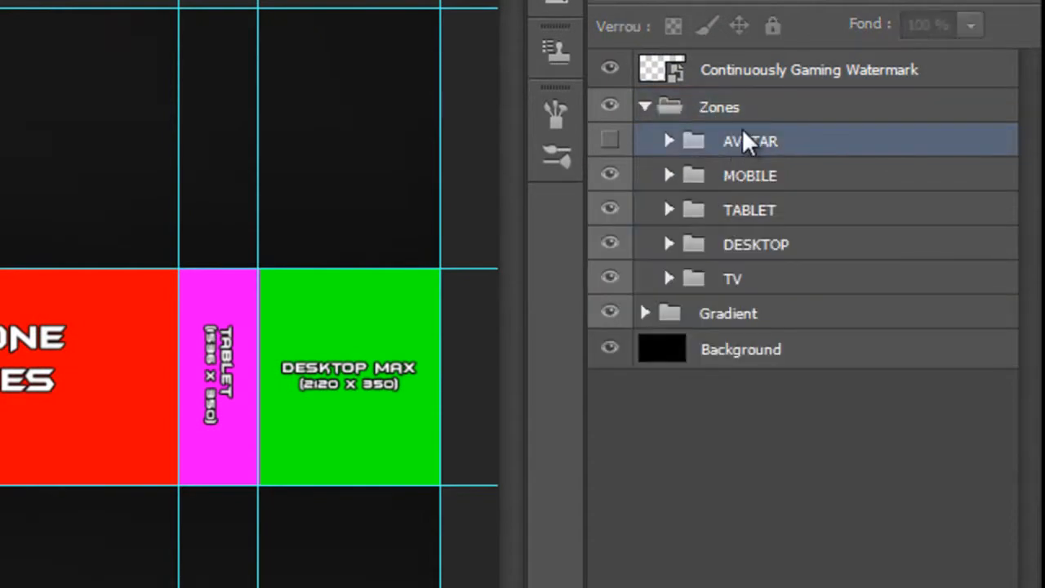
{"action": "right_click", "coordinate": [741, 155]}
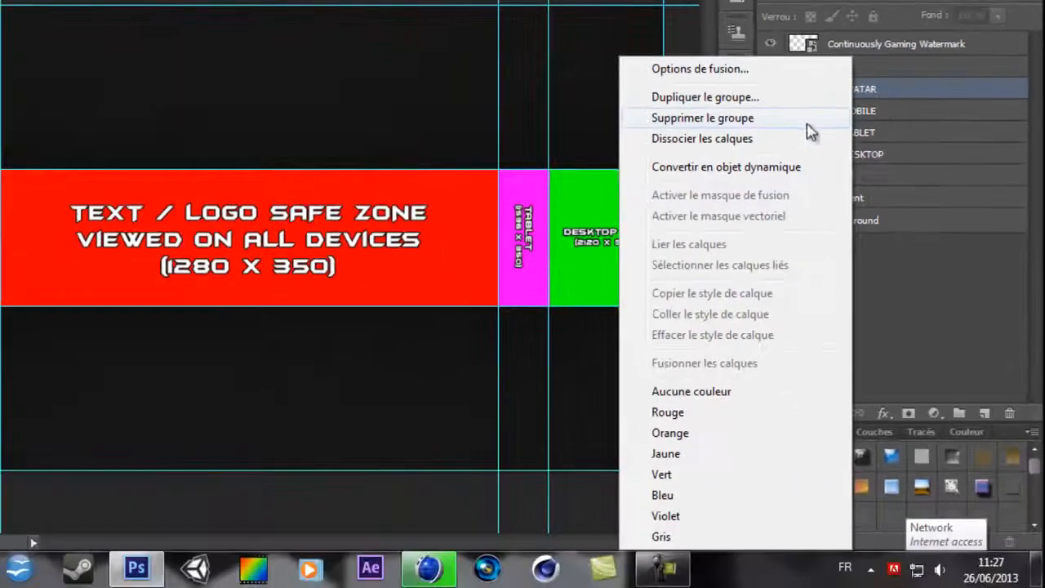
{"action": "left_click", "coordinate": [856, 69]}
{"action": "right_click", "coordinate": [844, 71]}
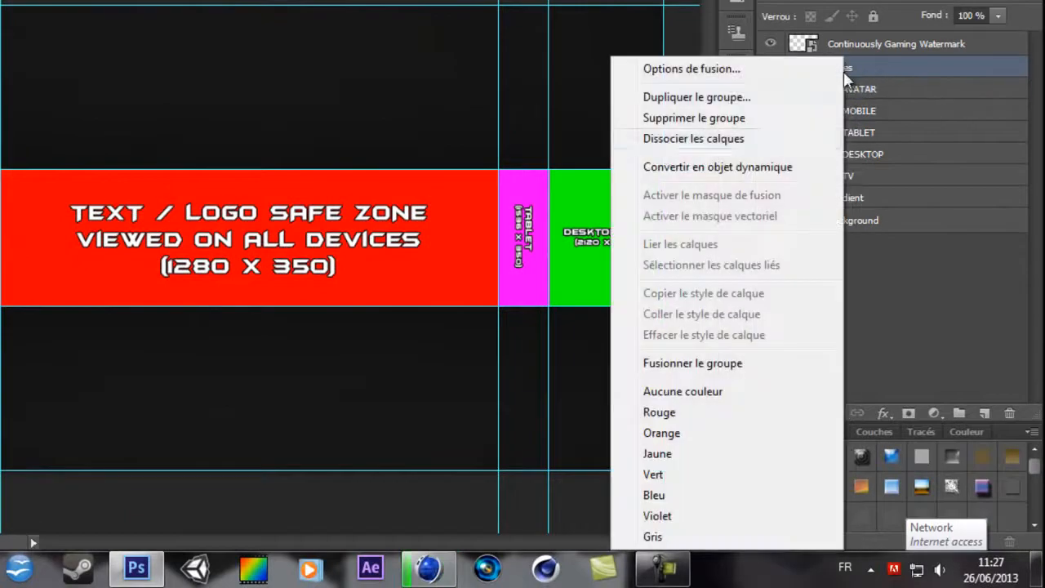
{"action": "left_click", "coordinate": [791, 120]}
{"action": "left_click", "coordinate": [381, 135]}
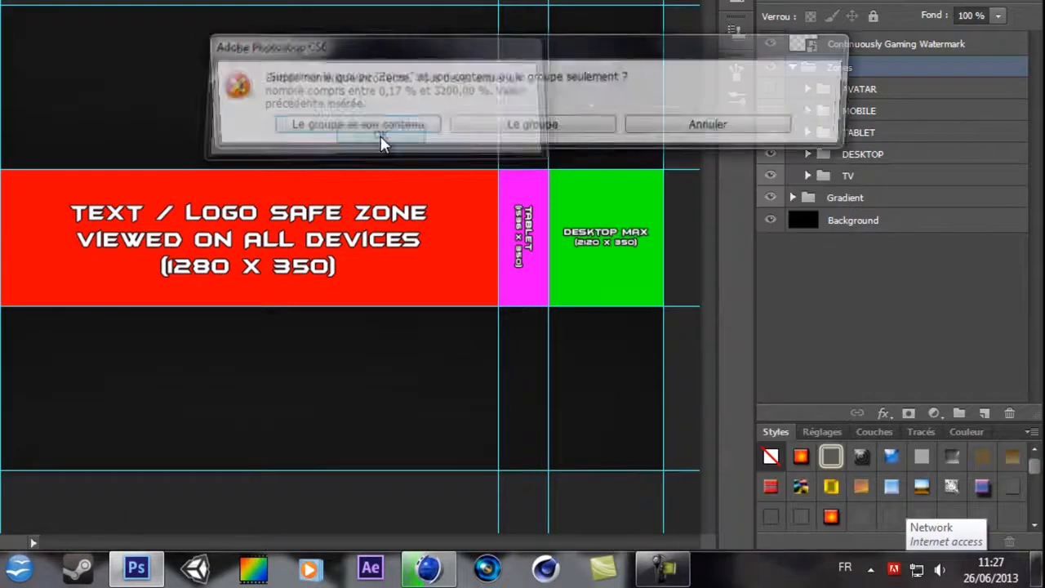
{"action": "left_click", "coordinate": [383, 131]}
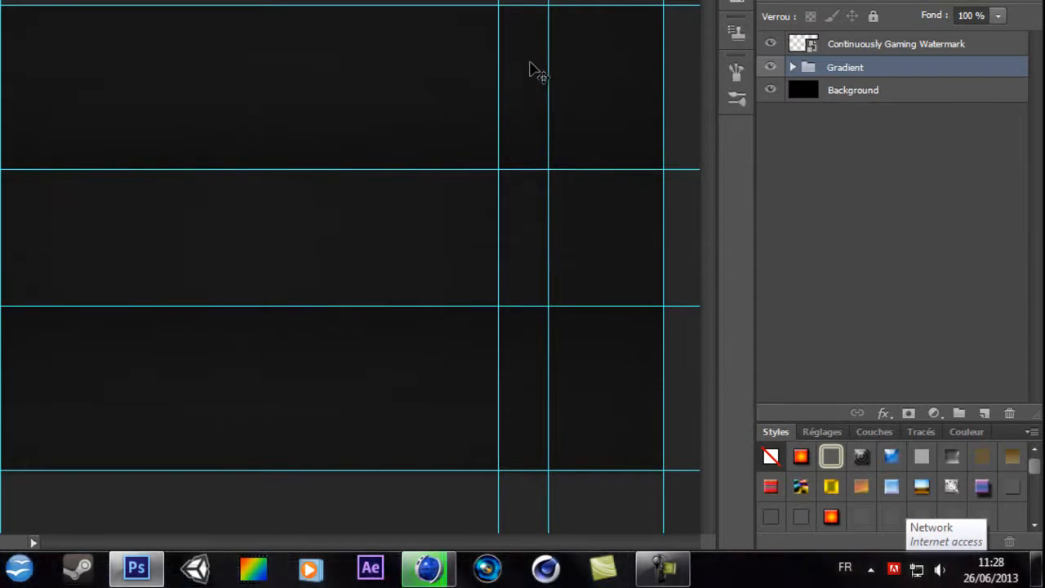
- Expand the Gradient group and examine its Gradient Fill 1 layer
{"action": "left_click", "coordinate": [848, 94]}
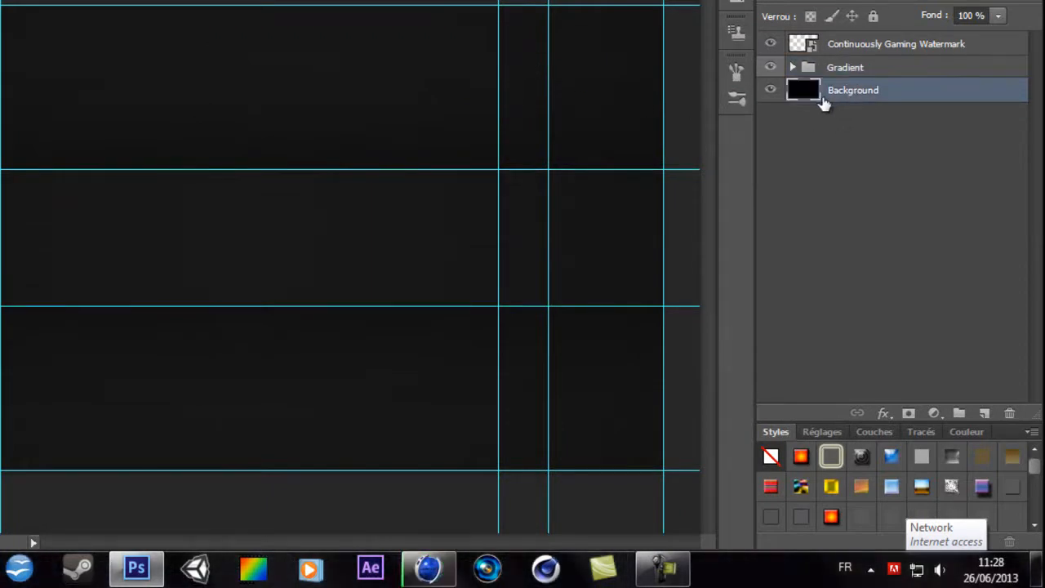
{"action": "left_click", "coordinate": [792, 67]}
{"action": "right_click", "coordinate": [864, 71]}
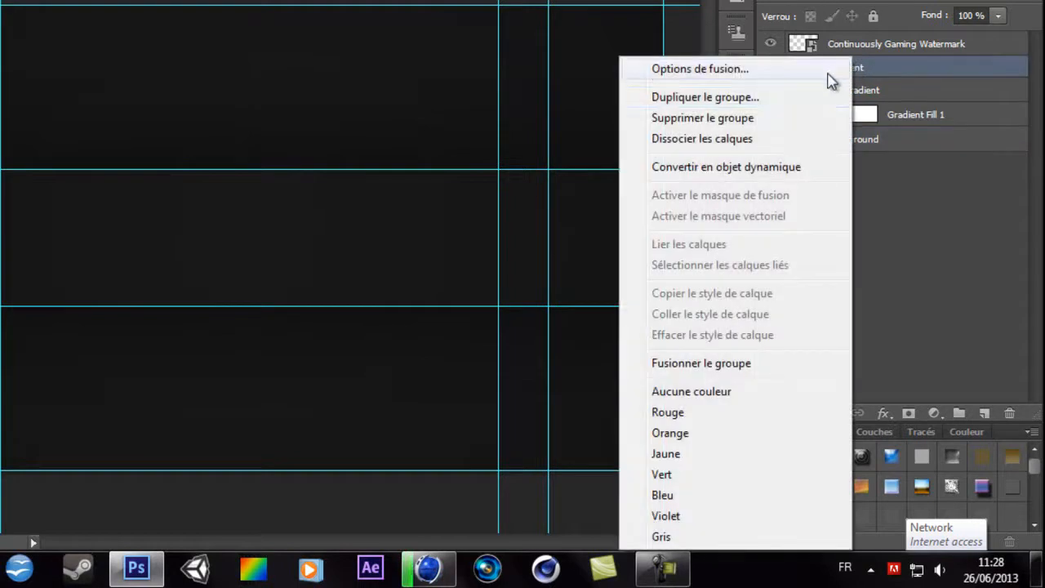
{"action": "left_click", "coordinate": [886, 71]}
{"action": "double_click", "coordinate": [906, 116]}
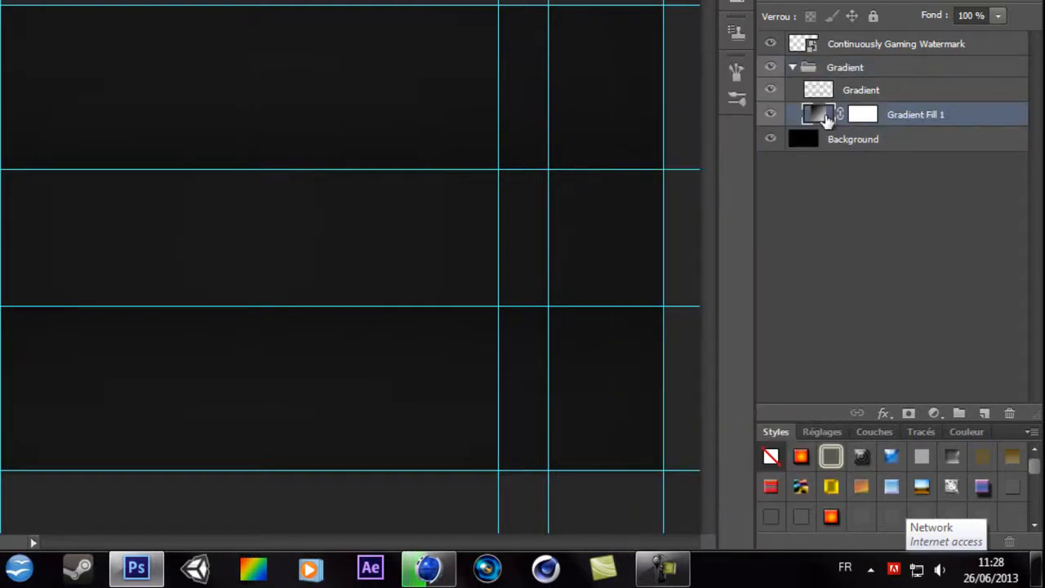
{"action": "double_click", "coordinate": [823, 114]}
{"action": "left_click", "coordinate": [419, 65]}
{"action": "left_click", "coordinate": [441, 72]}
{"action": "left_click", "coordinate": [506, 90]}
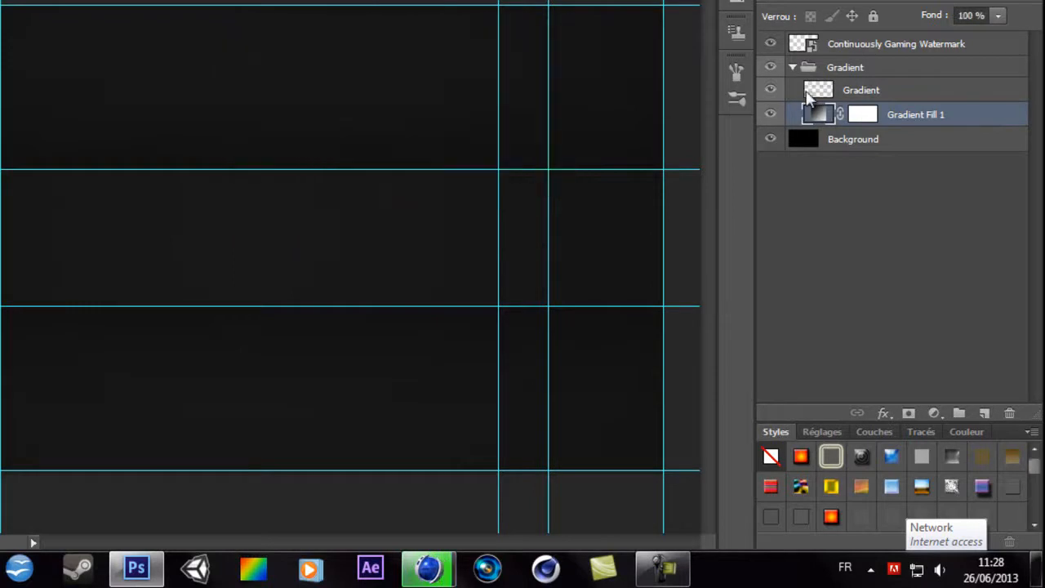
- Delete the Gradient group with its contents and the Continuously Gaming Watermark layer, keeping only the Background layer
{"action": "right_click", "coordinate": [844, 93]}
{"action": "right_click", "coordinate": [876, 65]}
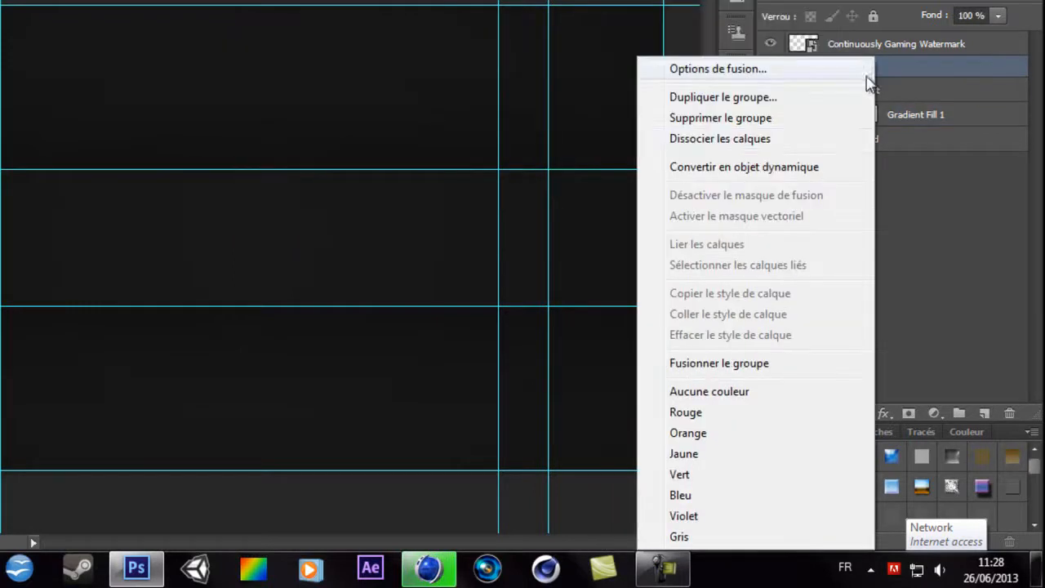
{"action": "left_click", "coordinate": [817, 122]}
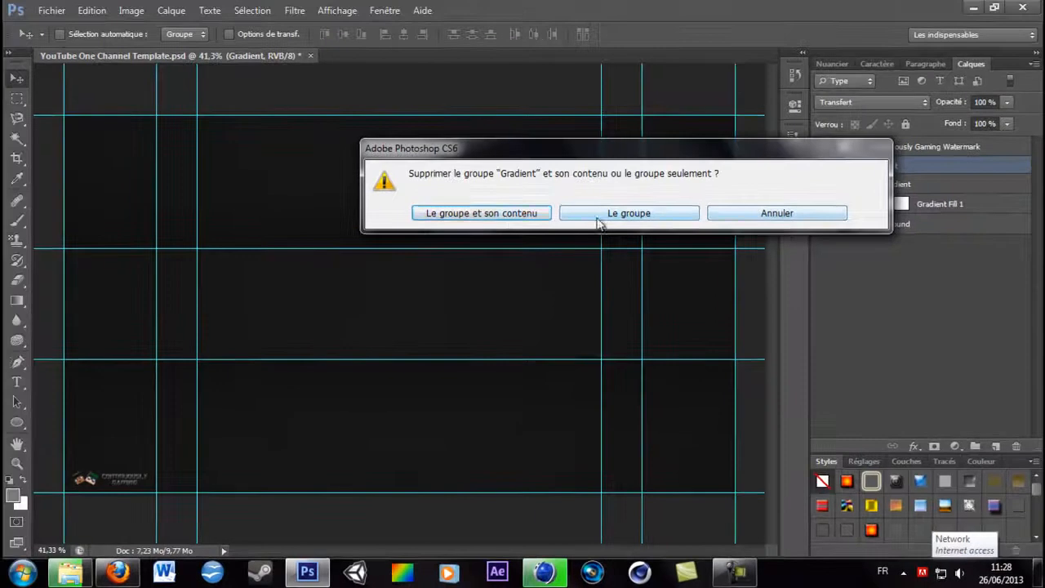
{"action": "left_click", "coordinate": [392, 138]}
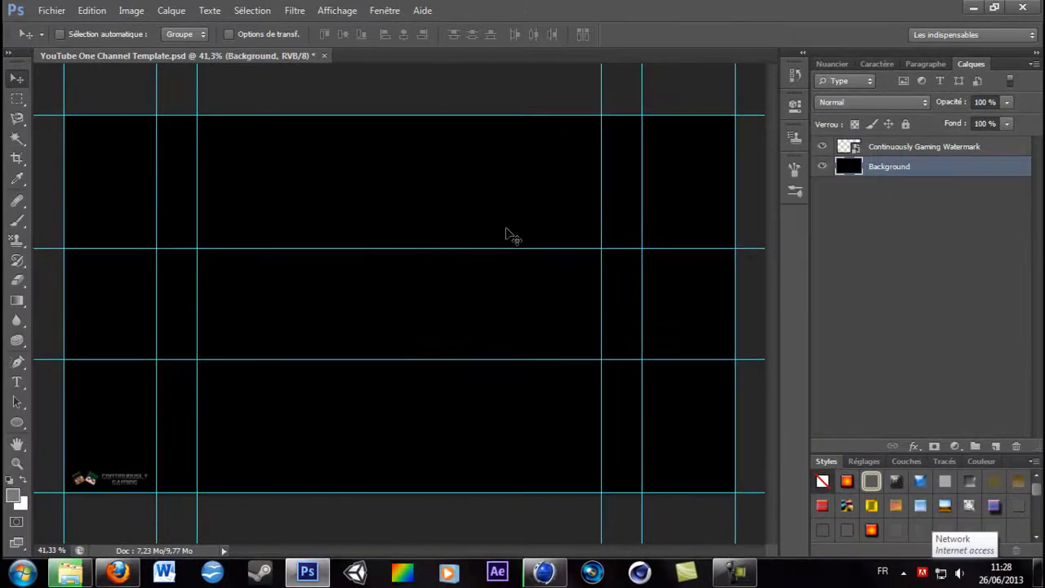
{"action": "left_click", "coordinate": [908, 149]}
{"action": "key", "text": "Delete"}
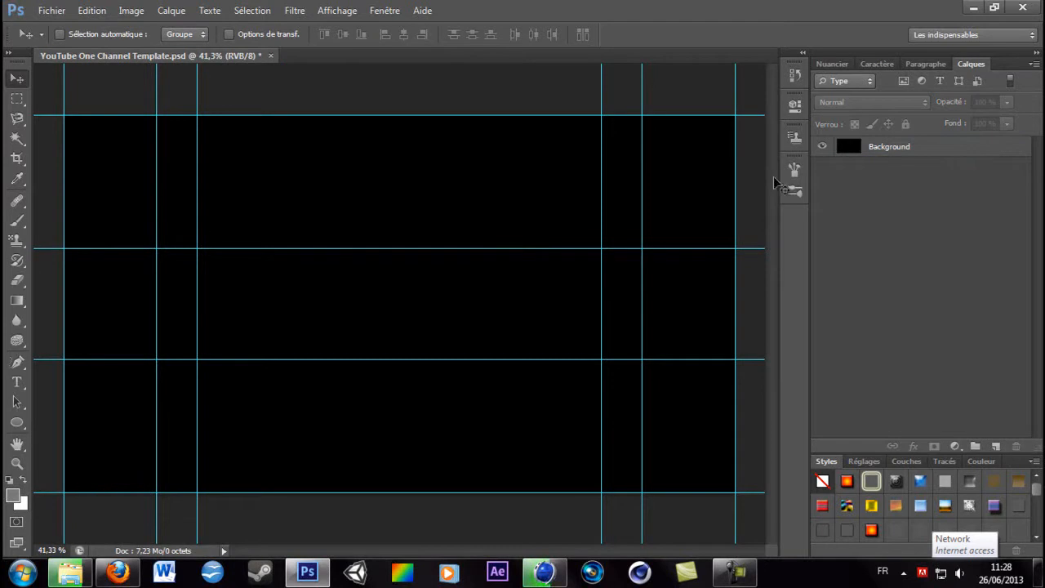
{"action": "left_click", "coordinate": [291, 11]}
{"action": "left_click", "coordinate": [292, 12]}
{"action": "left_click", "coordinate": [293, 12]}
{"action": "left_click", "coordinate": [299, 14]}
{"action": "left_click", "coordinate": [253, 12]}
{"action": "left_click", "coordinate": [249, 11]}
{"action": "left_click", "coordinate": [52, 11]}
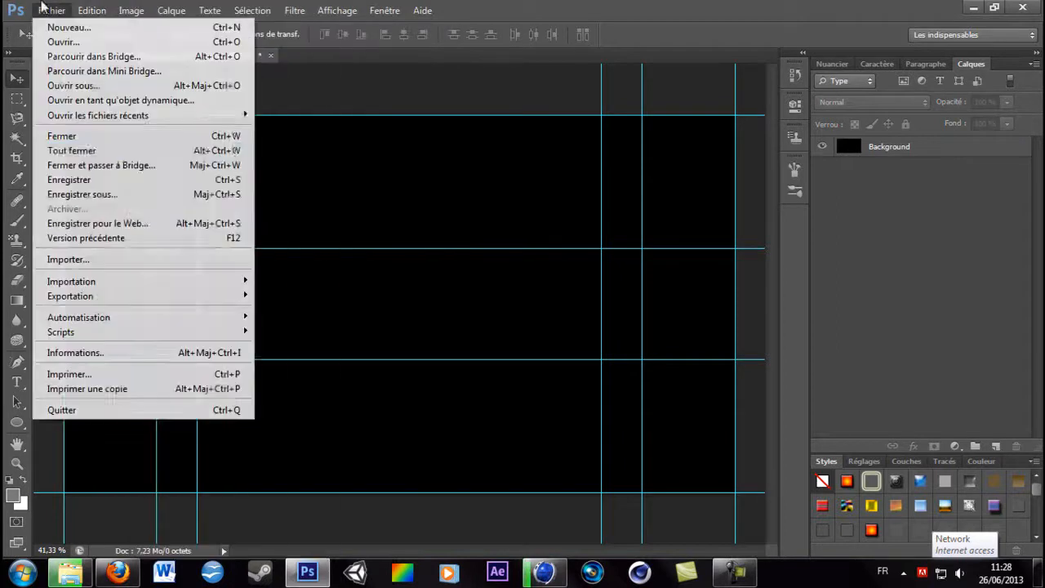
- Start saving the document under a new name and browse to the background et wallpapers folder on petit Data 2 (J:)
{"action": "left_click", "coordinate": [130, 197]}
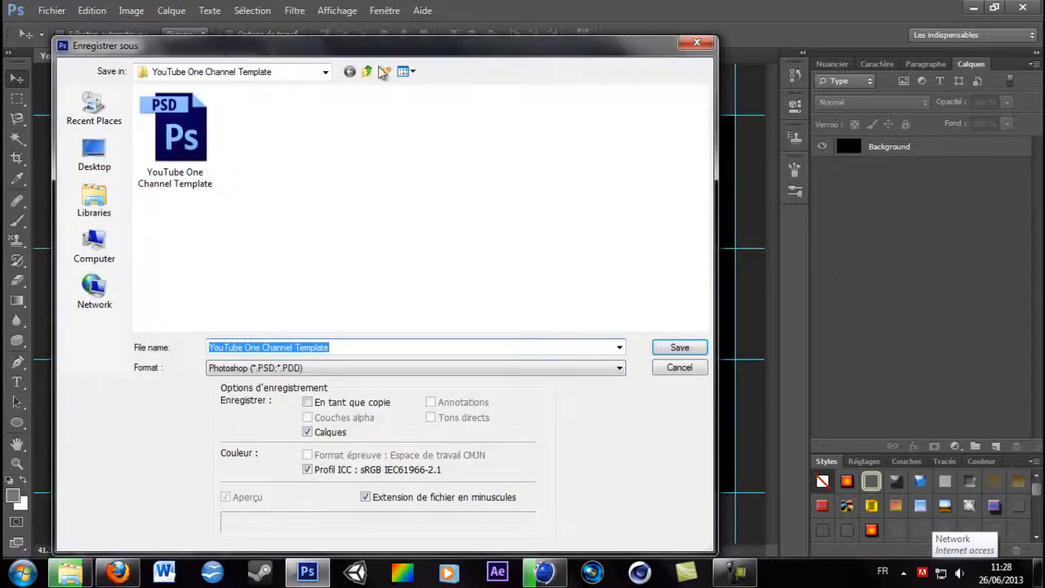
{"action": "left_click", "coordinate": [367, 71]}
{"action": "left_click", "coordinate": [367, 72]}
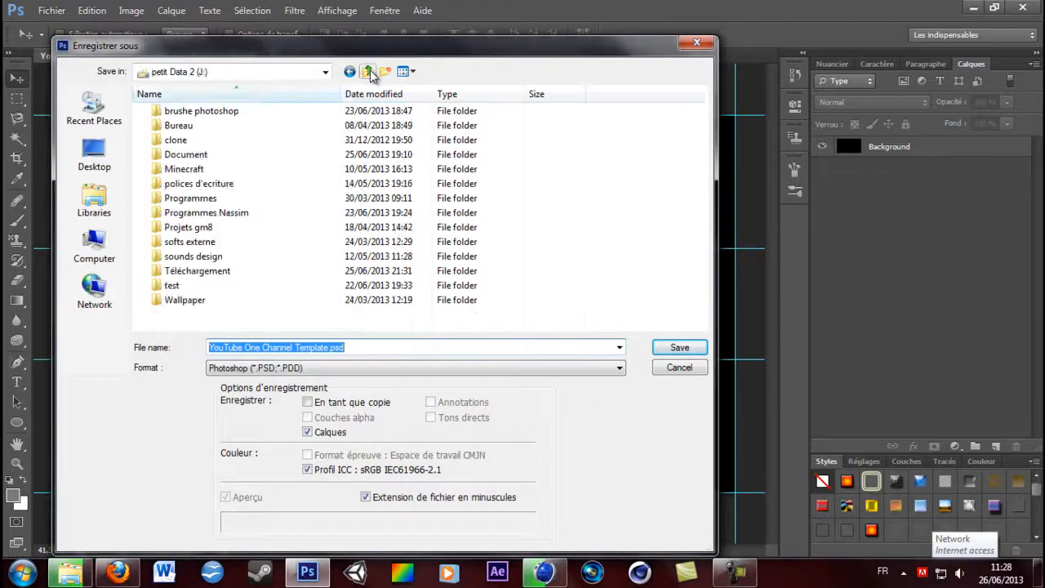
{"action": "left_click", "coordinate": [366, 72]}
{"action": "double_click", "coordinate": [265, 155]}
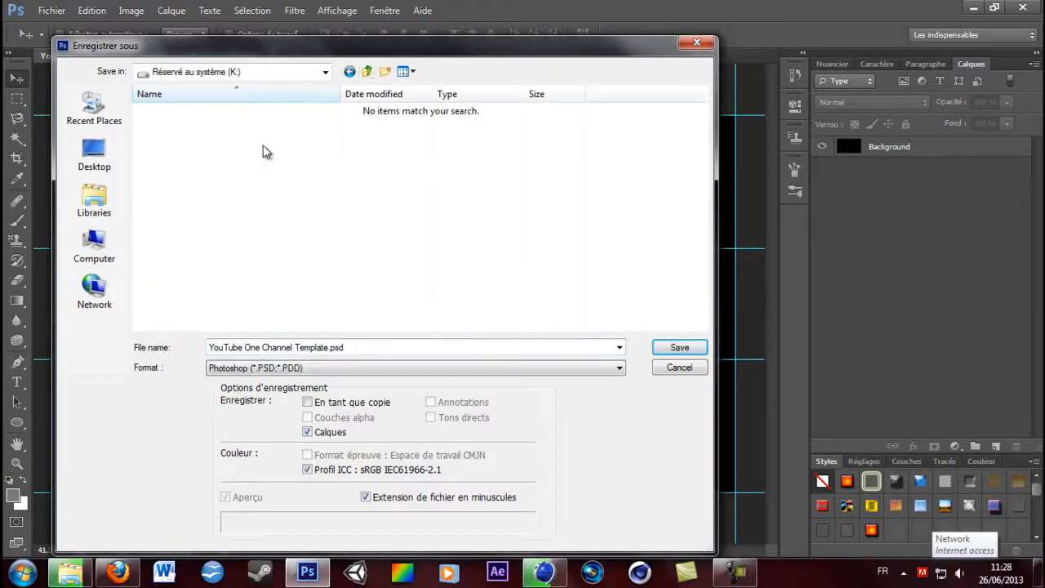
{"action": "left_click", "coordinate": [367, 72]}
{"action": "double_click", "coordinate": [555, 126]}
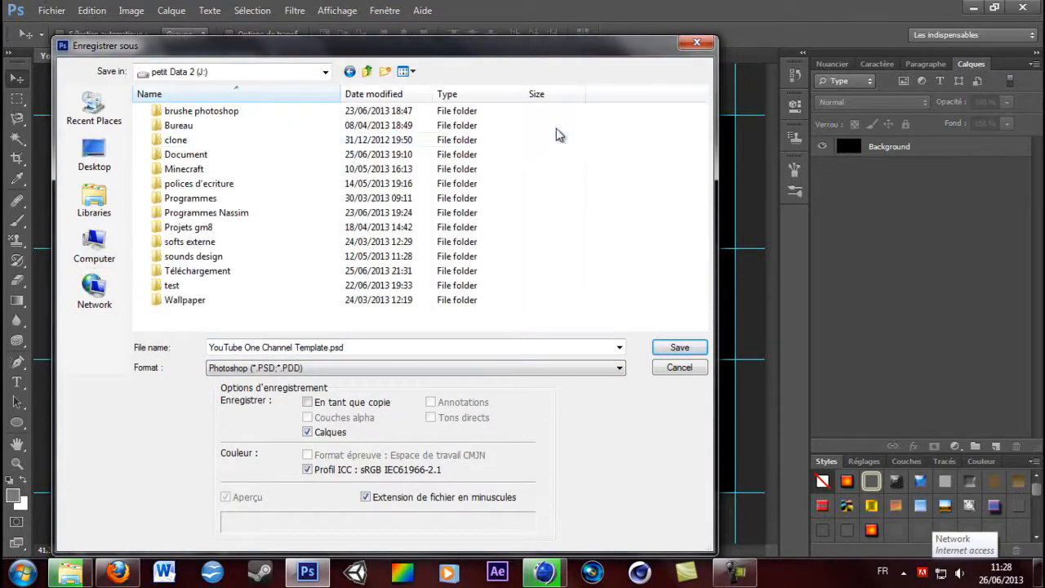
{"action": "double_click", "coordinate": [313, 154]}
{"action": "double_click", "coordinate": [335, 135]}
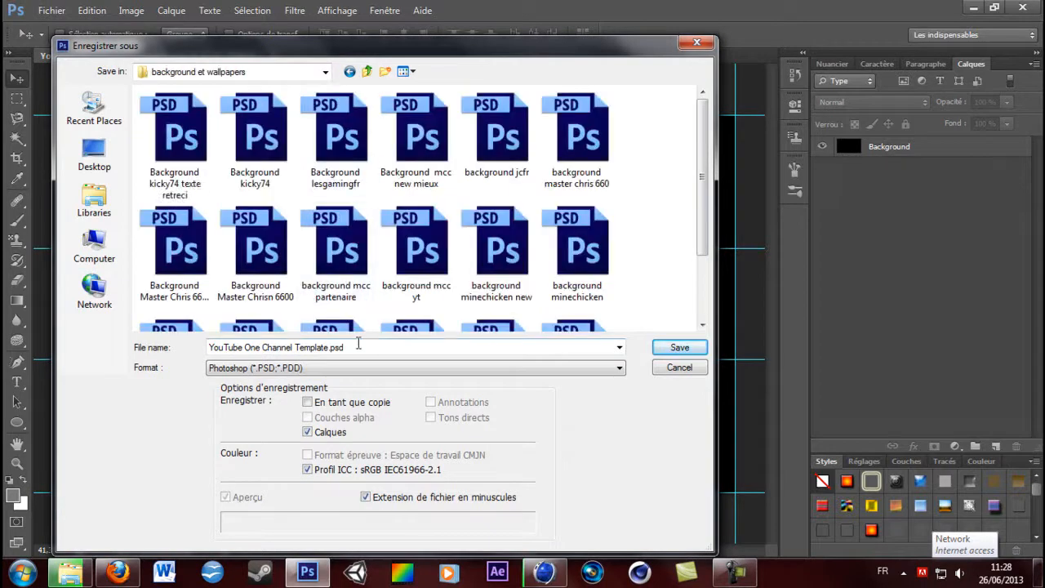
- Save the document in Photoshop format as background pour tuto, keeping maximum compatibility on
{"action": "left_click", "coordinate": [358, 347]}
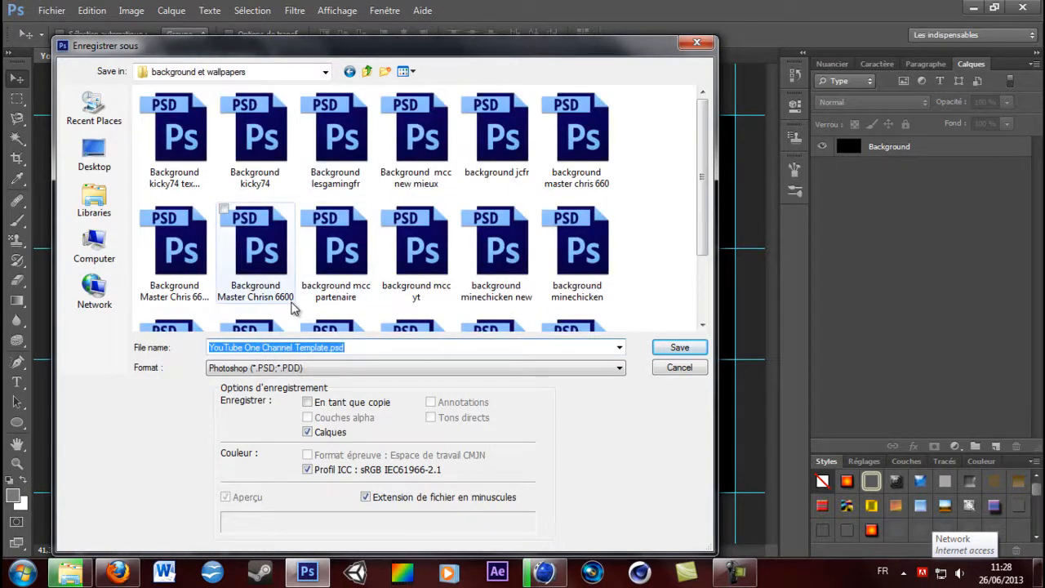
{"action": "type", "text": "background "}
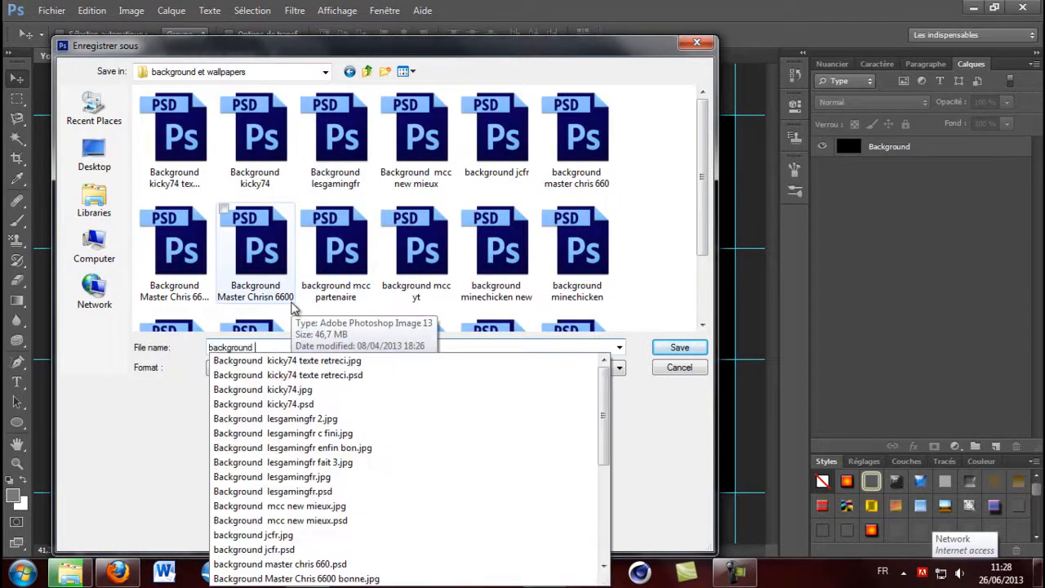
{"action": "type", "text": "pour tuto"}
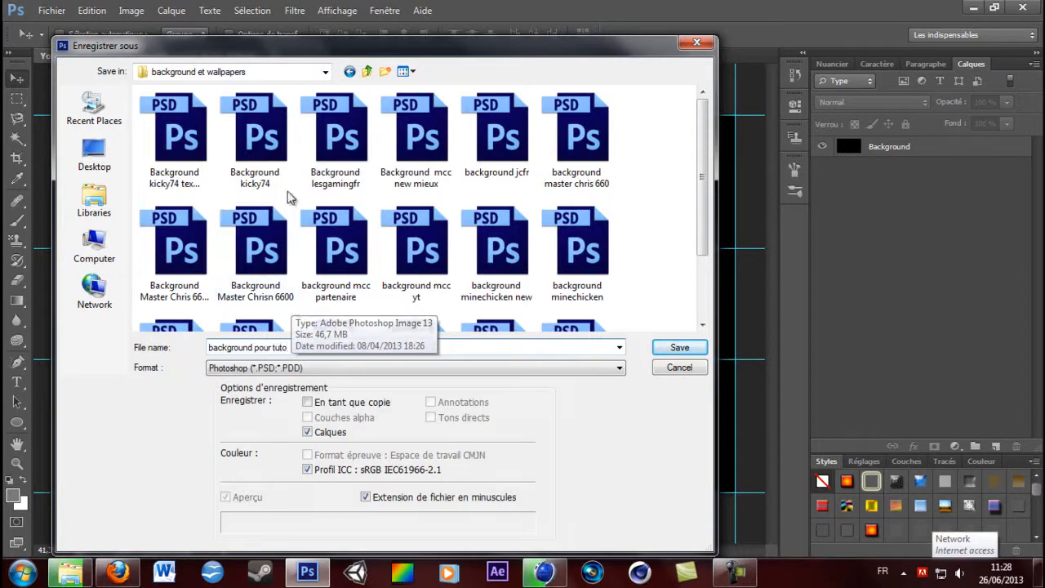
{"action": "left_click", "coordinate": [679, 347]}
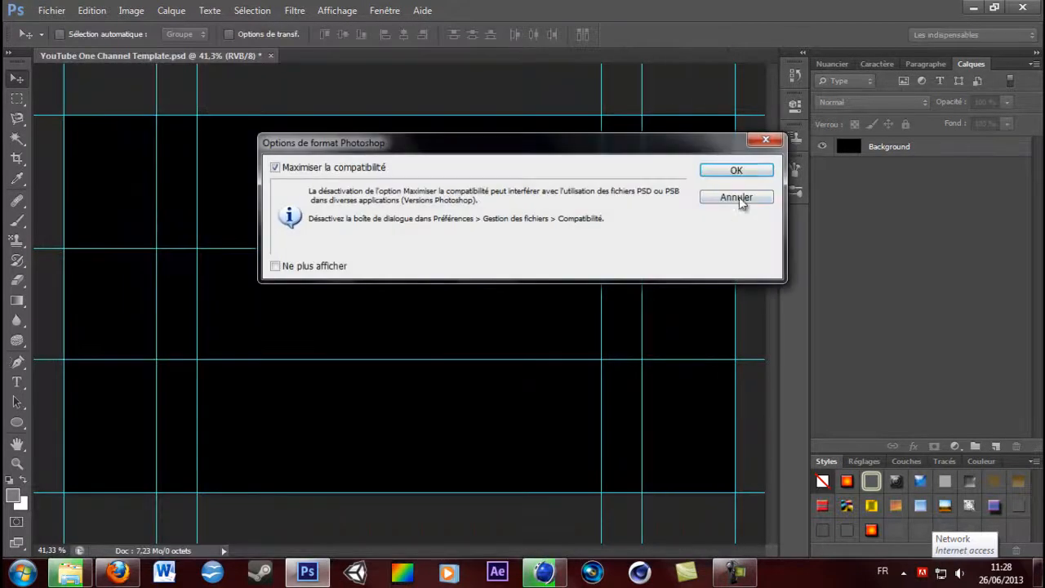
{"action": "left_click", "coordinate": [737, 170]}
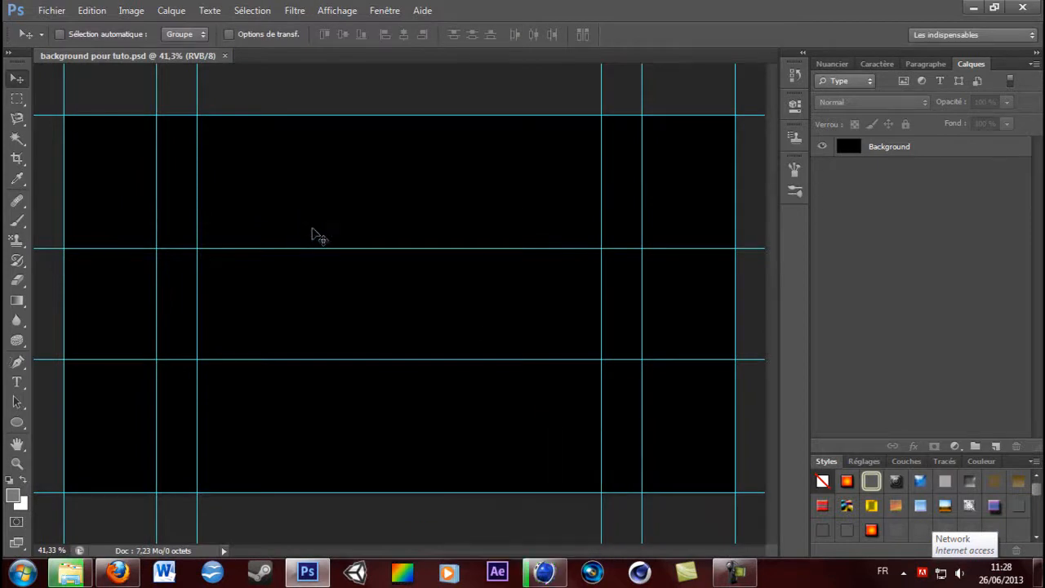
- Activate the Gradient tool
{"action": "left_click", "coordinate": [51, 10]}
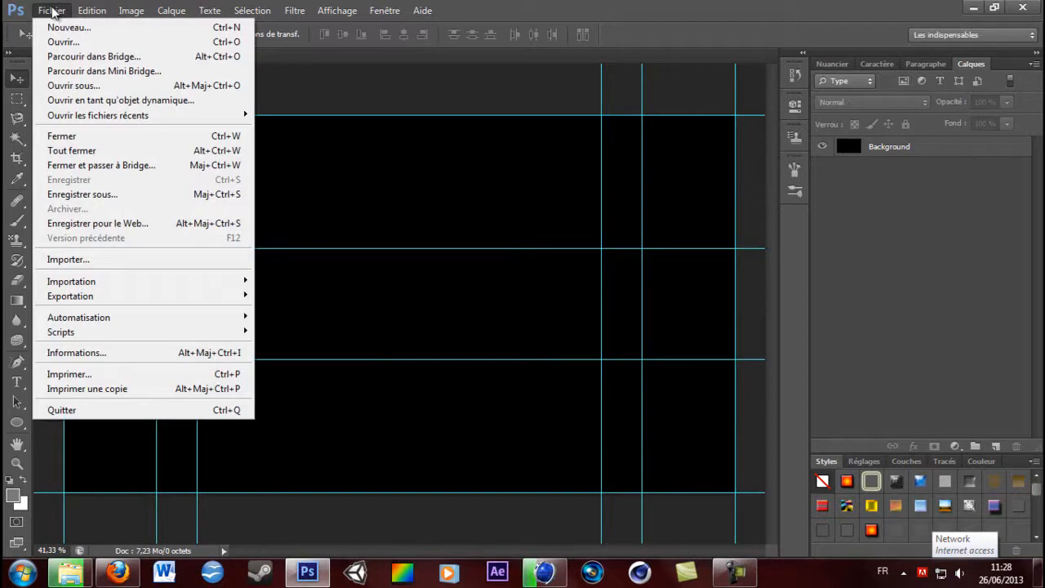
{"action": "left_click", "coordinate": [51, 10]}
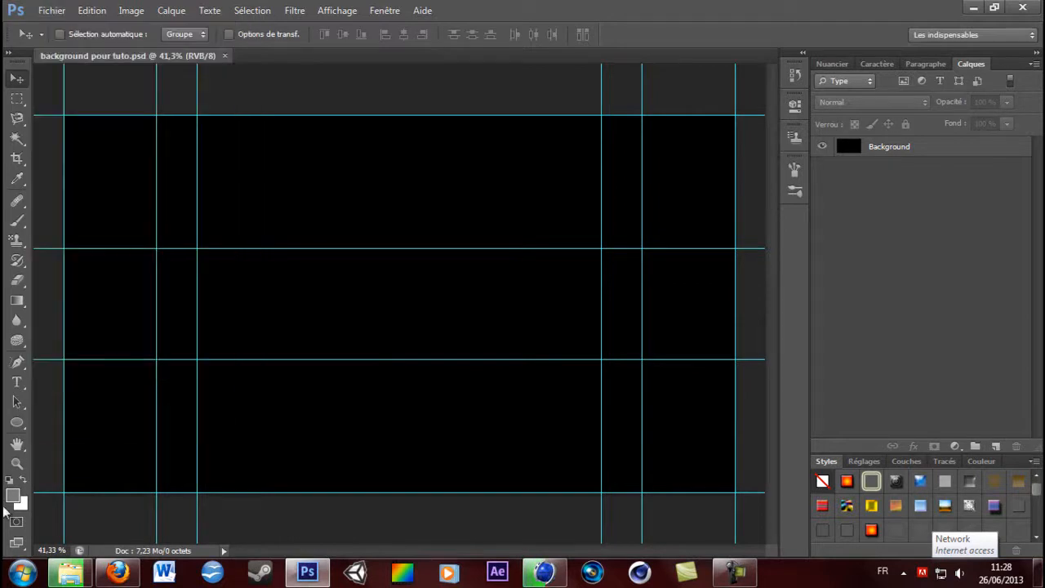
{"action": "left_click", "coordinate": [17, 301]}
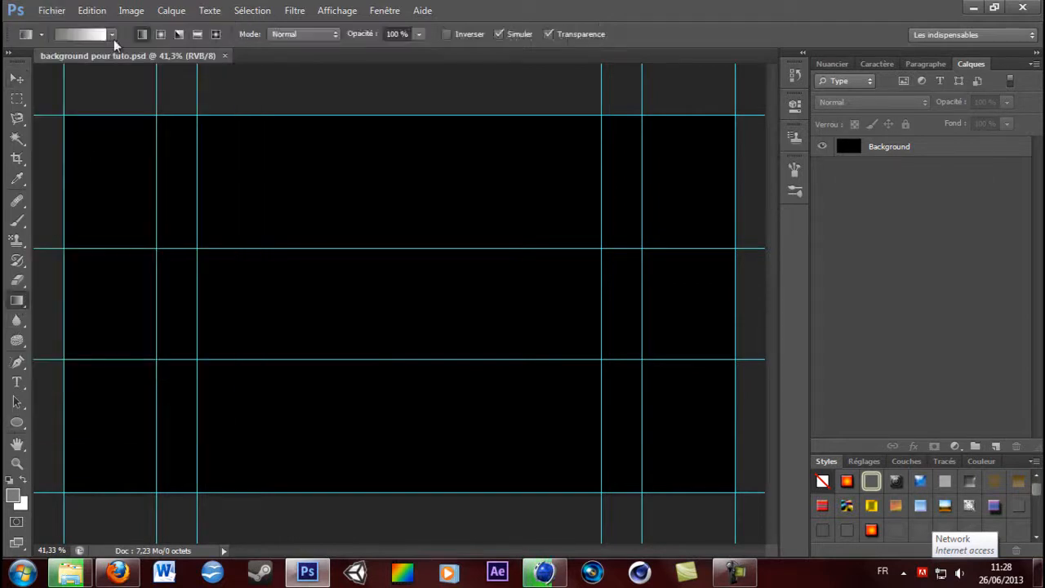
{"action": "left_click", "coordinate": [293, 11]}
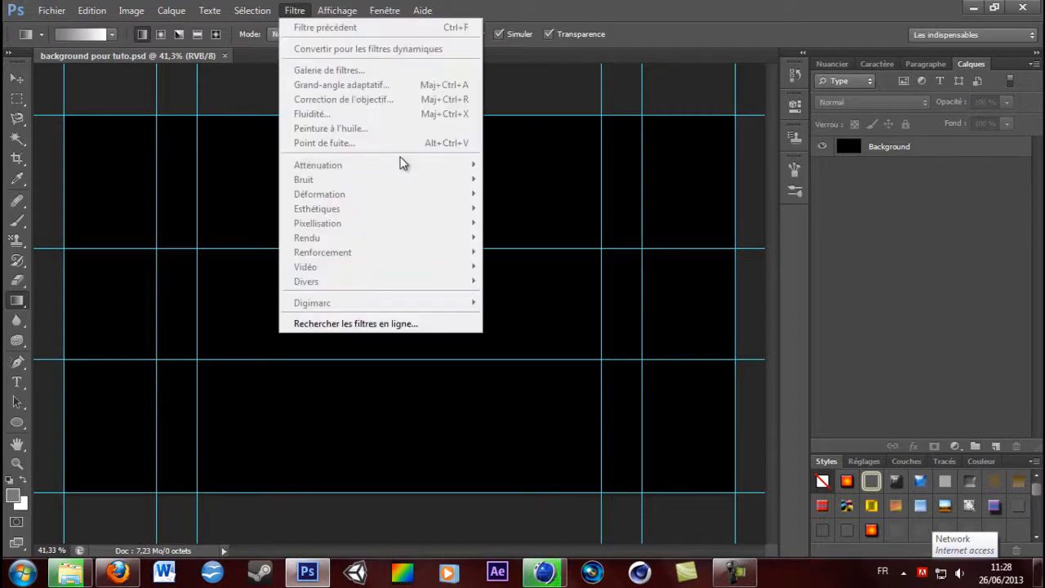
{"action": "left_click", "coordinate": [159, 38]}
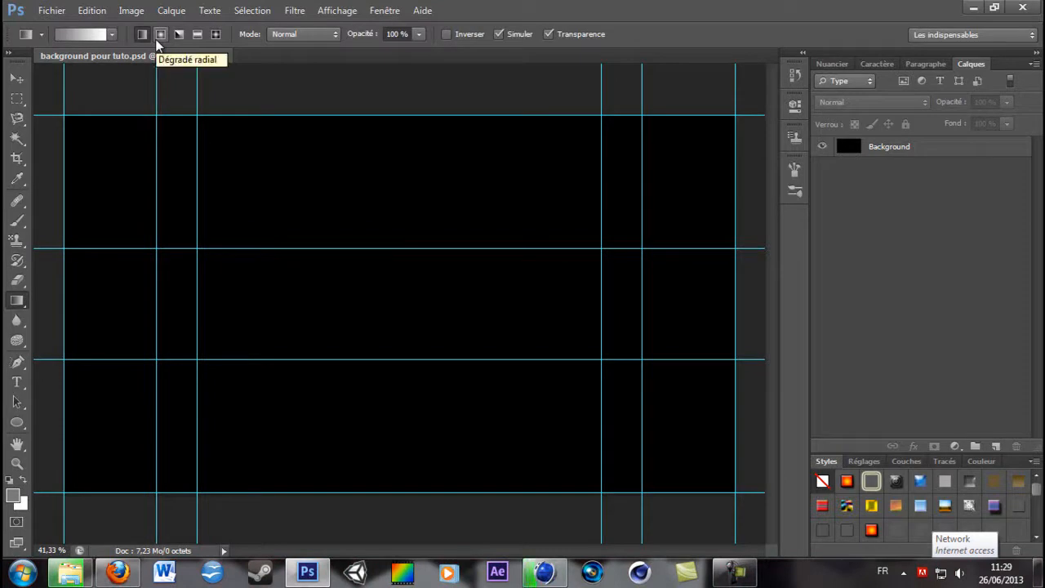
{"action": "left_click", "coordinate": [335, 11]}
{"action": "left_click", "coordinate": [335, 10]}
{"action": "left_click", "coordinate": [260, 11]}
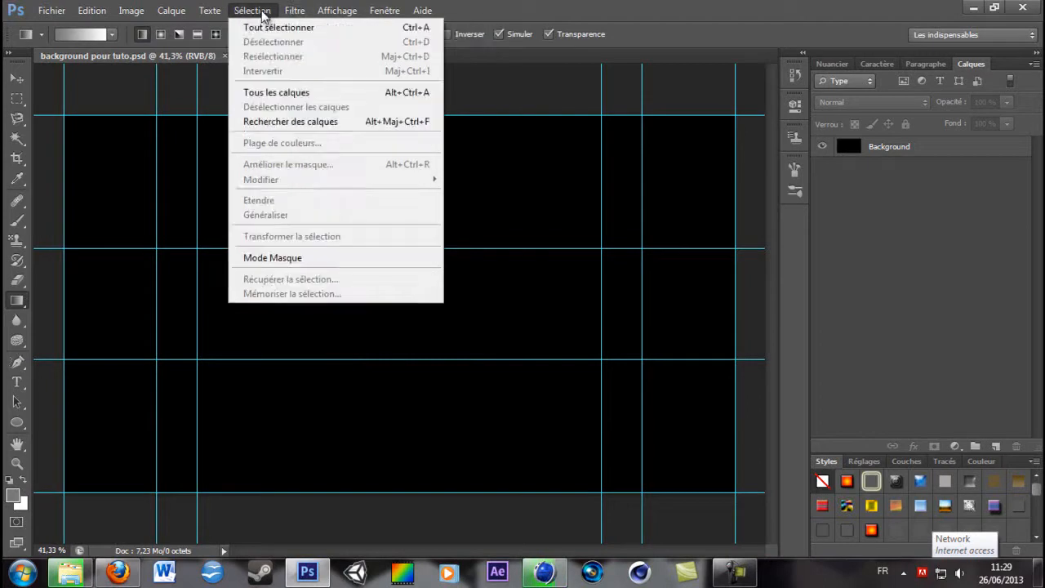
{"action": "left_click", "coordinate": [151, 139]}
- Browse the gradient presets and try the grey and teal-blue ones
{"action": "left_click", "coordinate": [112, 34]}
{"action": "scroll", "coordinate": [123, 102], "scroll_direction": "down", "scroll_amount": 3}
{"action": "scroll", "coordinate": [157, 106], "scroll_direction": "down", "scroll_amount": 5}
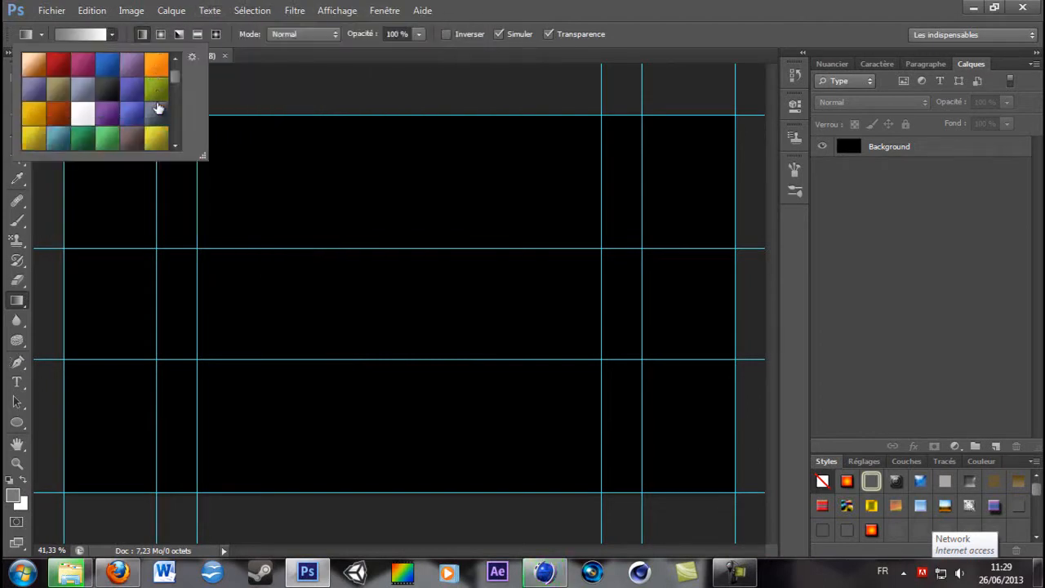
{"action": "scroll", "coordinate": [123, 102], "scroll_direction": "down", "scroll_amount": 2}
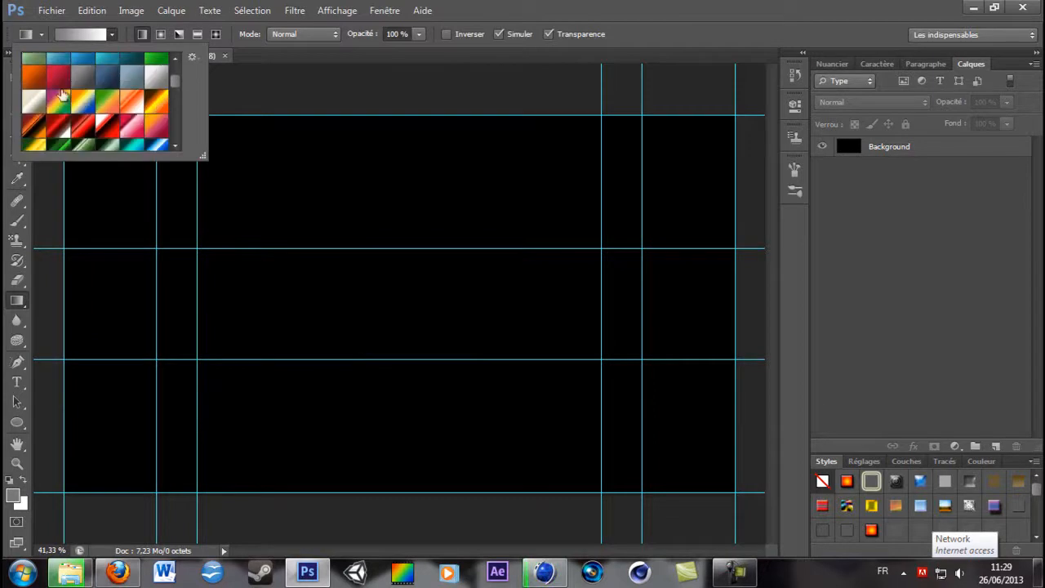
{"action": "left_click", "coordinate": [61, 80]}
{"action": "left_click", "coordinate": [111, 74]}
{"action": "left_click", "coordinate": [91, 76]}
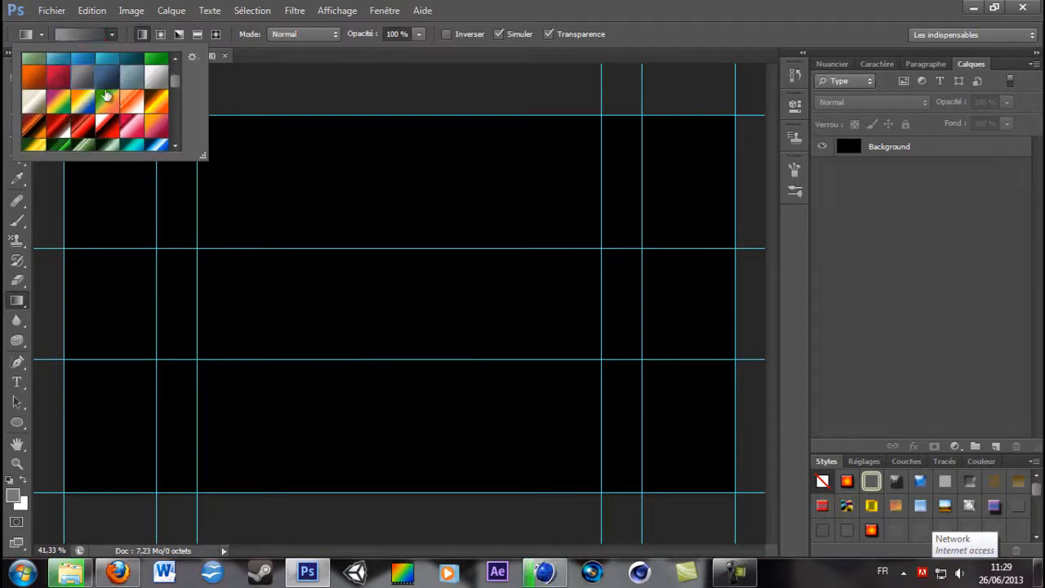
{"action": "scroll", "coordinate": [118, 126], "scroll_direction": "up", "scroll_amount": 1}
{"action": "left_click", "coordinate": [80, 93]}
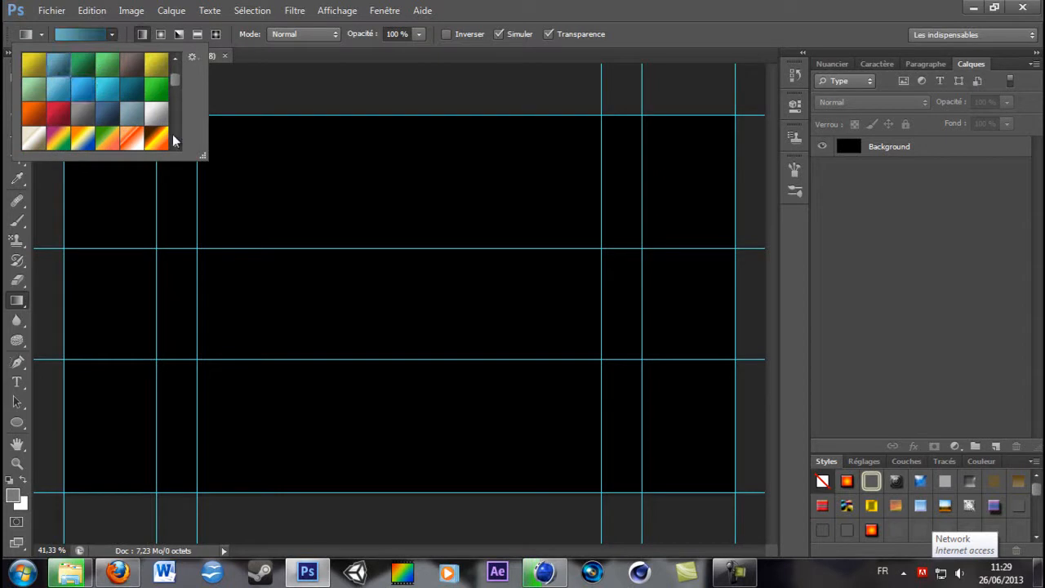
- Fill the Background layer with the red gradient preset as a linear gradient running diagonally from the upper left to the lower right
{"action": "scroll", "coordinate": [133, 104], "scroll_direction": "up", "scroll_amount": 2}
{"action": "scroll", "coordinate": [133, 105], "scroll_direction": "up", "scroll_amount": 3}
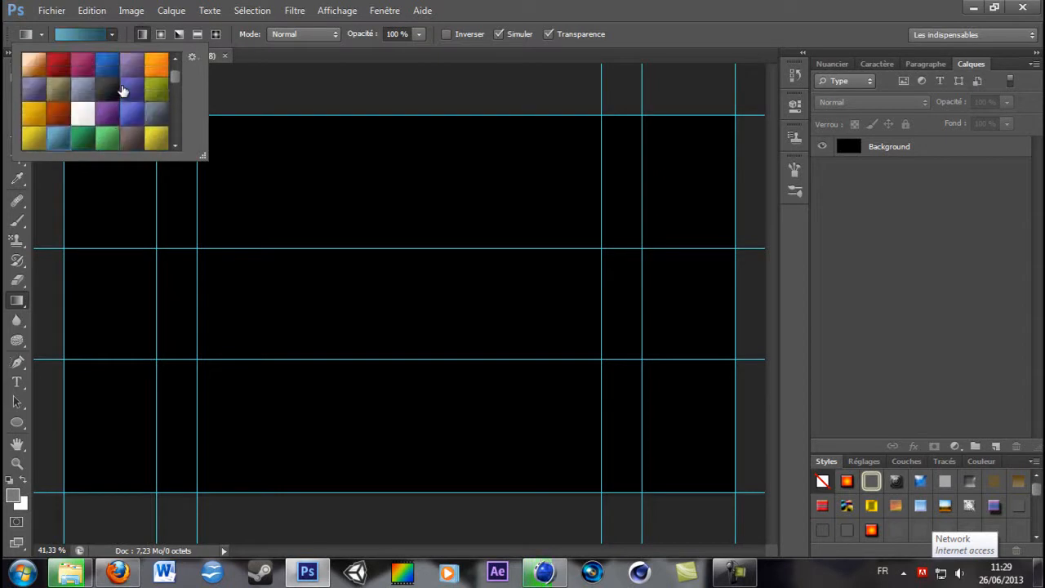
{"action": "left_click", "coordinate": [55, 75]}
{"action": "left_click", "coordinate": [127, 34]}
{"action": "left_click", "coordinate": [130, 154]}
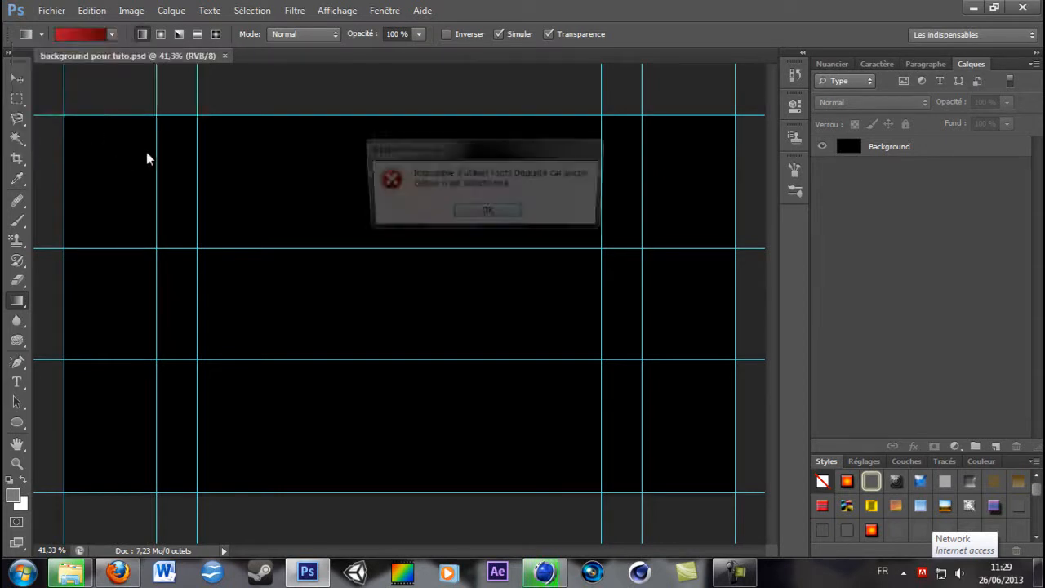
{"action": "left_click", "coordinate": [488, 213]}
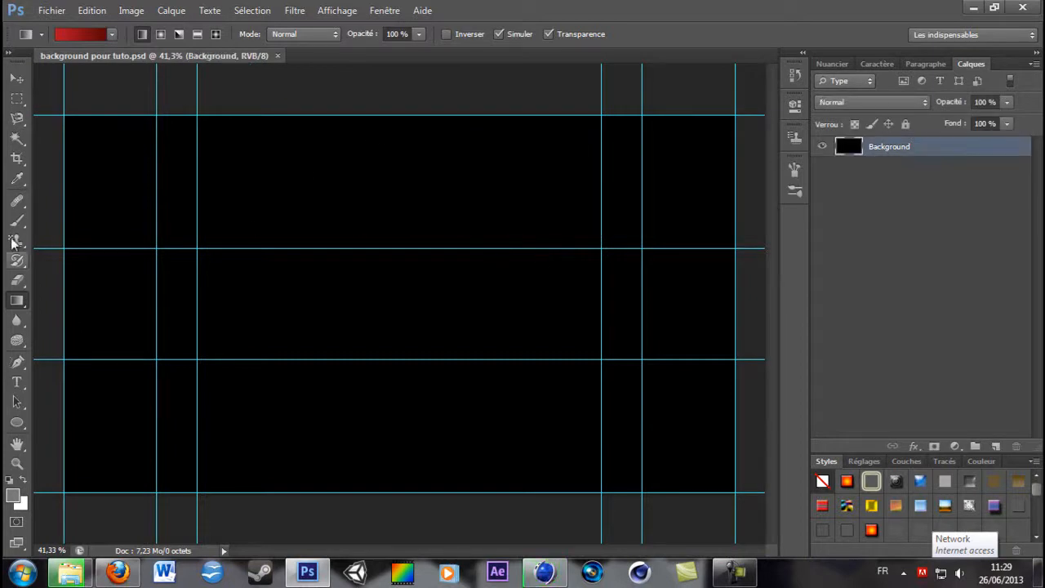
{"action": "left_click_drag", "start_coordinate": [681, 466], "coordinate": [761, 512]}
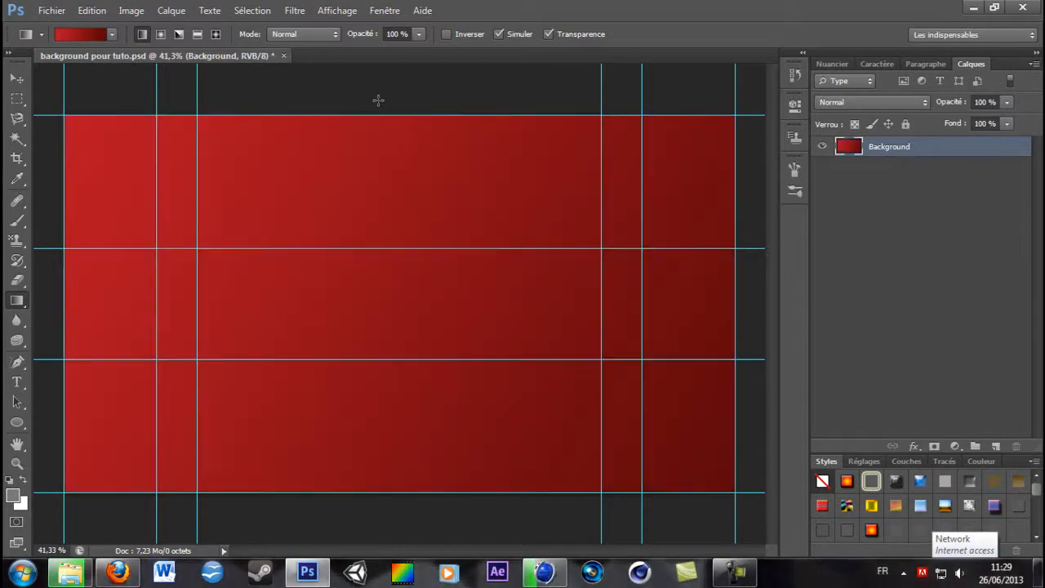
- Refill the Background layer with the burnt-orange gradient preset, redrawing it in reverse so its dark end lies at the upper left
{"action": "left_click", "coordinate": [111, 36]}
{"action": "scroll", "coordinate": [73, 122], "scroll_direction": "up", "scroll_amount": 5}
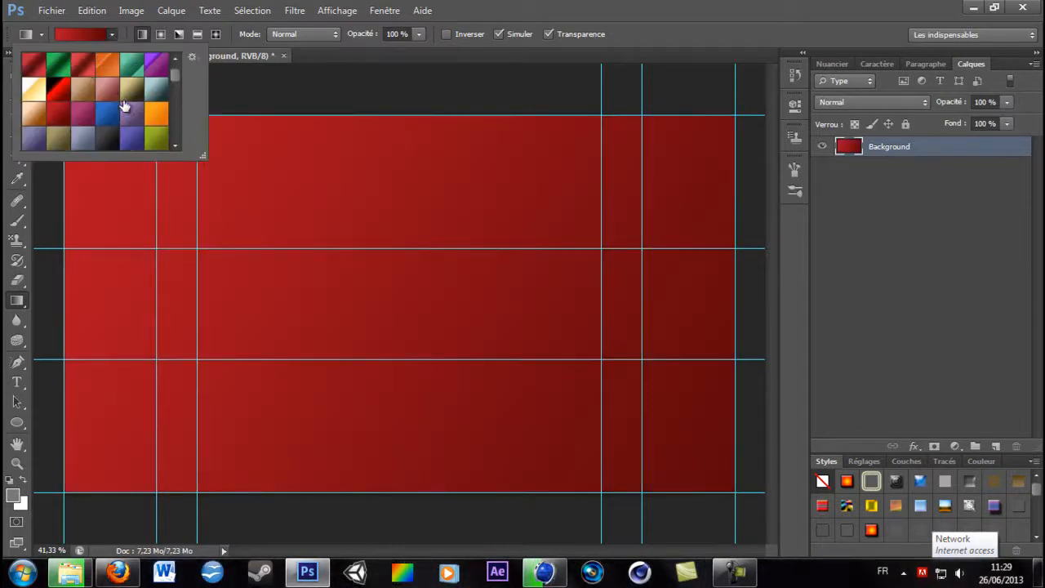
{"action": "scroll", "coordinate": [54, 125], "scroll_direction": "up", "scroll_amount": 1}
{"action": "scroll", "coordinate": [176, 99], "scroll_direction": "down", "scroll_amount": 6}
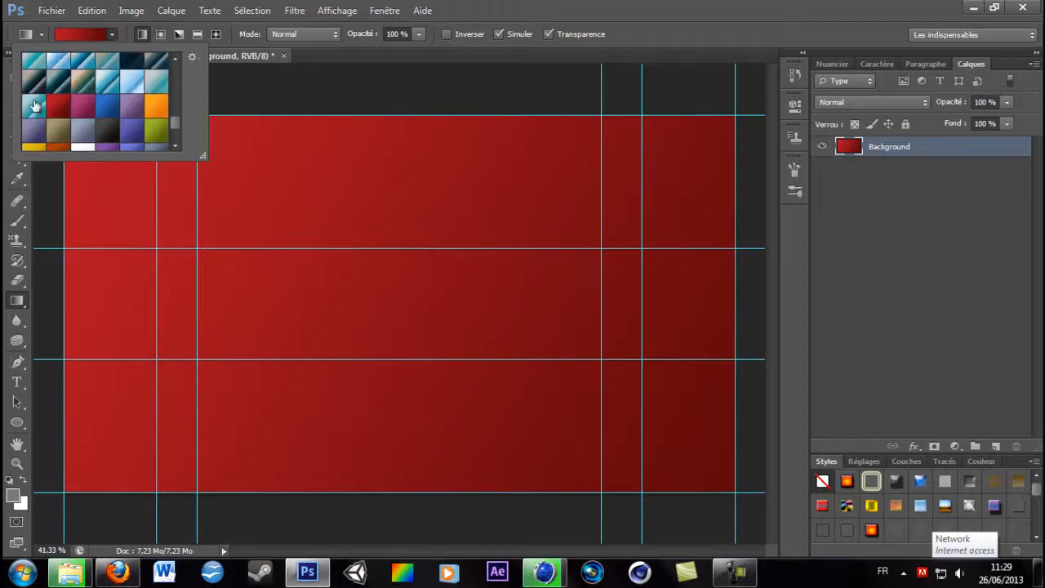
{"action": "scroll", "coordinate": [91, 101], "scroll_direction": "down", "scroll_amount": 3}
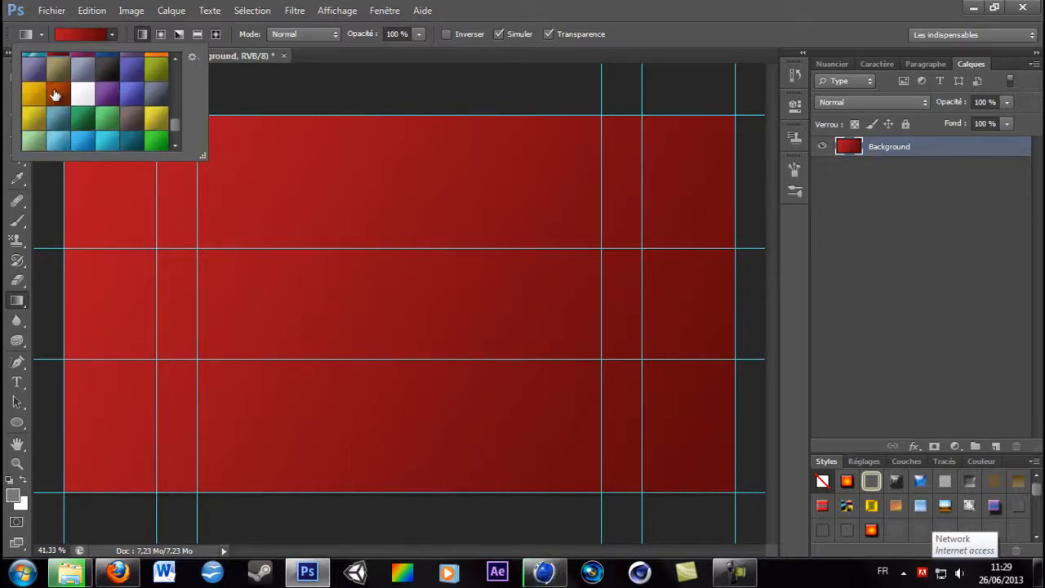
{"action": "left_click", "coordinate": [111, 35]}
{"action": "left_click_drag", "start_coordinate": [764, 484], "coordinate": [764, 487]}
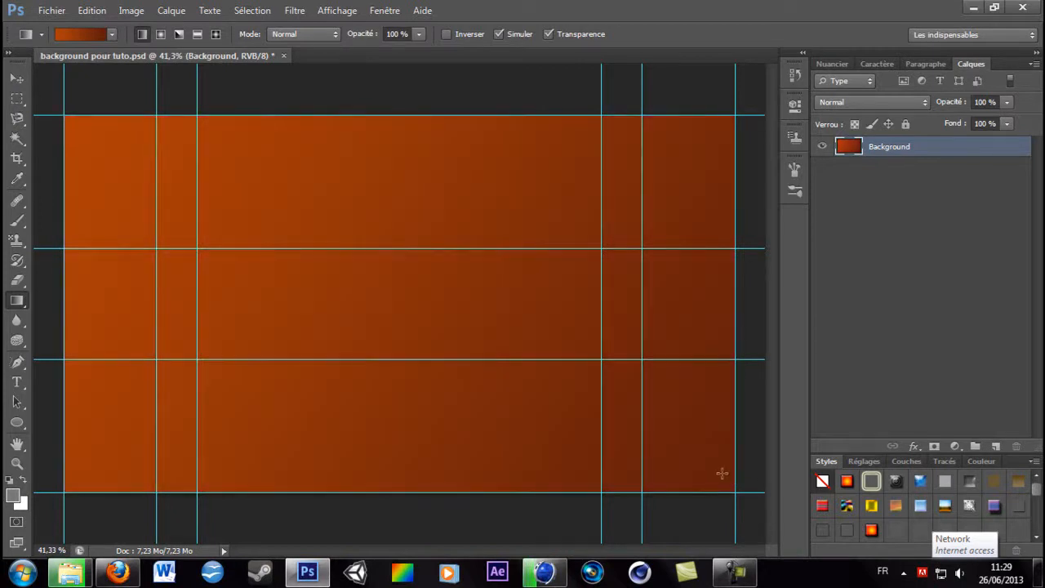
{"action": "key", "text": "ctrl+z"}
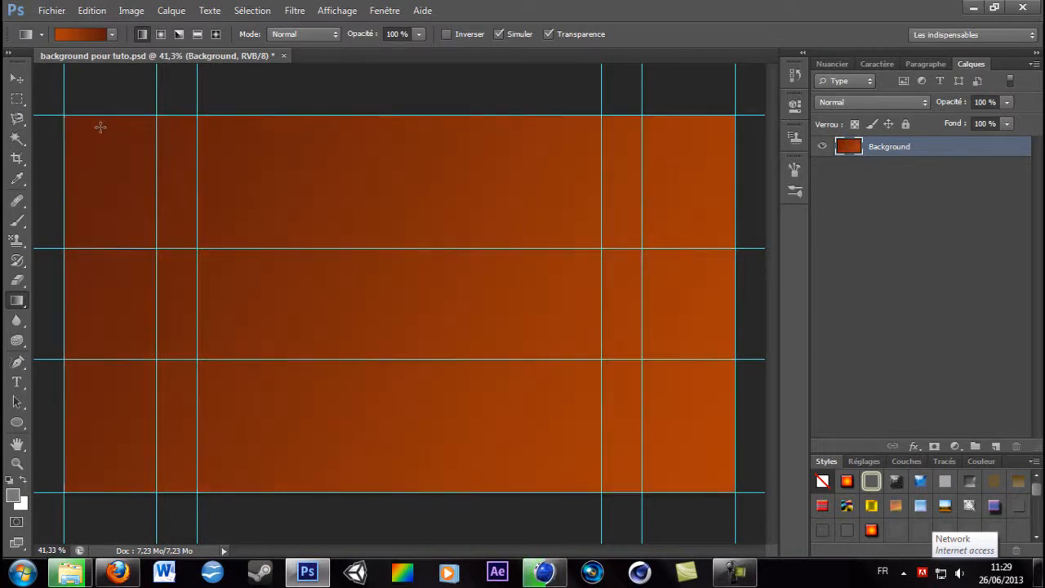
- Switch to Cinema 4D and play back the rendered intro master25juin frames from frame 0 in the picture viewer
{"action": "left_click", "coordinate": [552, 575]}
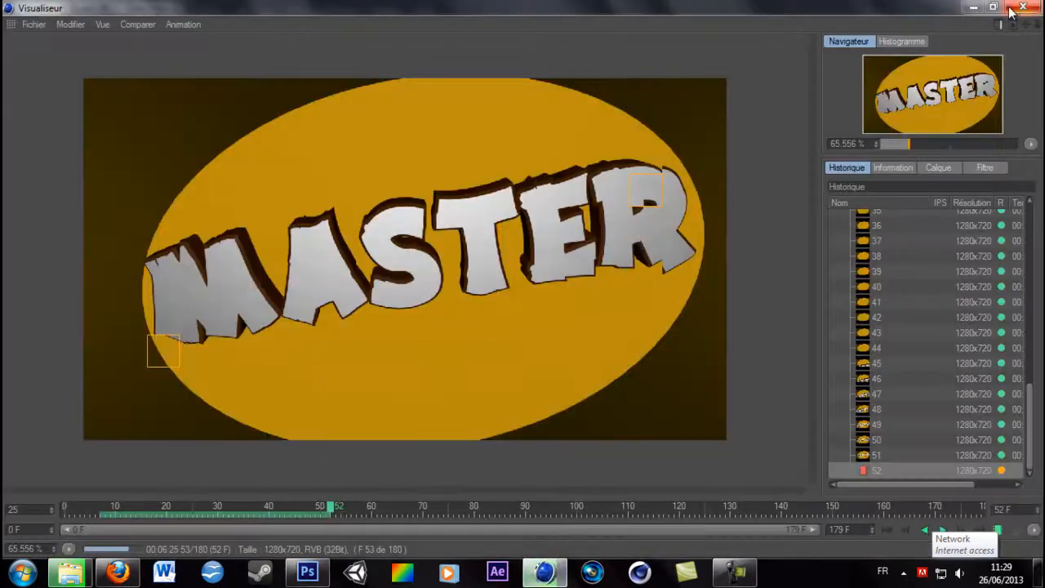
{"action": "left_click", "coordinate": [972, 9]}
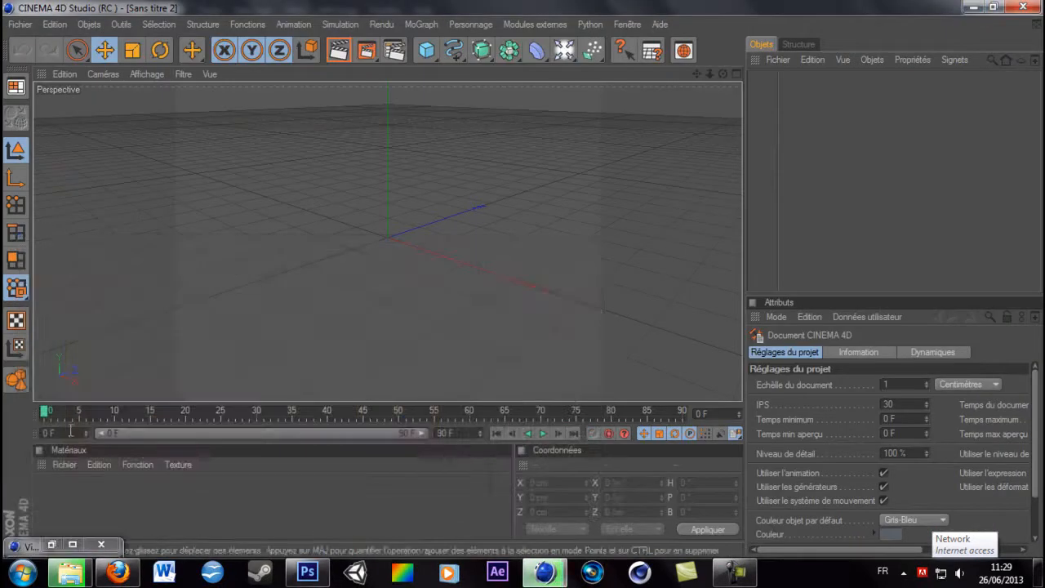
{"action": "left_click", "coordinate": [76, 547]}
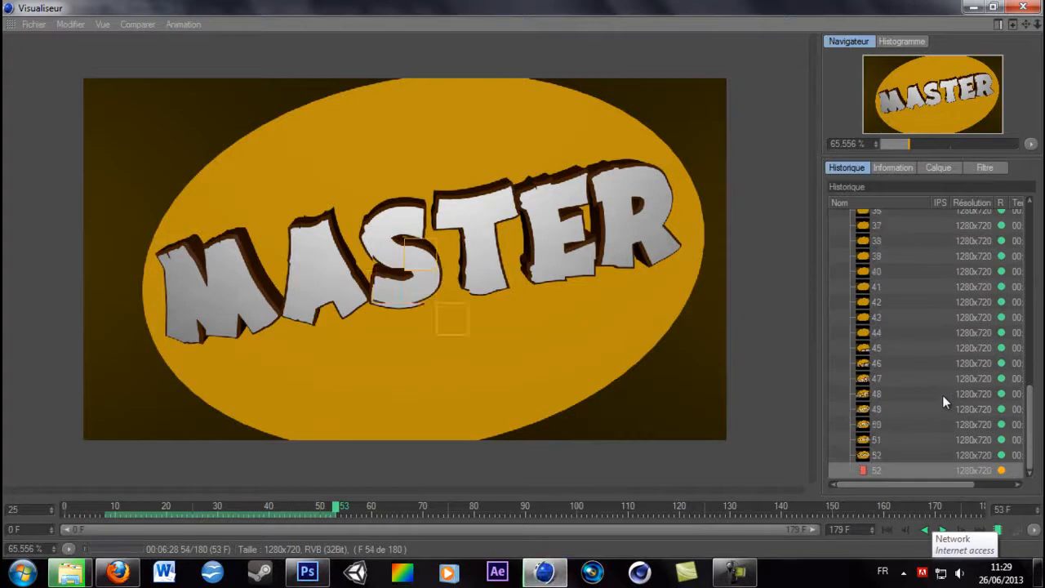
{"action": "left_click", "coordinate": [871, 232]}
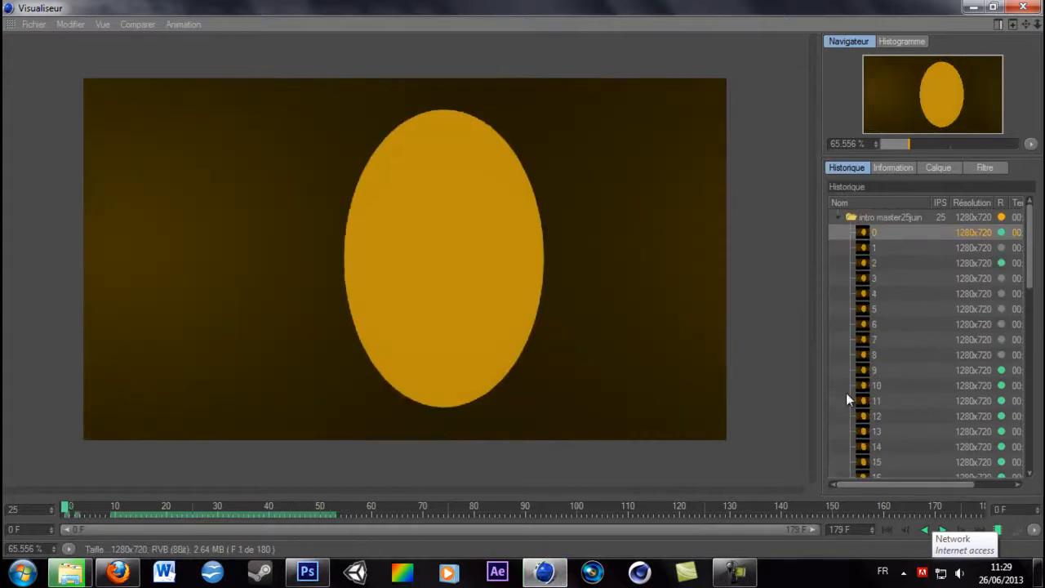
{"action": "left_click", "coordinate": [943, 532]}
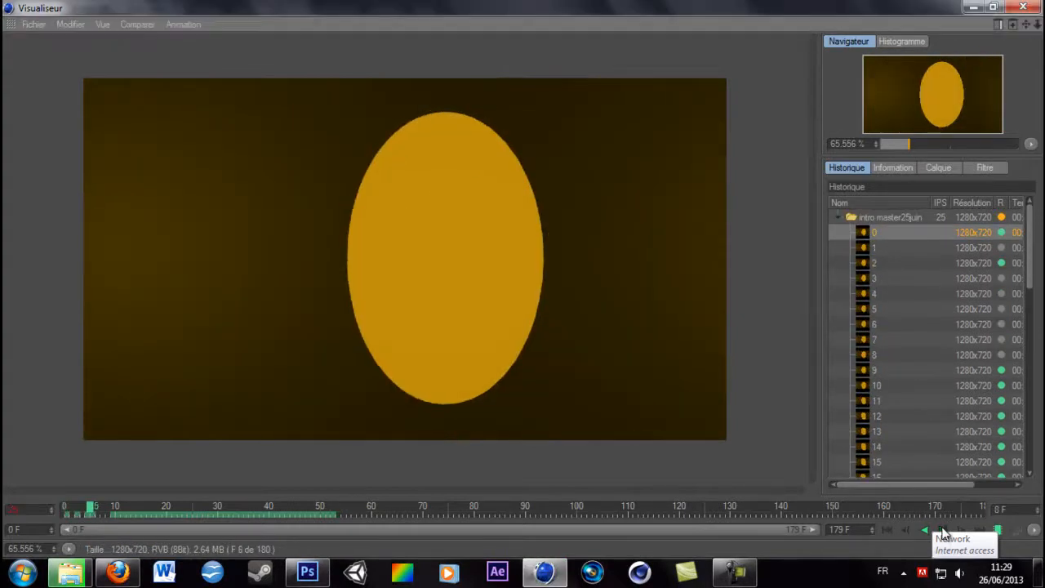
{"action": "left_click", "coordinate": [943, 532]}
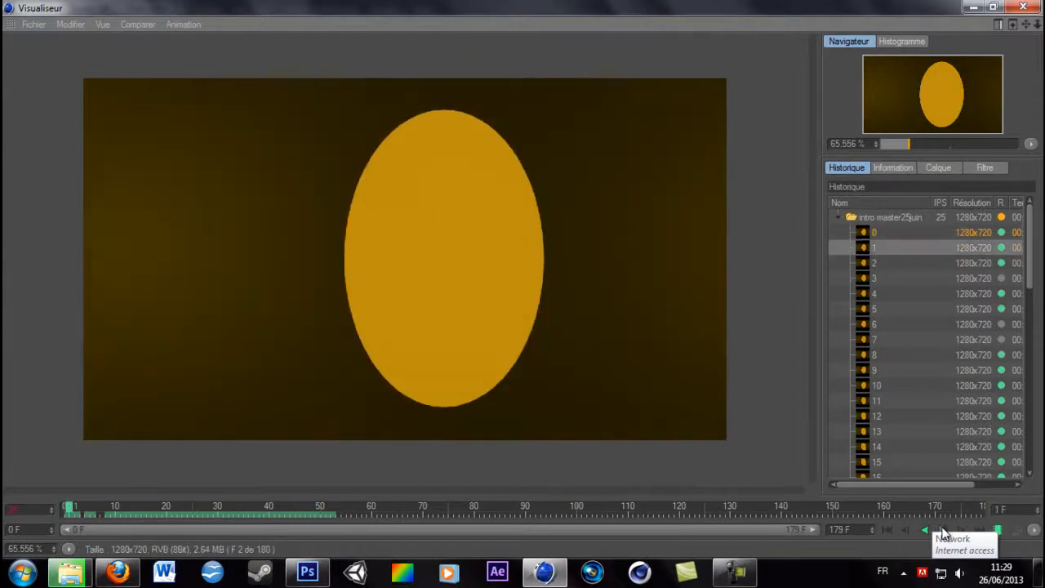
{"action": "left_click", "coordinate": [968, 5]}
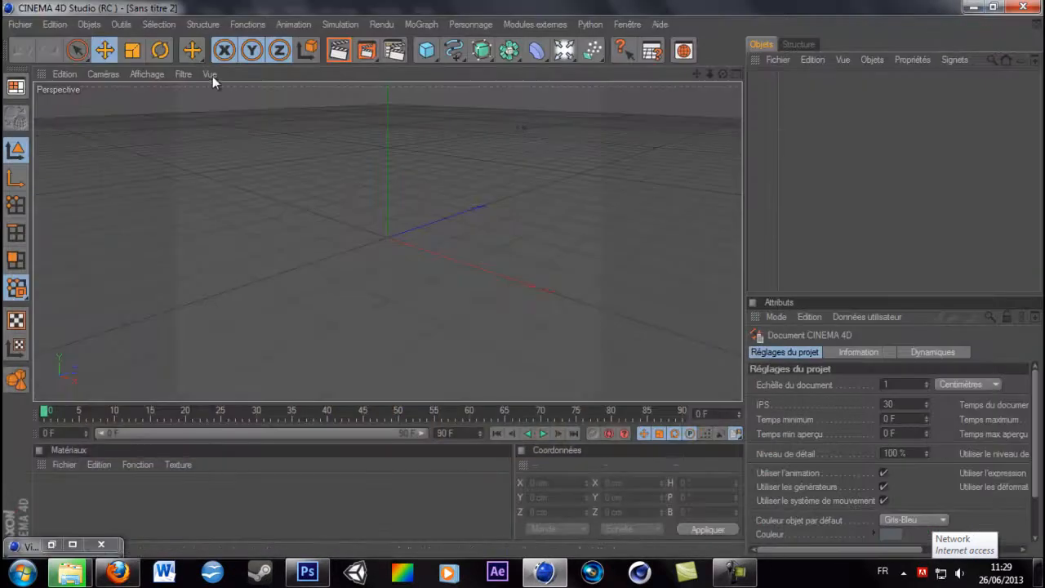
{"action": "left_click", "coordinate": [563, 52]}
{"action": "left_click", "coordinate": [739, 172]}
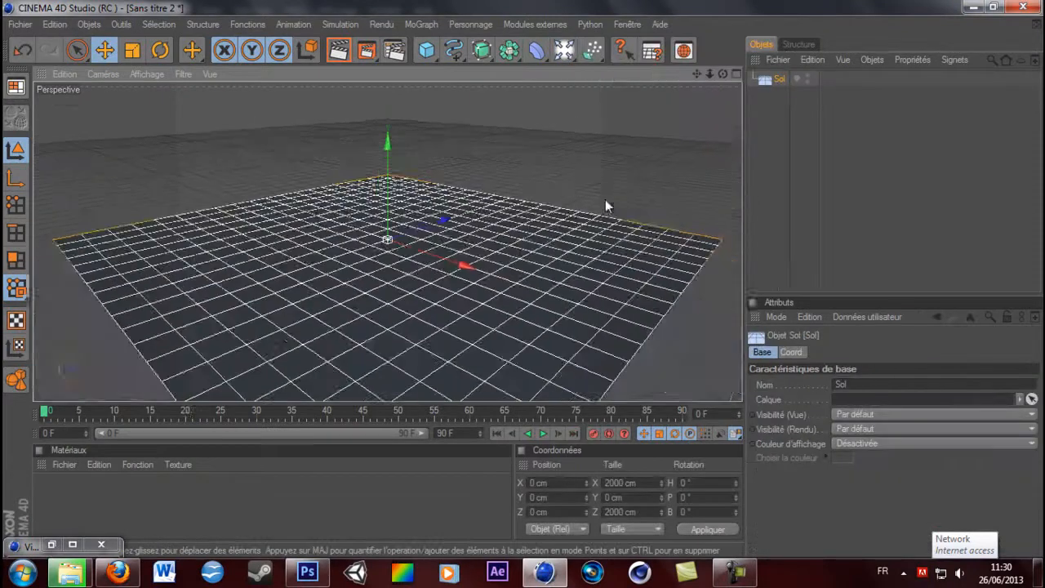
{"action": "key", "text": "r"}
{"action": "left_click_drag", "start_coordinate": [357, 217], "coordinate": [316, 327]}
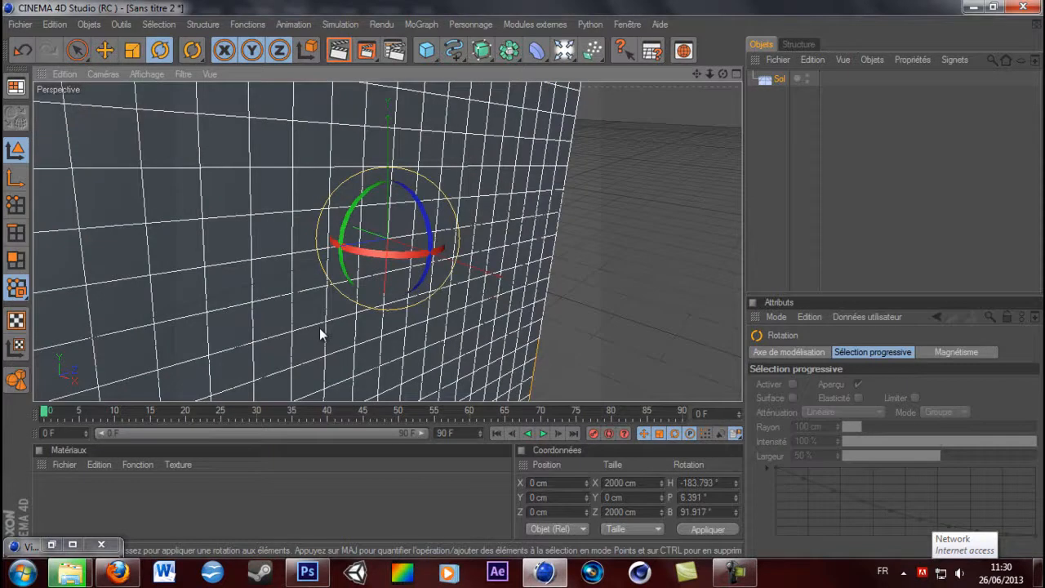
{"action": "key", "text": "ctrl+z"}
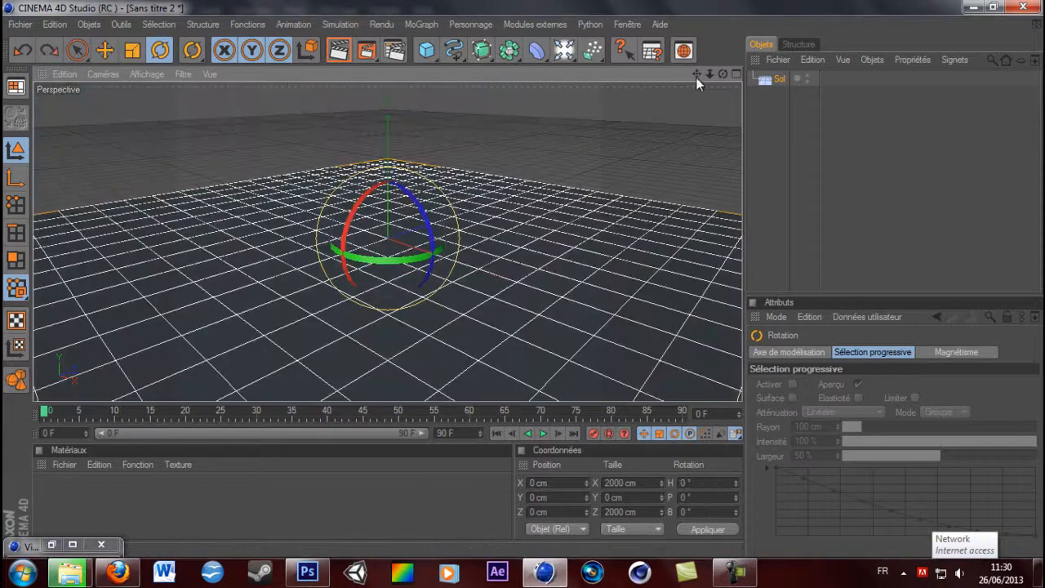
{"action": "left_click_drag", "start_coordinate": [722, 73], "coordinate": [532, 259]}
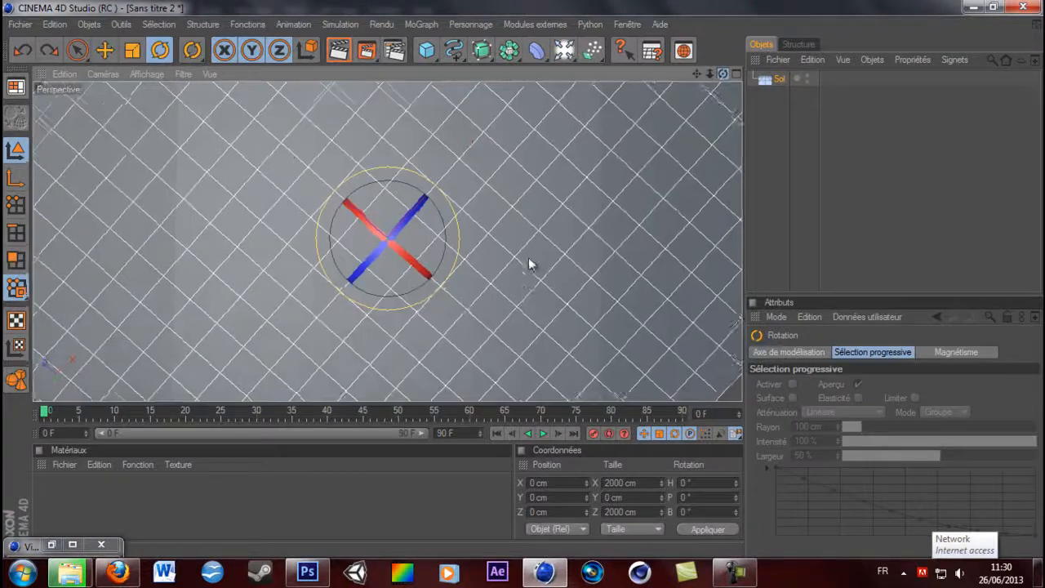
{"action": "key", "text": "ctrl+z"}
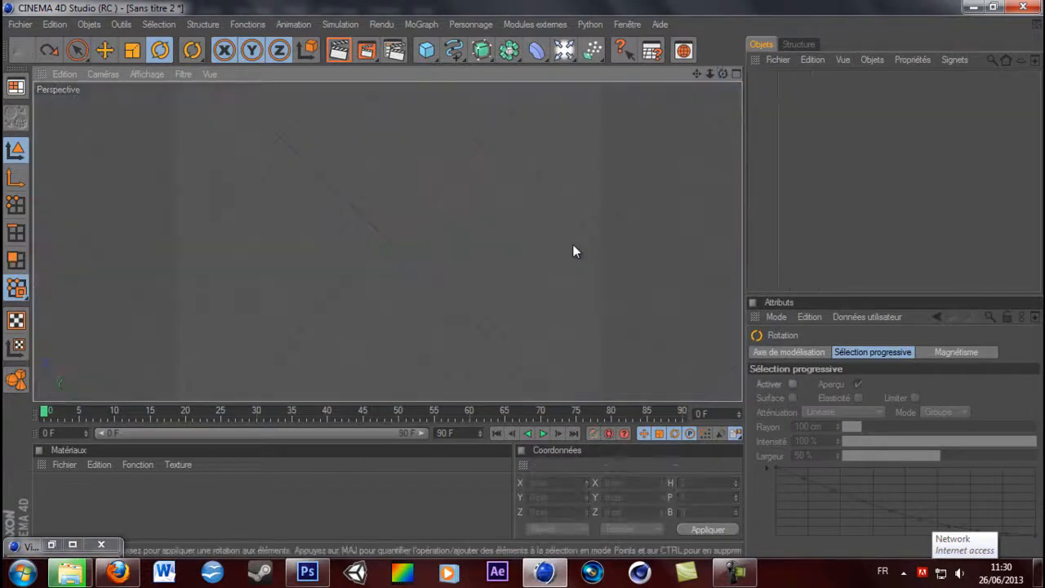
- Create a new project, add a floor object (Sol) and rotate its pitch to about 90° so it stands as a wall
{"action": "left_click", "coordinate": [51, 23]}
{"action": "mouse_move", "coordinate": [21, 23]}
{"action": "left_click", "coordinate": [47, 44]}
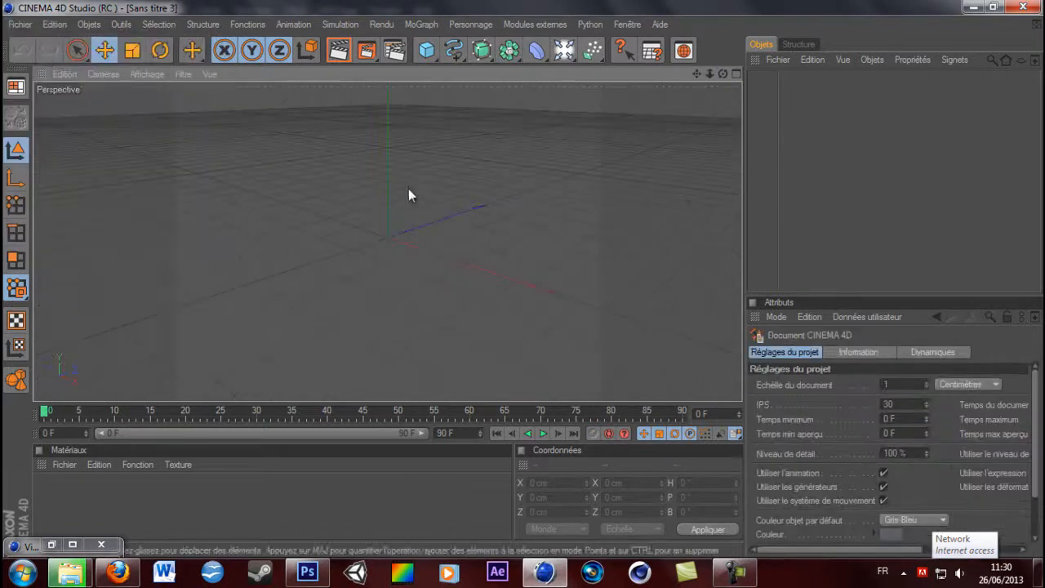
{"action": "left_click_drag", "start_coordinate": [563, 49], "coordinate": [739, 167]}
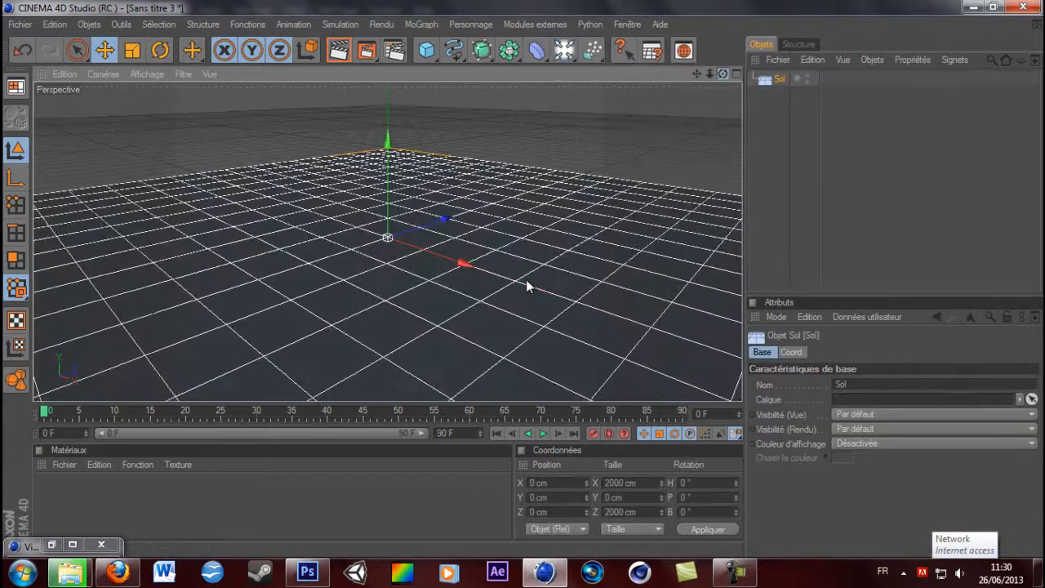
{"action": "key", "text": "r"}
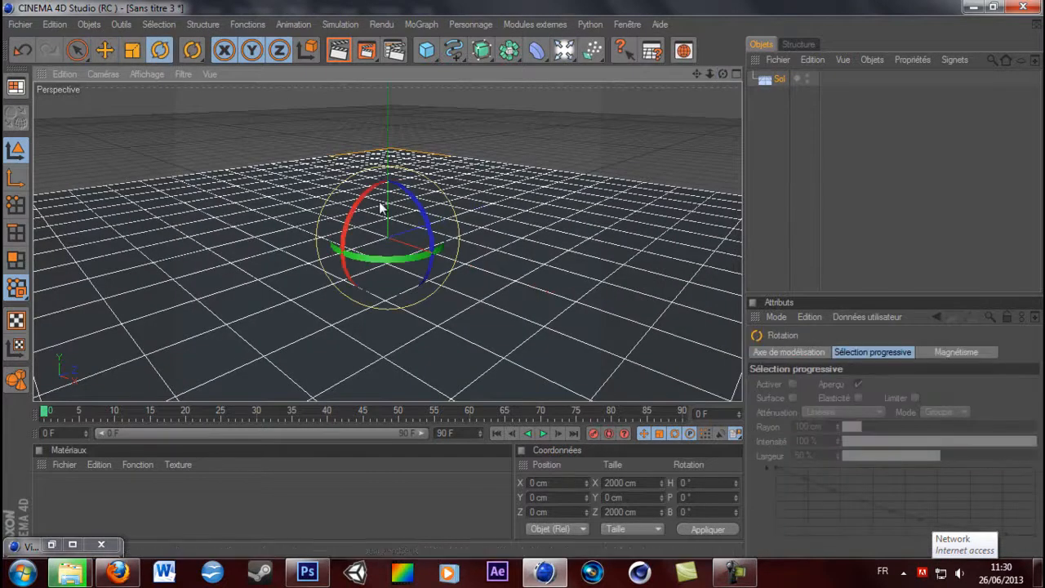
{"action": "left_click_drag", "start_coordinate": [347, 233], "coordinate": [329, 334]}
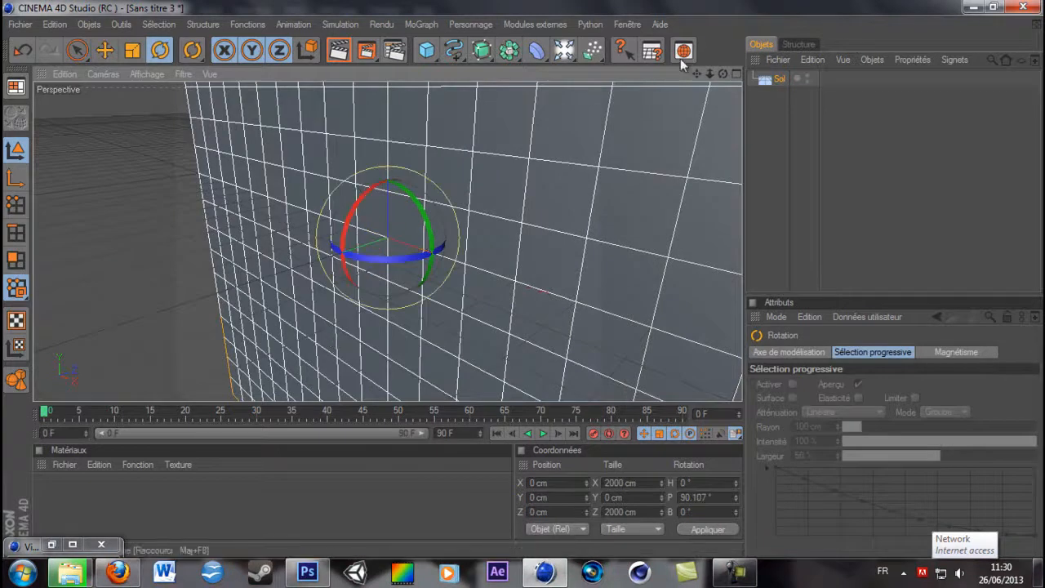
- Orbit the perspective view to face the wall squarely and preview-render it
{"action": "left_click_drag", "start_coordinate": [724, 73], "coordinate": [523, 280]}
{"action": "scroll", "coordinate": [605, 147], "scroll_direction": "down", "scroll_amount": 5}
{"action": "scroll", "coordinate": [596, 141], "scroll_direction": "up", "scroll_amount": 4}
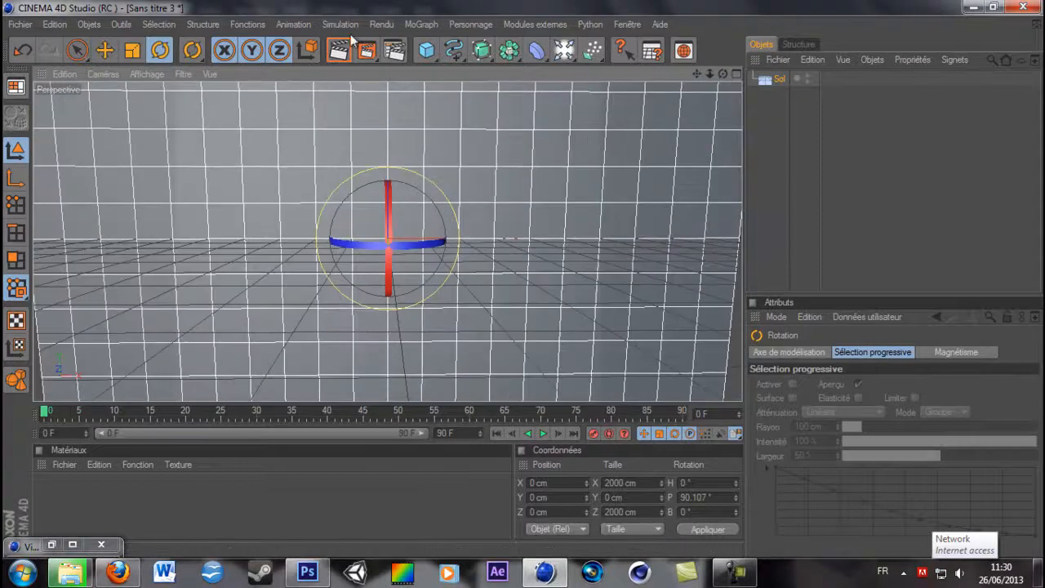
{"action": "left_click", "coordinate": [333, 52]}
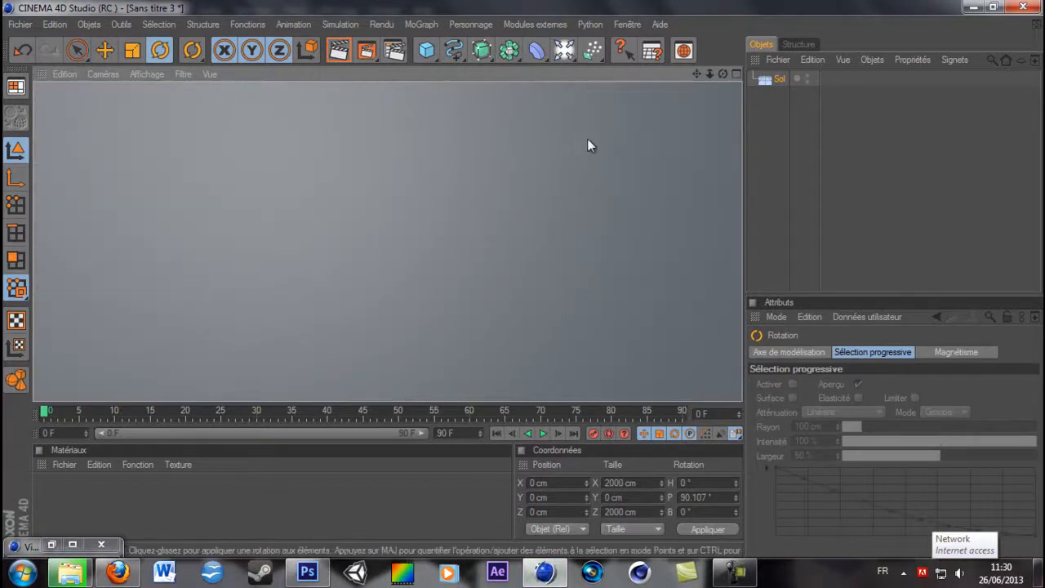
{"action": "left_click", "coordinate": [588, 141]}
- Add an omni light to the scene and switch to the Move tool
{"action": "left_click_drag", "start_coordinate": [724, 74], "coordinate": [525, 282]}
{"action": "left_click", "coordinate": [564, 50]}
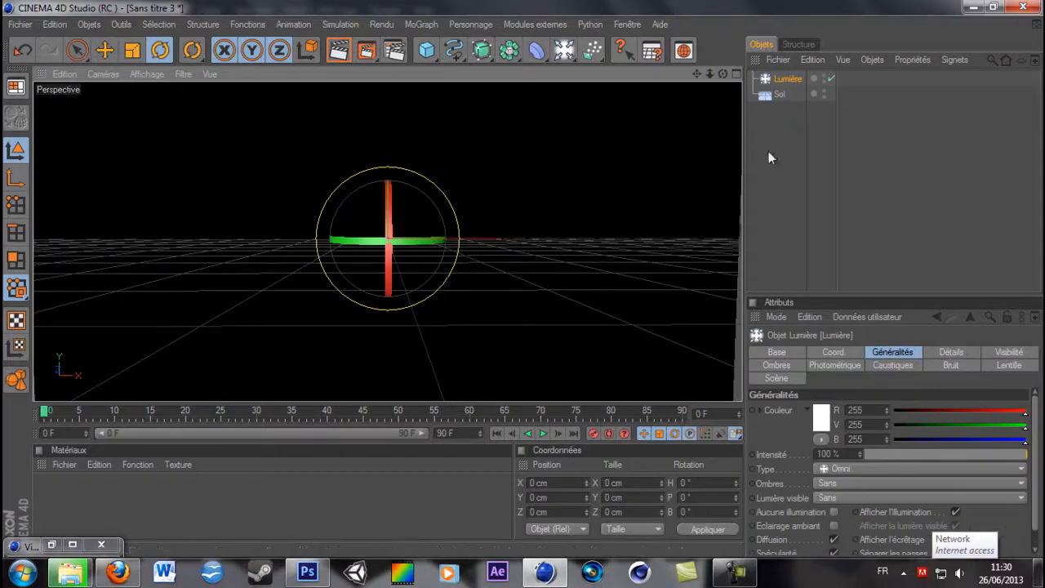
{"action": "key", "text": "e"}
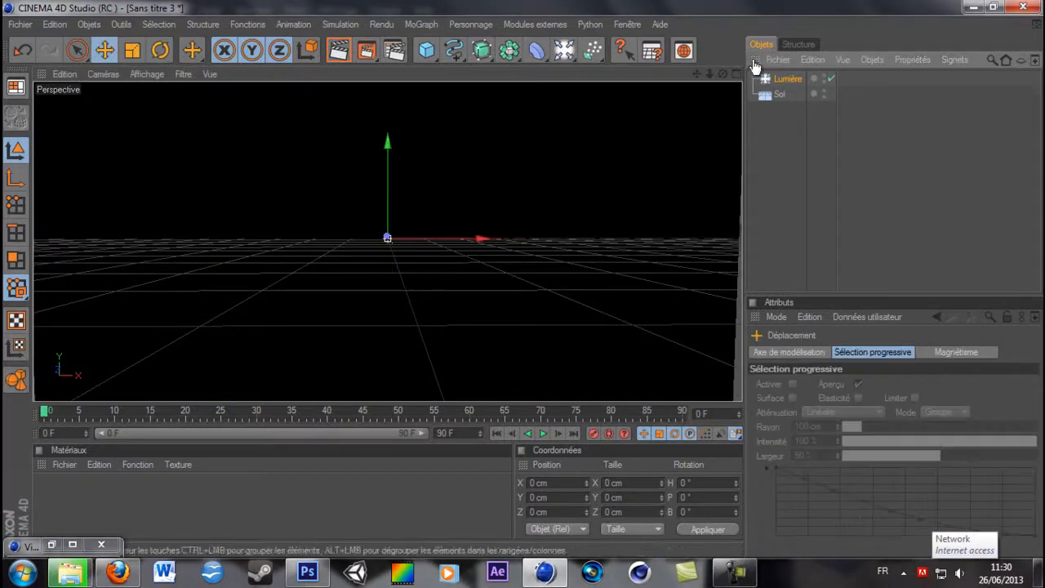
- Add a camera to the scene and make the perspective view look through it
{"action": "left_click_drag", "start_coordinate": [564, 50], "coordinate": [739, 148]}
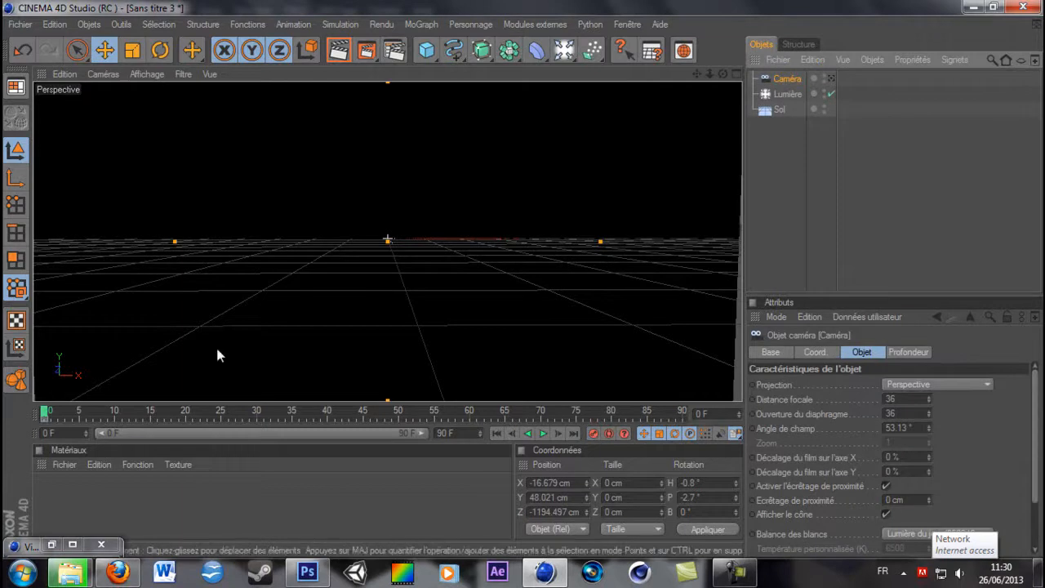
{"action": "left_click", "coordinate": [788, 95]}
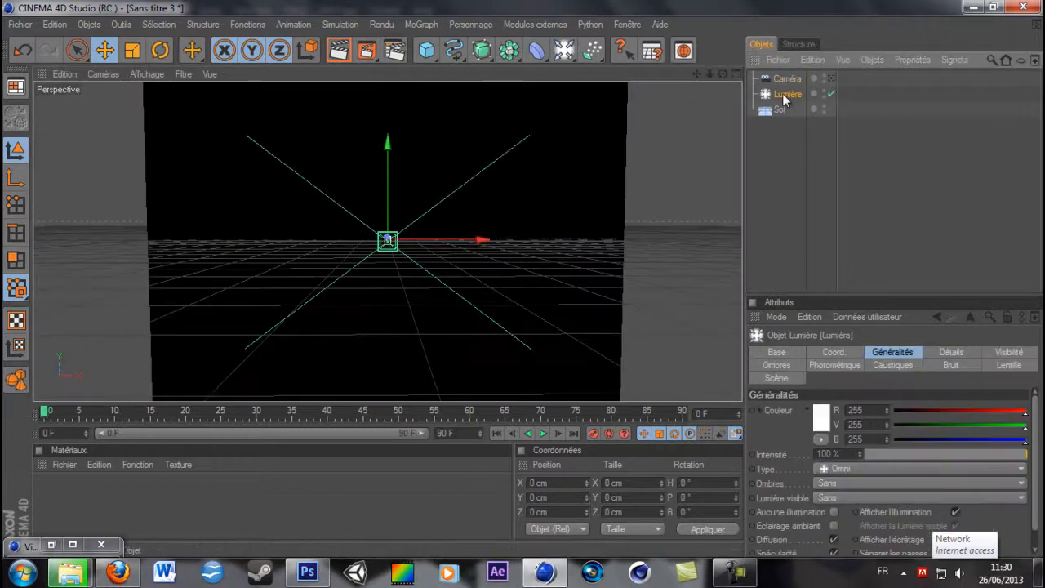
{"action": "left_click", "coordinate": [147, 73]}
{"action": "mouse_move", "coordinate": [103, 73]}
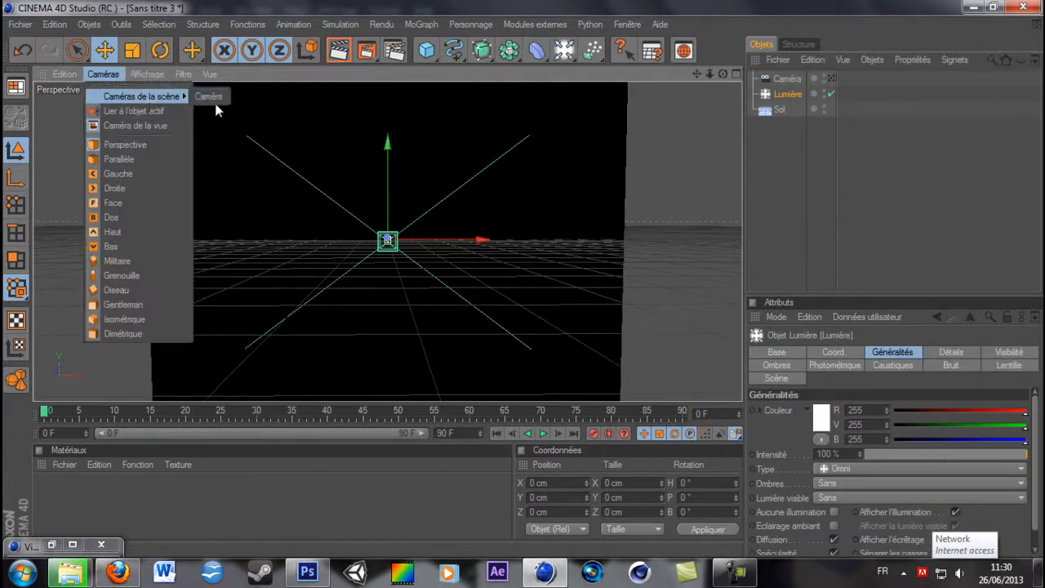
{"action": "left_click", "coordinate": [209, 97]}
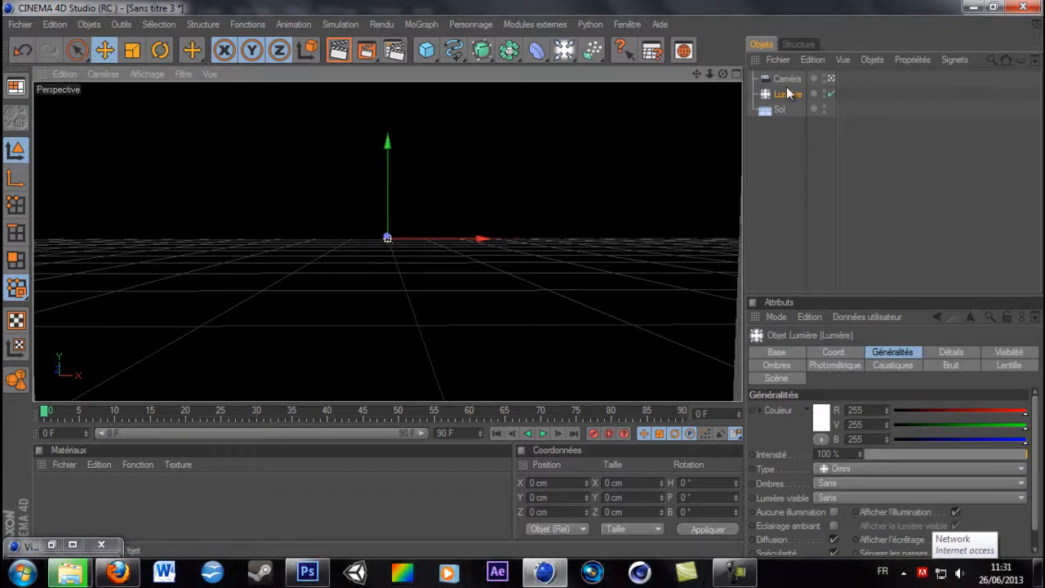
- Move the light in front of the wall to about -460.7 cm on Z and go to frame 3
{"action": "left_click_drag", "start_coordinate": [722, 72], "coordinate": [478, 238]}
{"action": "mouse_move", "coordinate": [523, 281]}
{"action": "left_mouse_down"}
{"action": "mouse_move", "coordinate": [548, 280]}
{"action": "mouse_move", "coordinate": [524, 279]}
{"action": "left_mouse_up"}
{"action": "left_click_drag", "start_coordinate": [723, 73], "coordinate": [680, 70]}
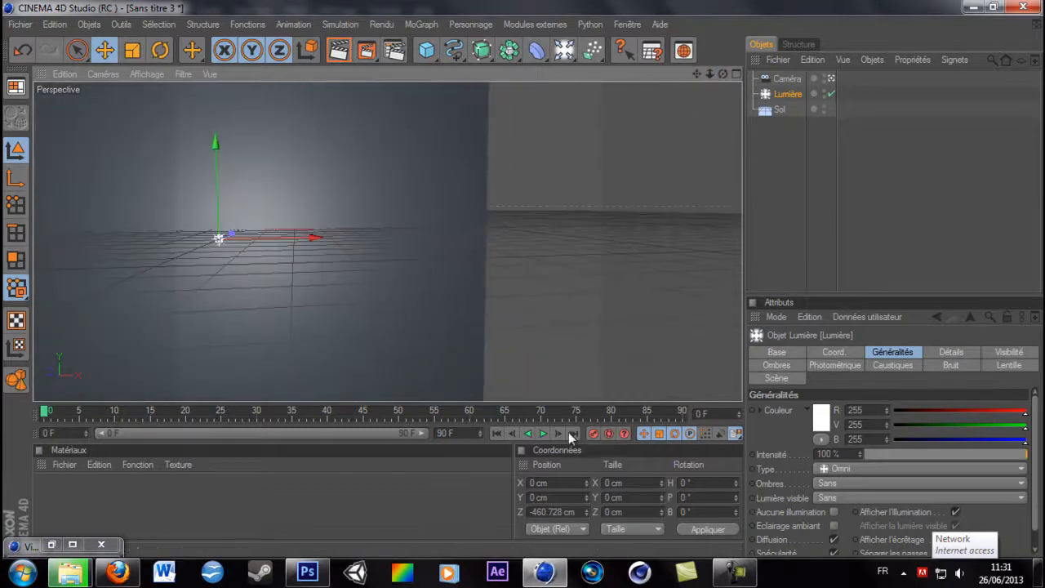
{"action": "left_click", "coordinate": [64, 417]}
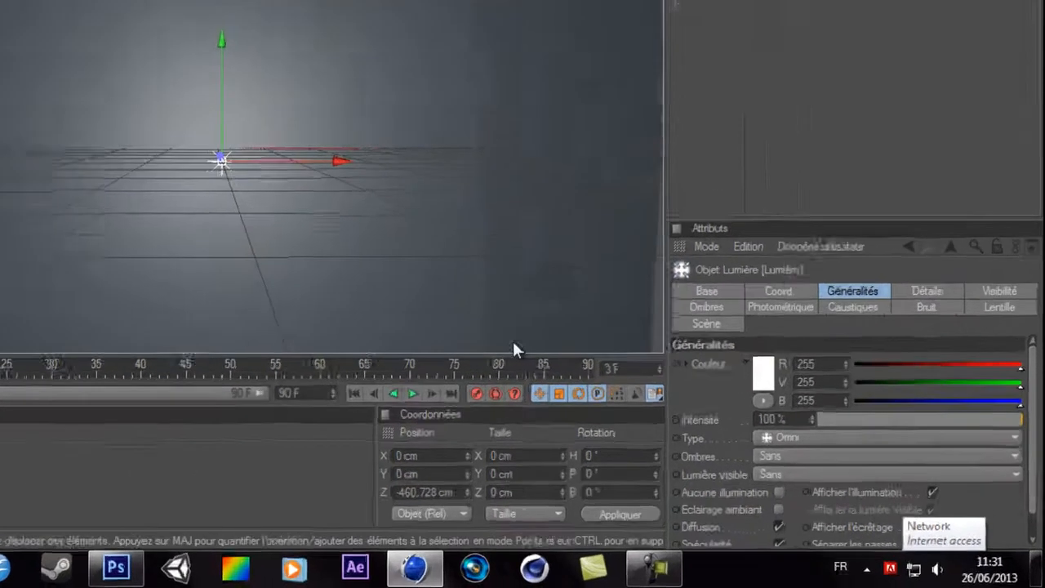
- Set the light's colour to dark olive green, RGB 75, 101, 4
{"action": "left_click", "coordinate": [667, 299]}
{"action": "left_click_drag", "start_coordinate": [646, 221], "coordinate": [604, 241]}
{"action": "left_click_drag", "start_coordinate": [712, 199], "coordinate": [712, 263]}
{"action": "left_click", "coordinate": [622, 417]}
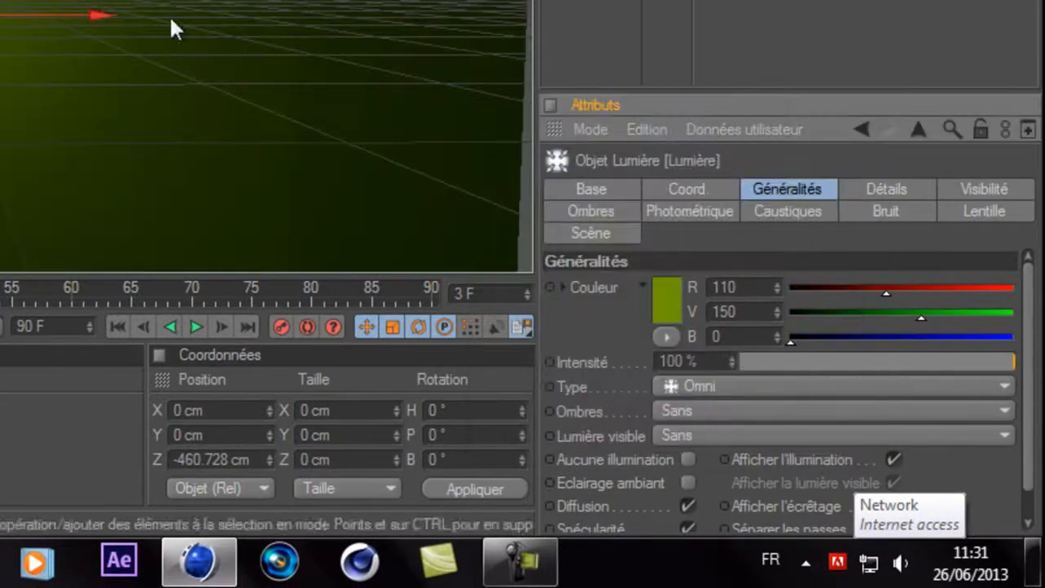
{"action": "left_click", "coordinate": [677, 294]}
{"action": "left_click", "coordinate": [681, 282]}
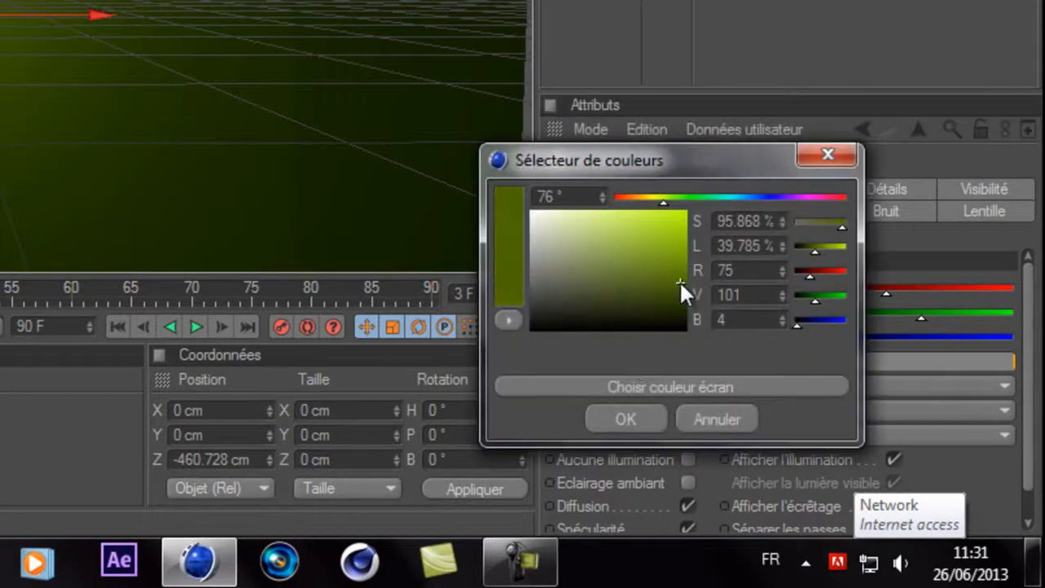
{"action": "left_click", "coordinate": [622, 416]}
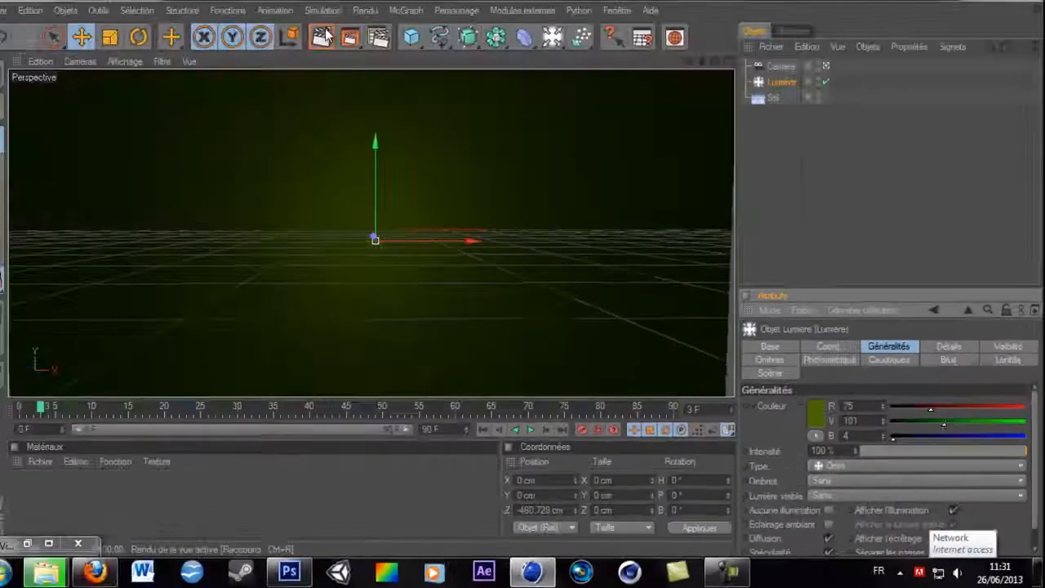
- Preview-render the green-lit wall and try rendering it to the picture viewer, keeping the running external render going
{"action": "left_click", "coordinate": [340, 50]}
{"action": "left_click", "coordinate": [411, 190]}
{"action": "left_click", "coordinate": [367, 51]}
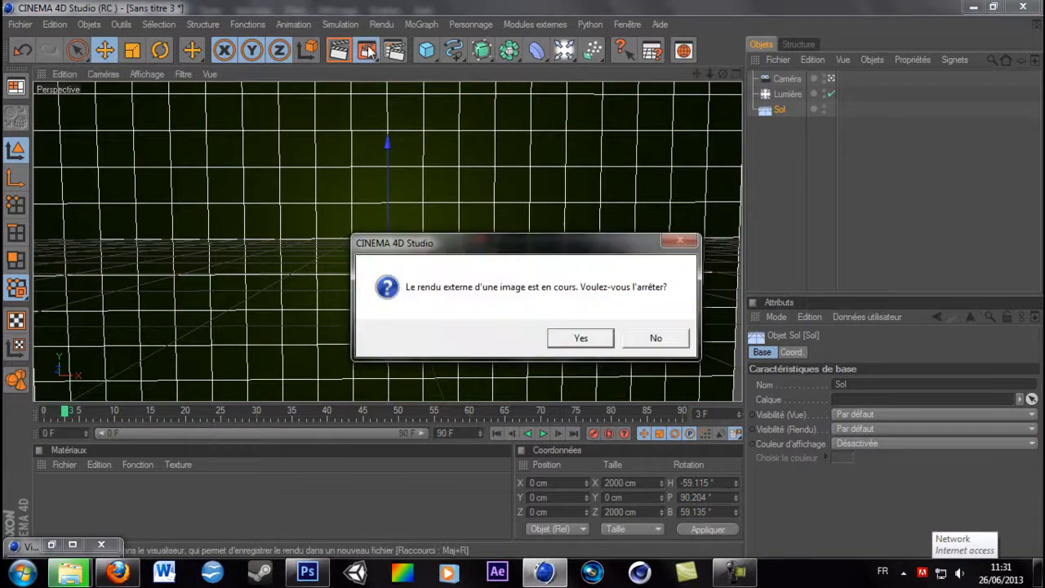
{"action": "left_click", "coordinate": [673, 338]}
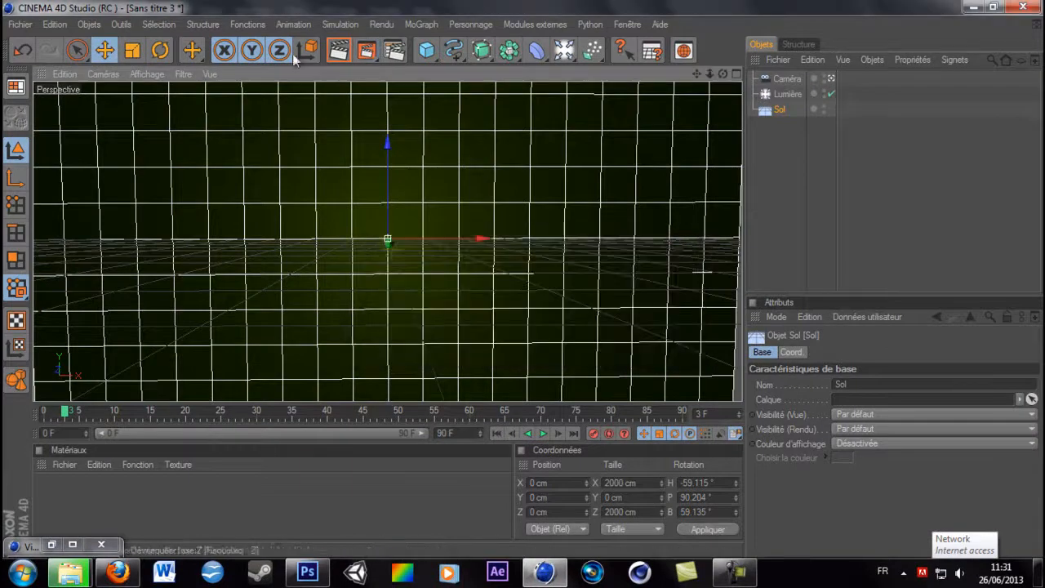
- Check the newest frames of the running intro render, up to frame 62, in the picture viewer
{"action": "left_click", "coordinate": [71, 546]}
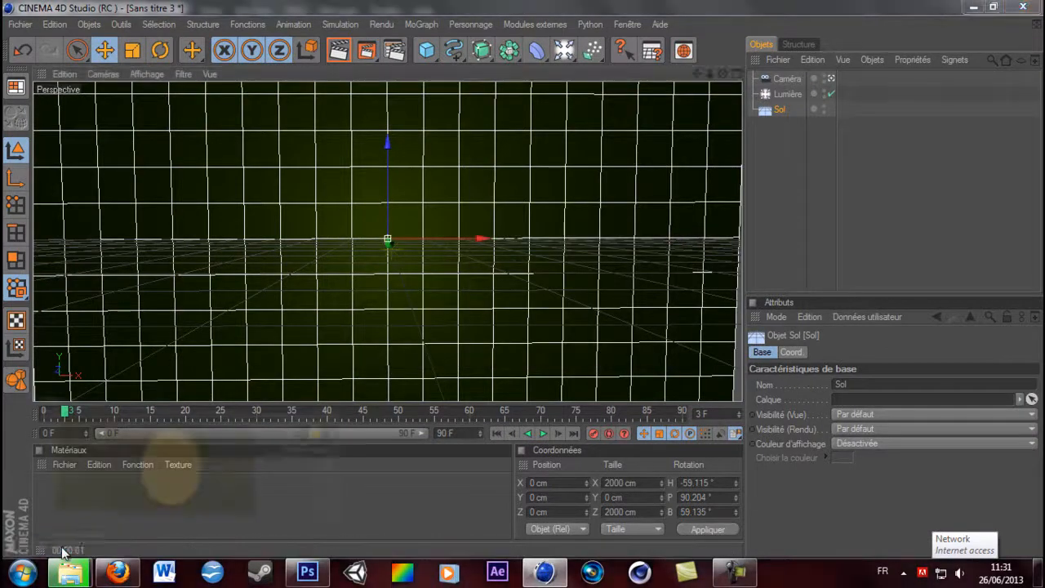
{"action": "scroll", "coordinate": [935, 399], "scroll_direction": "down", "scroll_amount": 10}
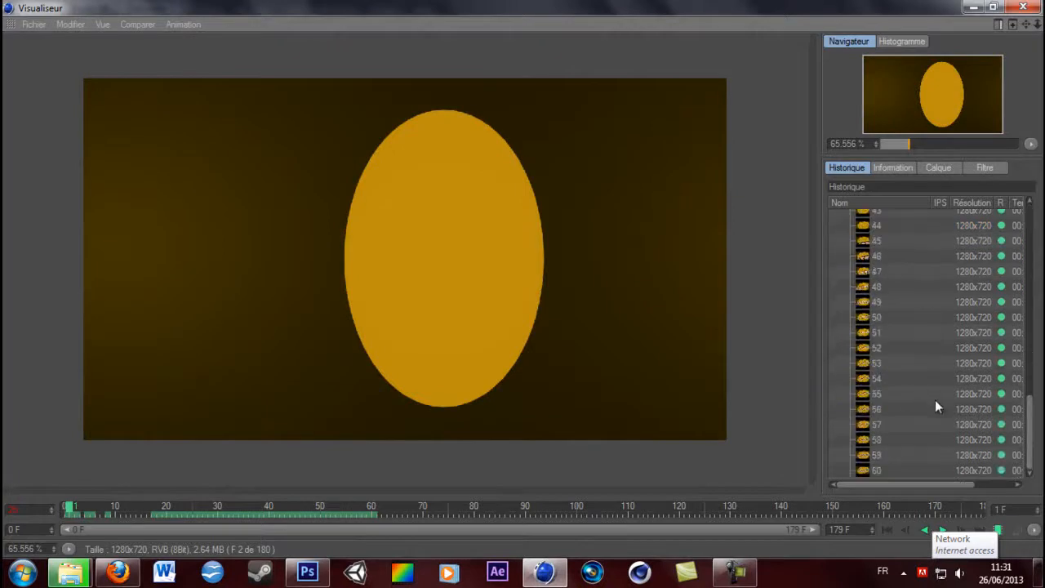
{"action": "left_click", "coordinate": [862, 468]}
{"action": "left_click", "coordinate": [884, 466]}
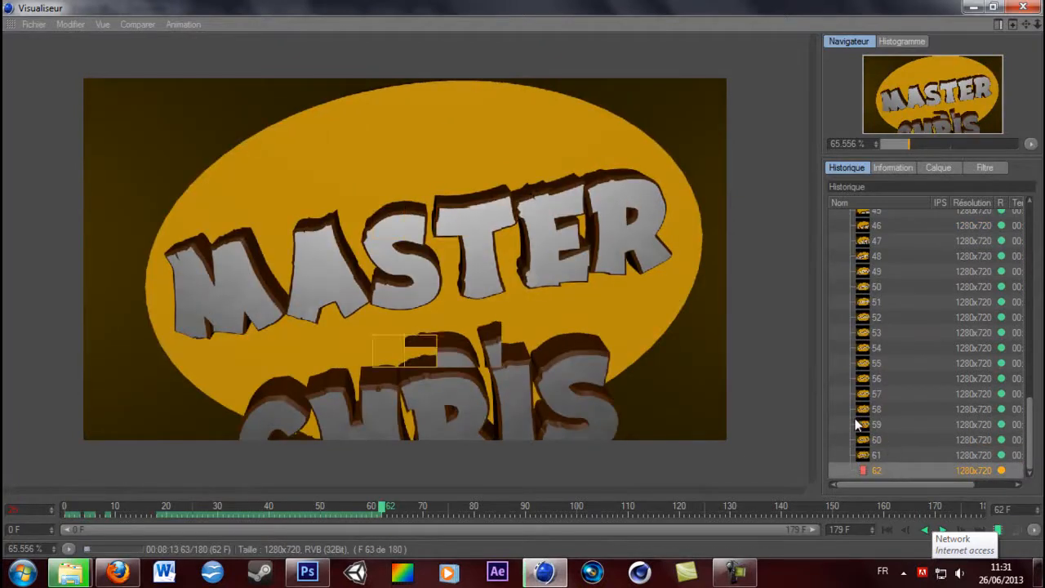
{"action": "left_click", "coordinate": [993, 7]}
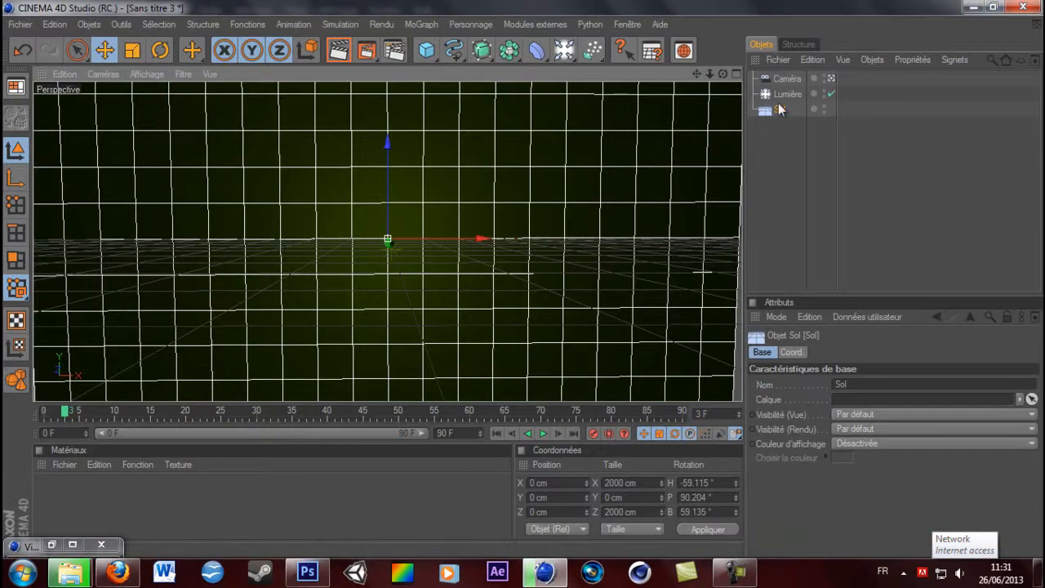
{"action": "left_click", "coordinate": [741, 583]}
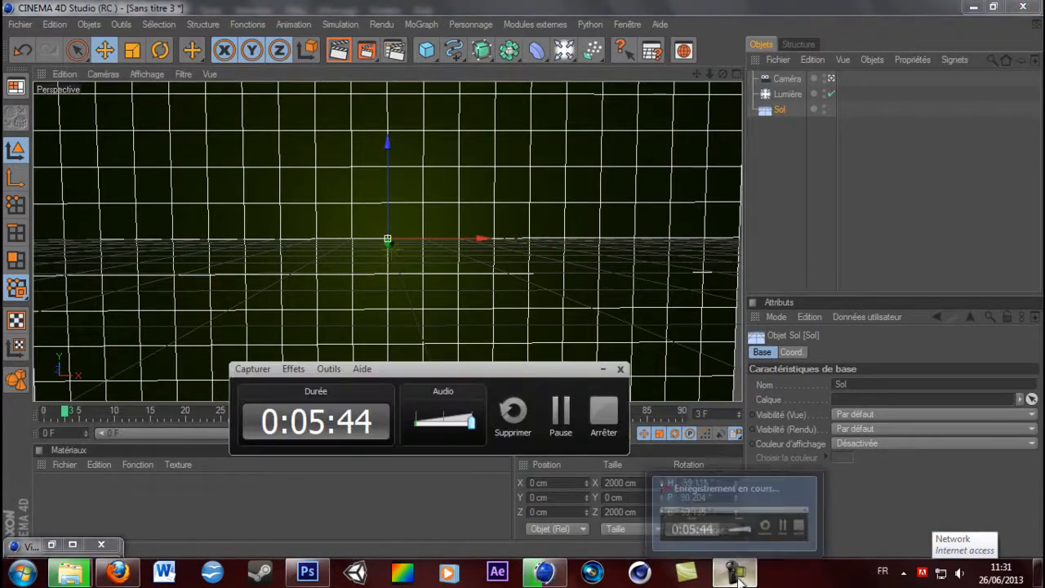
{"action": "left_click", "coordinate": [598, 369]}
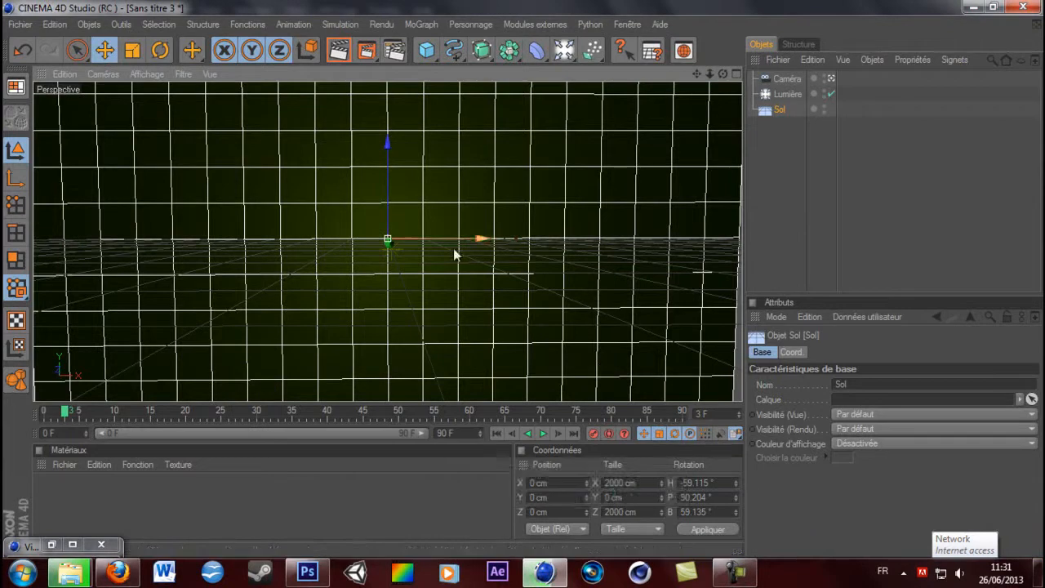
- Render the wall scene to the picture viewer, stopping the running external render, and close the viewer
{"action": "left_click", "coordinate": [366, 51]}
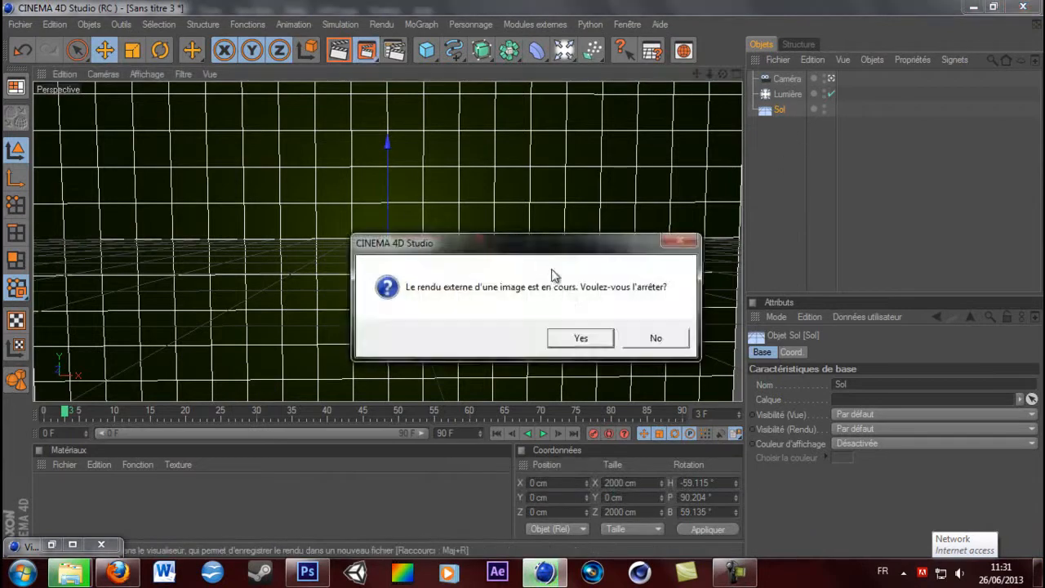
{"action": "left_click", "coordinate": [574, 337]}
{"action": "scroll", "coordinate": [735, 377], "scroll_direction": "down", "scroll_amount": 2}
{"action": "scroll", "coordinate": [613, 322], "scroll_direction": "up", "scroll_amount": 6}
{"action": "left_click", "coordinate": [1023, 7]}
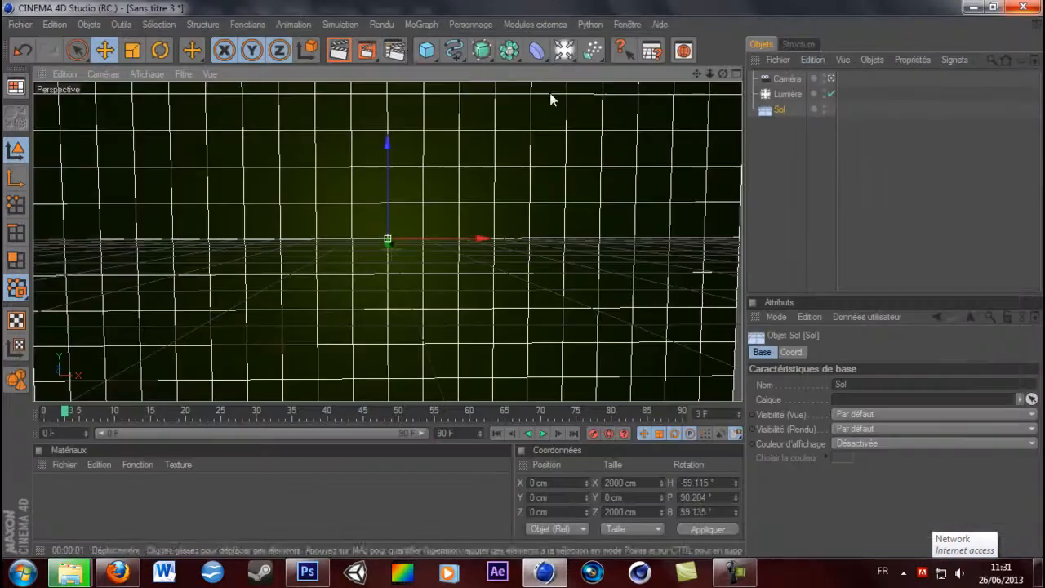
- Set the render output to the Film/Vidéo preset HDV/HDTV 720 25
{"action": "left_click", "coordinate": [404, 49]}
{"action": "left_click", "coordinate": [258, 193]}
{"action": "mouse_move", "coordinate": [304, 229]}
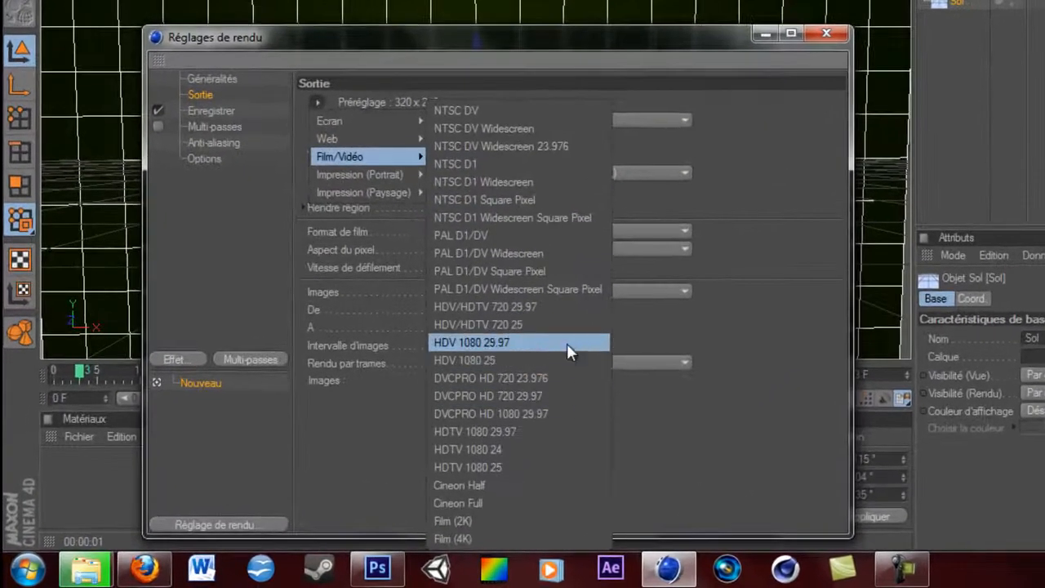
{"action": "left_click", "coordinate": [567, 324]}
{"action": "left_click", "coordinate": [826, 32]}
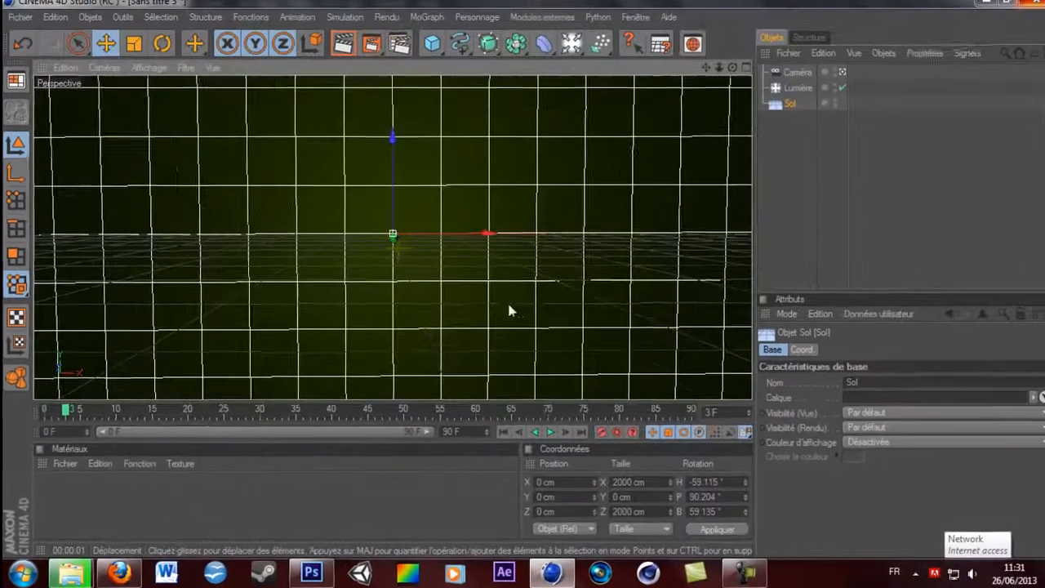
- Render the wall scene to the picture viewer twice, check the whole frame, and close the viewer
{"action": "left_click", "coordinate": [376, 36]}
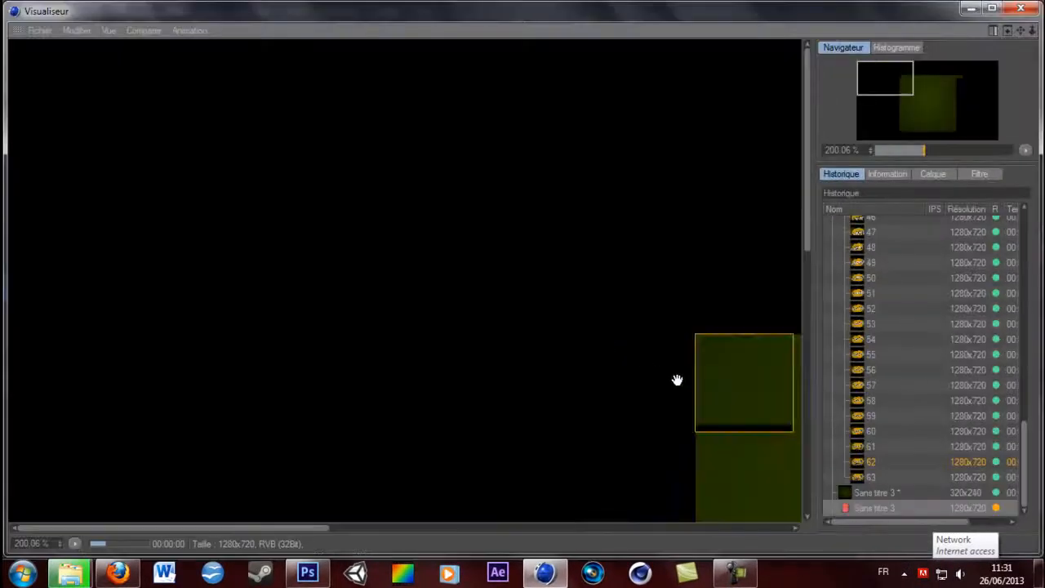
{"action": "scroll", "coordinate": [607, 310], "scroll_direction": "down", "scroll_amount": 7}
{"action": "scroll", "coordinate": [606, 309], "scroll_direction": "up", "scroll_amount": 2}
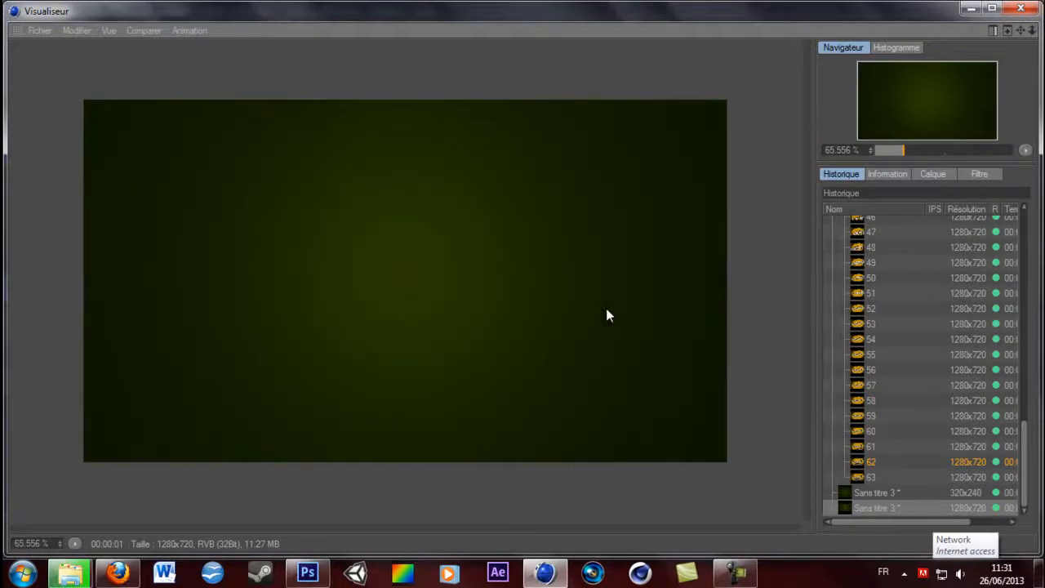
{"action": "left_click", "coordinate": [1021, 8]}
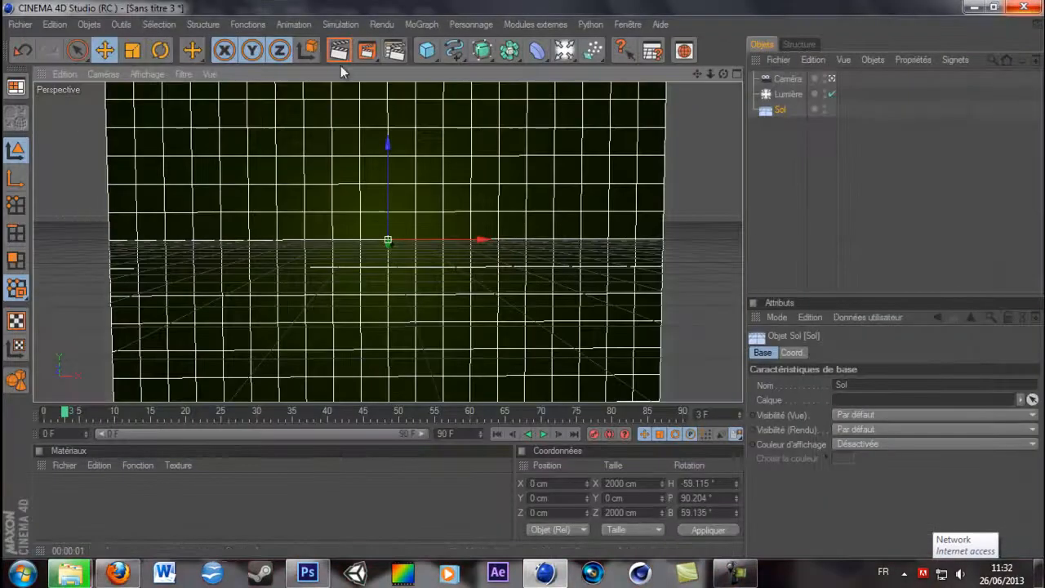
{"action": "left_click", "coordinate": [365, 51]}
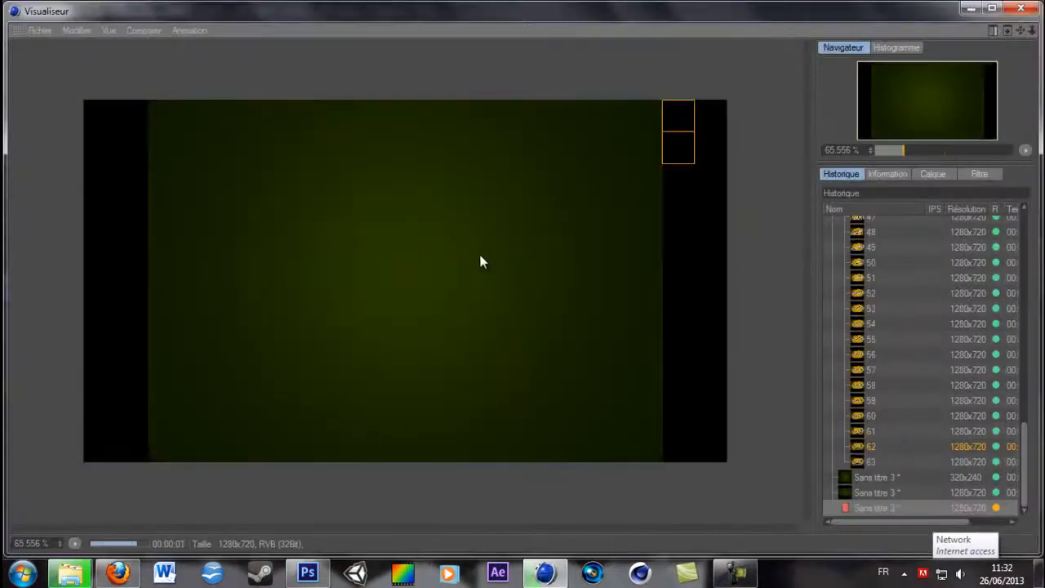
{"action": "left_click", "coordinate": [1019, 8]}
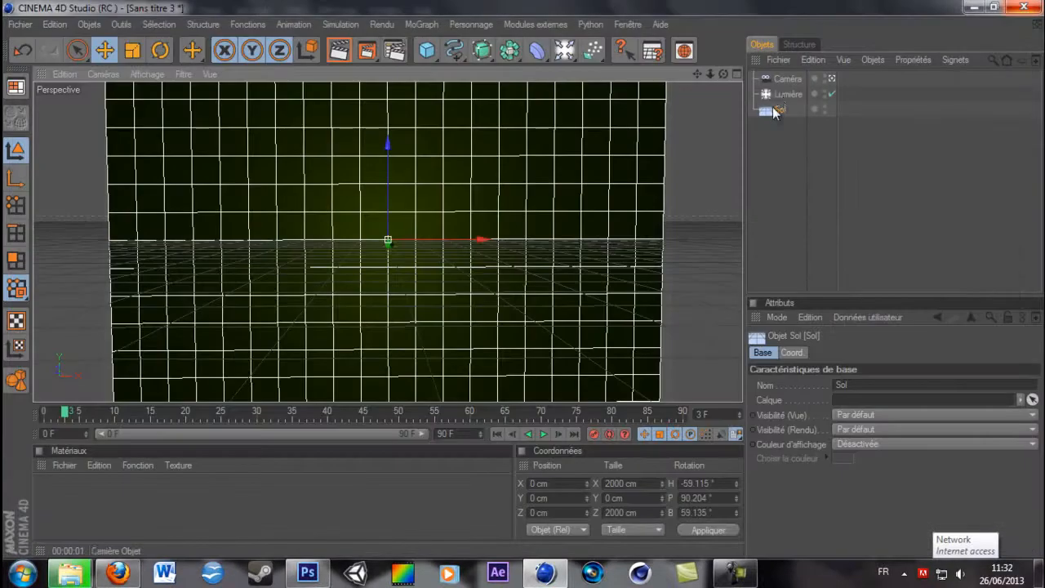
- Set the light's intensity to 72 % and render the wall scene to the picture viewer again
{"action": "left_click", "coordinate": [783, 94]}
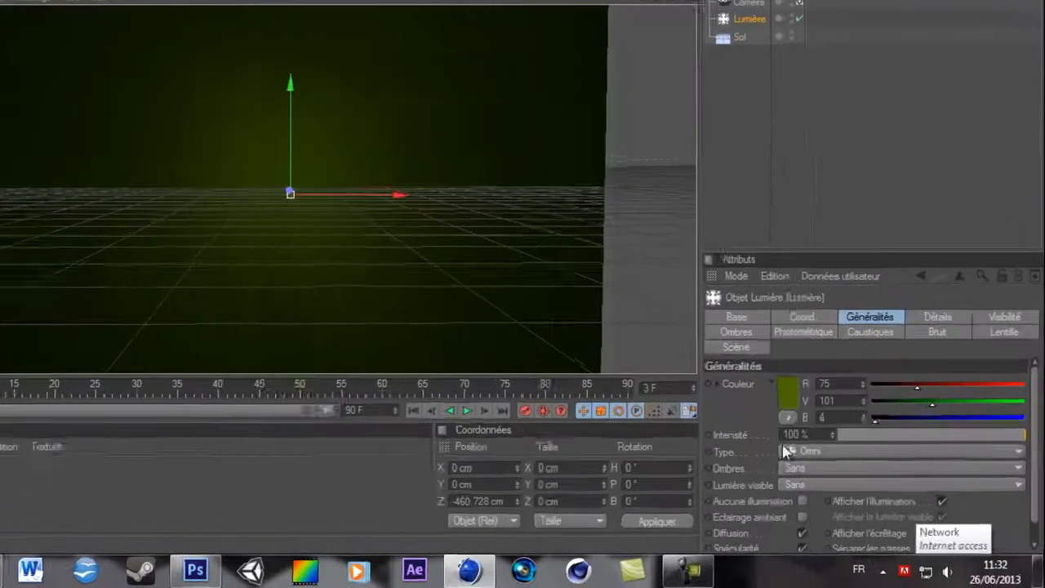
{"action": "left_click", "coordinate": [1006, 436]}
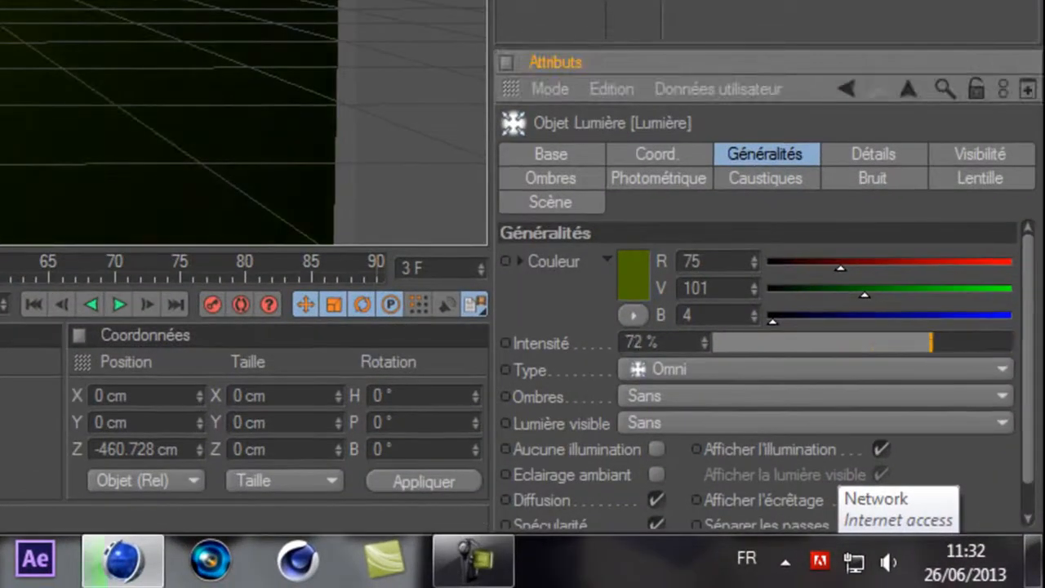
{"action": "left_click", "coordinate": [305, 26]}
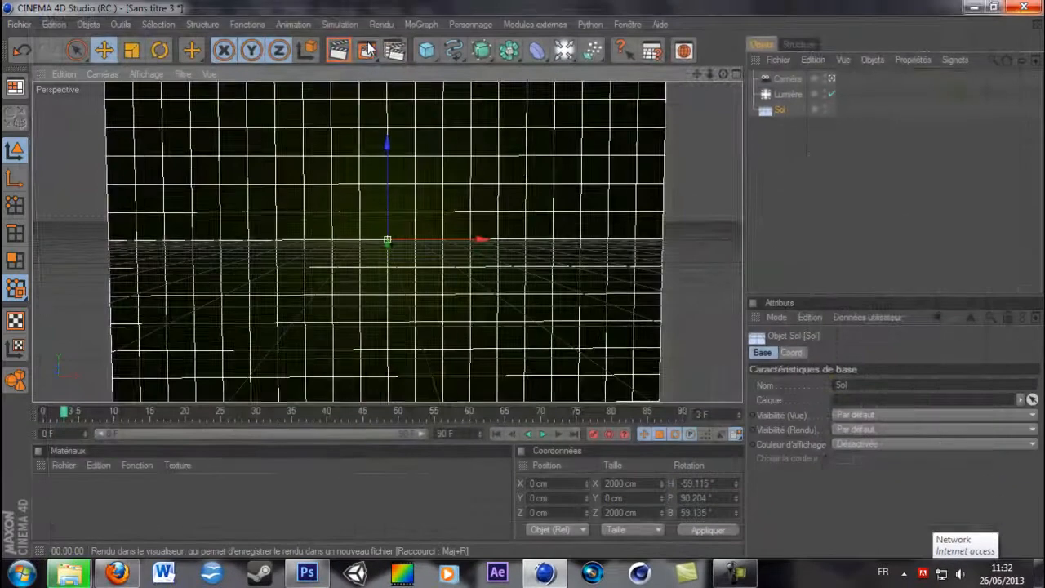
{"action": "left_click", "coordinate": [372, 50]}
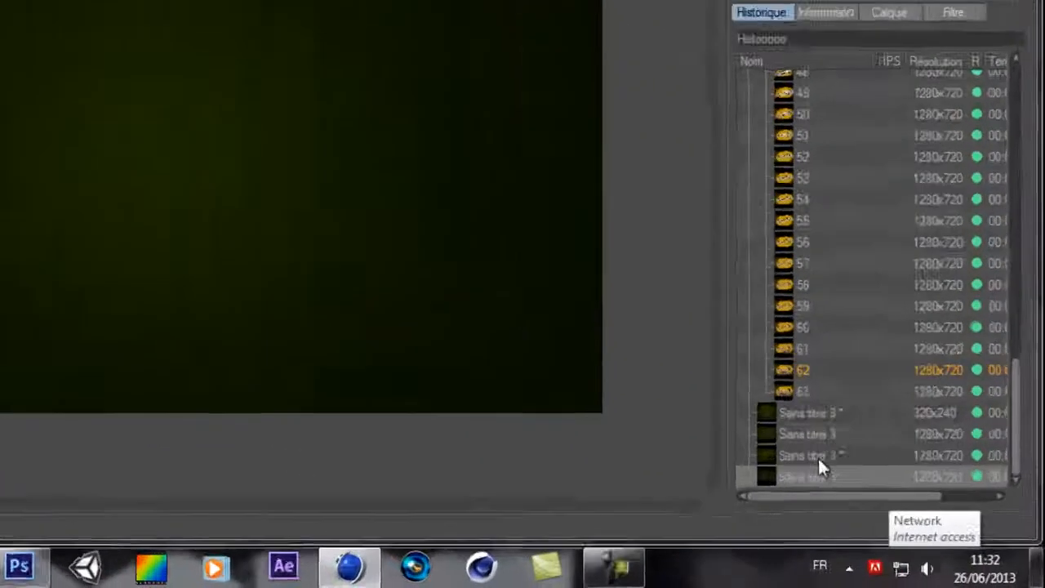
- Start saving the newest wall render from the render history as a PNG image
{"action": "right_click", "coordinate": [879, 507]}
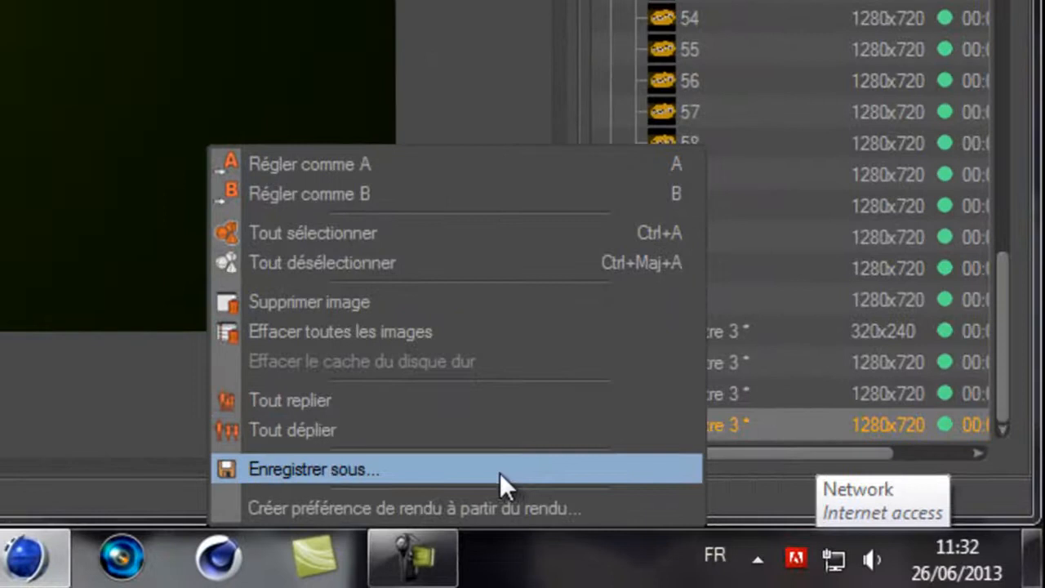
{"action": "left_click", "coordinate": [499, 471]}
{"action": "left_click", "coordinate": [665, 230]}
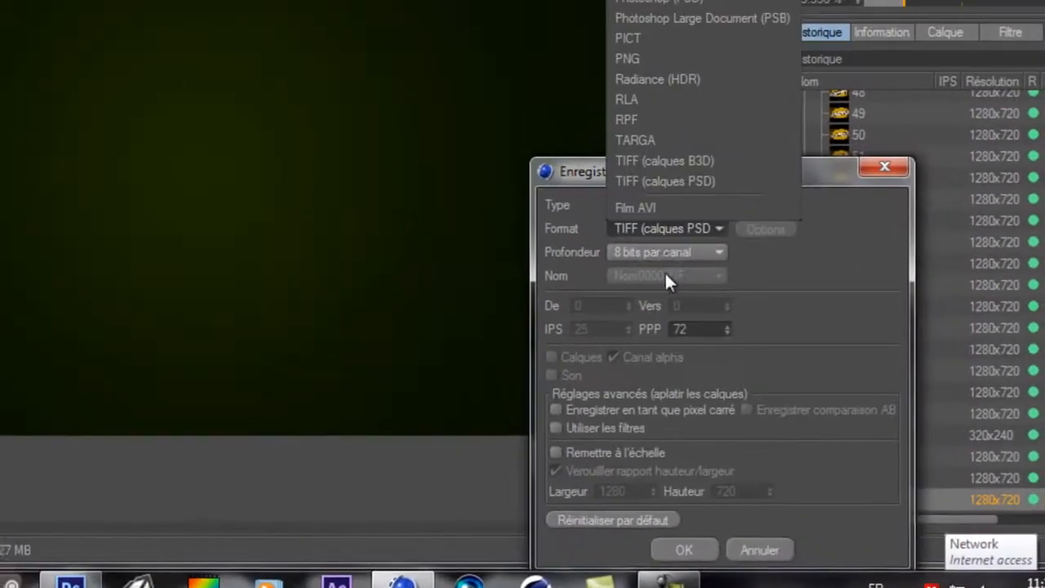
{"action": "left_click", "coordinate": [648, 60]}
{"action": "left_click", "coordinate": [680, 551]}
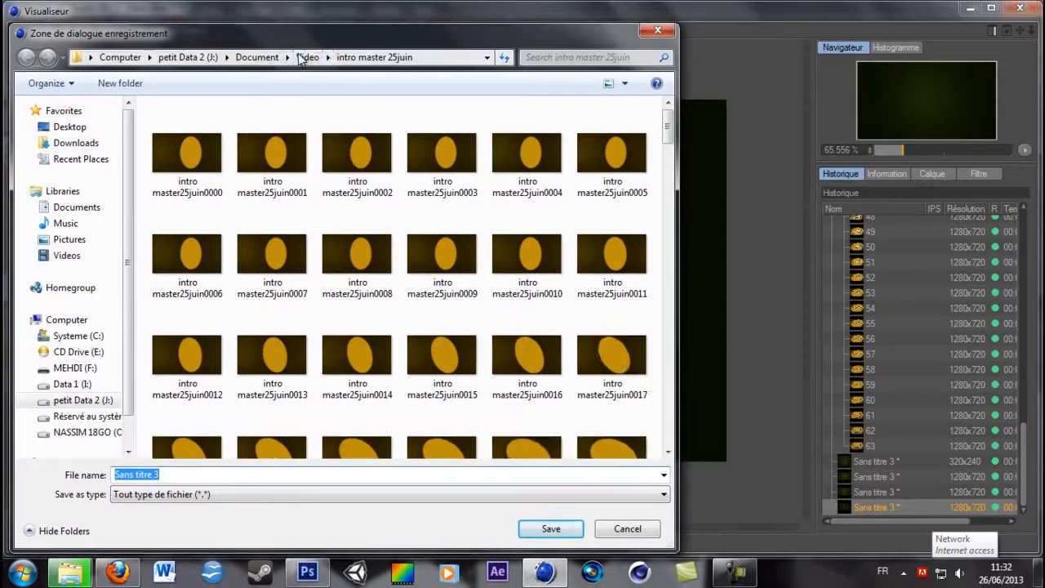
- Choose the Images vrac folder inside Document as the save location for the render
{"action": "left_click", "coordinate": [258, 57]}
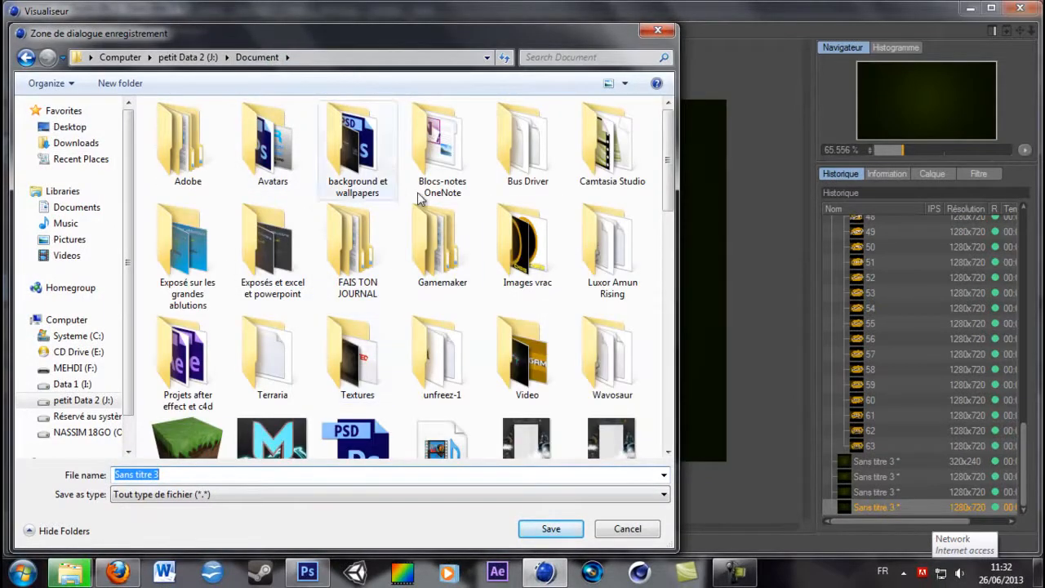
{"action": "double_click", "coordinate": [548, 386]}
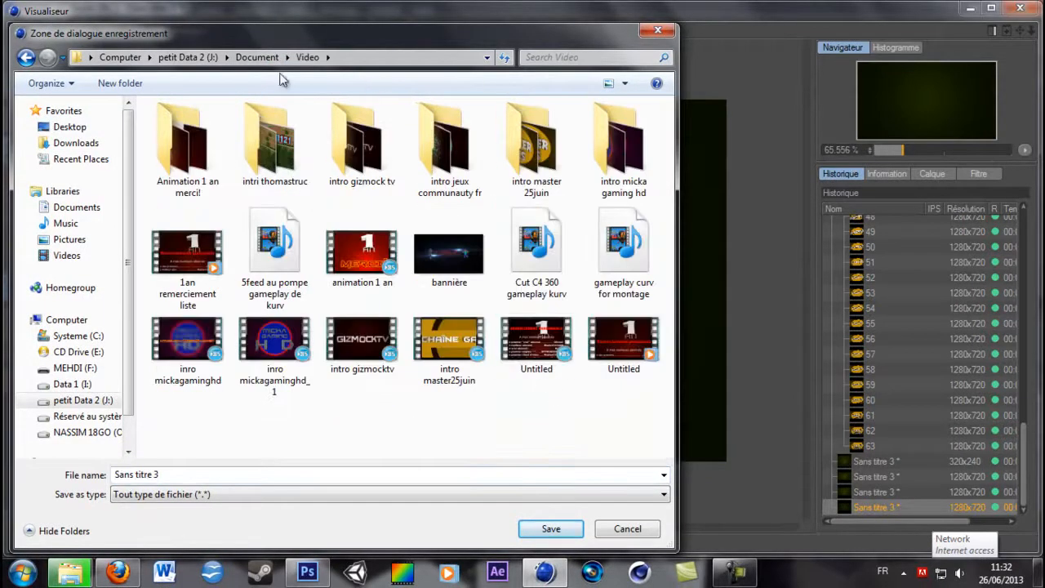
{"action": "left_click", "coordinate": [257, 57]}
{"action": "scroll", "coordinate": [290, 293], "scroll_direction": "down", "scroll_amount": 5}
{"action": "scroll", "coordinate": [306, 287], "scroll_direction": "up", "scroll_amount": 5}
{"action": "double_click", "coordinate": [524, 245]}
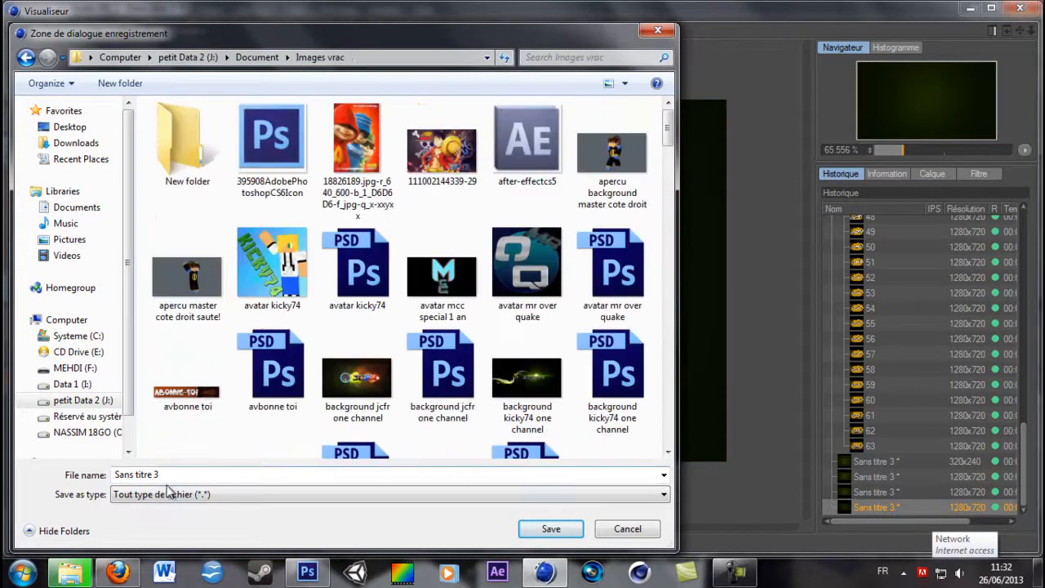
- Save the render as "fond noir avec vert ilieu" and close the picture viewer
{"action": "type", "text": "fond +"}
{"action": "key", "text": "BackSpace"}
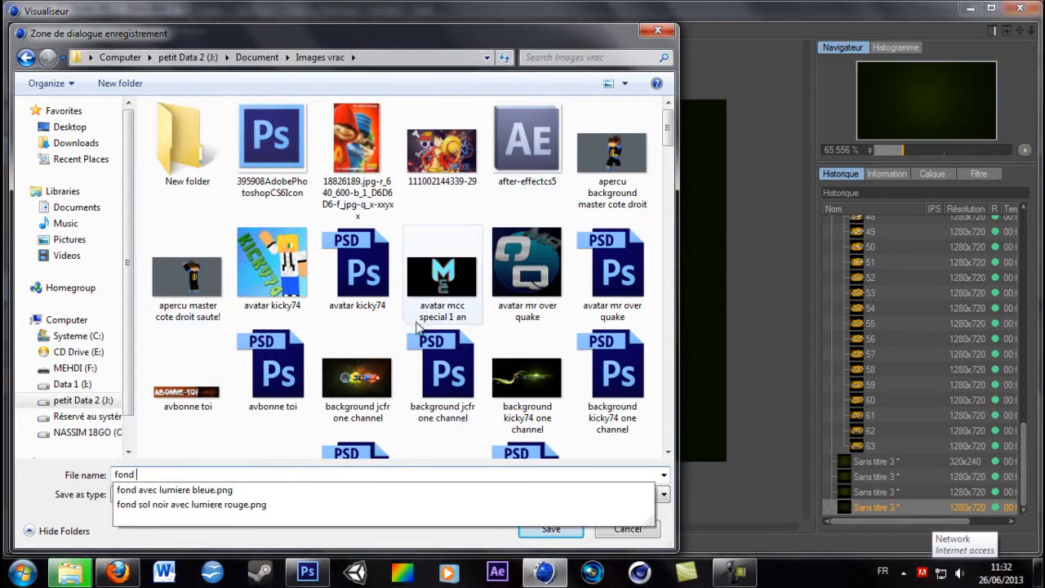
{"action": "type", "text": "noir avec vert"}
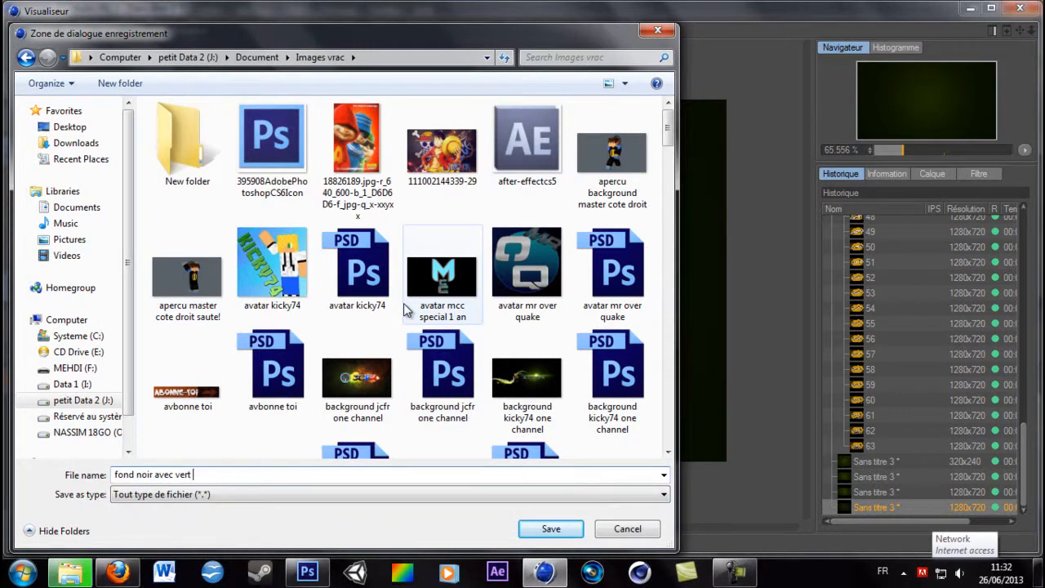
{"action": "type", "text": " ilieu"}
{"action": "key", "text": "Return"}
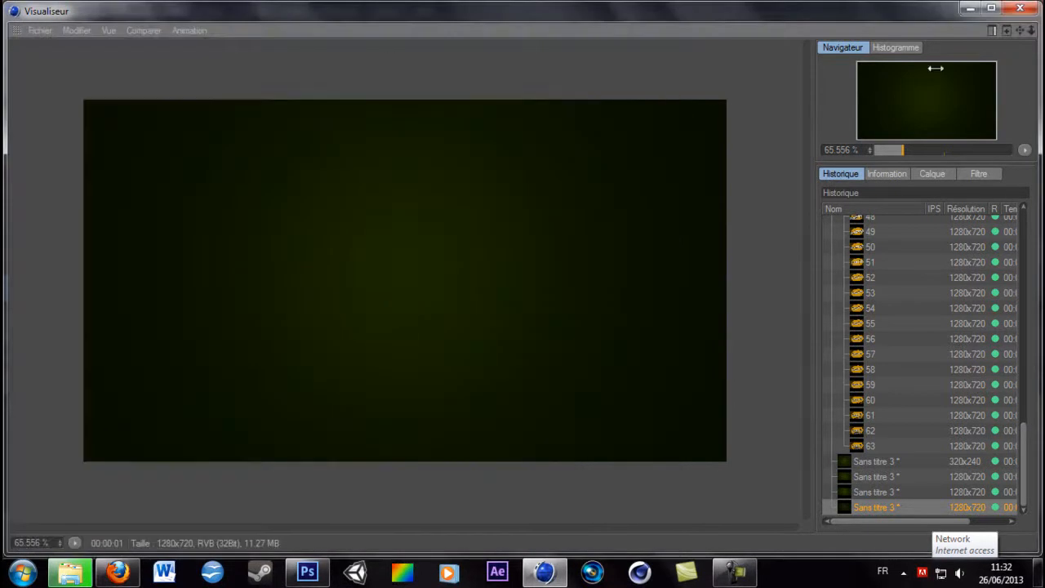
{"action": "left_click", "coordinate": [1016, 8]}
- Reopen the project intro master chris fin juin 2012.c4d under the same name and title
{"action": "left_click", "coordinate": [20, 24]}
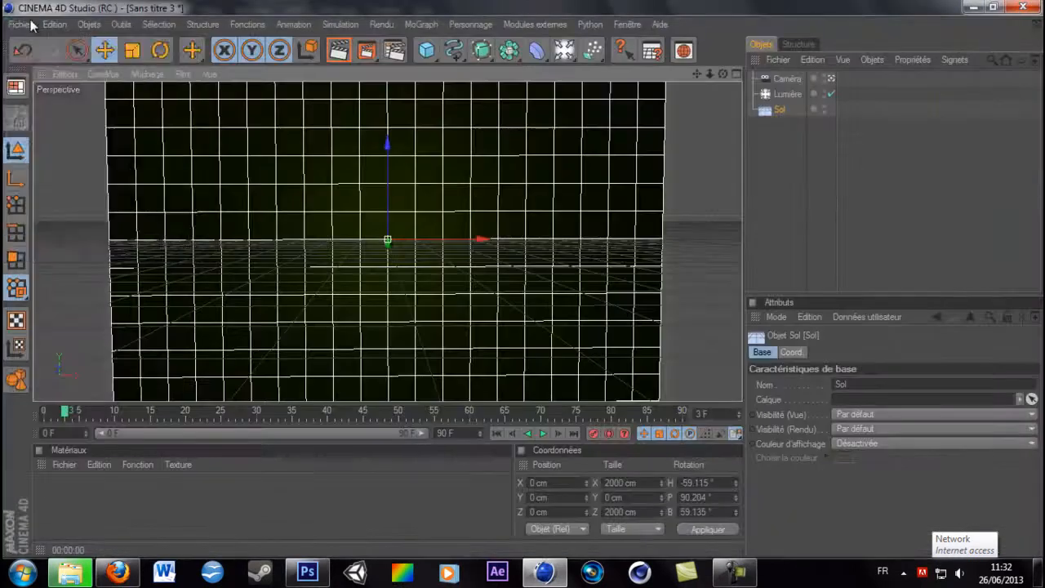
{"action": "mouse_move", "coordinate": [98, 234]}
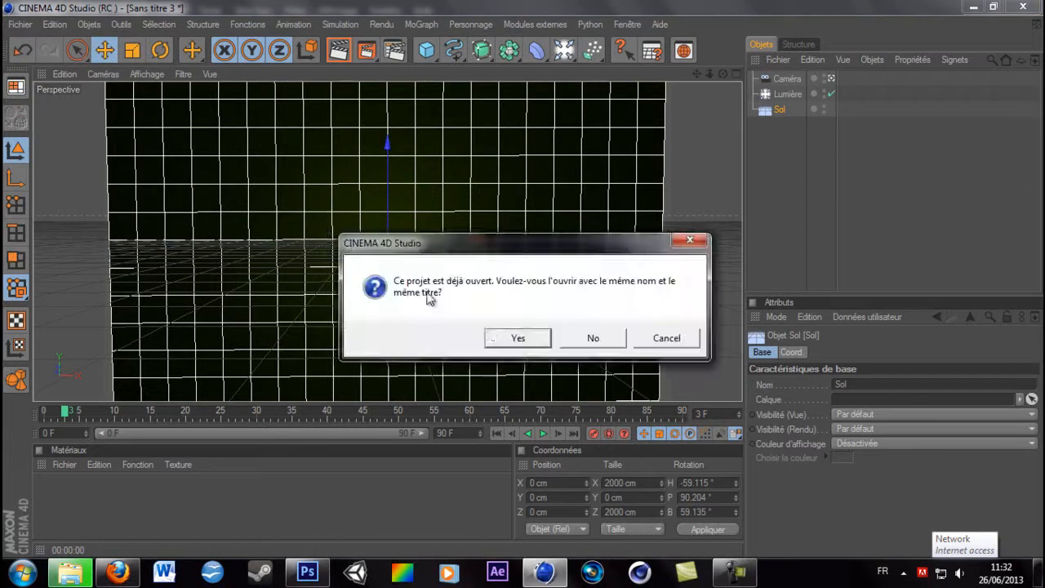
{"action": "left_click", "coordinate": [513, 337]}
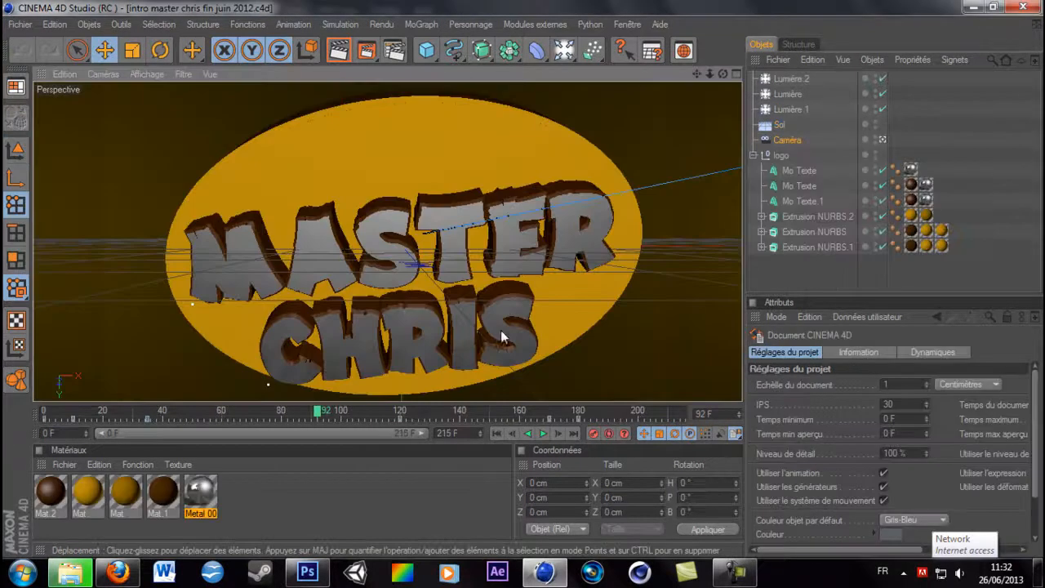
- Try to render the intro animation to the picture viewer without overwriting its existing frames, and stop the render
{"action": "left_click", "coordinate": [361, 50]}
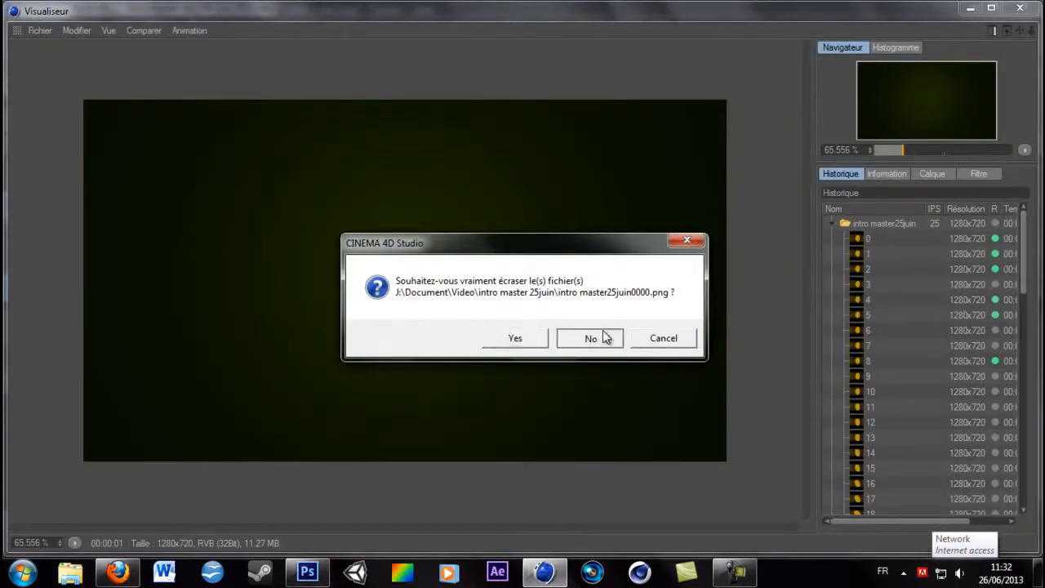
{"action": "left_click", "coordinate": [605, 336]}
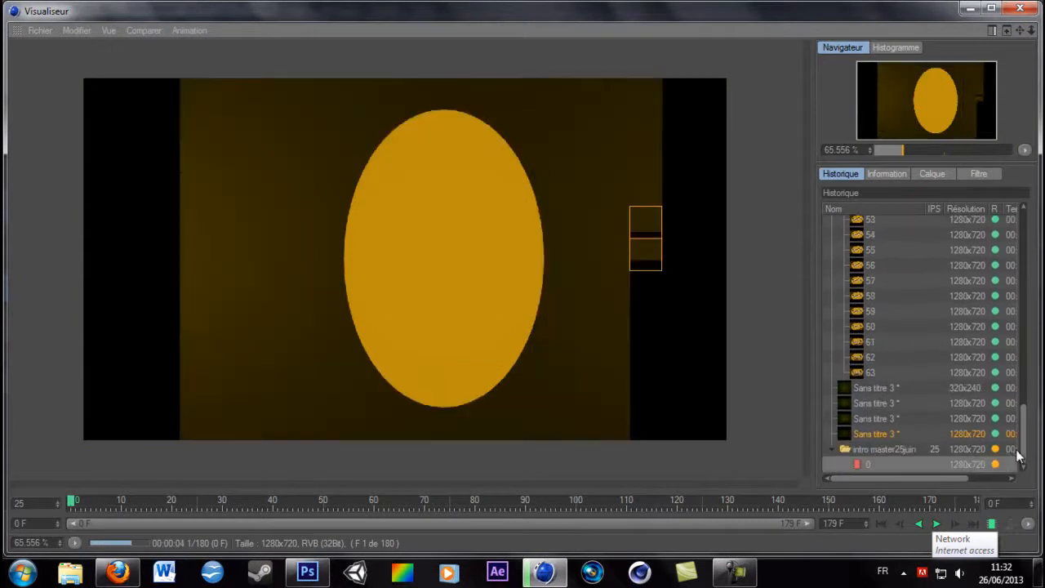
{"action": "left_click_drag", "start_coordinate": [964, 480], "coordinate": [932, 482]}
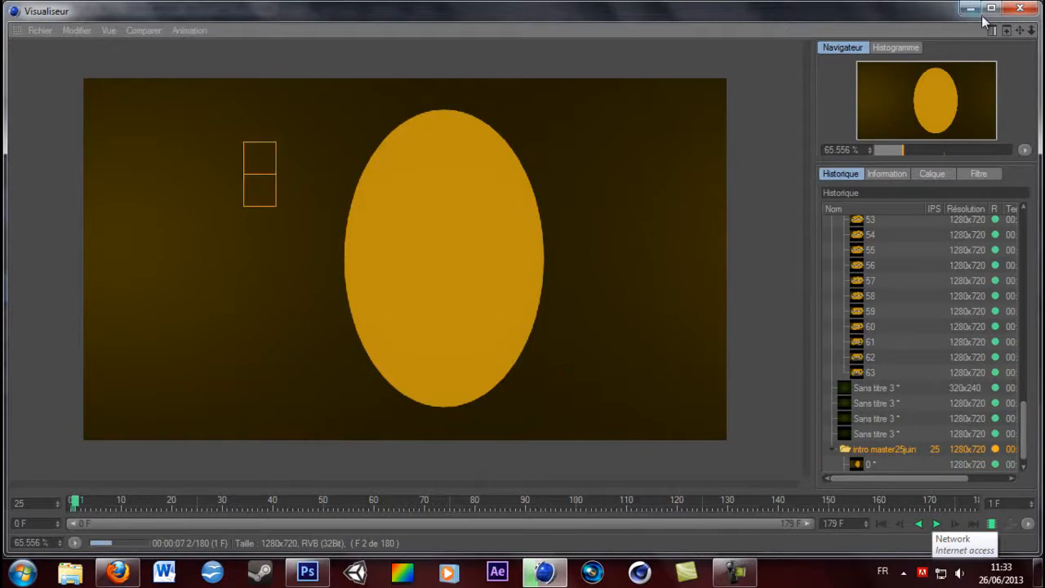
{"action": "left_click", "coordinate": [1020, 8]}
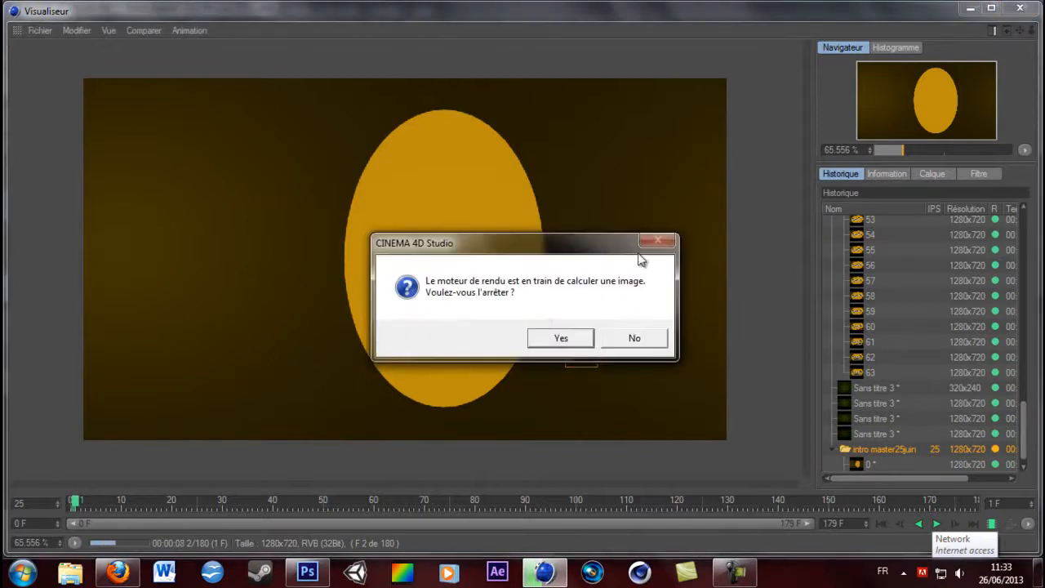
{"action": "left_click", "coordinate": [561, 338]}
- Try to render the intro from start frame 63 without overwriting existing files, and stop the render
{"action": "left_click", "coordinate": [395, 50]}
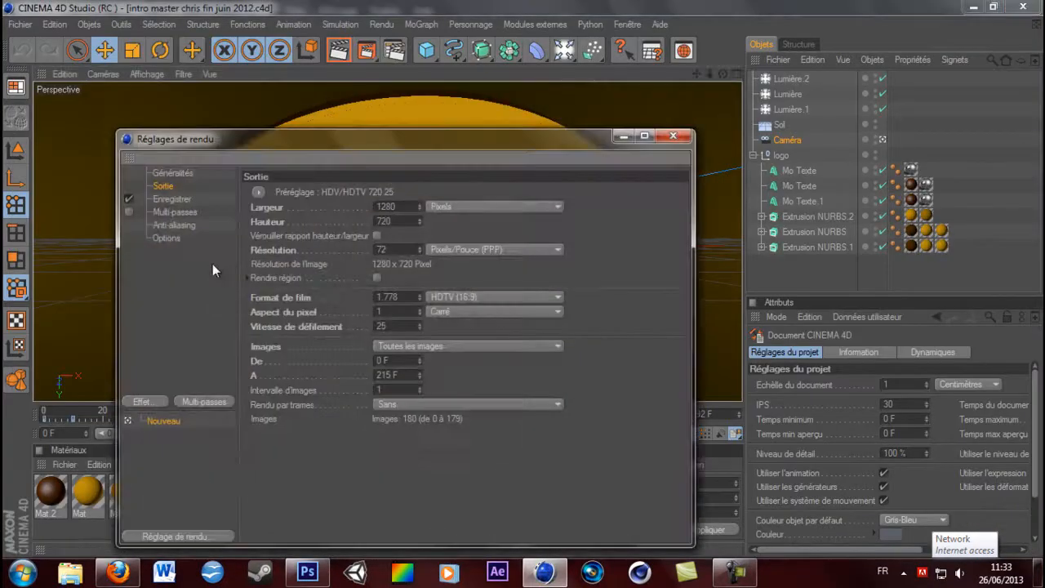
{"action": "type", "text": "63"}
{"action": "key", "text": "Return"}
{"action": "left_click", "coordinate": [673, 136]}
{"action": "left_click", "coordinate": [367, 51]}
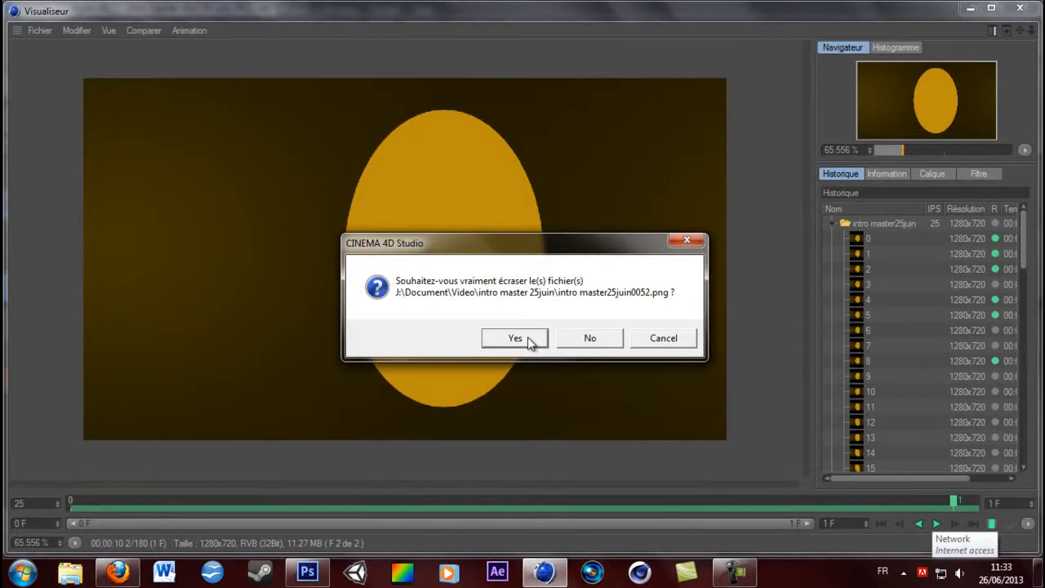
{"action": "left_click", "coordinate": [590, 348]}
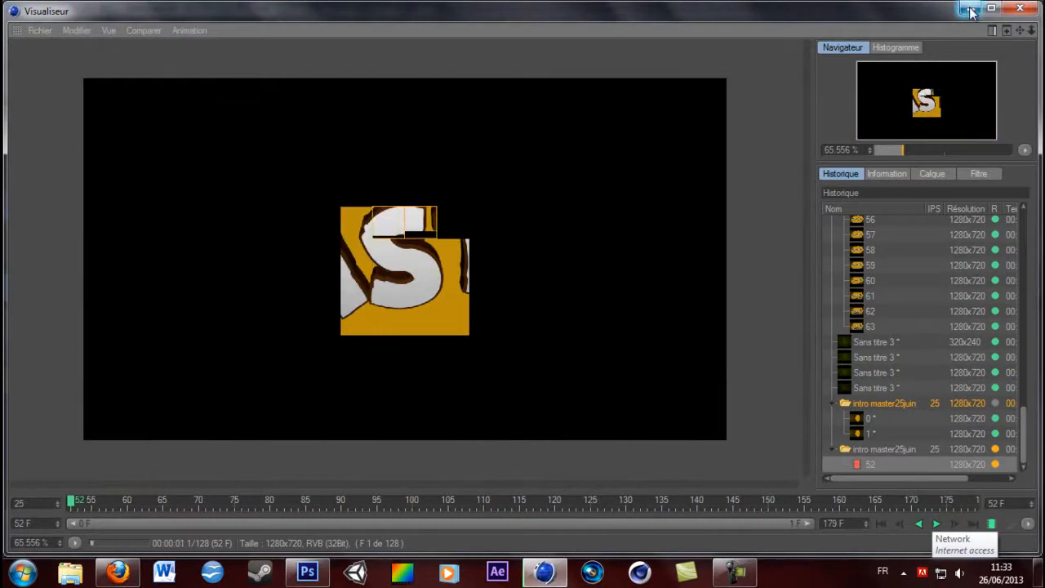
{"action": "left_click", "coordinate": [1020, 9]}
{"action": "left_click", "coordinate": [555, 338]}
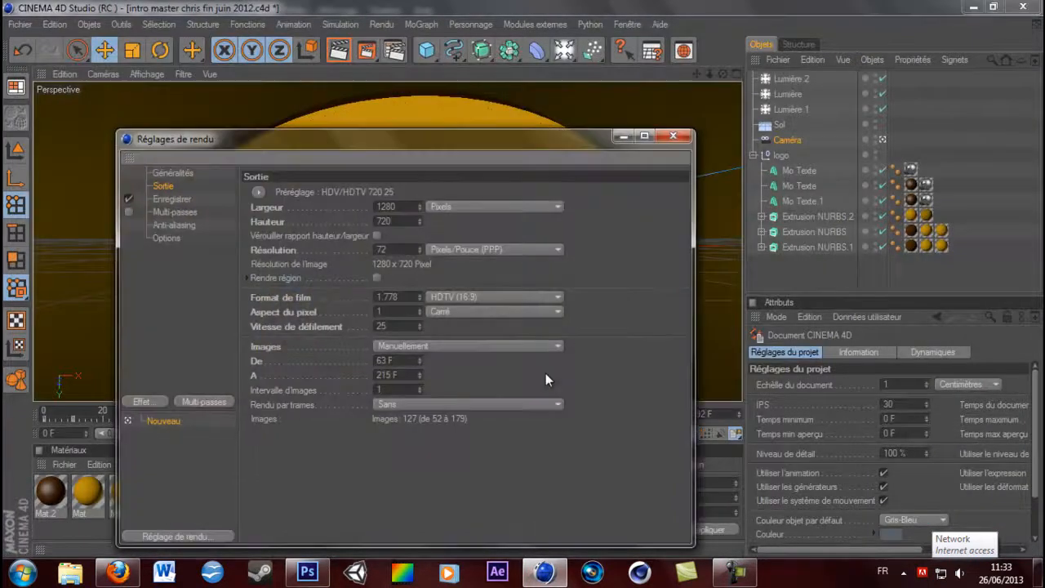
- Set the render range to Toutes les images and render the intro to the picture viewer, overwriting the existing frames
{"action": "left_click", "coordinate": [535, 347]}
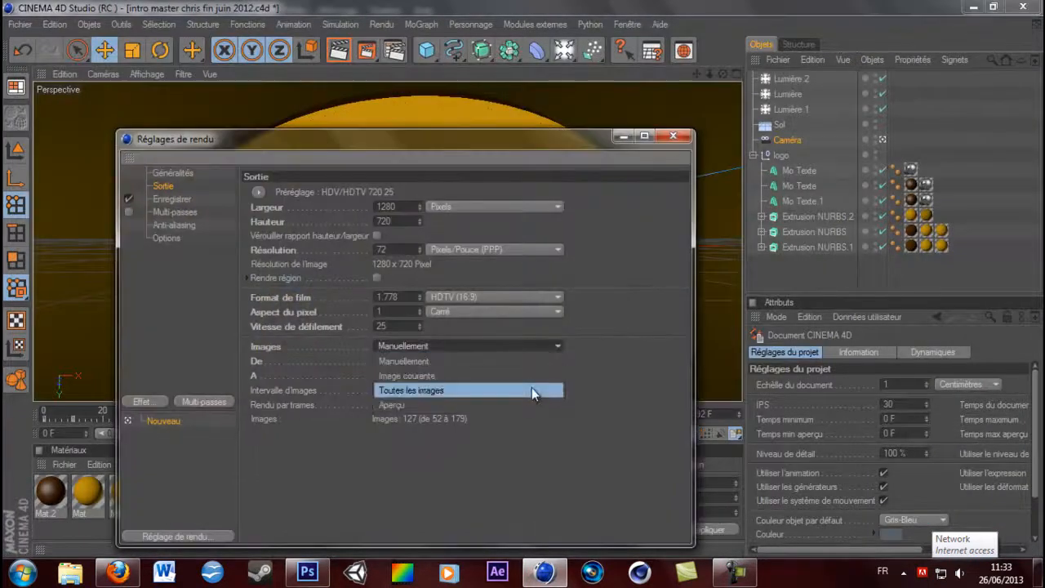
{"action": "left_click", "coordinate": [532, 389]}
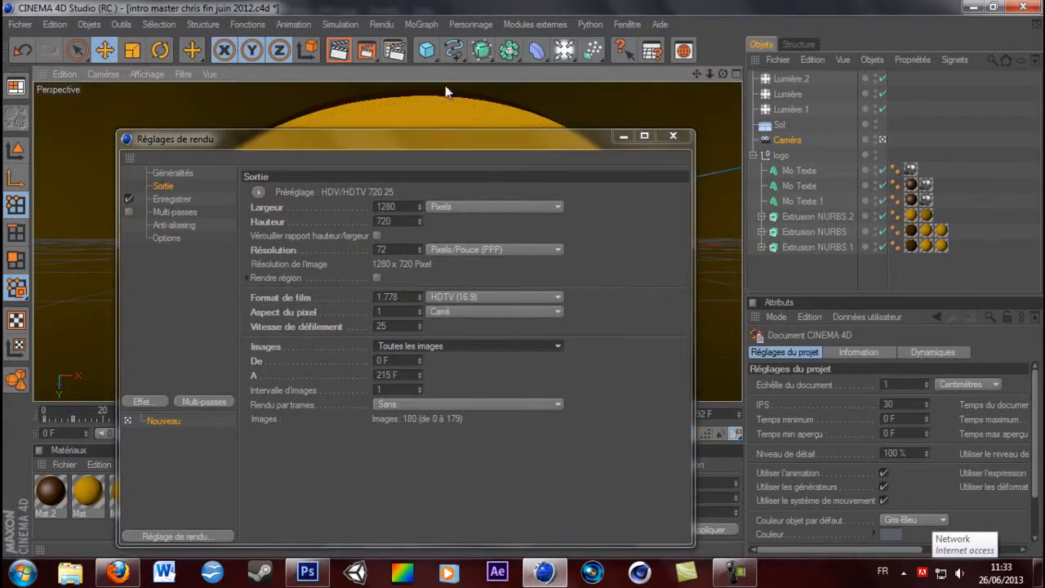
{"action": "left_click", "coordinate": [672, 136]}
{"action": "left_click", "coordinate": [366, 50]}
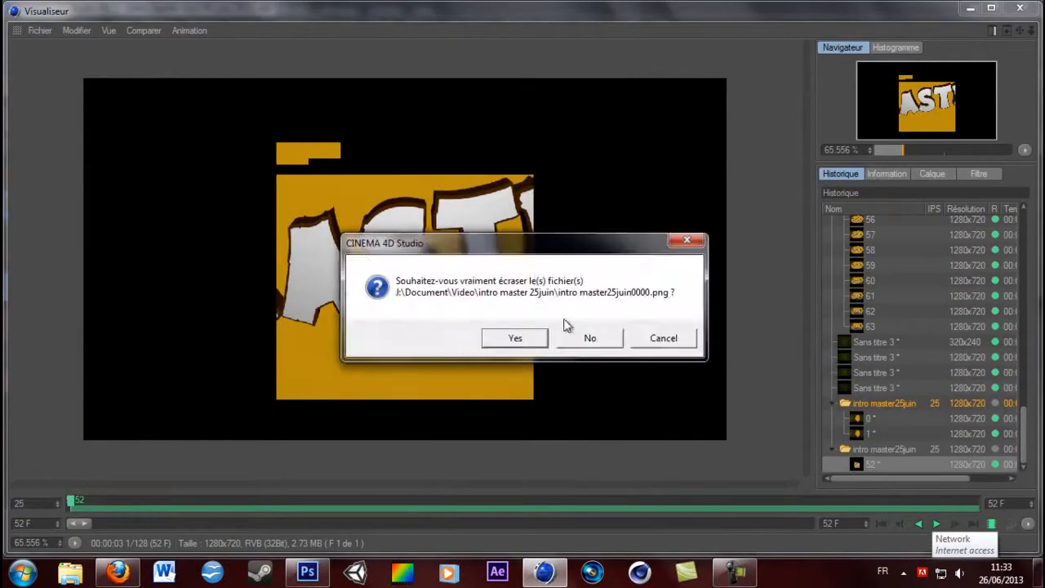
{"action": "left_click", "coordinate": [517, 338]}
- Switch to Photoshop and import the image fond noir avec vert ilieu from the Images vrac folder into the banner
{"action": "left_click", "coordinate": [970, 9]}
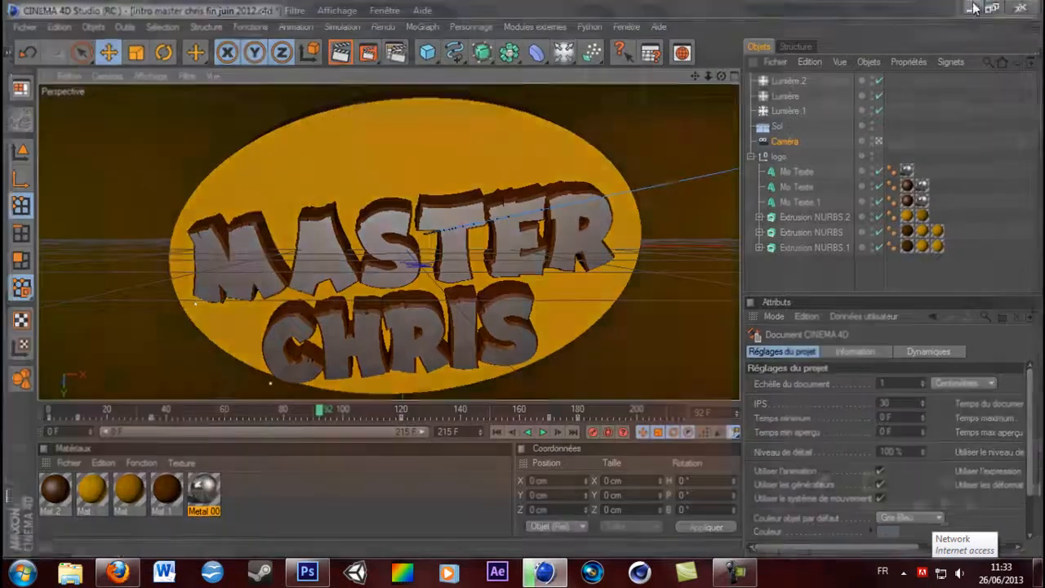
{"action": "left_click", "coordinate": [974, 7]}
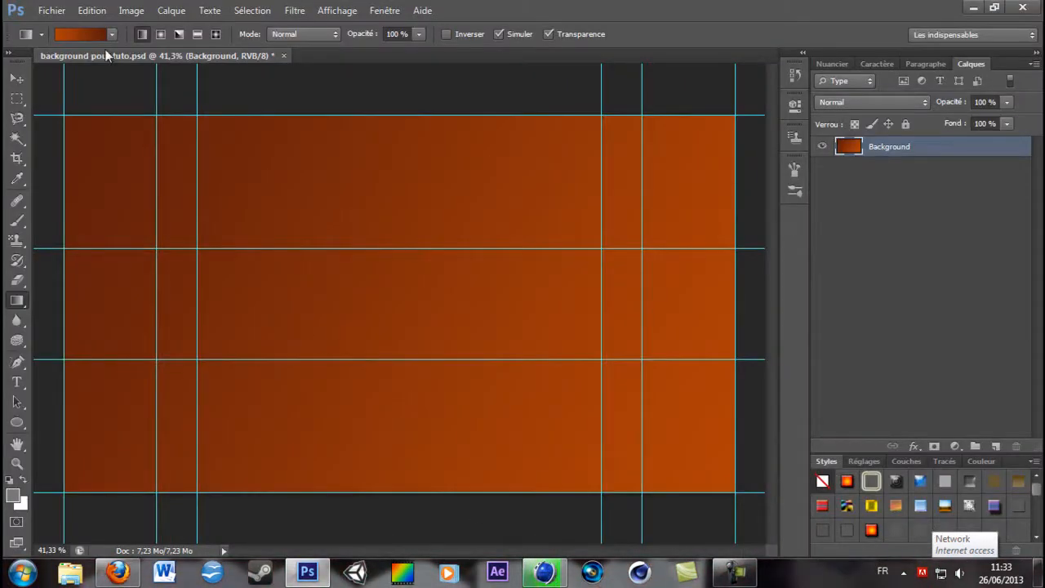
{"action": "left_click", "coordinate": [52, 10]}
{"action": "left_click", "coordinate": [173, 260]}
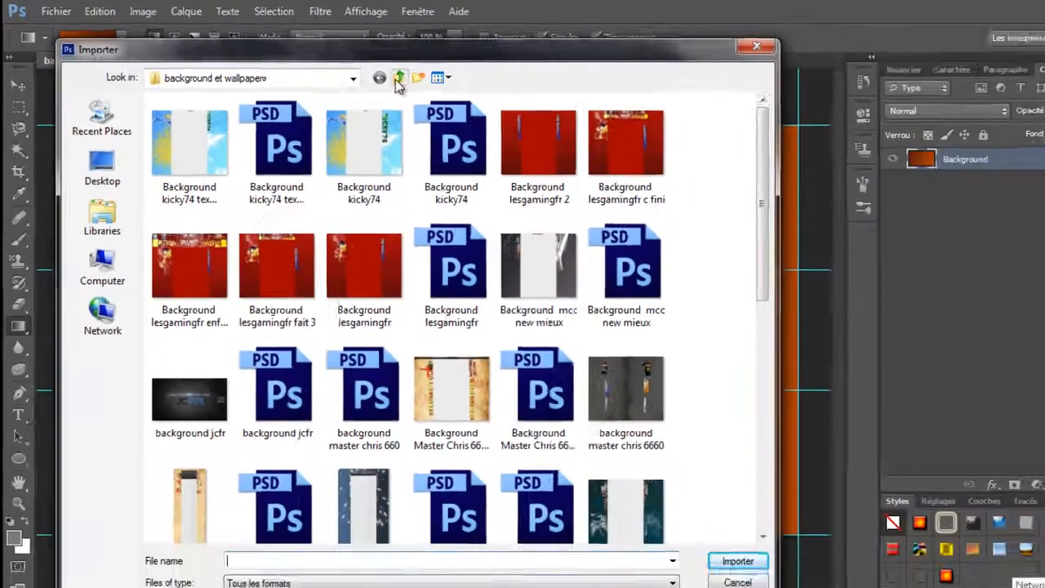
{"action": "left_click", "coordinate": [508, 100]}
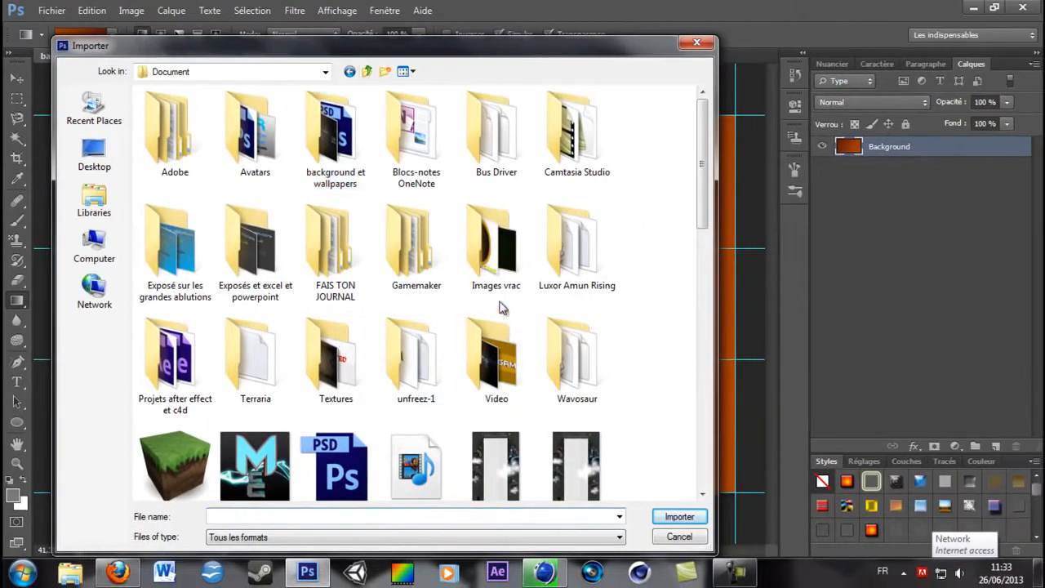
{"action": "double_click", "coordinate": [494, 278]}
{"action": "scroll", "coordinate": [478, 288], "scroll_direction": "down", "scroll_amount": 10}
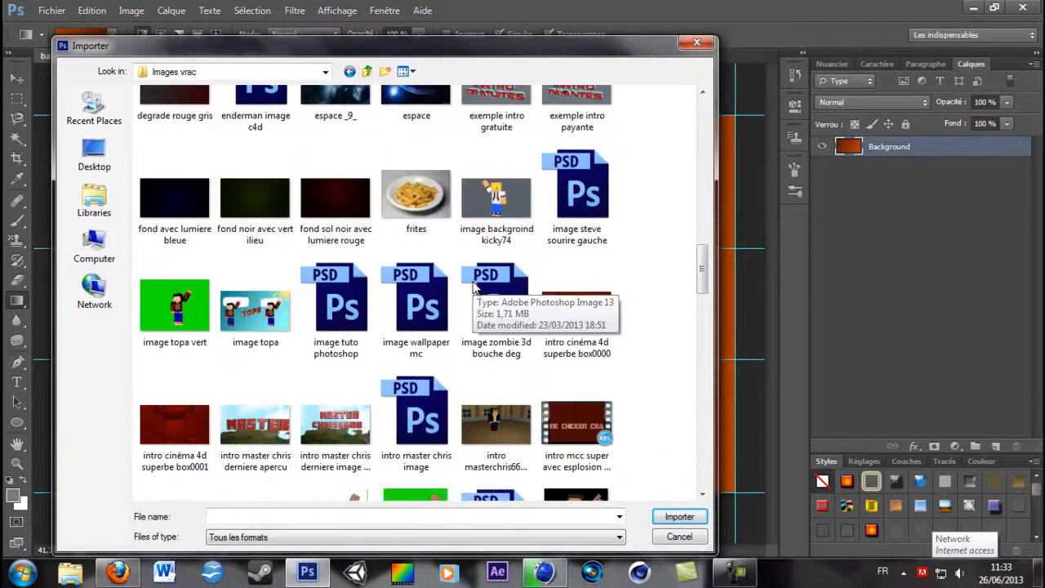
{"action": "double_click", "coordinate": [255, 200]}
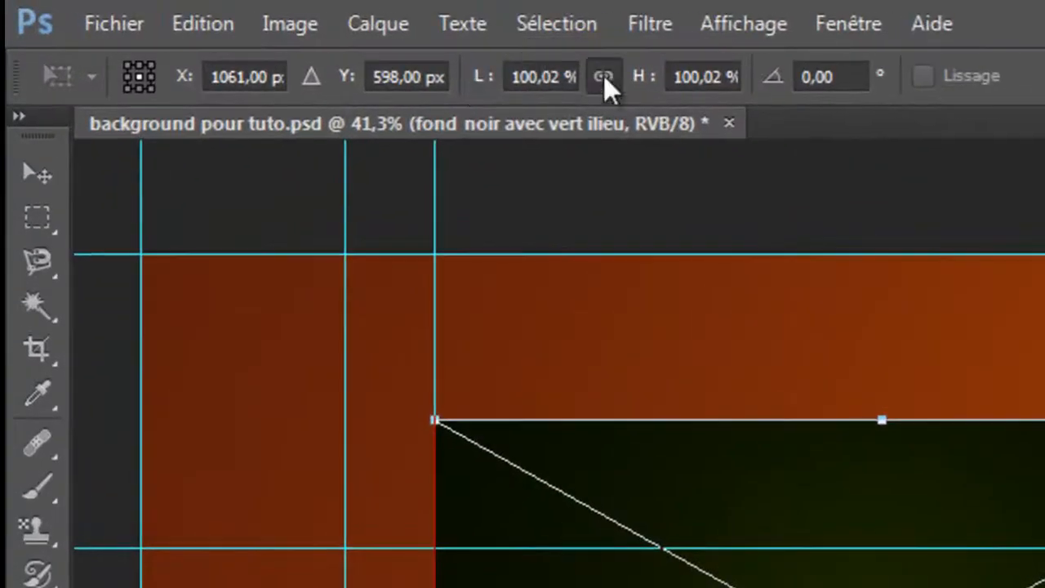
- Scale the imported green-lit image proportionally to 177,02 % so it covers the whole banner, and apply the transformation
{"action": "left_click_drag", "start_coordinate": [478, 80], "coordinate": [607, 83]}
{"action": "left_click", "coordinate": [317, 41]}
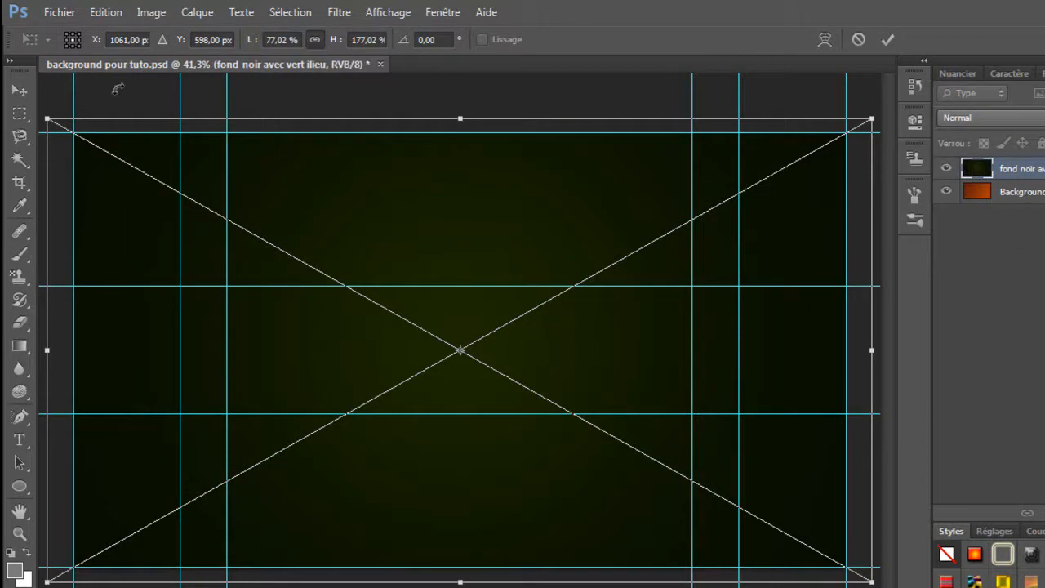
{"action": "key", "text": "g"}
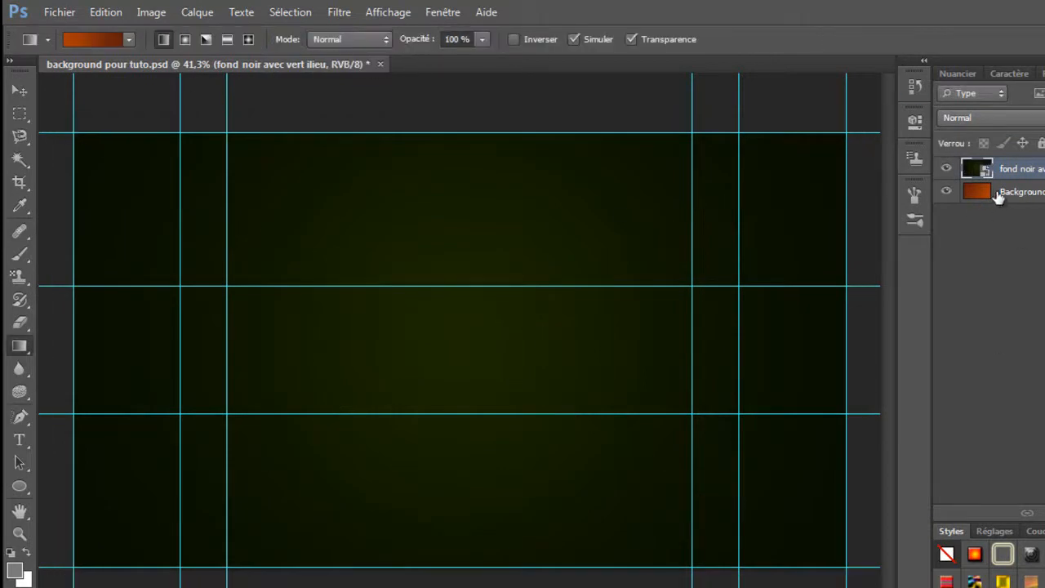
- Delete the orange gradient Background layer
{"action": "left_click", "coordinate": [993, 192]}
{"action": "right_click", "coordinate": [1016, 196]}
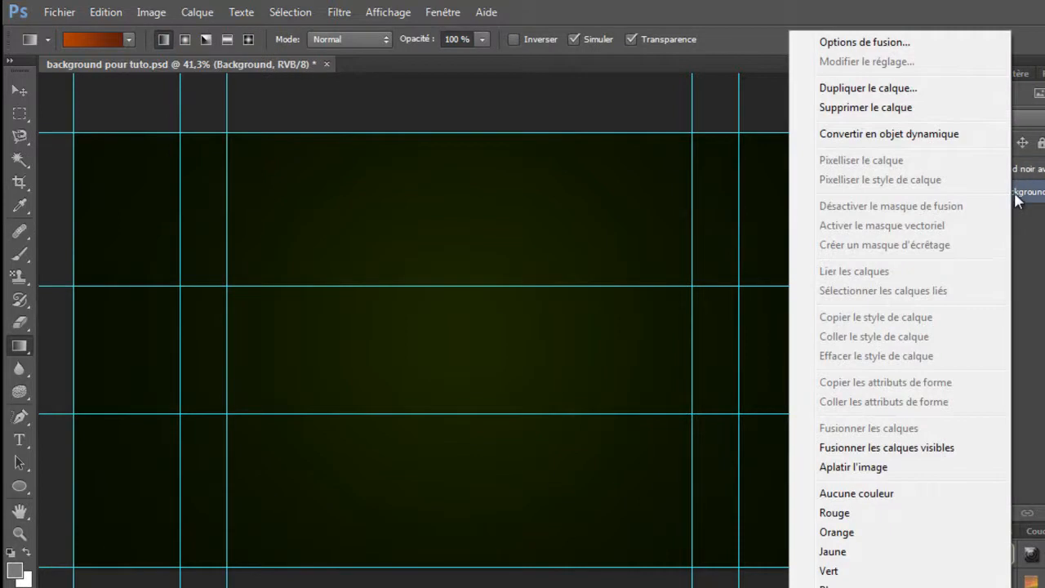
{"action": "left_click", "coordinate": [868, 108]}
- Warp the green-lit image freely, bulging its upper edge upward and bending both sides inward, undo the lower-edge bend, and apply the warp
{"action": "key", "text": "ctrl+t"}
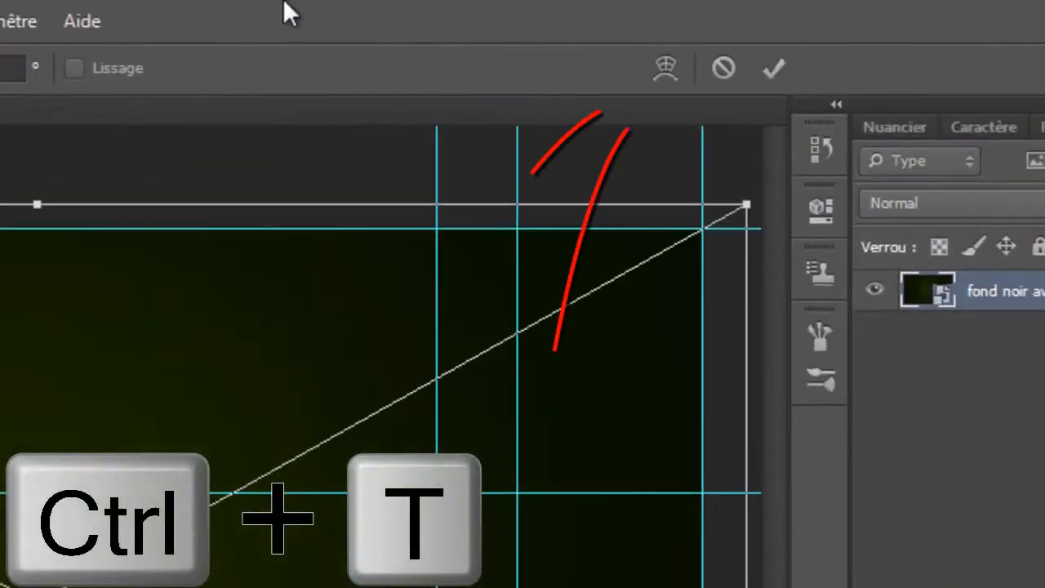
{"action": "left_click", "coordinate": [665, 68]}
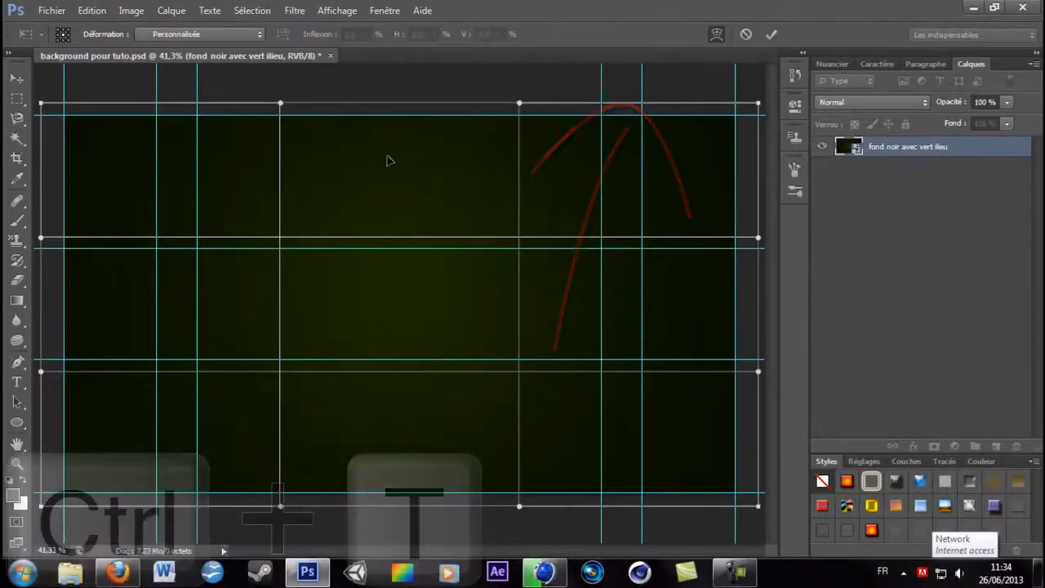
{"action": "left_click_drag", "start_coordinate": [519, 105], "coordinate": [546, 103]}
{"action": "left_click_drag", "start_coordinate": [475, 124], "coordinate": [465, 44]}
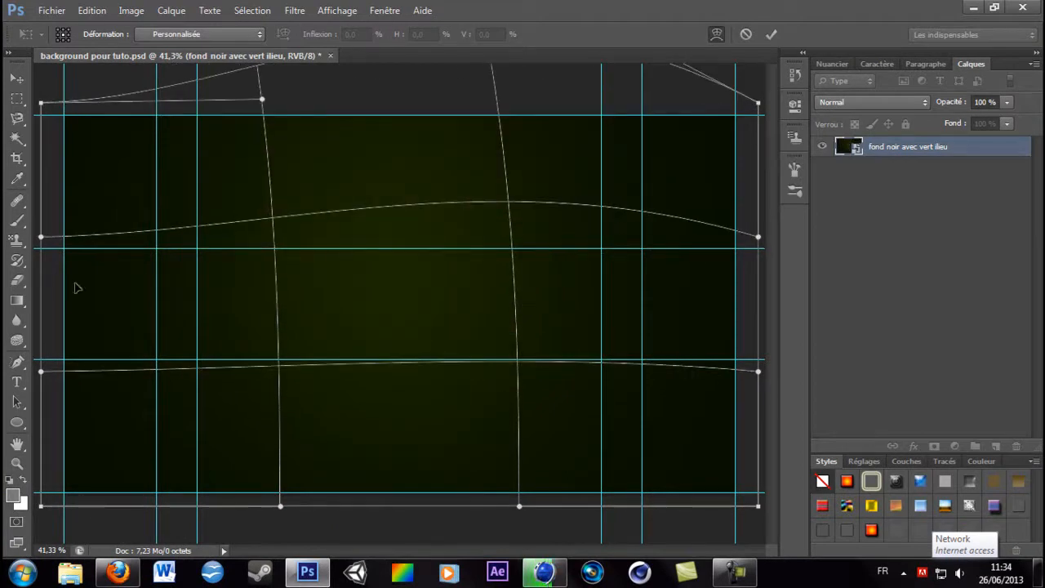
{"action": "left_click_drag", "start_coordinate": [128, 289], "coordinate": [180, 311]}
{"action": "mouse_move", "coordinate": [53, 258]}
{"action": "left_mouse_down"}
{"action": "mouse_move", "coordinate": [89, 248]}
{"action": "mouse_move", "coordinate": [94, 231]}
{"action": "mouse_move", "coordinate": [69, 254]}
{"action": "left_mouse_up"}
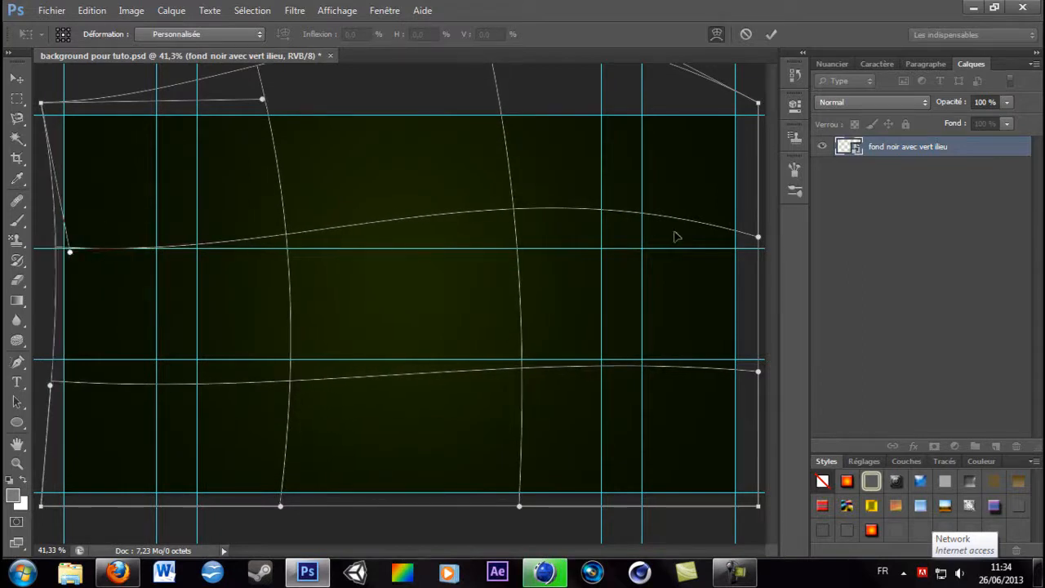
{"action": "left_click_drag", "start_coordinate": [758, 237], "coordinate": [722, 409]}
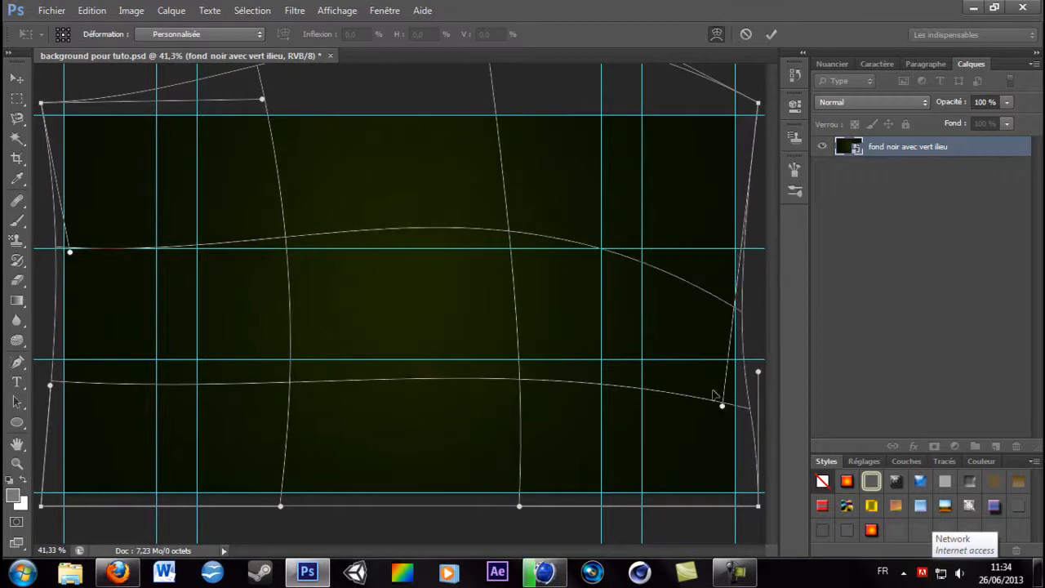
{"action": "mouse_move", "coordinate": [488, 150]}
{"action": "left_mouse_down"}
{"action": "mouse_move", "coordinate": [528, 188]}
{"action": "mouse_move", "coordinate": [499, 142]}
{"action": "left_mouse_up"}
{"action": "left_click_drag", "start_coordinate": [417, 505], "coordinate": [433, 344]}
{"action": "key", "text": "ctrl+z"}
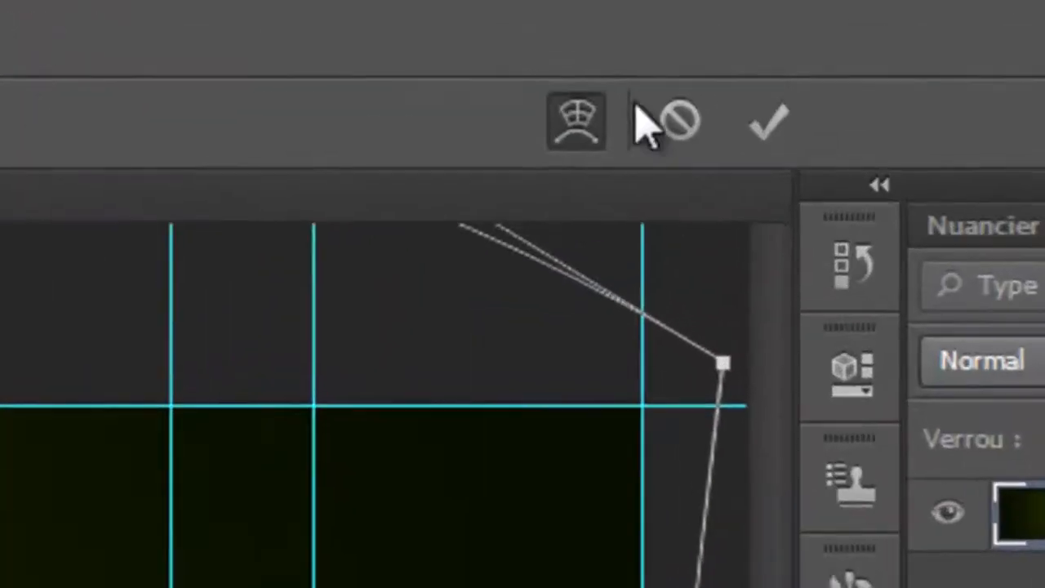
{"action": "left_click", "coordinate": [786, 135]}
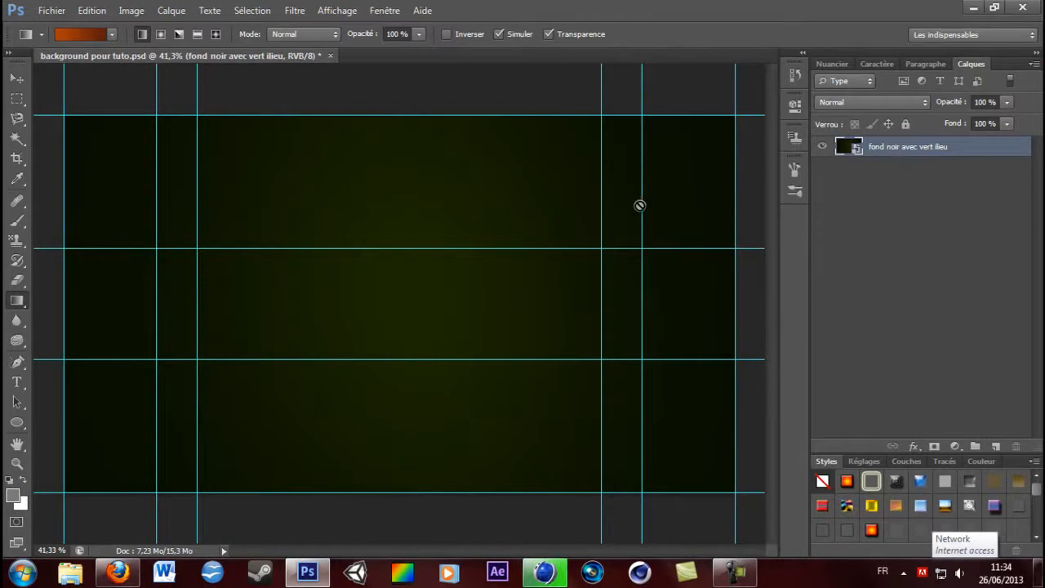
- Add a Luminosité/Contraste adjustment layer above the image, with contrast raised to about 63 and brightness strongly increased
{"action": "left_click", "coordinate": [16, 78]}
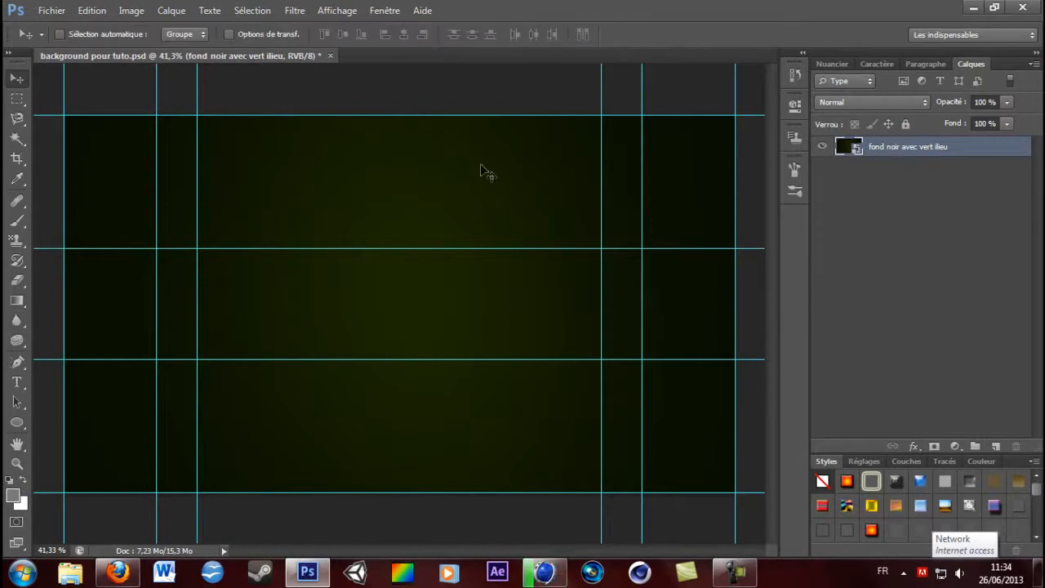
{"action": "left_click", "coordinate": [913, 271]}
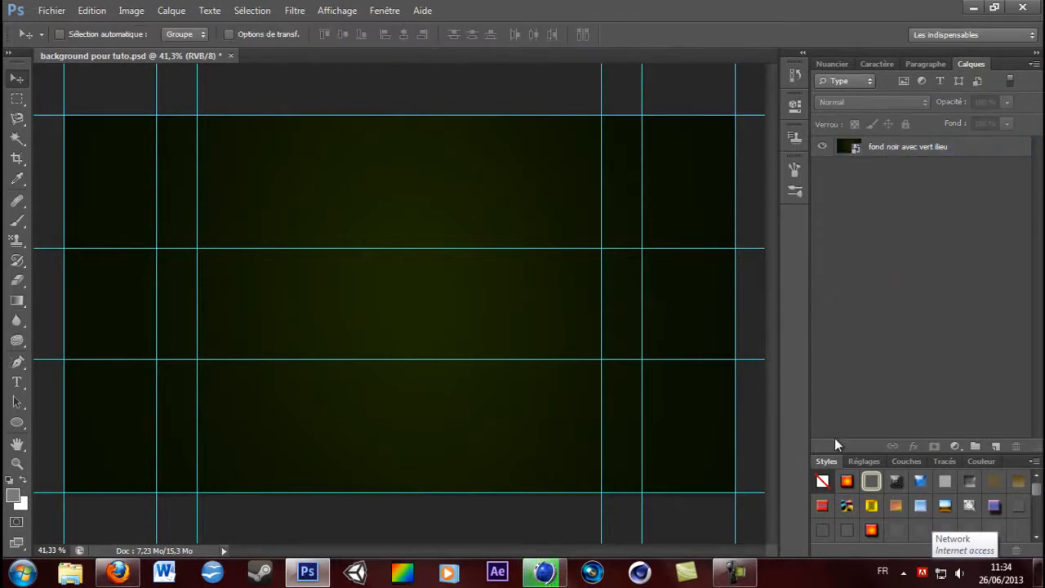
{"action": "left_click", "coordinate": [864, 462]}
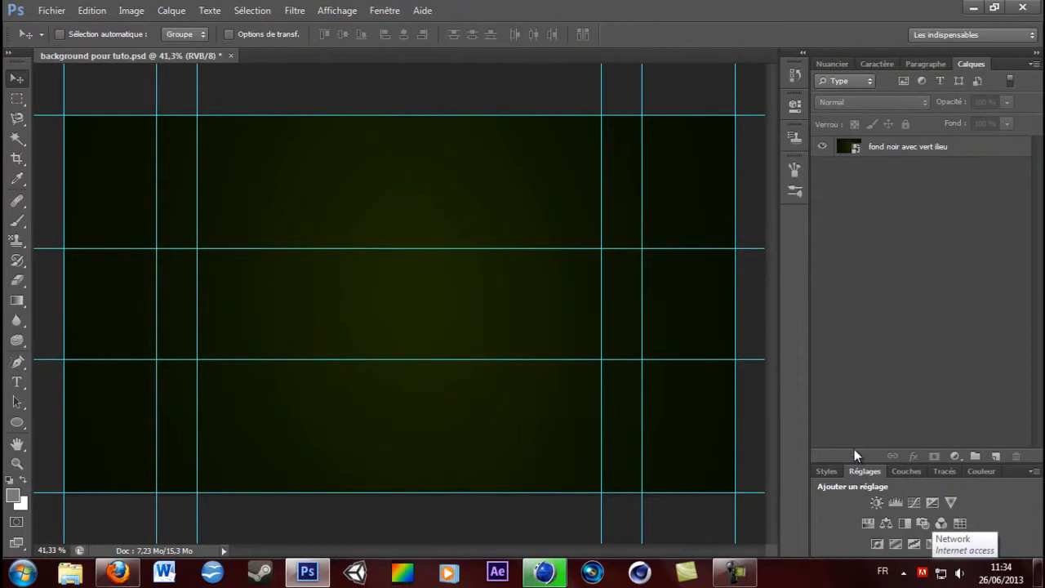
{"action": "left_click", "coordinate": [876, 501]}
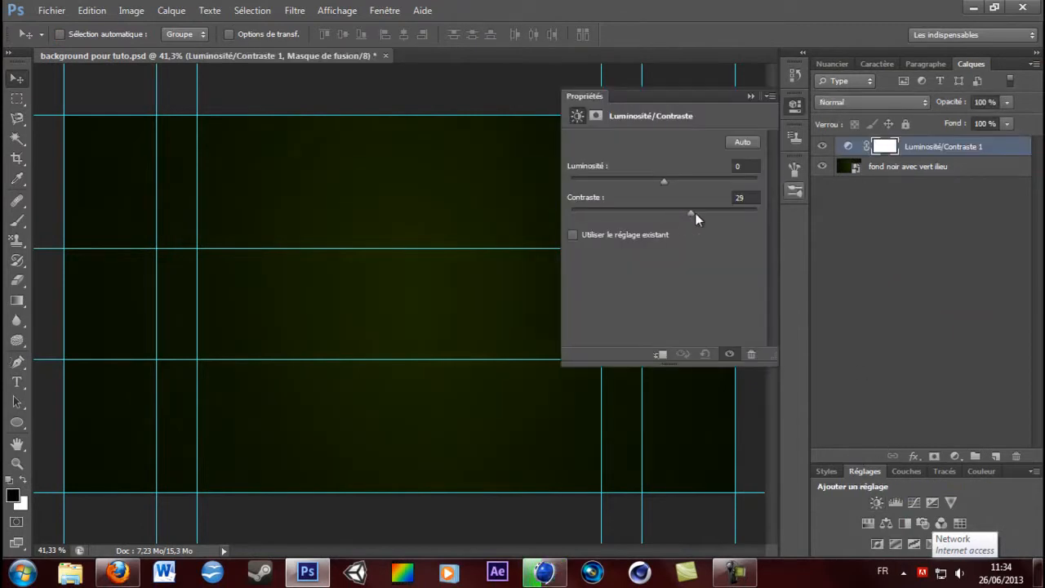
{"action": "left_click_drag", "start_coordinate": [724, 214], "coordinate": [734, 214]}
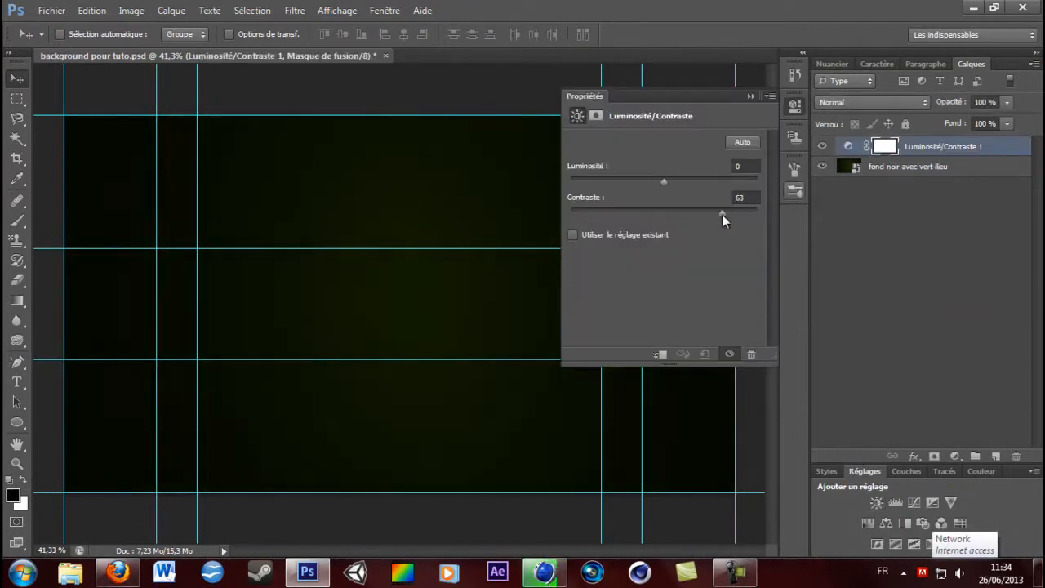
{"action": "left_click_drag", "start_coordinate": [645, 182], "coordinate": [728, 185]}
{"action": "left_click", "coordinate": [751, 97]}
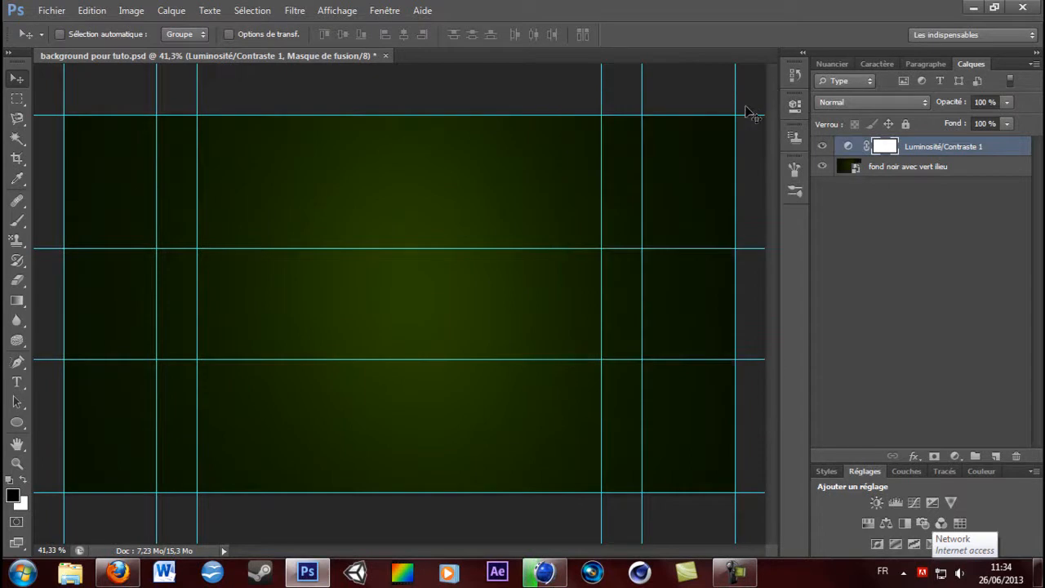
- Add a Niveaux adjustment layer with default settings and a Courbes adjustment layer that darkens the background
{"action": "left_click", "coordinate": [897, 503]}
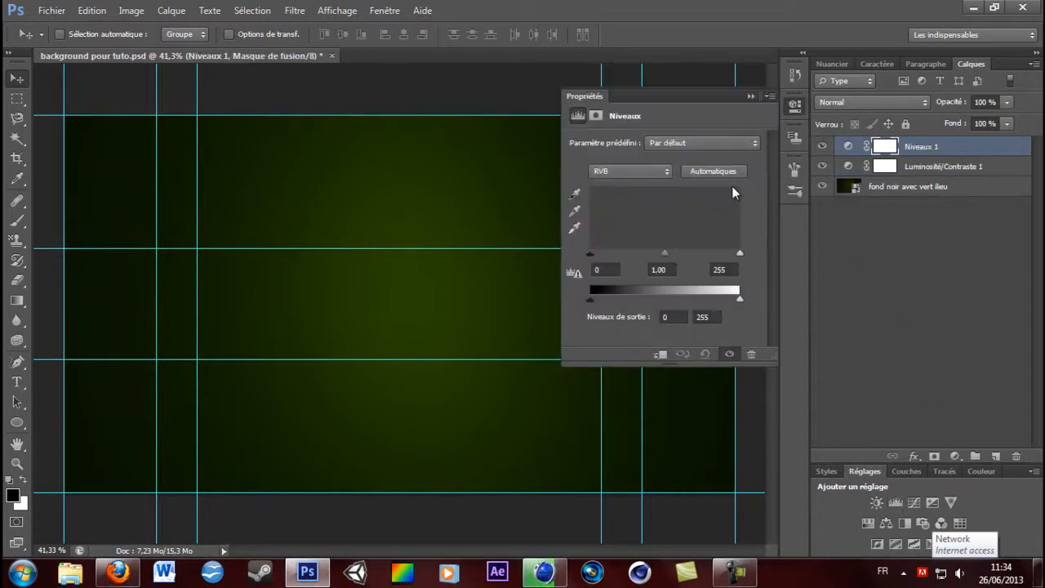
{"action": "left_click", "coordinate": [752, 97]}
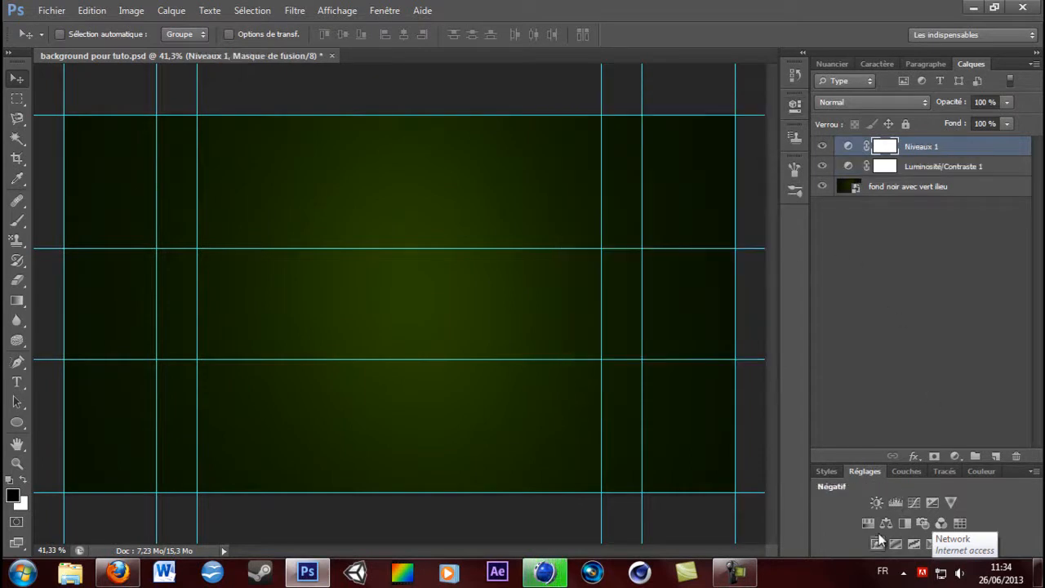
{"action": "left_click", "coordinate": [915, 503]}
{"action": "mouse_move", "coordinate": [683, 248]}
{"action": "left_mouse_down"}
{"action": "mouse_move", "coordinate": [698, 261]}
{"action": "mouse_move", "coordinate": [645, 208]}
{"action": "mouse_move", "coordinate": [621, 140]}
{"action": "mouse_move", "coordinate": [645, 194]}
{"action": "mouse_move", "coordinate": [603, 192]}
{"action": "mouse_move", "coordinate": [610, 184]}
{"action": "mouse_move", "coordinate": [701, 241]}
{"action": "mouse_move", "coordinate": [694, 249]}
{"action": "left_mouse_up"}
{"action": "left_click", "coordinate": [750, 98]}
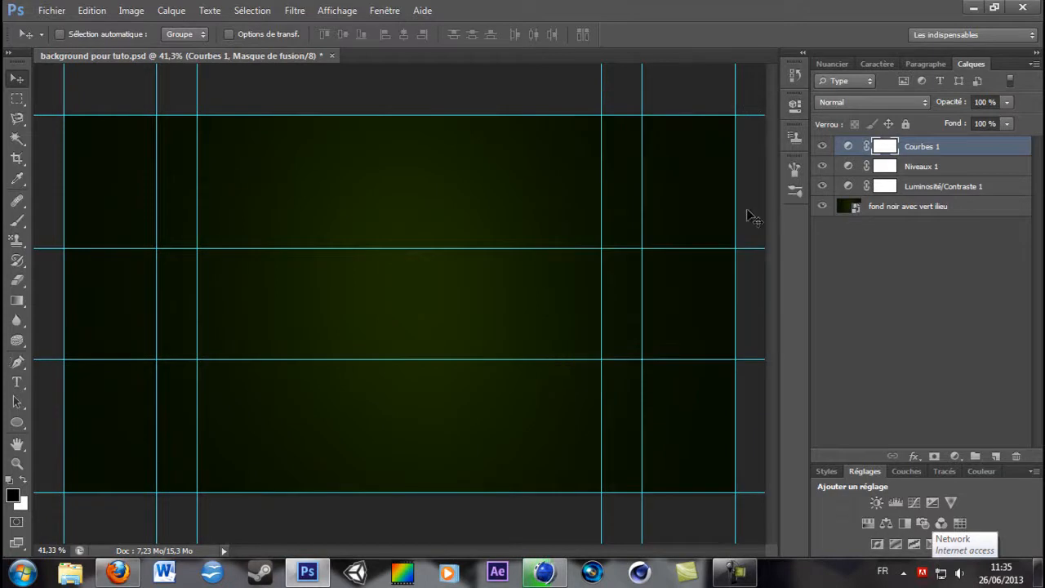
- Delete the Niveaux 1 adjustment layer and deselect all layers
{"action": "left_click", "coordinate": [745, 578]}
{"action": "left_click", "coordinate": [562, 423]}
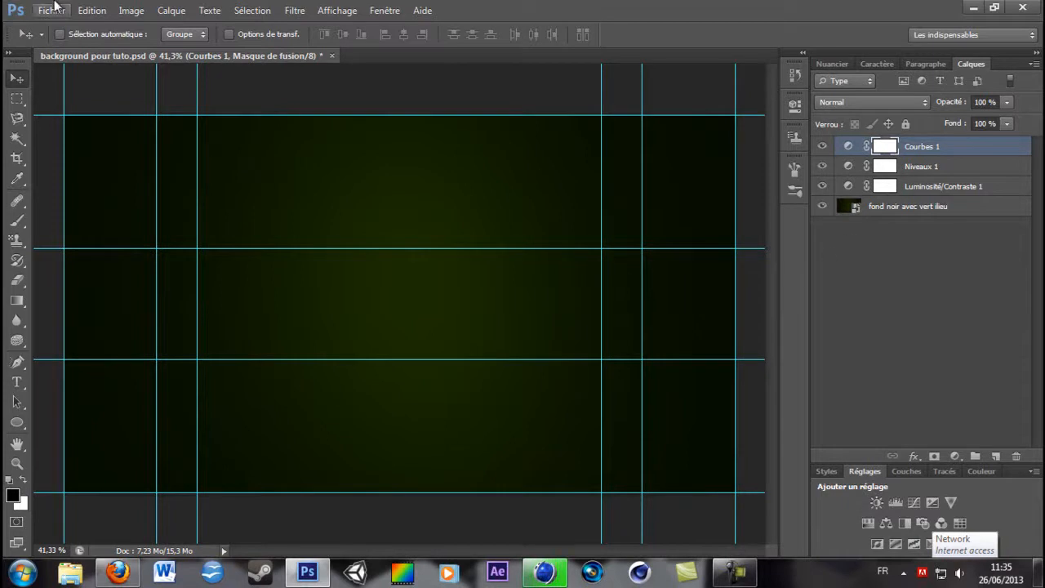
{"action": "left_click", "coordinate": [929, 167]}
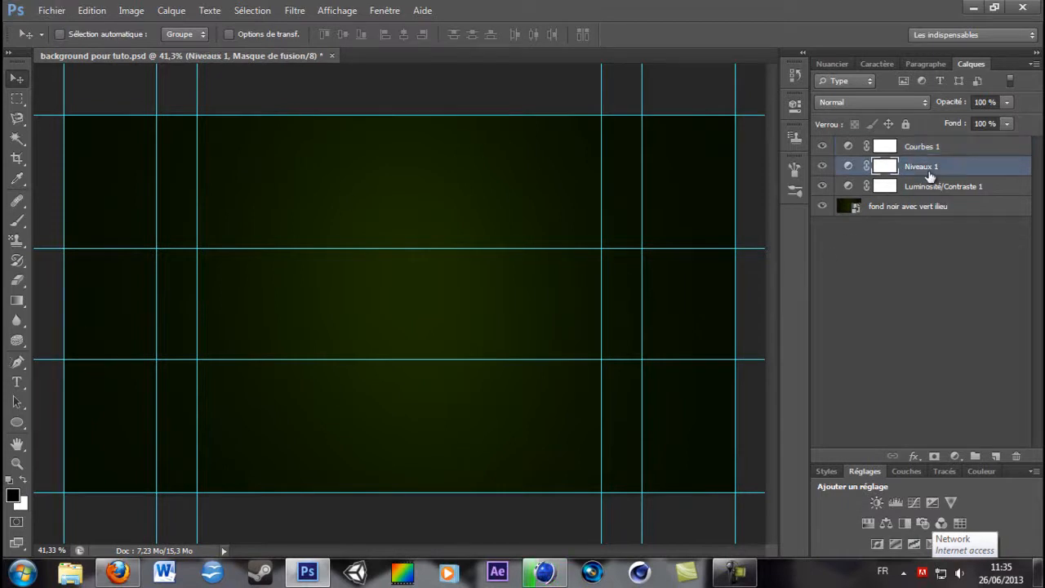
{"action": "key", "text": "Delete"}
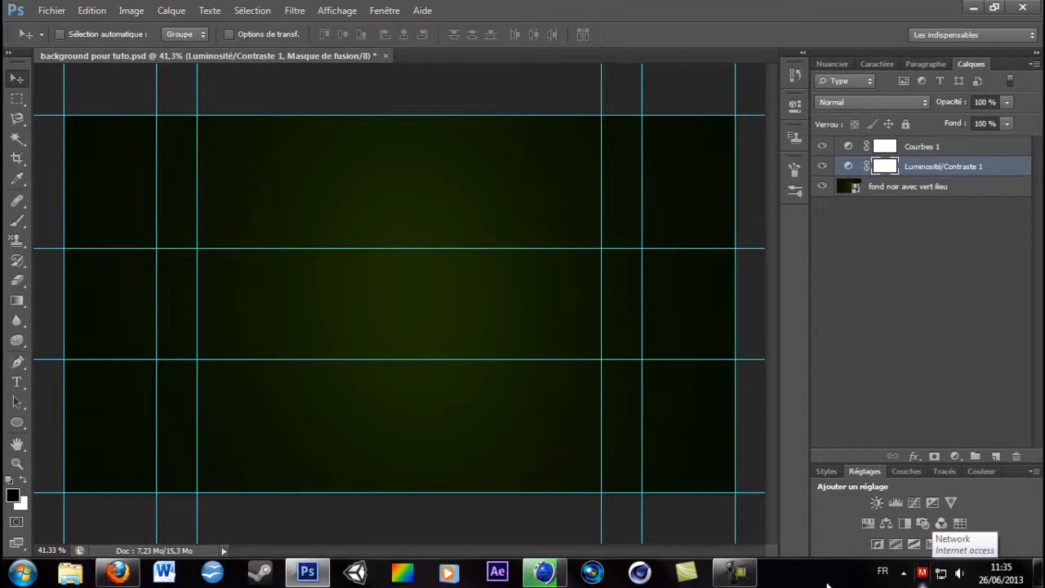
{"action": "left_click", "coordinate": [735, 572]}
{"action": "left_click", "coordinate": [561, 421]}
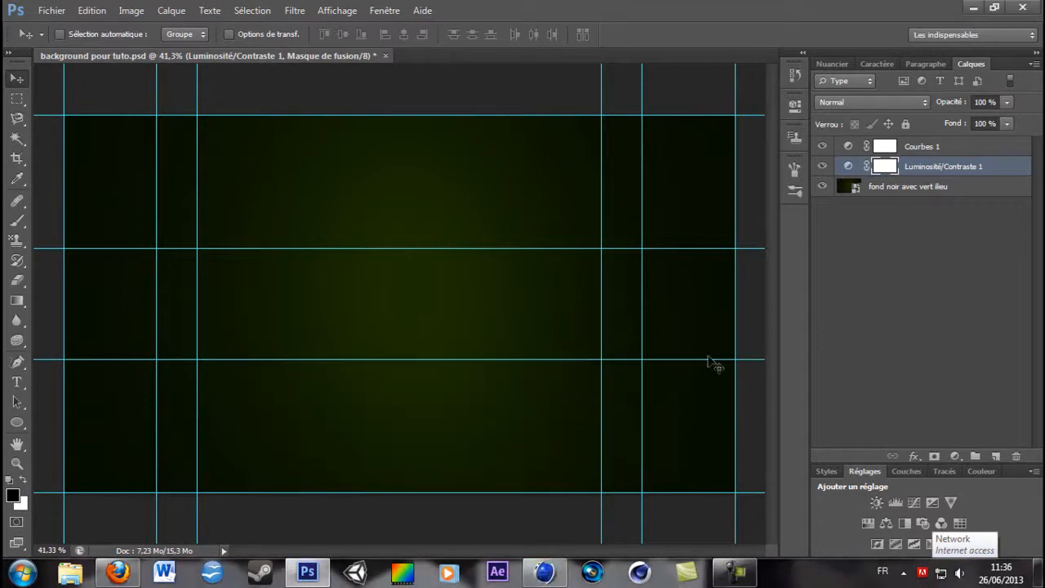
{"action": "left_click", "coordinate": [922, 217]}
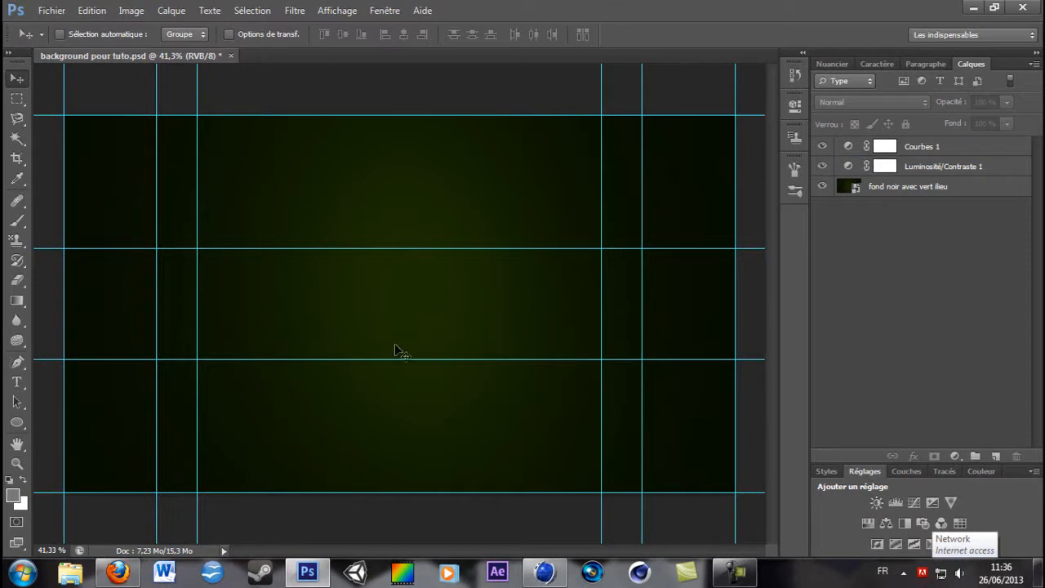
- Switch to Cinema 4D and check the progress of the intro render in the picture viewer
{"action": "left_click", "coordinate": [545, 573]}
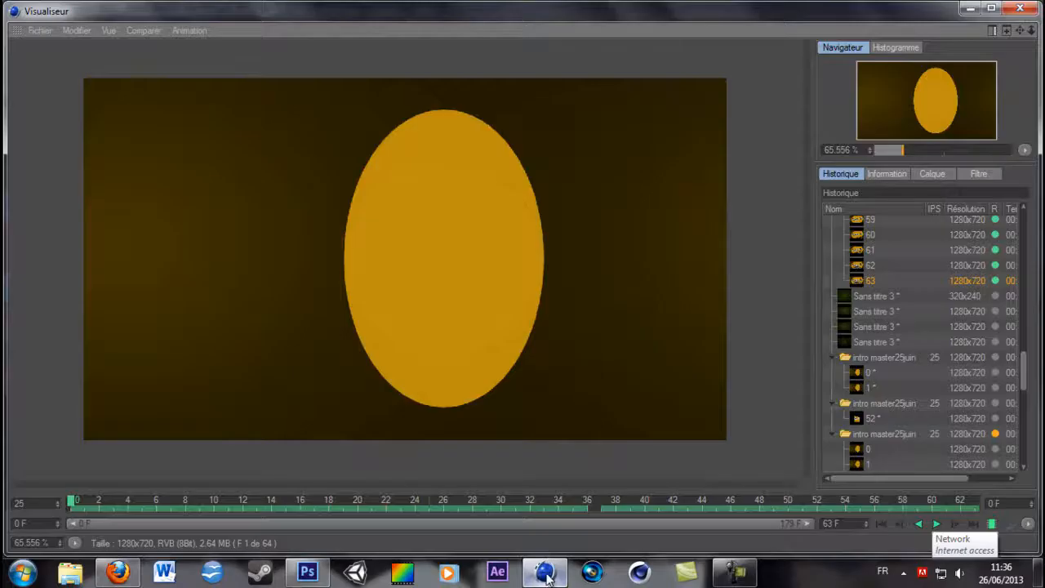
{"action": "left_click", "coordinate": [972, 8]}
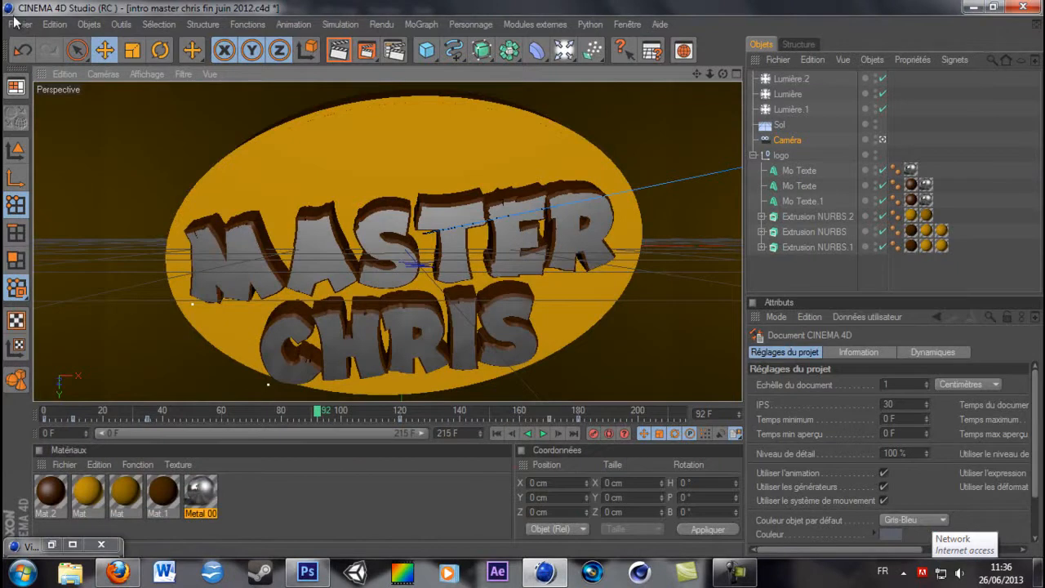
{"action": "left_click", "coordinate": [72, 545]}
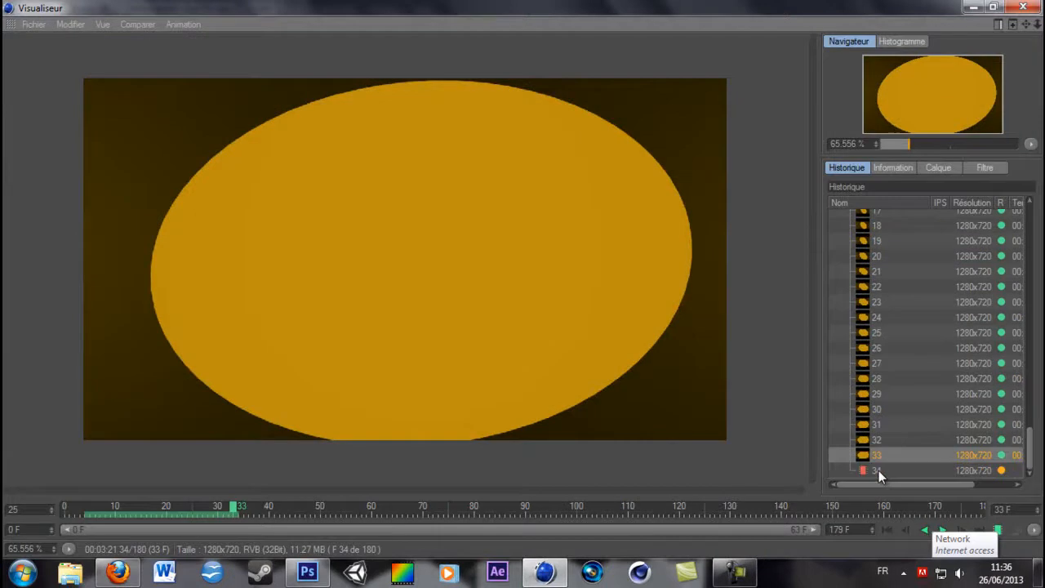
{"action": "left_click", "coordinate": [973, 8]}
- Launch Cinema 4D R13 alongside the current version and minimize the intro project's window
{"action": "left_click", "coordinate": [22, 24]}
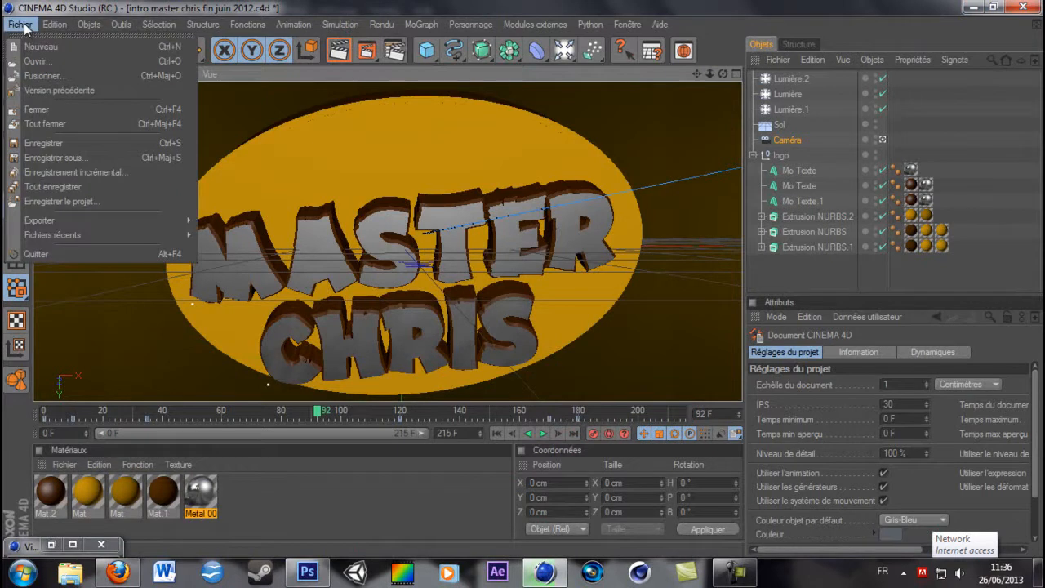
{"action": "left_click", "coordinate": [24, 27]}
{"action": "left_click", "coordinate": [645, 570]}
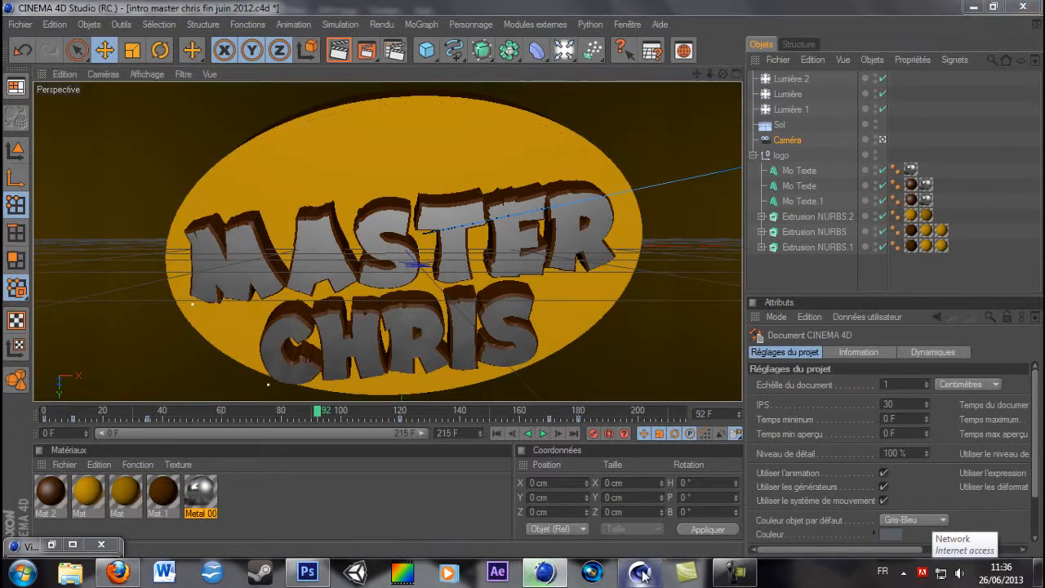
{"action": "left_click", "coordinate": [974, 7]}
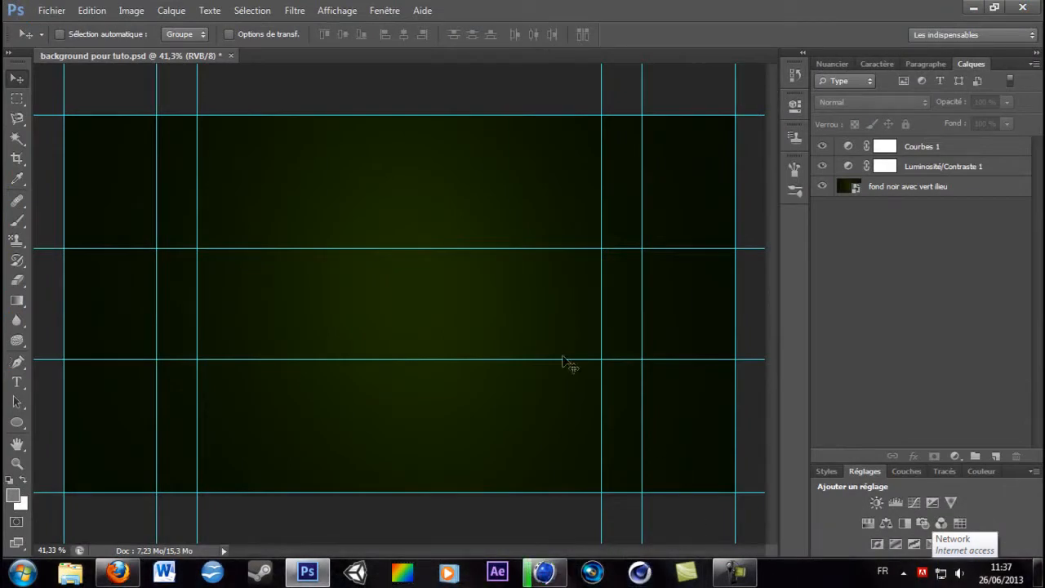
{"action": "left_click", "coordinate": [116, 574]}
{"action": "right_click", "coordinate": [116, 574]}
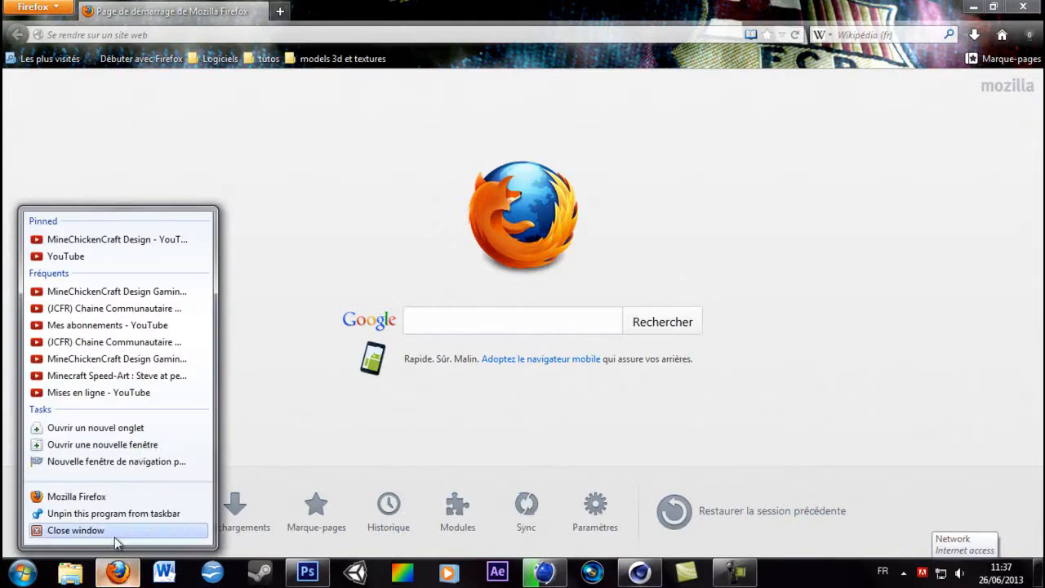
{"action": "left_click", "coordinate": [114, 533]}
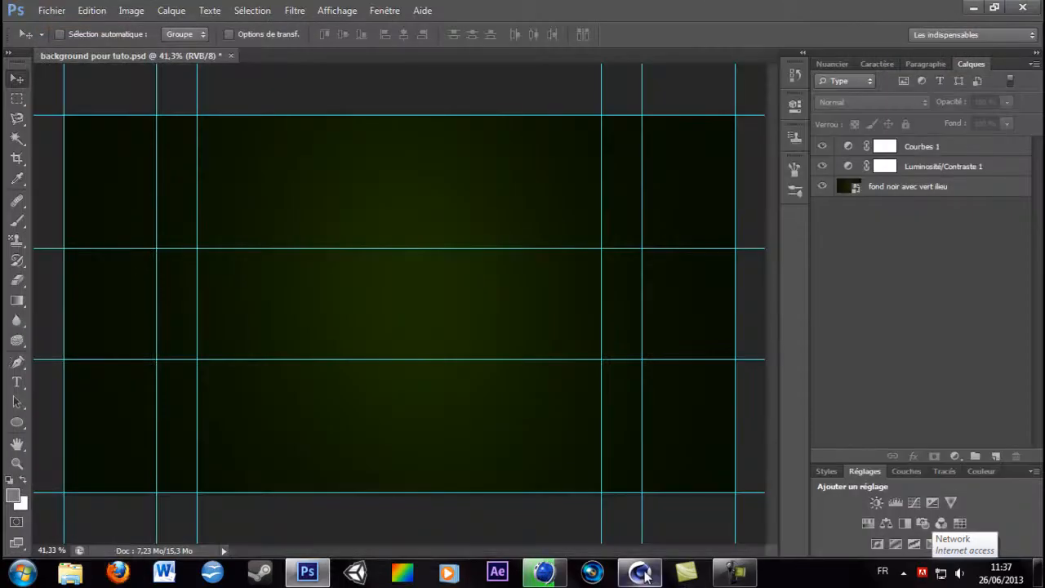
- Switch to Cinema 4D R13, add a MoGraph Mo Texte object to the empty scene and view it from the front
{"action": "mouse_move", "coordinate": [644, 575]}
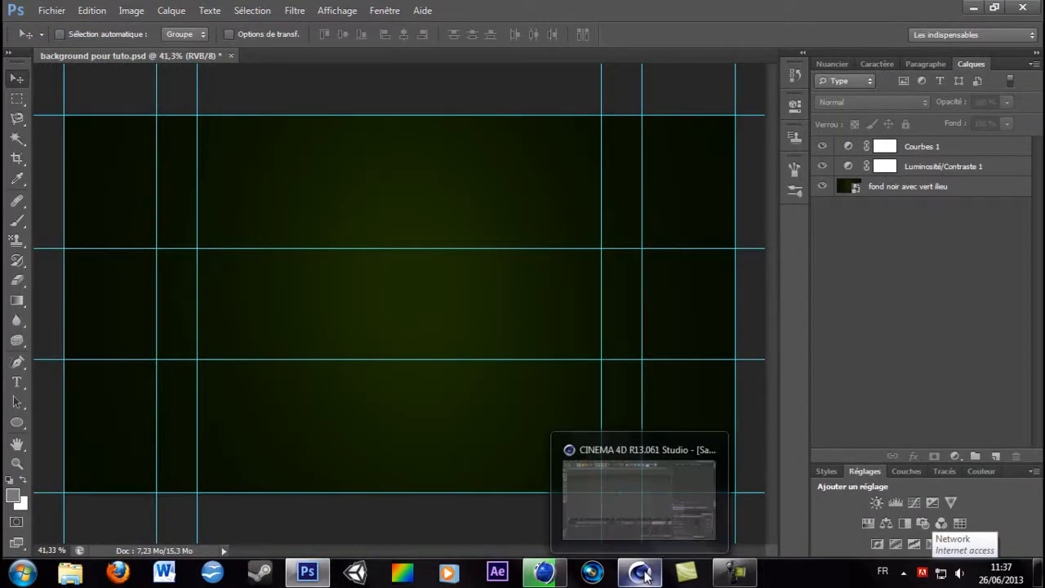
{"action": "left_click", "coordinate": [635, 508]}
{"action": "left_click", "coordinate": [387, 24]}
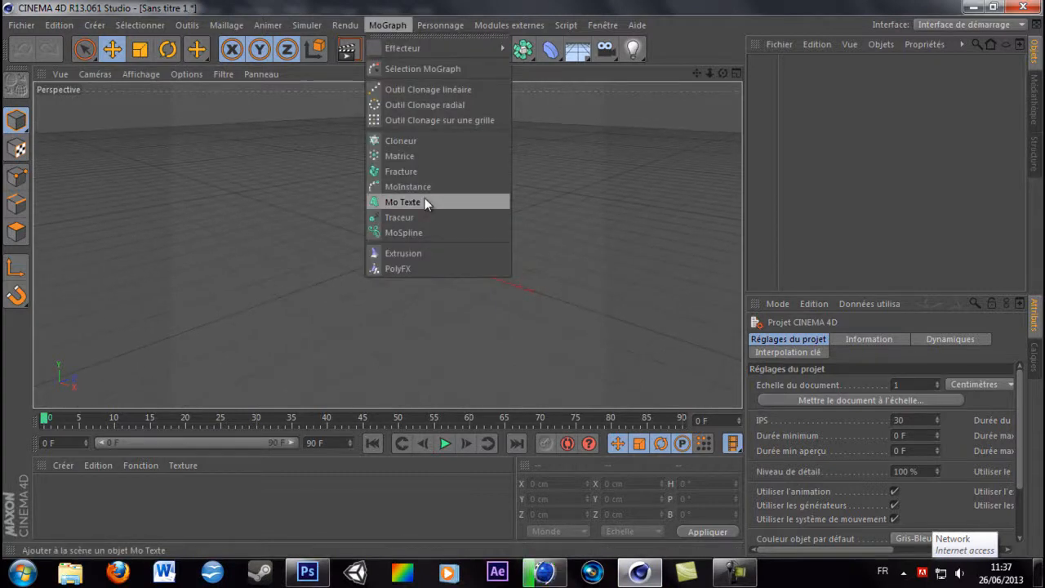
{"action": "left_click", "coordinate": [425, 202]}
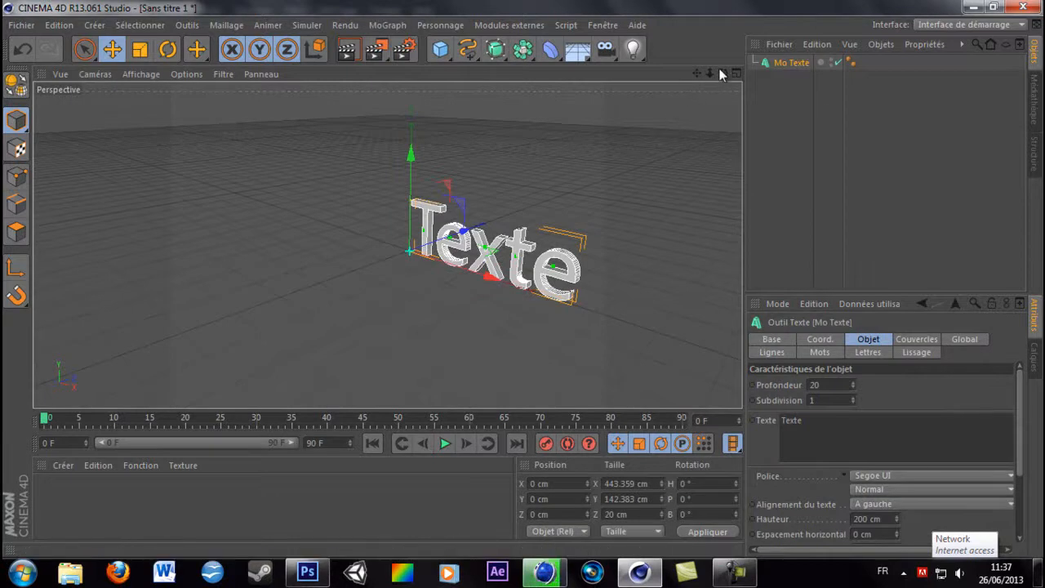
{"action": "left_click_drag", "start_coordinate": [722, 73], "coordinate": [523, 279]}
{"action": "left_click", "coordinate": [902, 572]}
{"action": "left_click", "coordinate": [902, 573]}
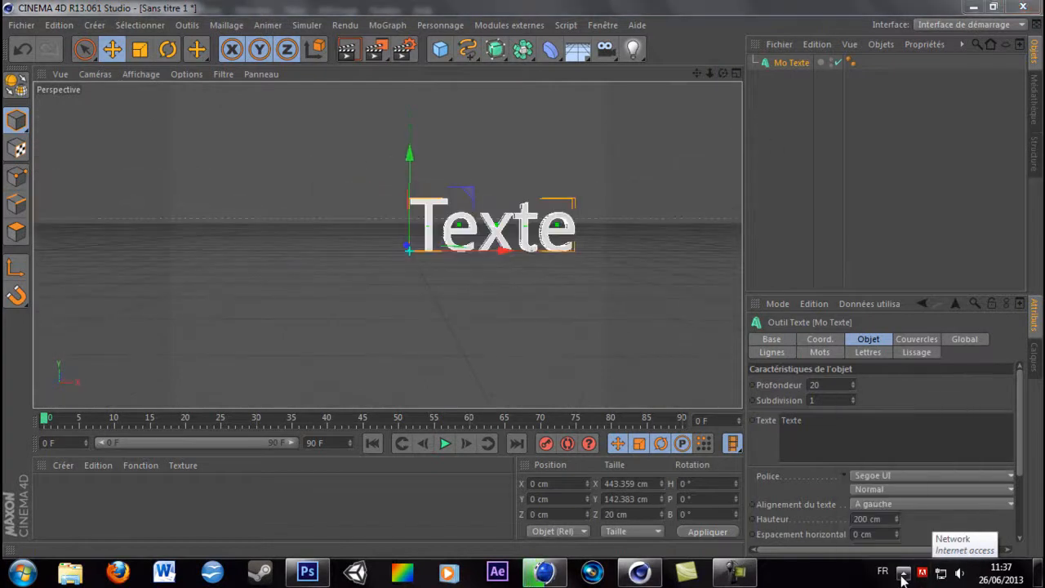
{"action": "left_click_drag", "start_coordinate": [724, 72], "coordinate": [758, 155]}
- Replace the Mo Texte object's text with "Pseudo" and deselect the object
{"action": "left_click_drag", "start_coordinate": [831, 419], "coordinate": [782, 419]}
{"action": "right_click", "coordinate": [784, 425]}
{"action": "left_click", "coordinate": [794, 455]}
{"action": "type", "text": "Pseudo"}
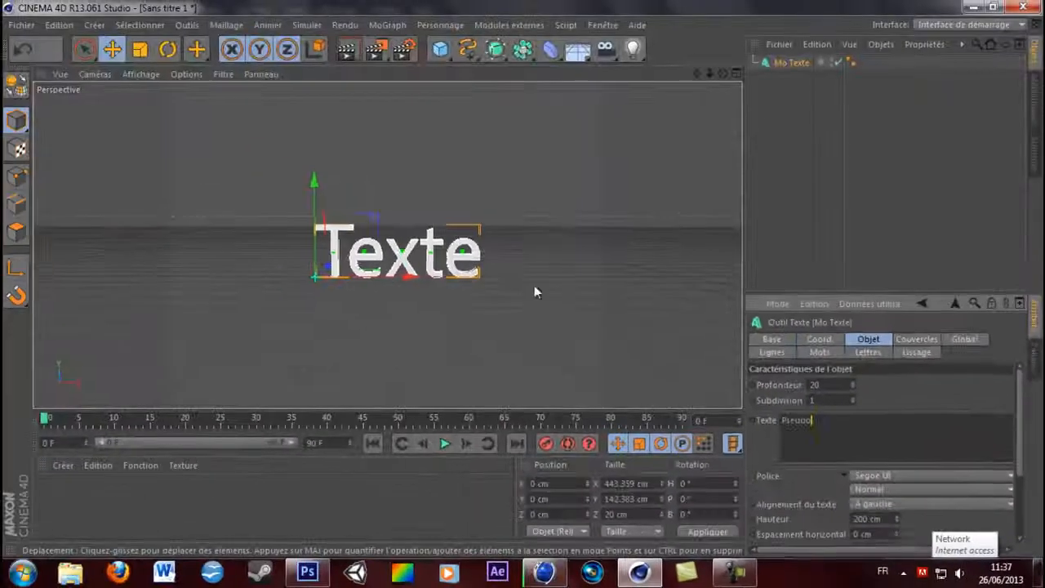
{"action": "left_click", "coordinate": [273, 133]}
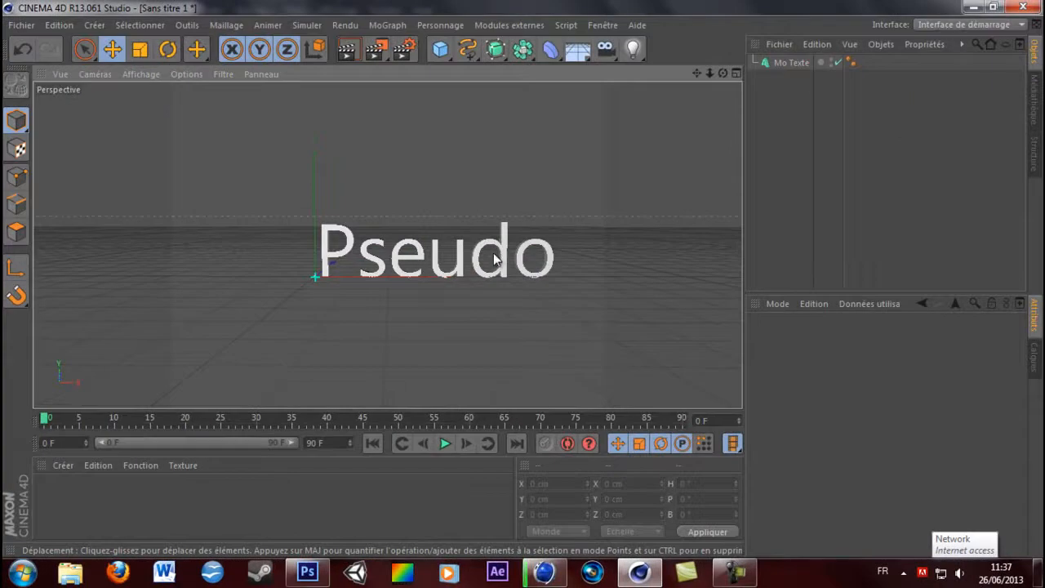
- Try to choose another font for the Pseudo text and quit Cinema 4D R13
{"action": "left_click", "coordinate": [794, 63]}
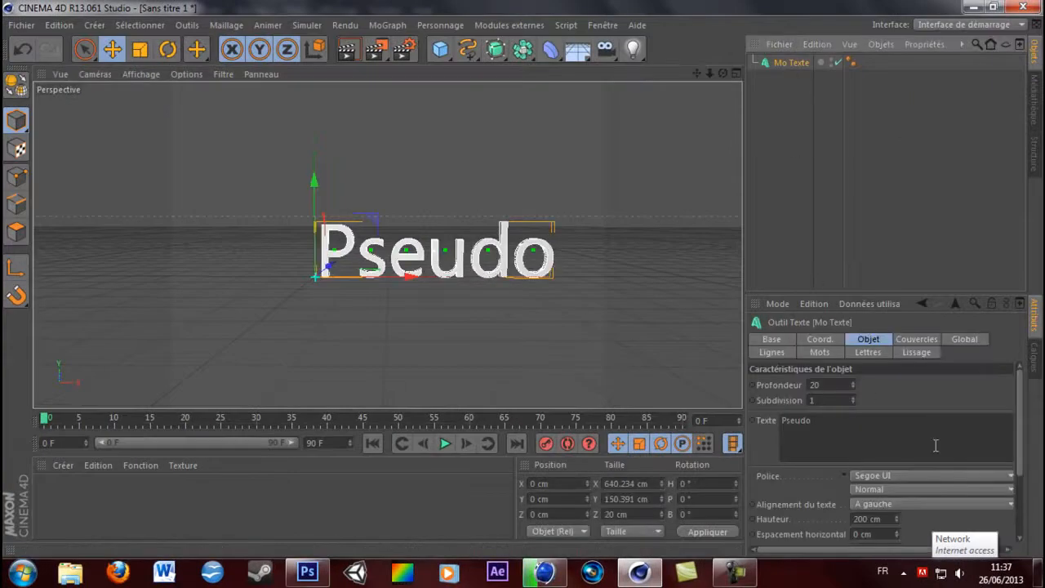
{"action": "scroll", "coordinate": [937, 482], "scroll_direction": "down", "scroll_amount": 3}
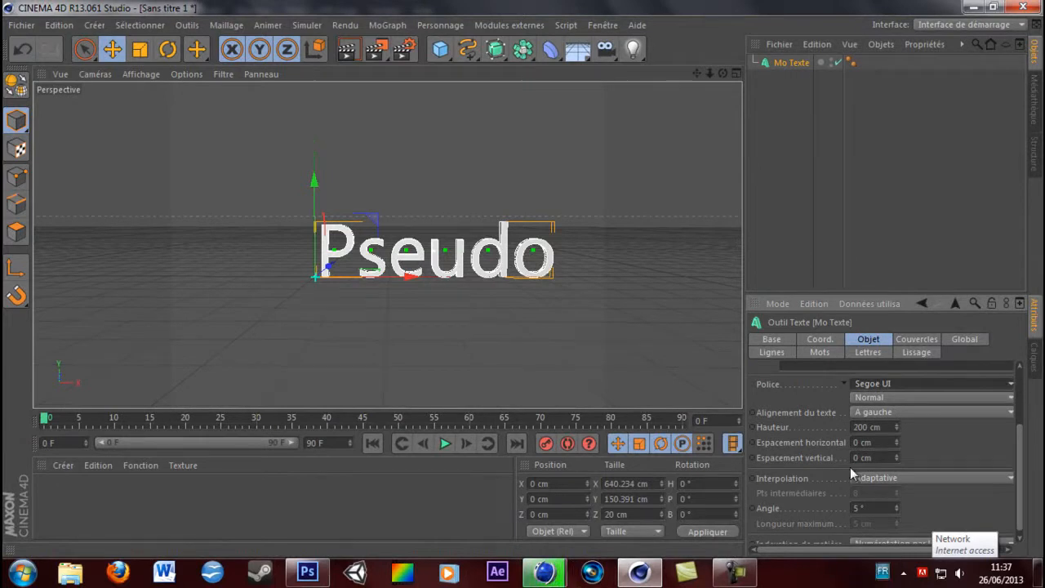
{"action": "left_click", "coordinate": [925, 383]}
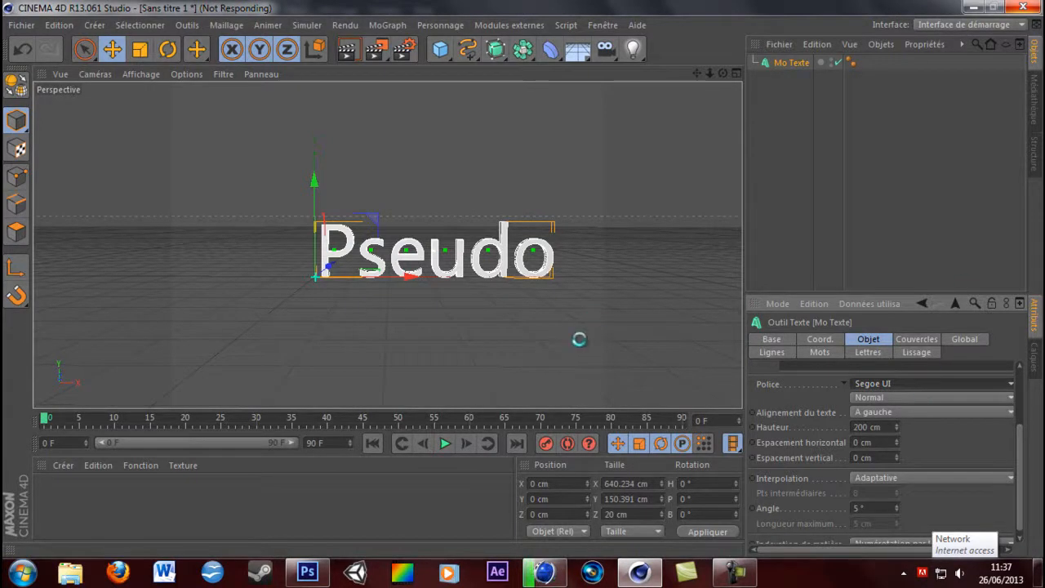
{"action": "right_click", "coordinate": [785, 580]}
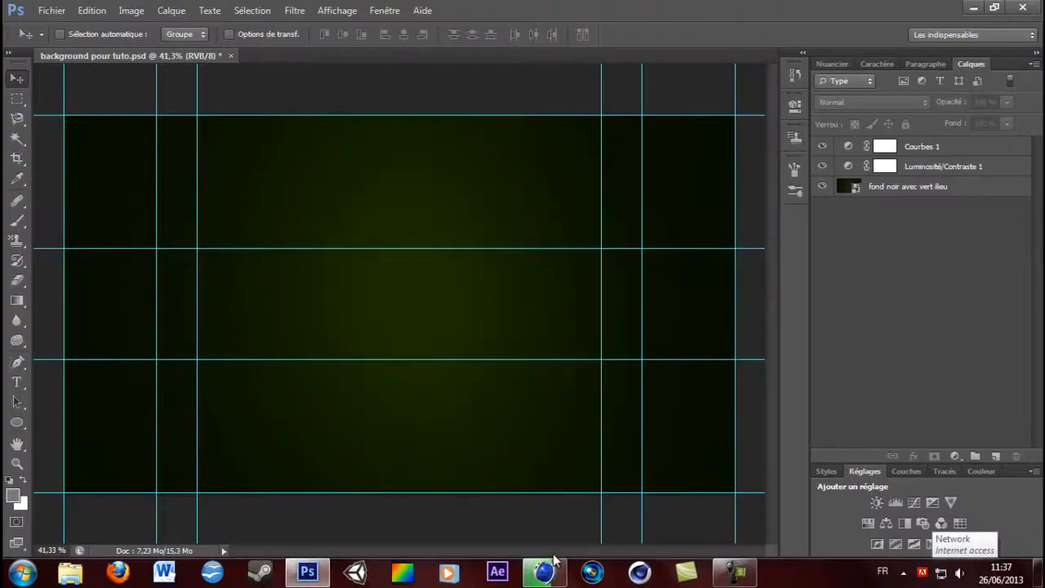
- Switch to the other Cinema 4D version, close its picture viewer and stop the running intro render
{"action": "left_click", "coordinate": [546, 570]}
{"action": "left_click", "coordinate": [1024, 7]}
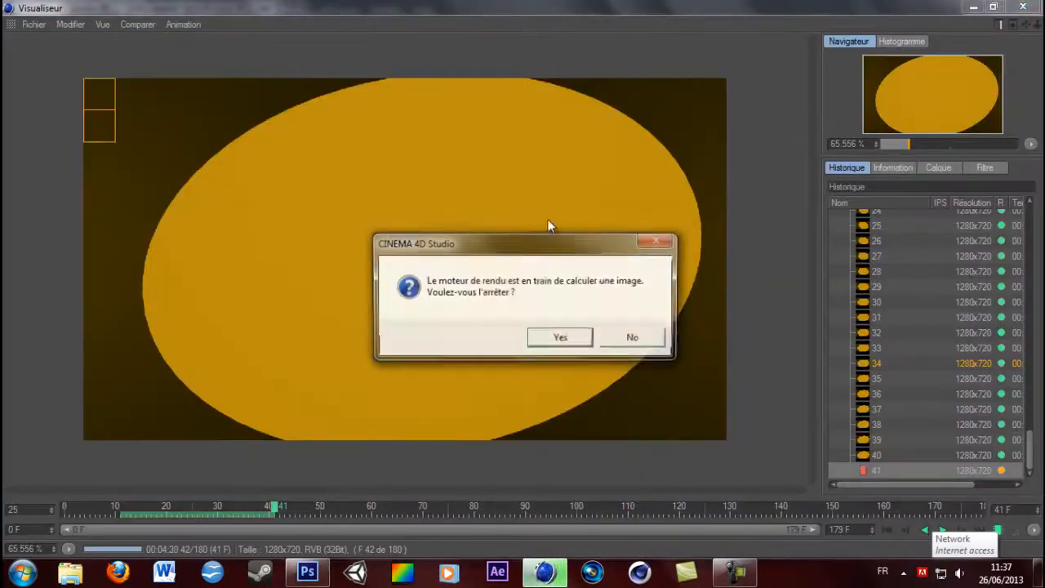
{"action": "left_click", "coordinate": [575, 339]}
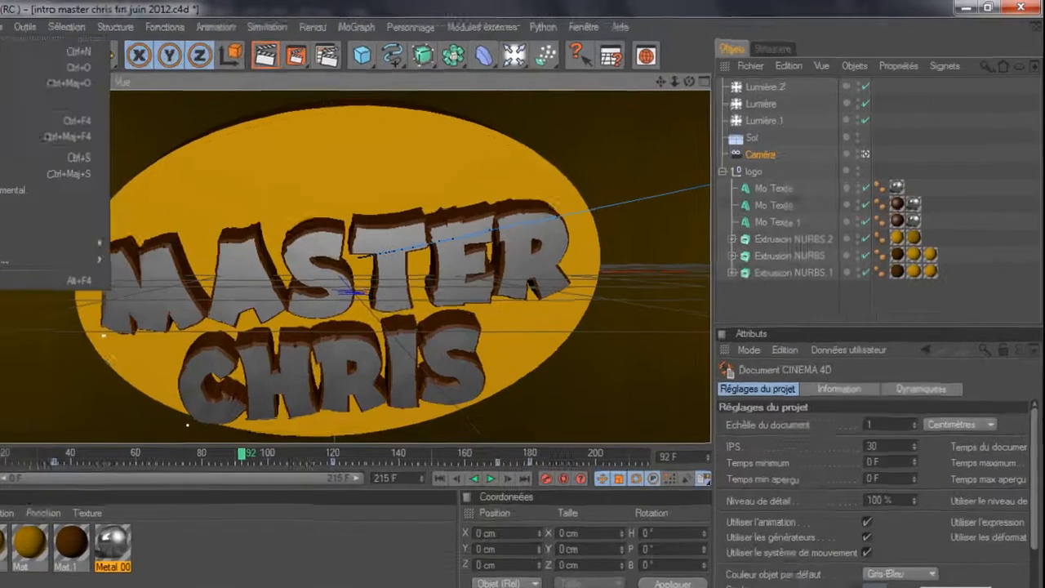
- Create a new project and add a MoGraph Mo Texte object to it
{"action": "left_click", "coordinate": [8, 51]}
{"action": "left_click", "coordinate": [362, 28]}
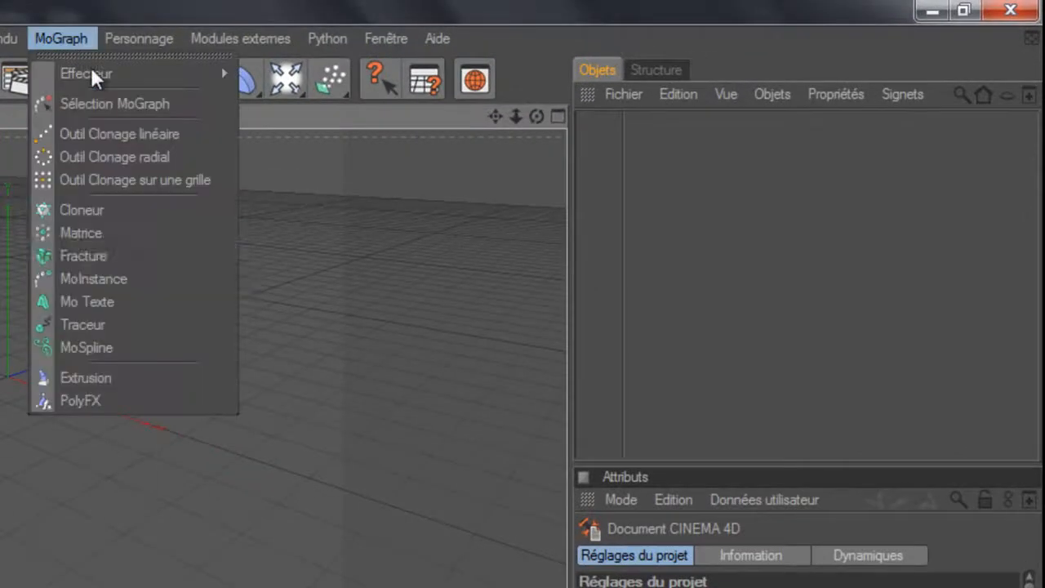
{"action": "left_click", "coordinate": [87, 301]}
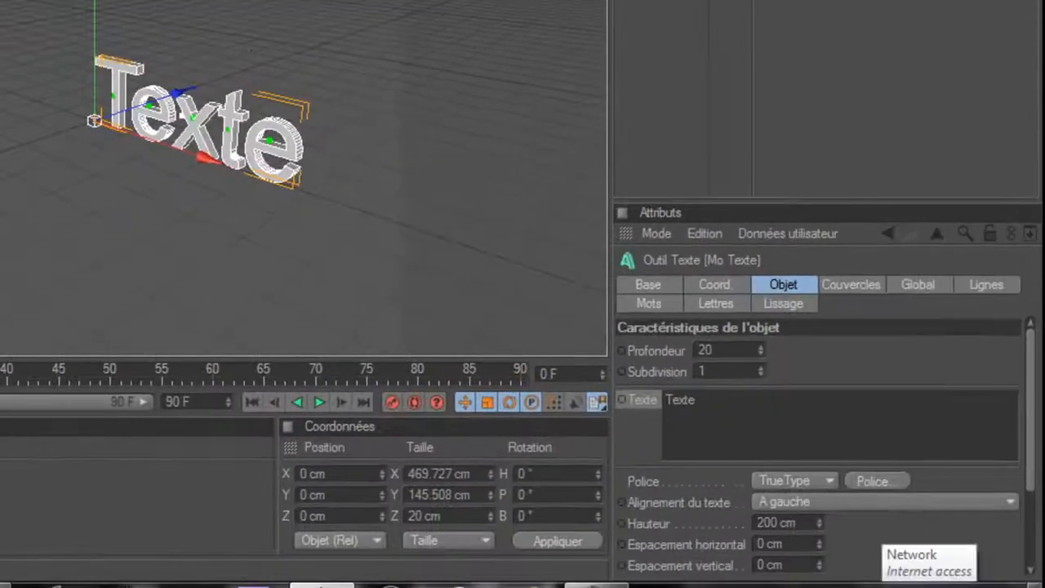
- Replace the Mo Texte object's text with "Pseudo"
{"action": "left_click", "coordinate": [731, 408]}
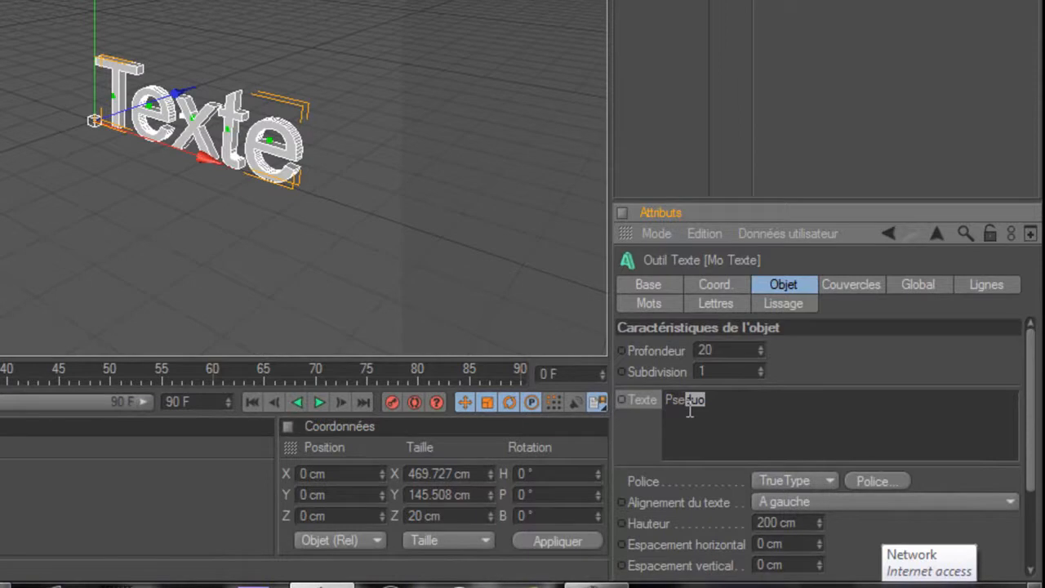
{"action": "type", "text": "Pseudo"}
{"action": "left_click", "coordinate": [410, 98]}
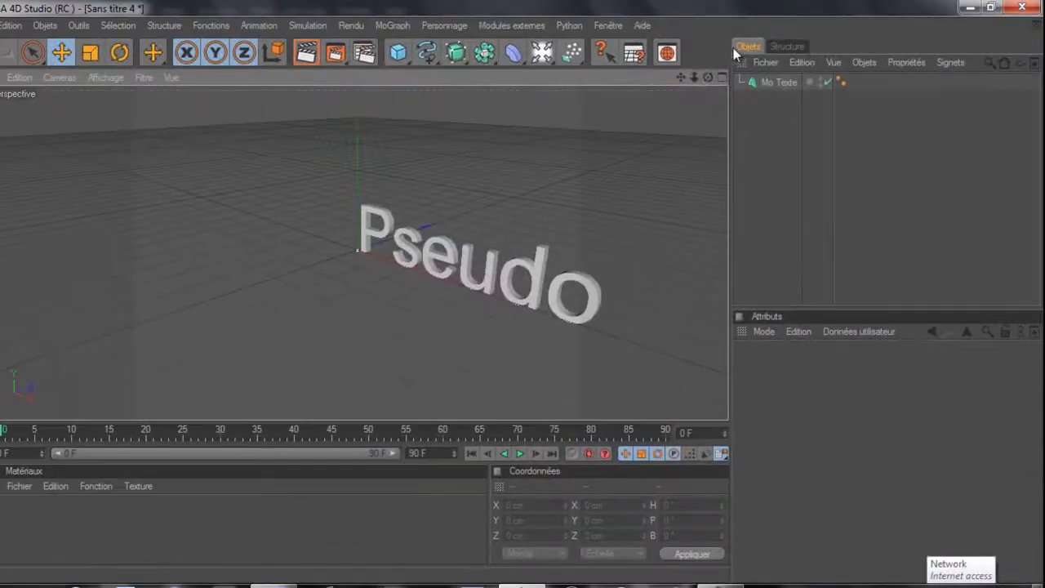
- Browse the fonts for the Mo Texte object and apply BoomBox in the Normal style
{"action": "left_click_drag", "start_coordinate": [708, 78], "coordinate": [499, 292]}
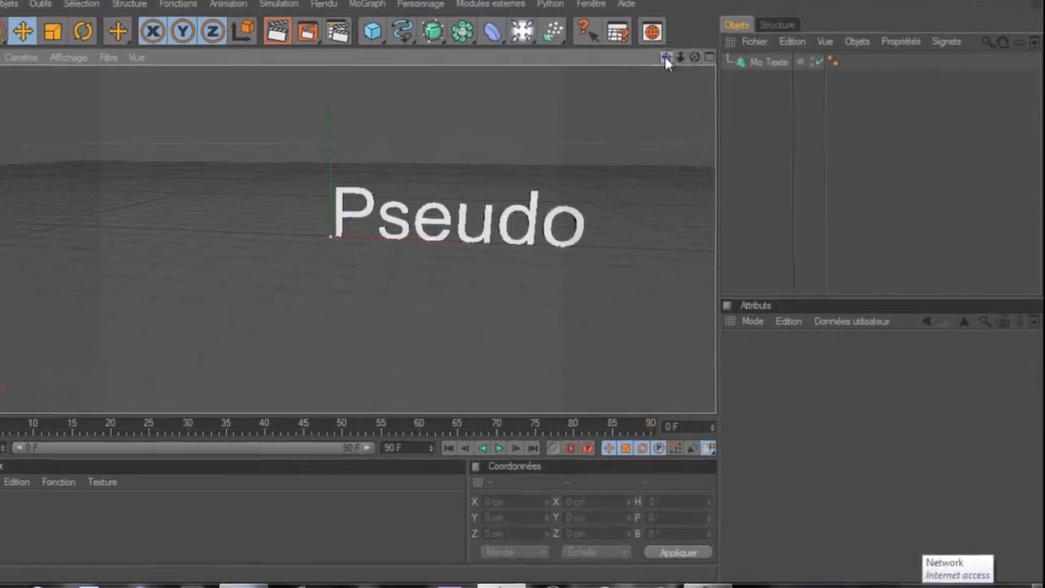
{"action": "left_click", "coordinate": [771, 68]}
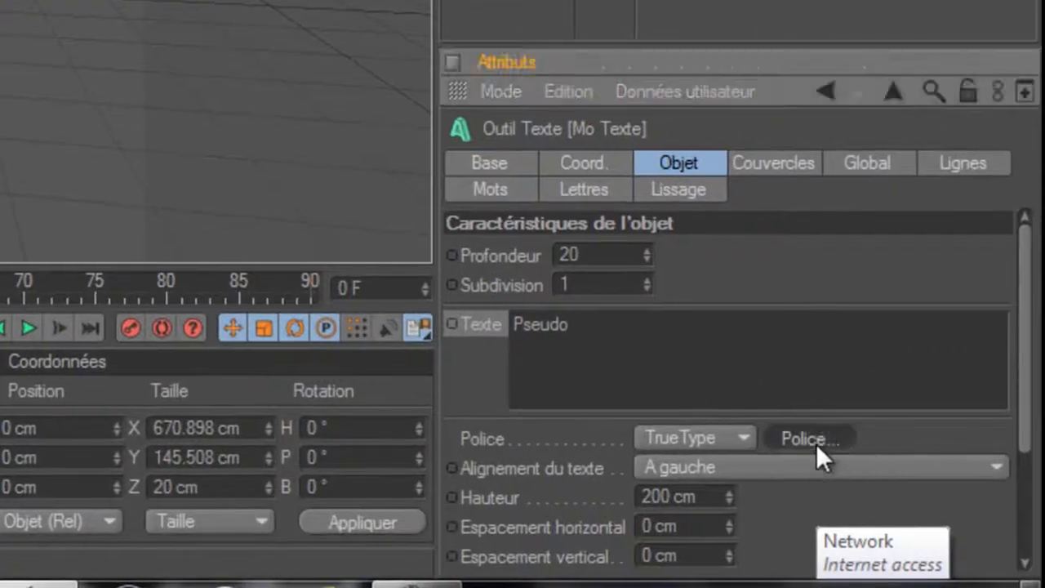
{"action": "left_click", "coordinate": [808, 441]}
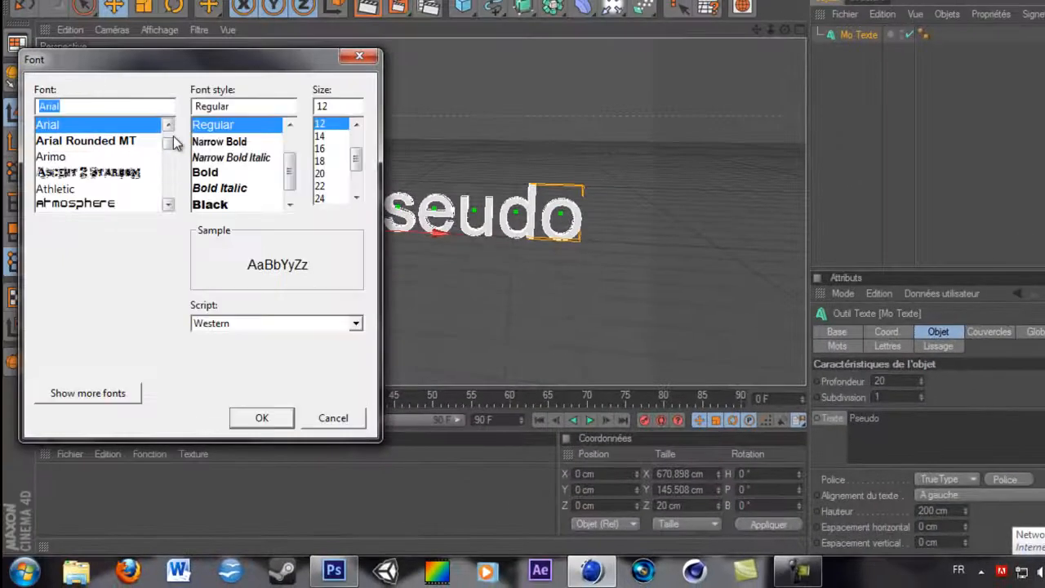
{"action": "left_click", "coordinate": [121, 204]}
{"action": "scroll", "coordinate": [133, 209], "scroll_direction": "down", "scroll_amount": 2}
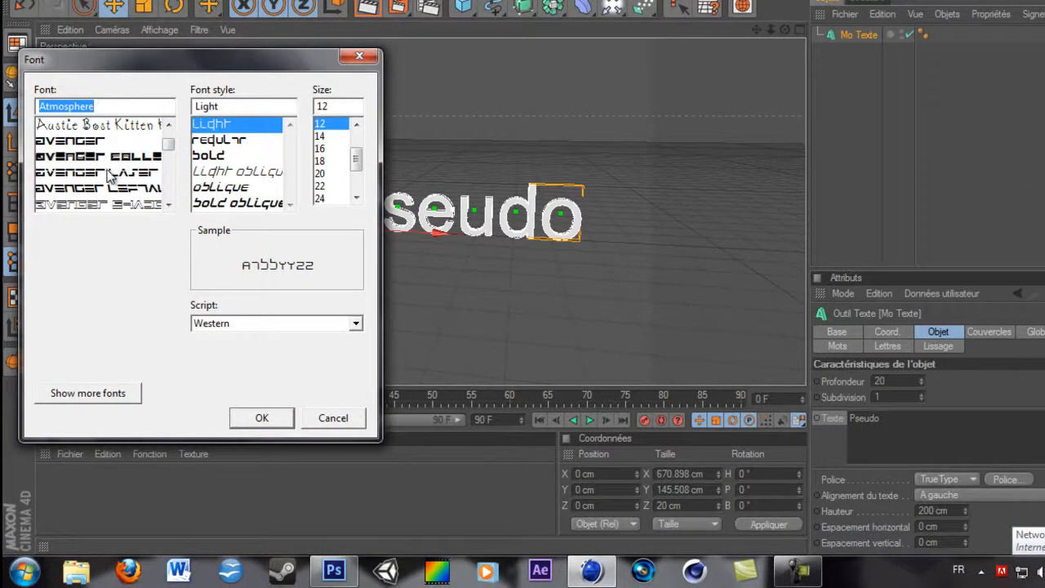
{"action": "scroll", "coordinate": [121, 200], "scroll_direction": "down", "scroll_amount": 3}
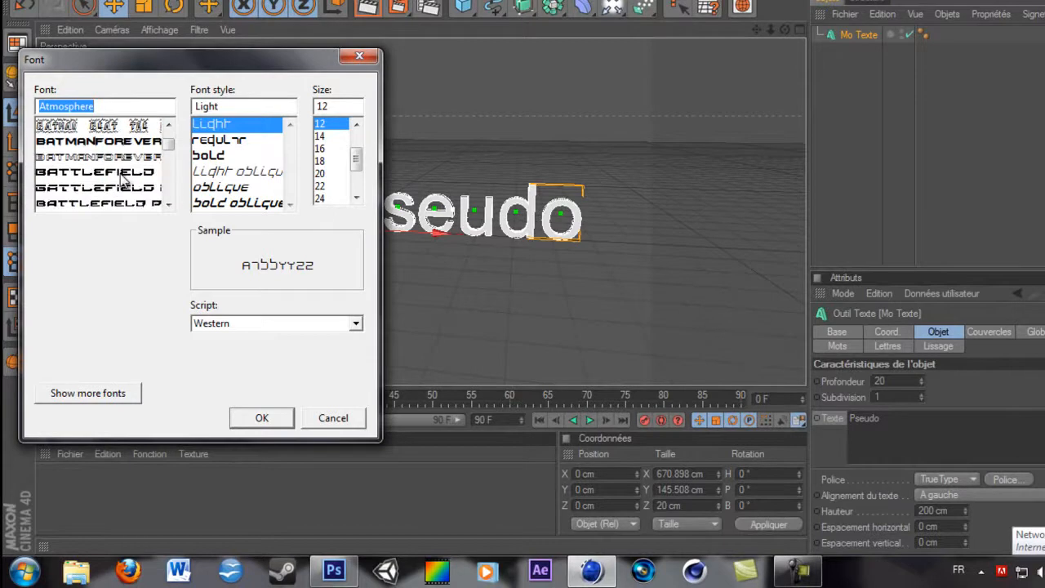
{"action": "scroll", "coordinate": [124, 168], "scroll_direction": "down", "scroll_amount": 4}
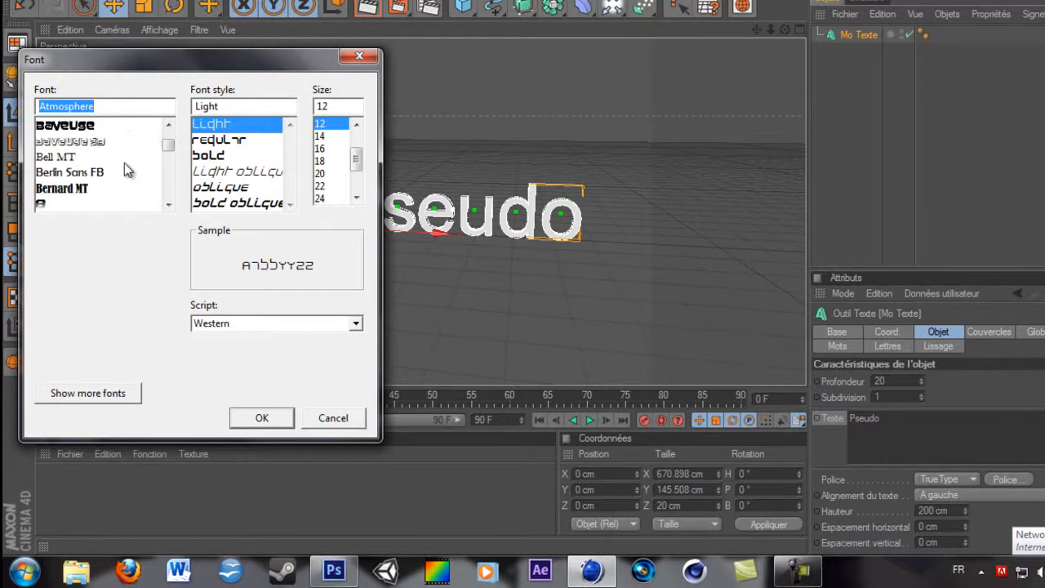
{"action": "scroll", "coordinate": [125, 163], "scroll_direction": "down", "scroll_amount": 2}
{"action": "scroll", "coordinate": [130, 147], "scroll_direction": "up", "scroll_amount": 2}
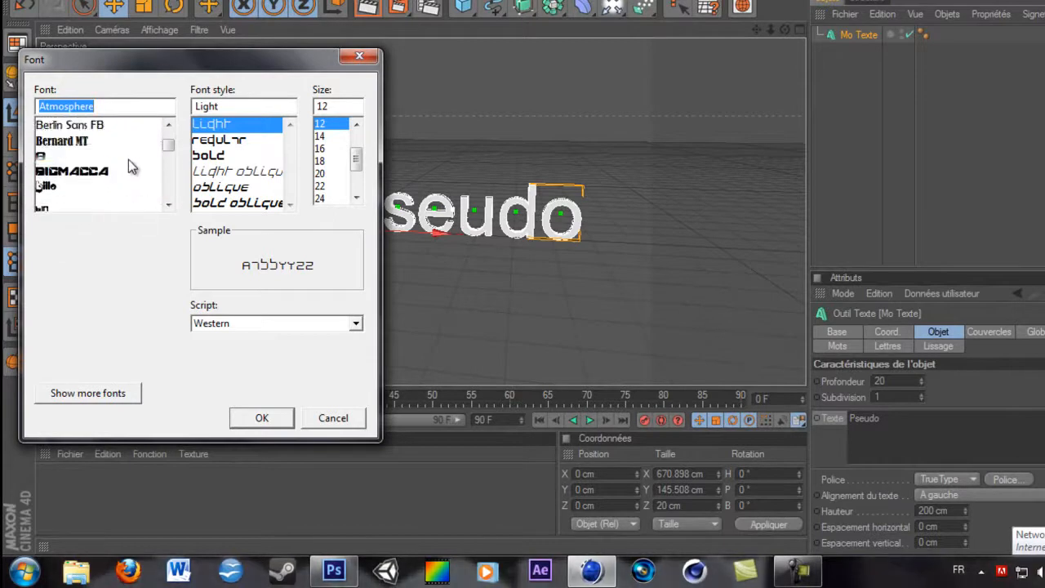
{"action": "scroll", "coordinate": [132, 155], "scroll_direction": "down", "scroll_amount": 4}
{"action": "scroll", "coordinate": [126, 146], "scroll_direction": "down", "scroll_amount": 5}
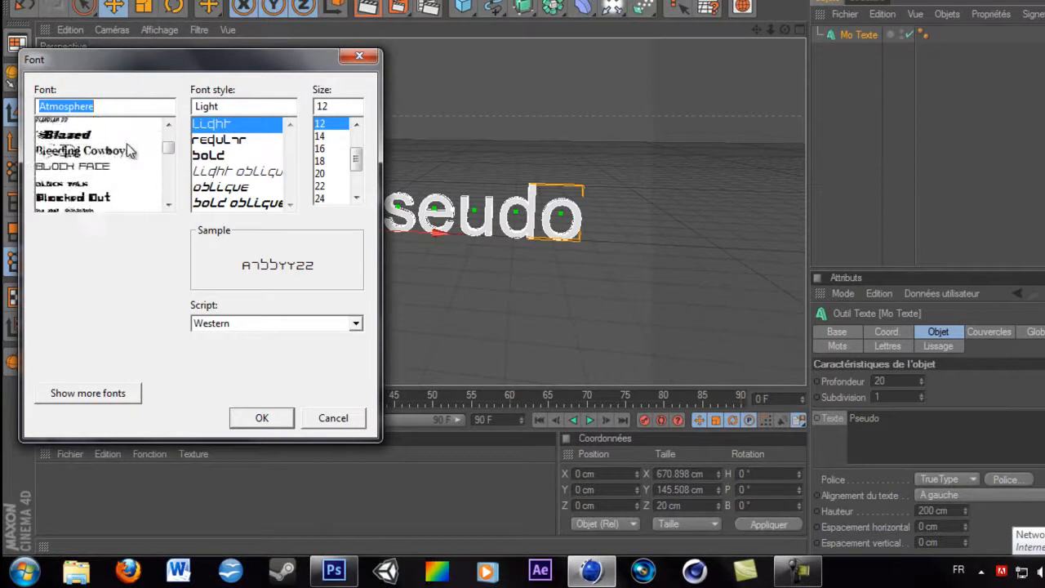
{"action": "scroll", "coordinate": [121, 145], "scroll_direction": "down", "scroll_amount": 3}
{"action": "left_click", "coordinate": [107, 187]}
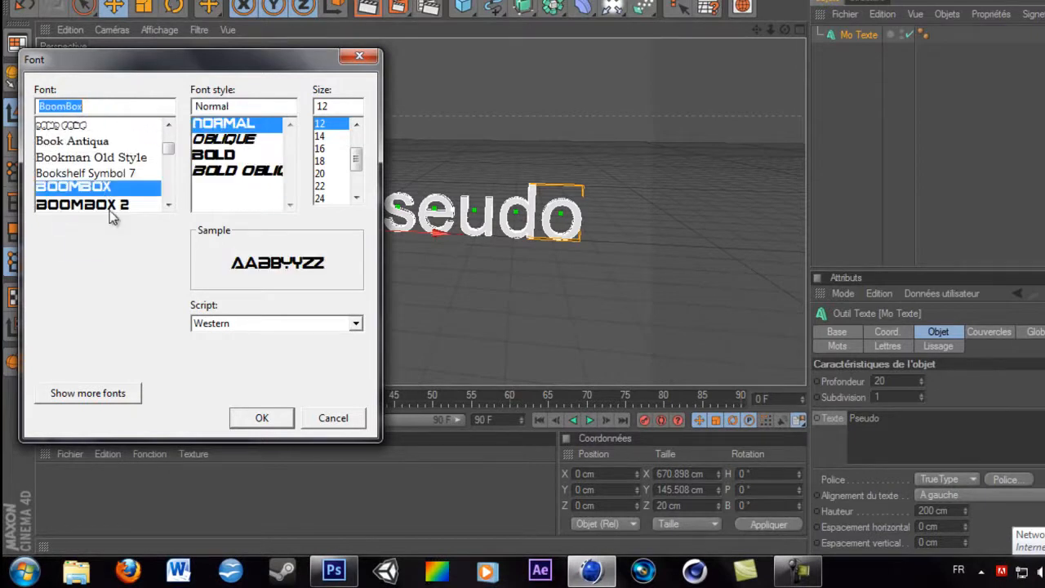
{"action": "left_click", "coordinate": [262, 418]}
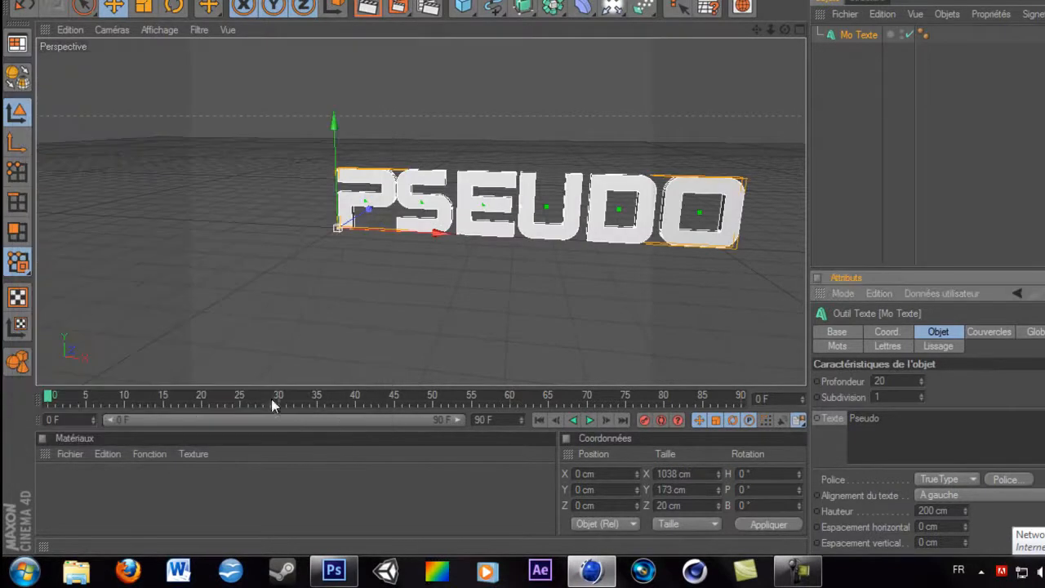
- Change the Mo Texte object's font to Capella Bold Expanded
{"action": "left_click", "coordinate": [1024, 484]}
{"action": "scroll", "coordinate": [111, 192], "scroll_direction": "down", "scroll_amount": 4}
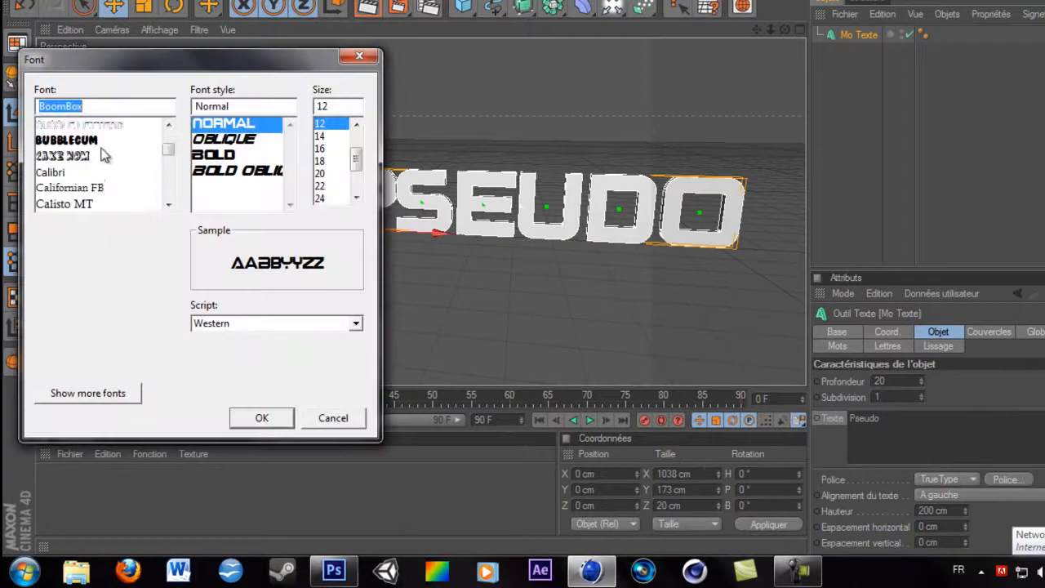
{"action": "scroll", "coordinate": [102, 160], "scroll_direction": "down", "scroll_amount": 2}
{"action": "left_click", "coordinate": [102, 157]}
{"action": "left_click", "coordinate": [98, 140]}
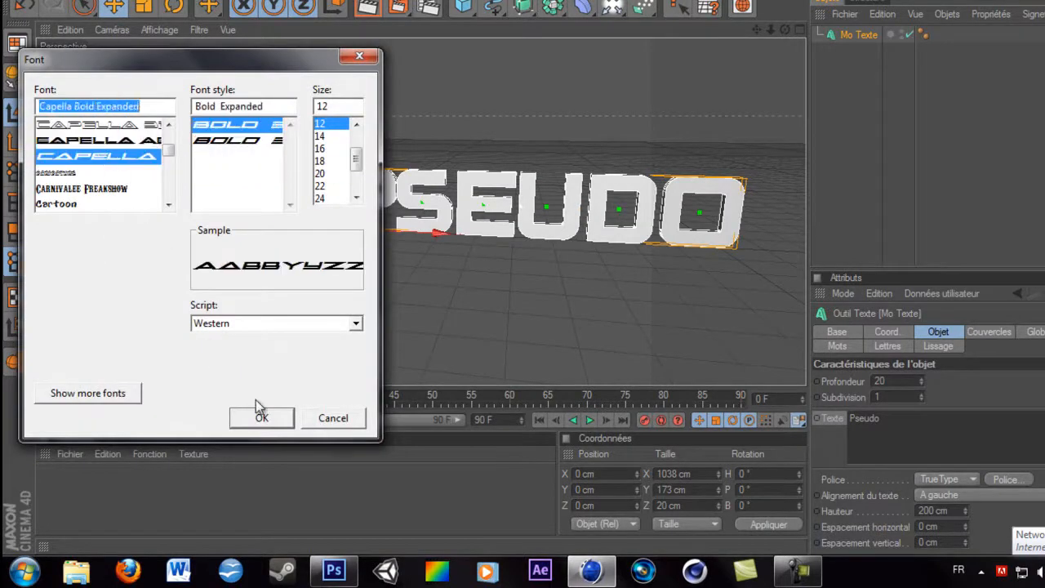
{"action": "left_click", "coordinate": [261, 418]}
- Change the Mo Texte object's font to Capella Condensed Bold and move the text along X to about -98 cm
{"action": "left_click", "coordinate": [1006, 479]}
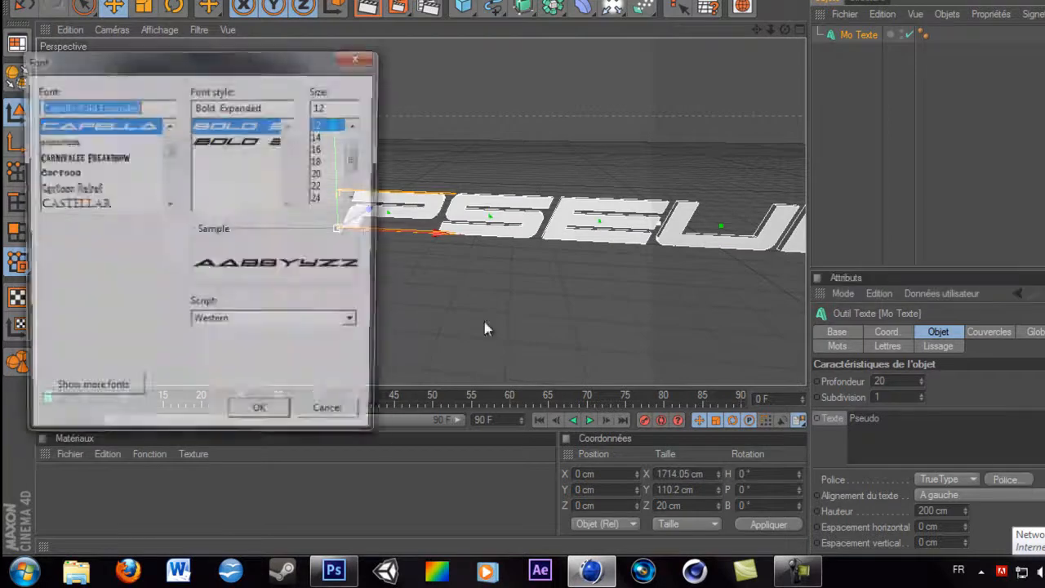
{"action": "scroll", "coordinate": [140, 168], "scroll_direction": "up", "scroll_amount": 1}
{"action": "left_click", "coordinate": [139, 156]}
{"action": "left_click", "coordinate": [90, 125]}
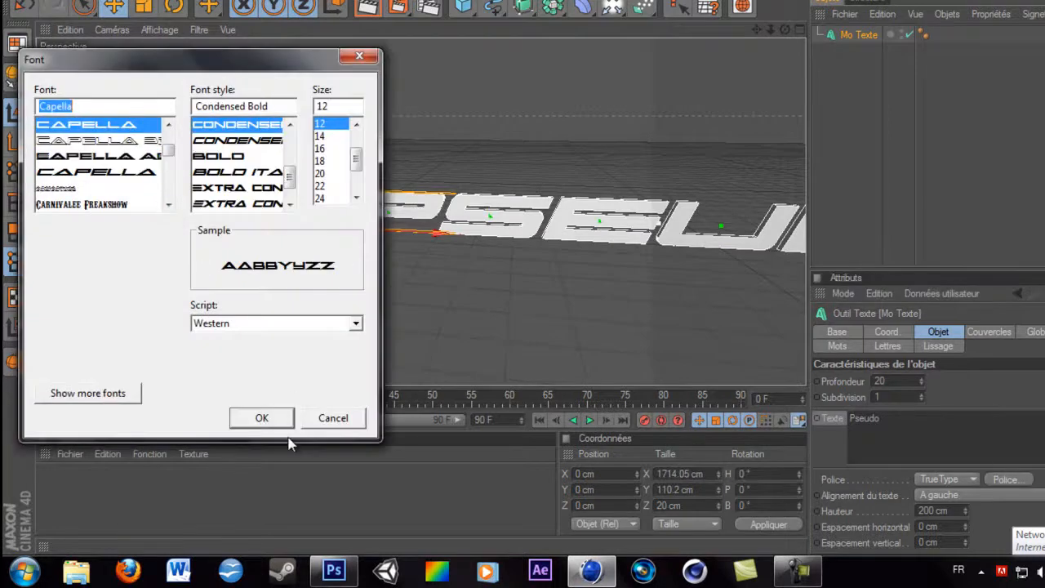
{"action": "left_click", "coordinate": [261, 418]}
{"action": "left_click_drag", "start_coordinate": [438, 232], "coordinate": [403, 232]}
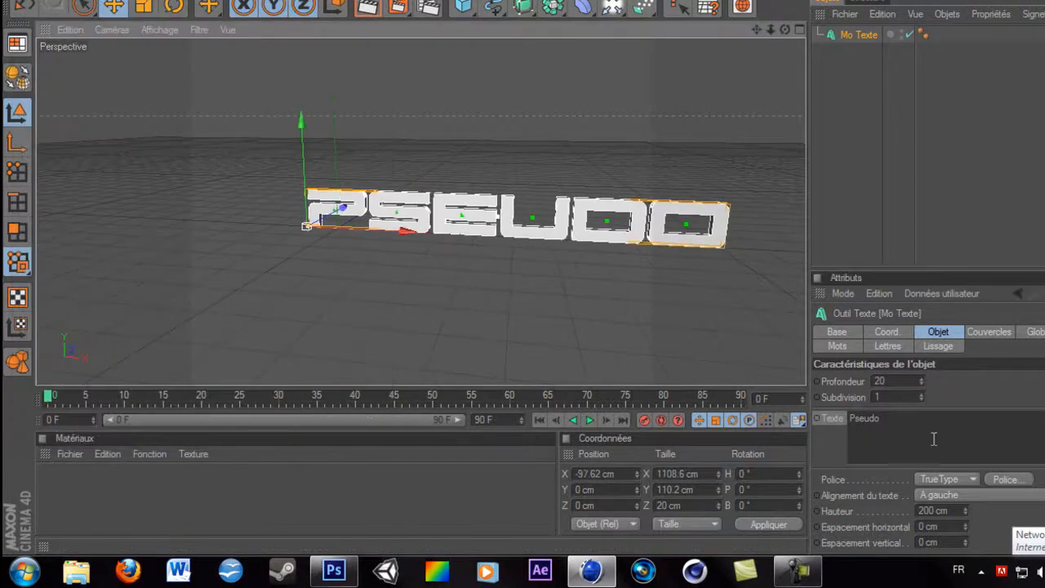
- Change the Mo Texte object's font to CGF Locust Resistance Bold and move the text along X to about -155 cm
{"action": "left_click", "coordinate": [1004, 479]}
{"action": "scroll", "coordinate": [131, 186], "scroll_direction": "down", "scroll_amount": 4}
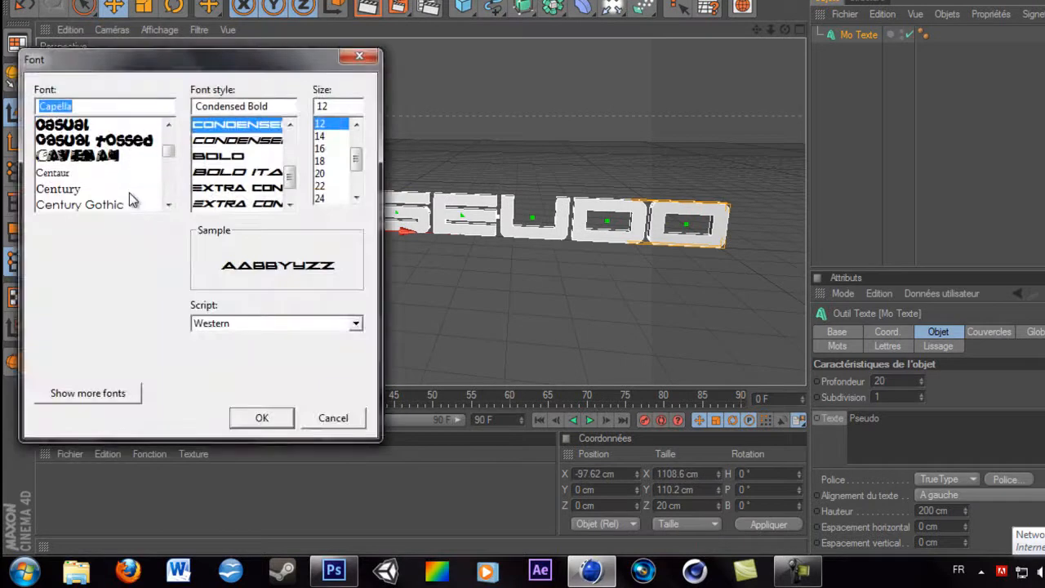
{"action": "scroll", "coordinate": [132, 180], "scroll_direction": "down", "scroll_amount": 1}
{"action": "left_click", "coordinate": [131, 147]}
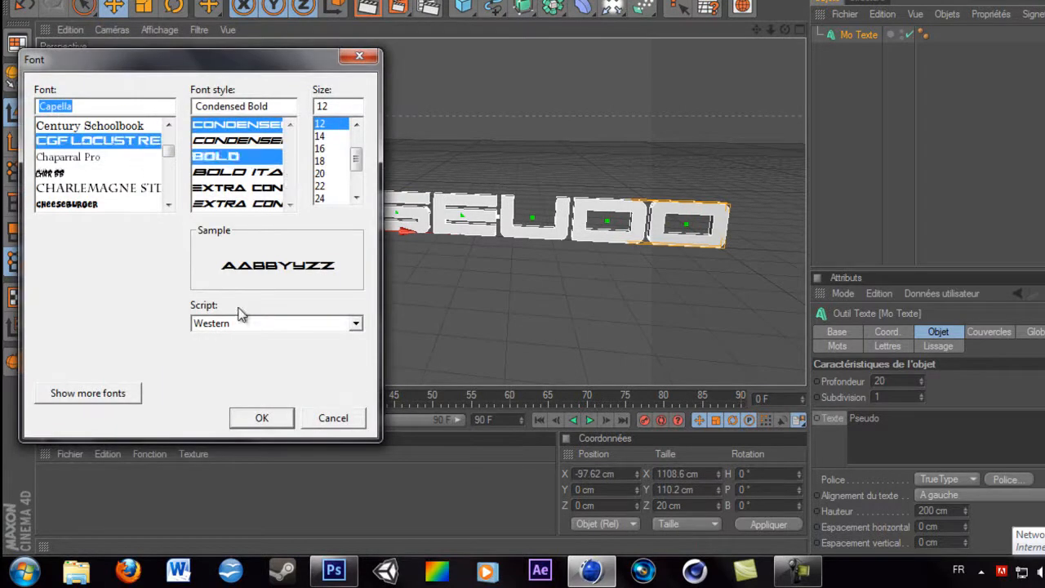
{"action": "left_click", "coordinate": [263, 418]}
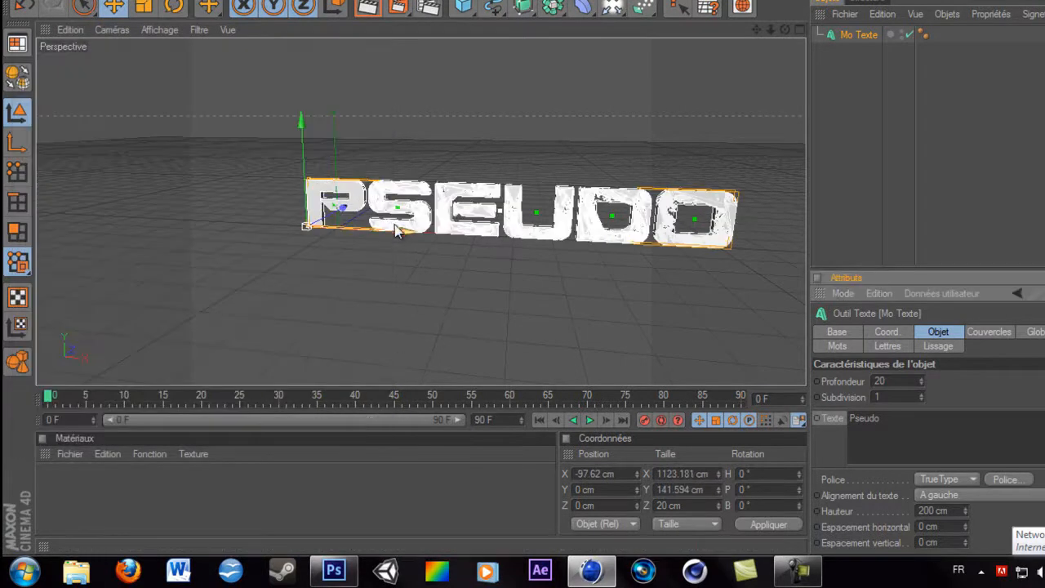
{"action": "left_click_drag", "start_coordinate": [402, 228], "coordinate": [399, 232]}
- Browse the fonts, apply Cyberfall to the Mo Texte object and move the text along X to about -55 cm
{"action": "left_click", "coordinate": [1013, 480]}
{"action": "scroll", "coordinate": [105, 167], "scroll_direction": "down", "scroll_amount": 4}
{"action": "scroll", "coordinate": [103, 165], "scroll_direction": "down", "scroll_amount": 1}
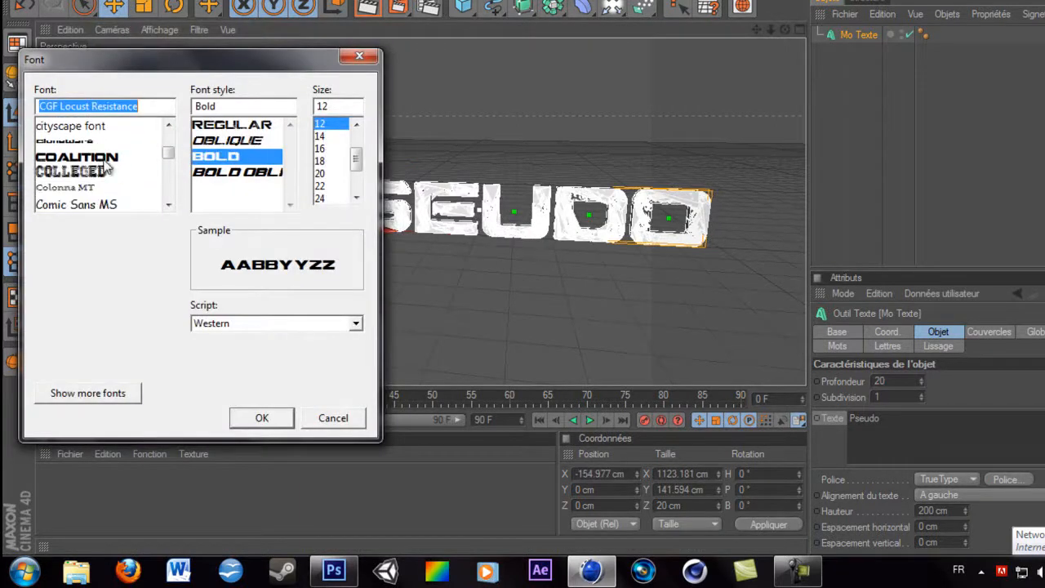
{"action": "left_click", "coordinate": [109, 172]}
{"action": "scroll", "coordinate": [164, 188], "scroll_direction": "down", "scroll_amount": 3}
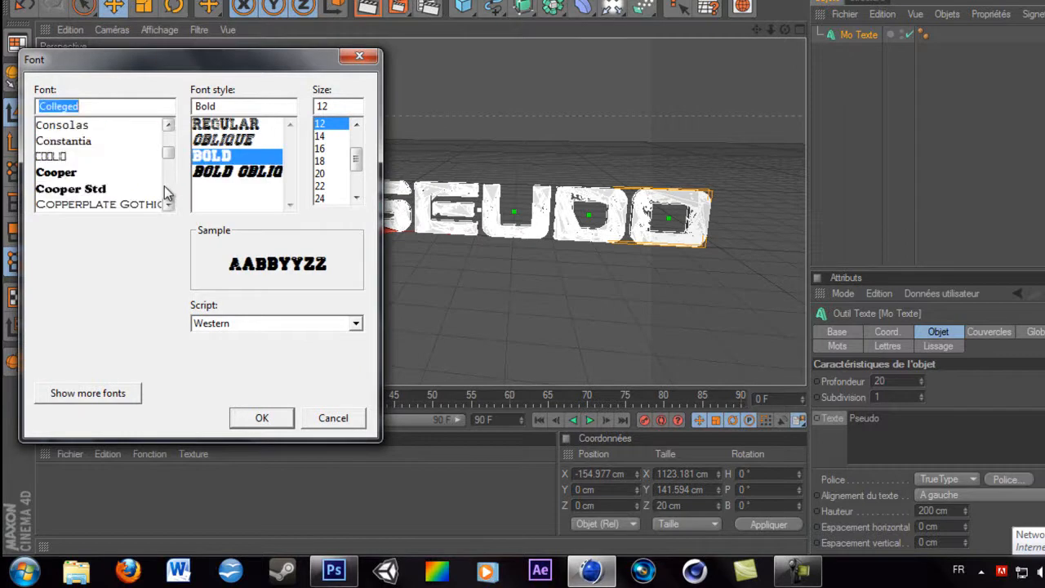
{"action": "scroll", "coordinate": [164, 193], "scroll_direction": "down", "scroll_amount": 2}
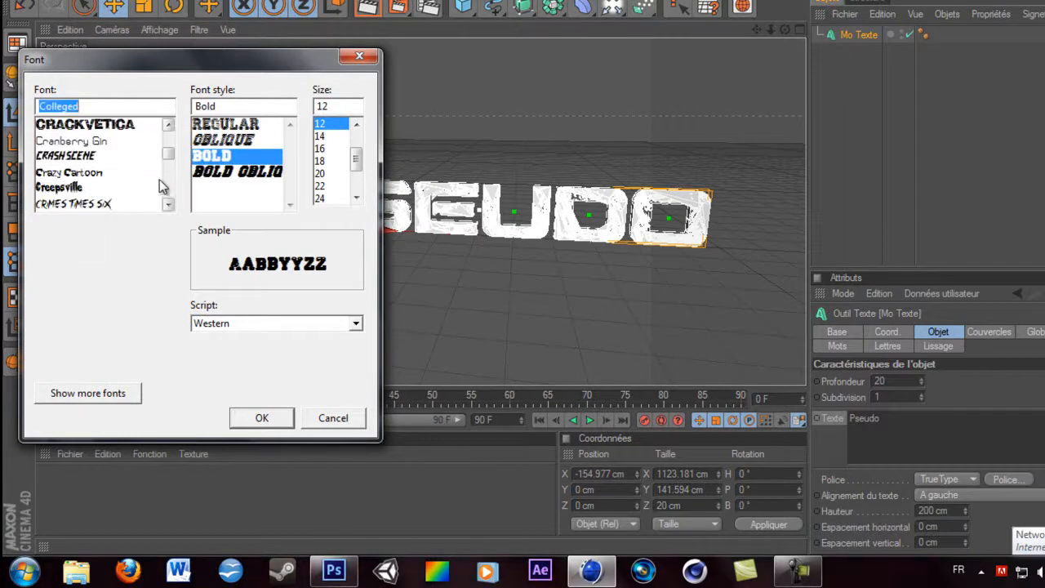
{"action": "left_click", "coordinate": [90, 156]}
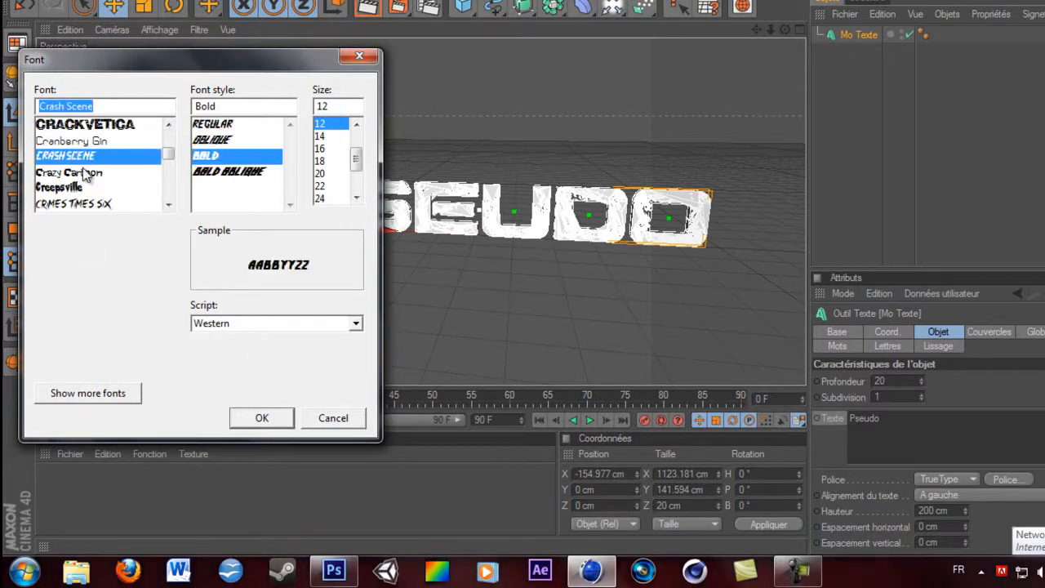
{"action": "left_click", "coordinate": [88, 173]}
{"action": "scroll", "coordinate": [89, 172], "scroll_direction": "down", "scroll_amount": 3}
{"action": "left_click", "coordinate": [102, 156]}
{"action": "left_click", "coordinate": [104, 143]}
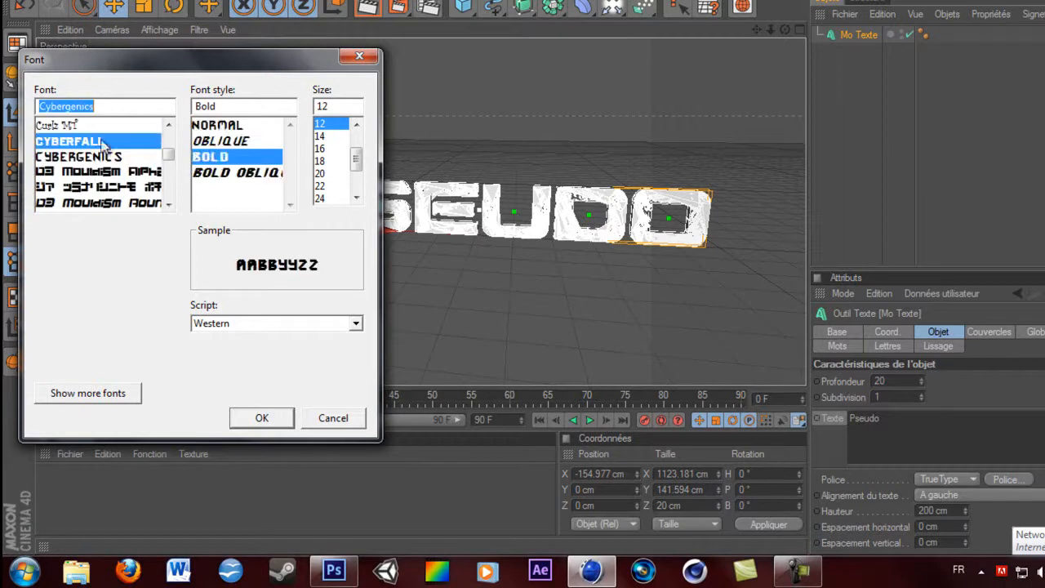
{"action": "left_click", "coordinate": [262, 418]}
{"action": "left_click_drag", "start_coordinate": [347, 223], "coordinate": [568, 252]}
{"action": "scroll", "coordinate": [462, 237], "scroll_direction": "up", "scroll_amount": 5}
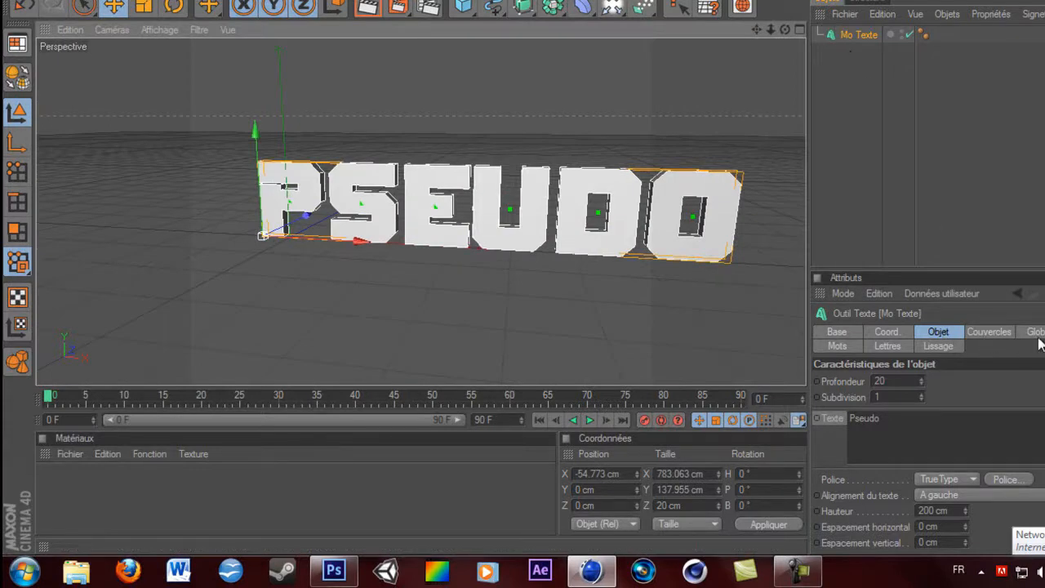
- Set the Mo Texte object's Z scale to 10
{"action": "left_click", "coordinate": [892, 335]}
{"action": "left_click", "coordinate": [1007, 414]}
{"action": "scroll", "coordinate": [1006, 414], "scroll_direction": "up", "scroll_amount": 3}
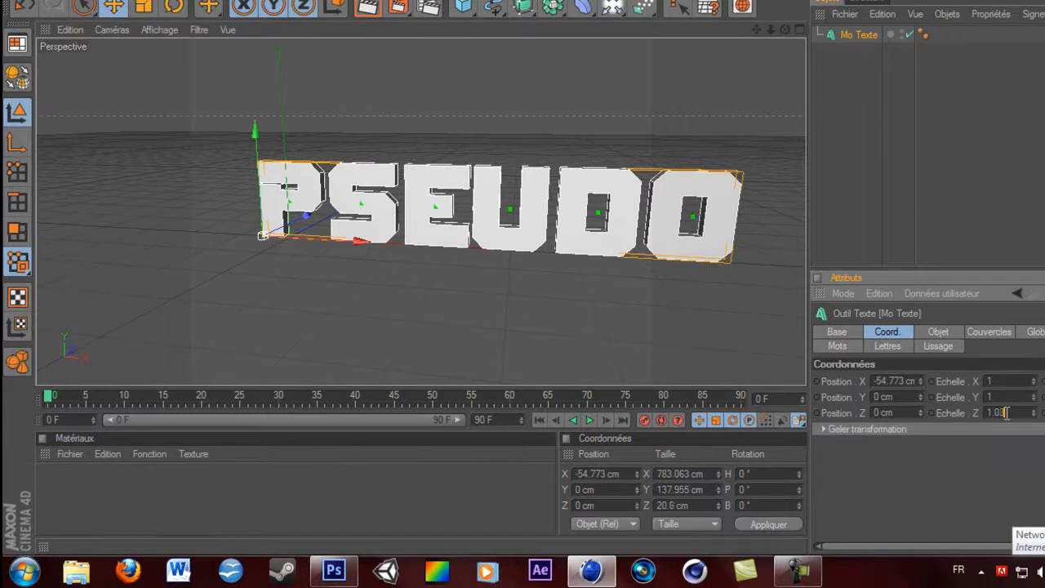
{"action": "type", "text": "10"}
{"action": "key", "text": "Return"}
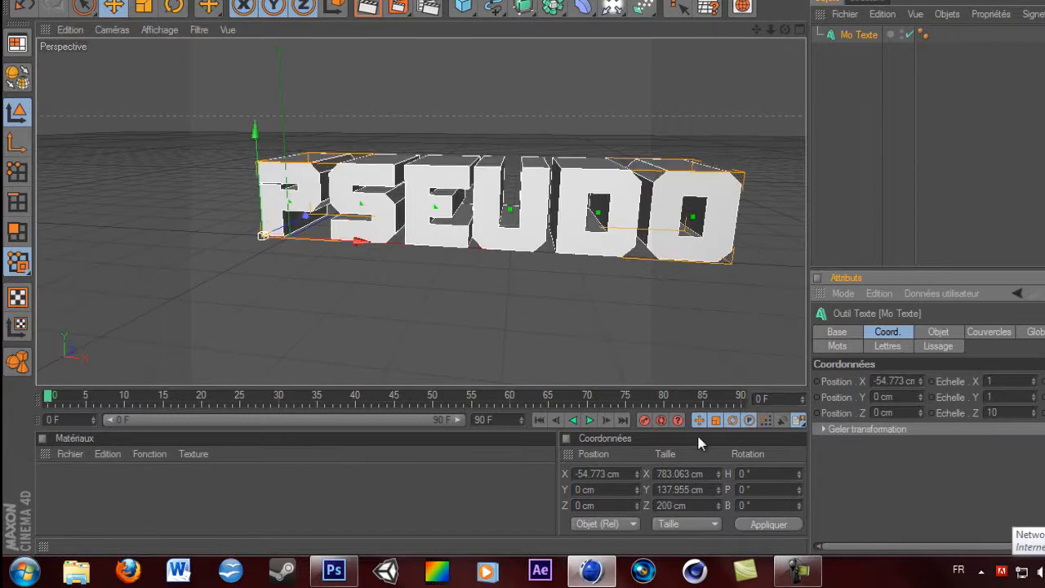
- Change the Mo Texte object's Z scale to 7
{"action": "scroll", "coordinate": [651, 368], "scroll_direction": "down", "scroll_amount": 3}
{"action": "left_click_drag", "start_coordinate": [1005, 416], "coordinate": [957, 412]}
{"action": "type", "text": "7"}
{"action": "key", "text": "Return"}
{"action": "scroll", "coordinate": [660, 331], "scroll_direction": "up", "scroll_amount": 3}
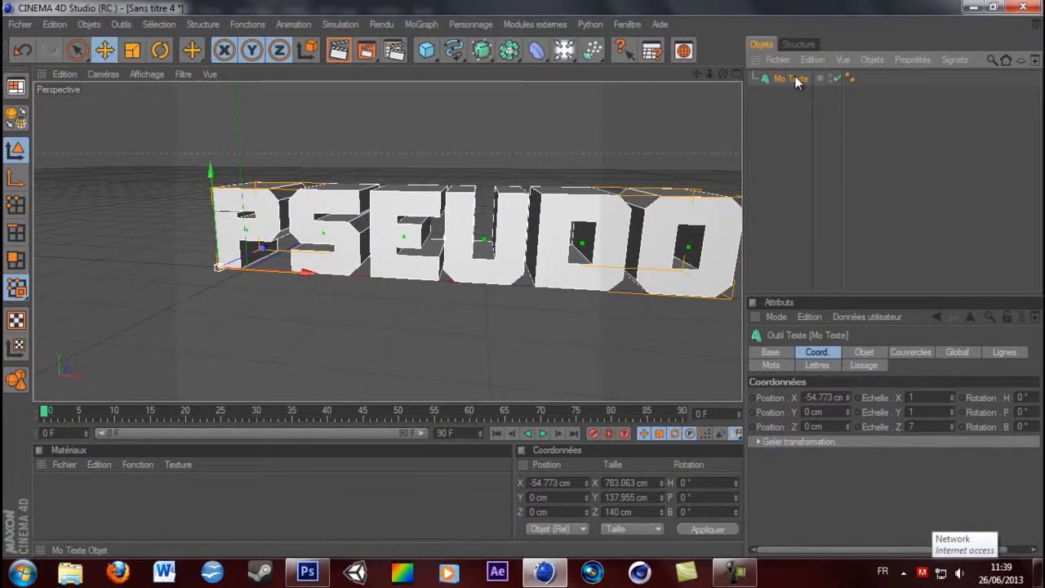
- Make the Mo Texte object editable, expand its hierarchy to the individual letters and select the letter P
{"action": "key", "text": "c"}
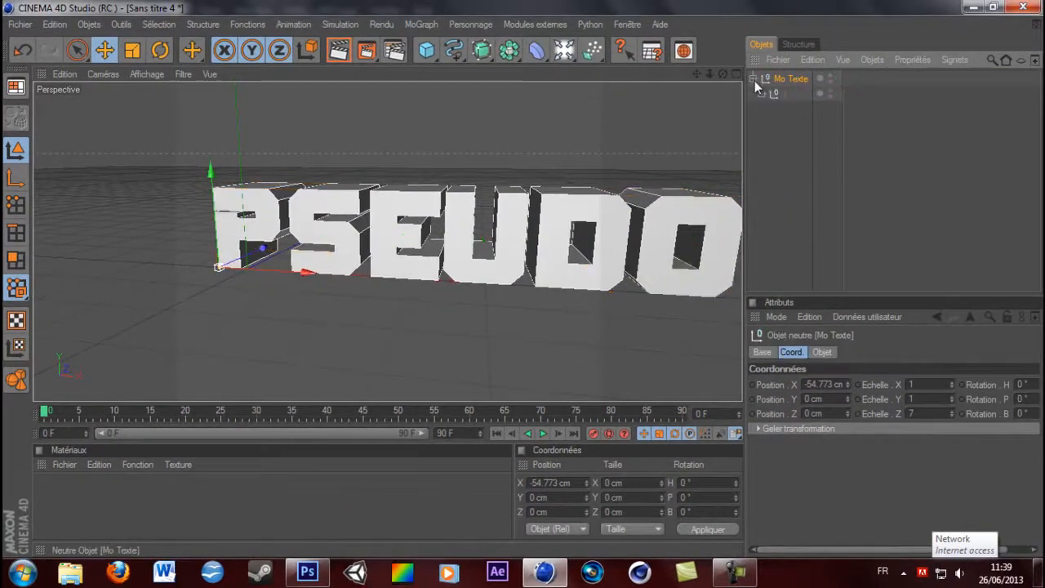
{"action": "left_click", "coordinate": [760, 93]}
{"action": "left_click", "coordinate": [770, 109]}
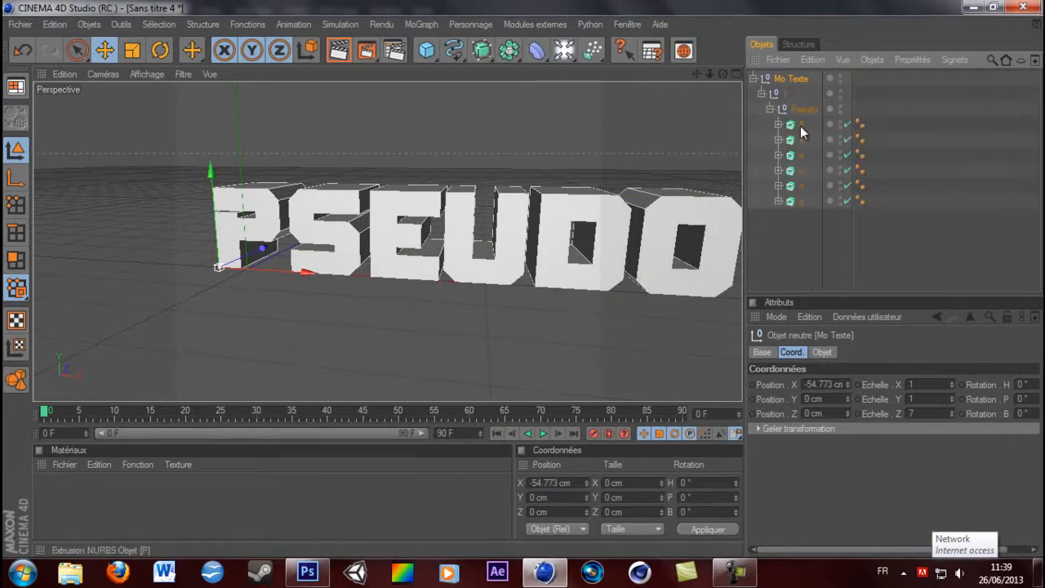
{"action": "left_click", "coordinate": [801, 124]}
{"action": "left_click", "coordinate": [802, 141]}
{"action": "left_click", "coordinate": [809, 125]}
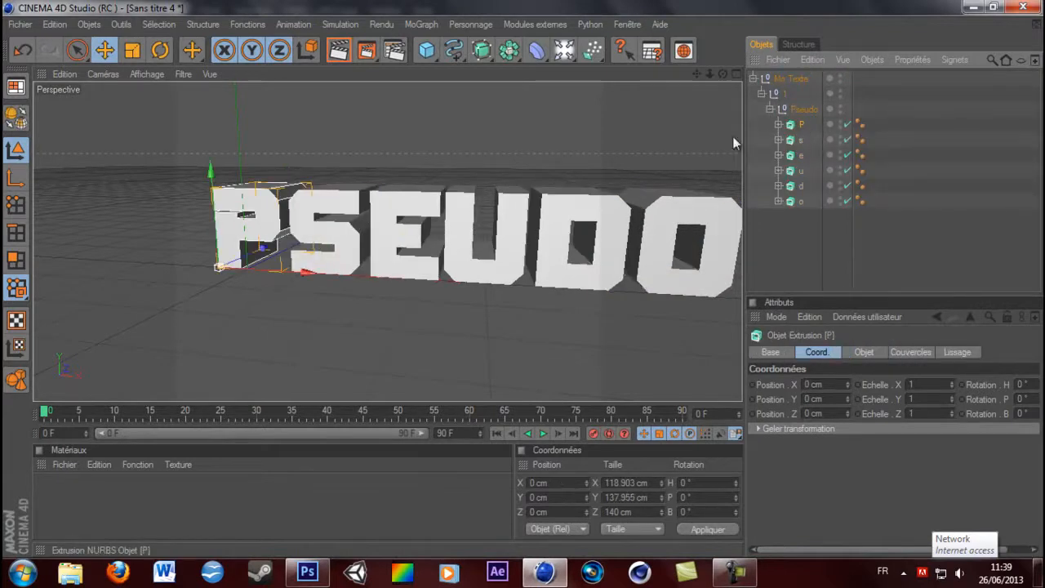
- Try rotating the letter P and undo the rotation
{"action": "key", "text": "r"}
{"action": "mouse_move", "coordinate": [181, 237]}
{"action": "left_mouse_down"}
{"action": "mouse_move", "coordinate": [164, 281]}
{"action": "mouse_move", "coordinate": [206, 316]}
{"action": "mouse_move", "coordinate": [240, 268]}
{"action": "mouse_move", "coordinate": [213, 244]}
{"action": "mouse_move", "coordinate": [181, 281]}
{"action": "mouse_move", "coordinate": [223, 279]}
{"action": "mouse_move", "coordinate": [206, 257]}
{"action": "mouse_move", "coordinate": [204, 278]}
{"action": "mouse_move", "coordinate": [213, 243]}
{"action": "mouse_move", "coordinate": [201, 265]}
{"action": "mouse_move", "coordinate": [226, 281]}
{"action": "mouse_move", "coordinate": [232, 266]}
{"action": "mouse_move", "coordinate": [223, 240]}
{"action": "mouse_move", "coordinate": [193, 231]}
{"action": "left_mouse_up"}
{"action": "key", "text": "ctrl+z"}
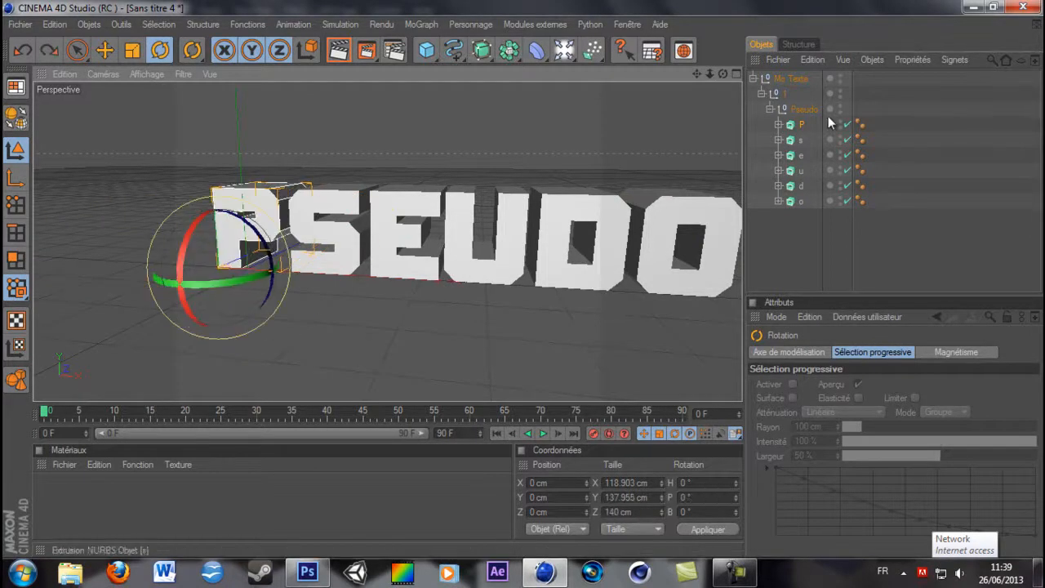
- Try rotating the letter S and undo back to the unconverted Mo Texte object
{"action": "left_click", "coordinate": [777, 124]}
{"action": "left_click", "coordinate": [806, 139]}
{"action": "left_click_drag", "start_coordinate": [236, 282], "coordinate": [208, 310]}
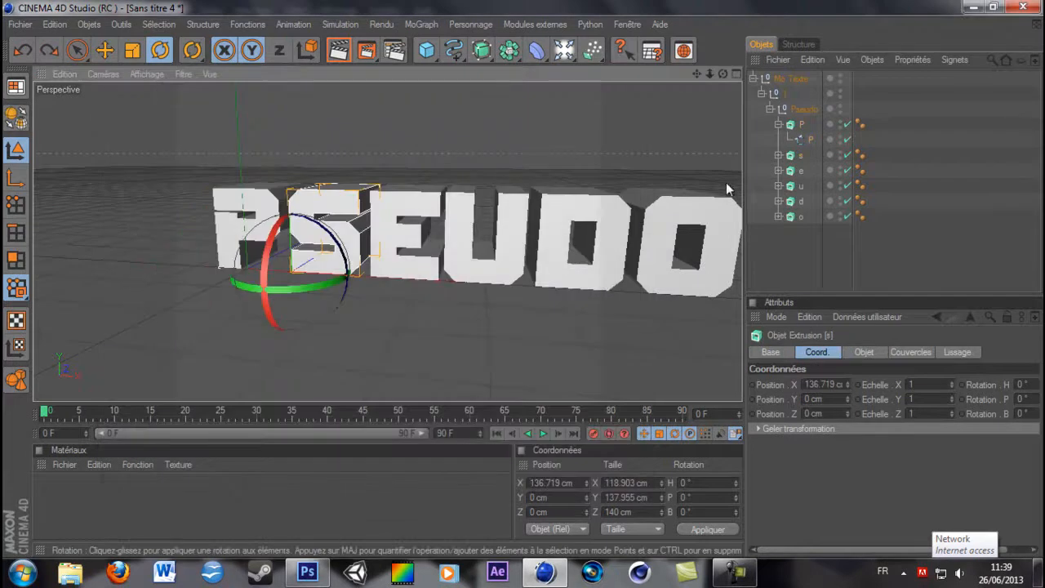
{"action": "left_click", "coordinate": [794, 77]}
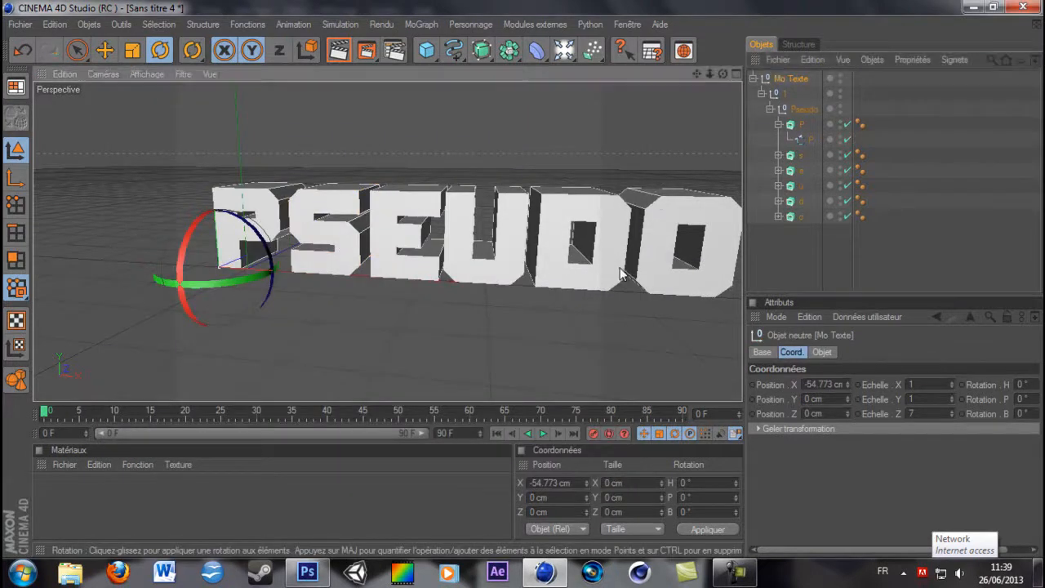
{"action": "key", "text": "ctrl+z"}
- Break the Mo Texte object with the Thrausi plug-in using 50 pieces
{"action": "left_click", "coordinate": [799, 77]}
{"action": "left_click", "coordinate": [471, 24]}
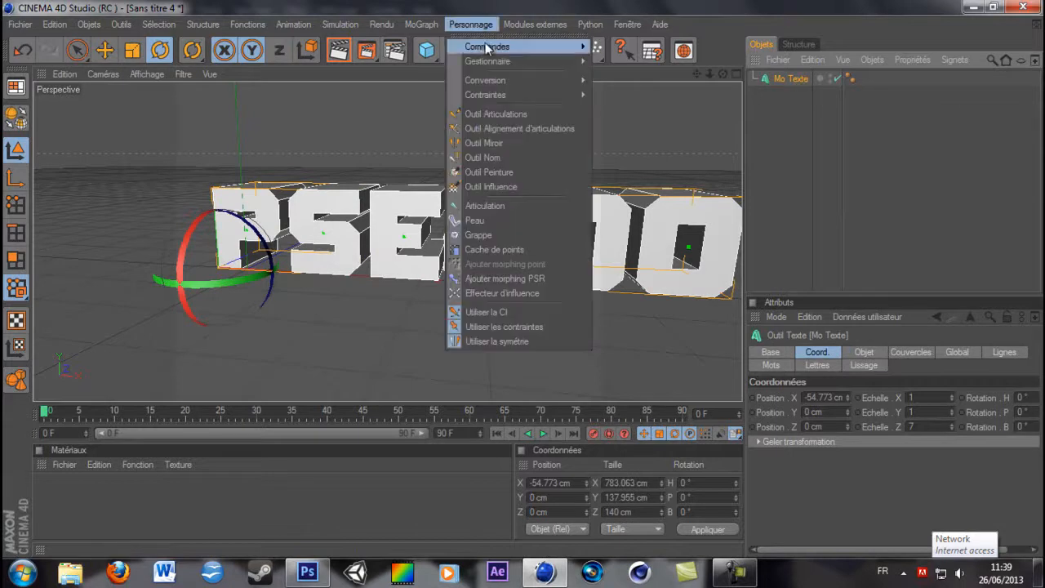
{"action": "mouse_move", "coordinate": [550, 79]}
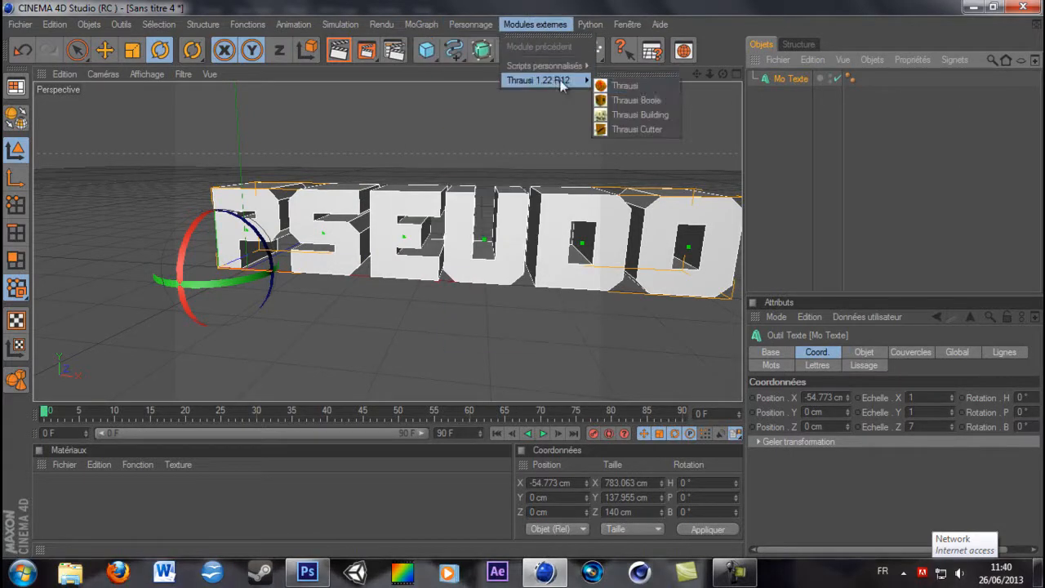
{"action": "left_click", "coordinate": [646, 85]}
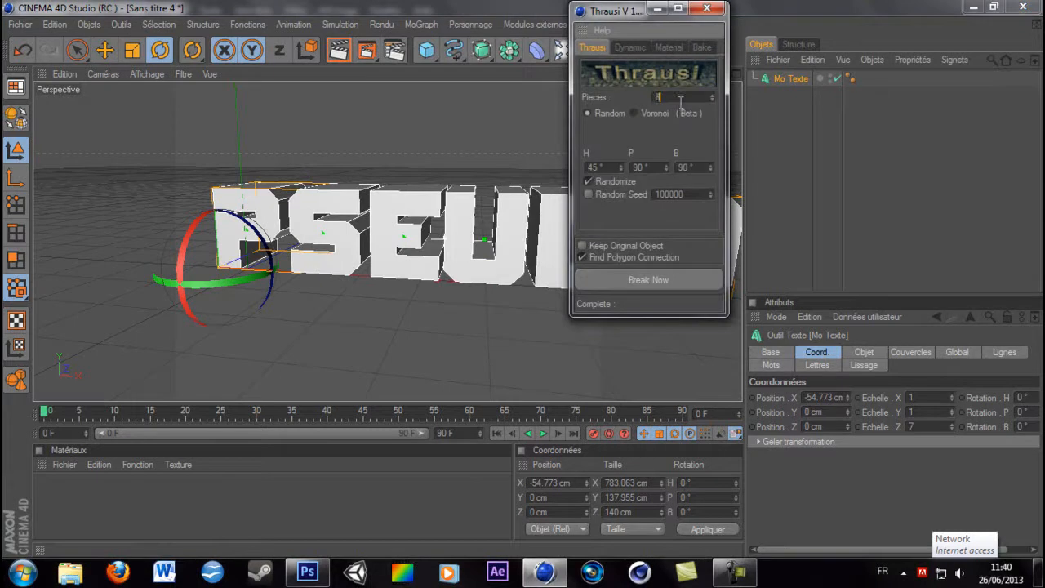
{"action": "type", "text": "50"}
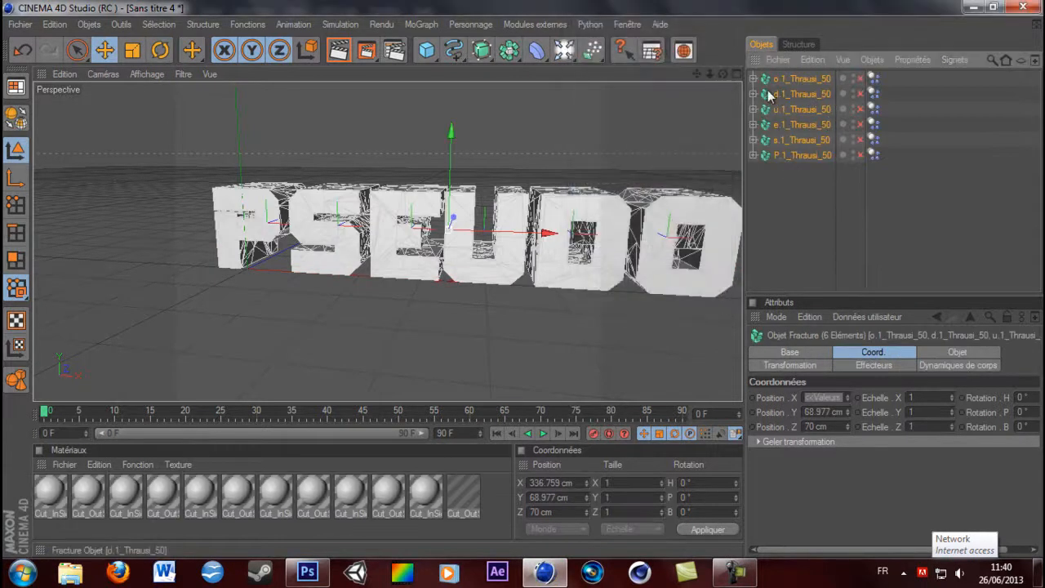
- Group the six Thrausi fracture objects of the letters under one null object
{"action": "left_click", "coordinate": [752, 78]}
{"action": "left_click", "coordinate": [752, 78]}
{"action": "right_click", "coordinate": [813, 121]}
{"action": "left_click", "coordinate": [788, 133]}
{"action": "right_click", "coordinate": [789, 130]}
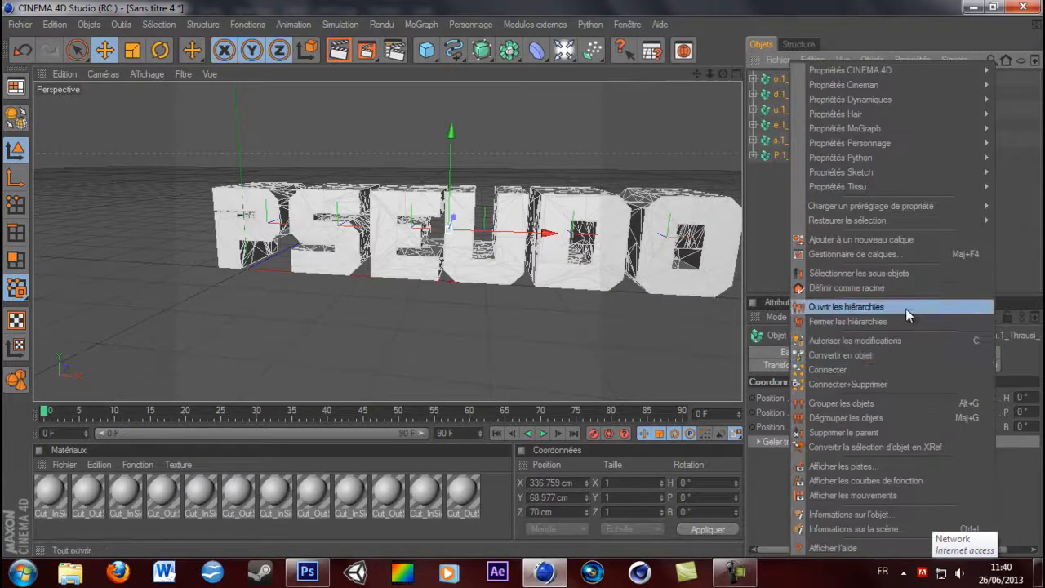
{"action": "left_click", "coordinate": [898, 404]}
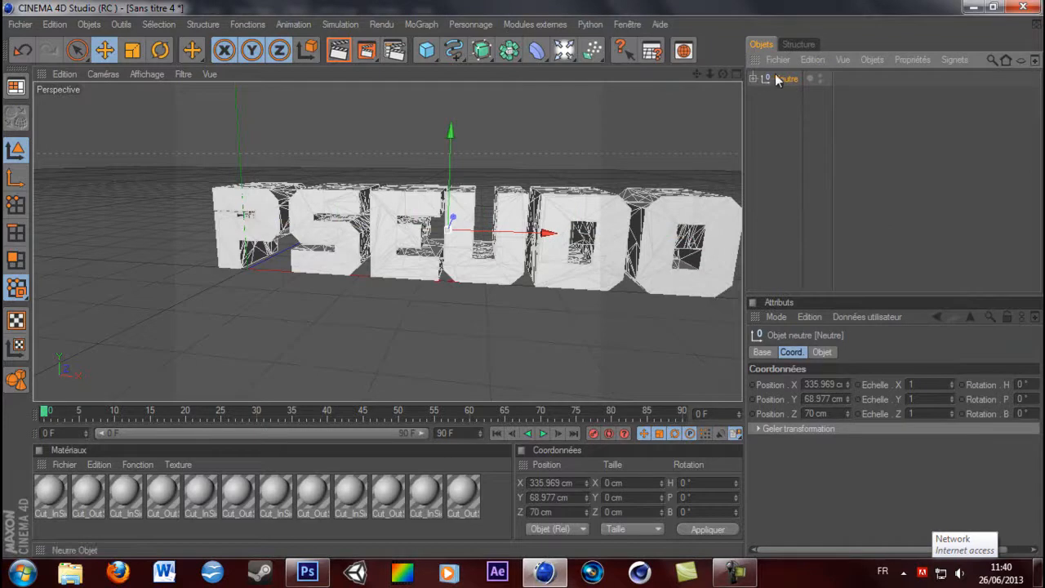
- Expand the Neutre group and rotate the letter P to about 9° heading and -9° pitch
{"action": "left_click", "coordinate": [753, 78]}
{"action": "left_click", "coordinate": [800, 93]}
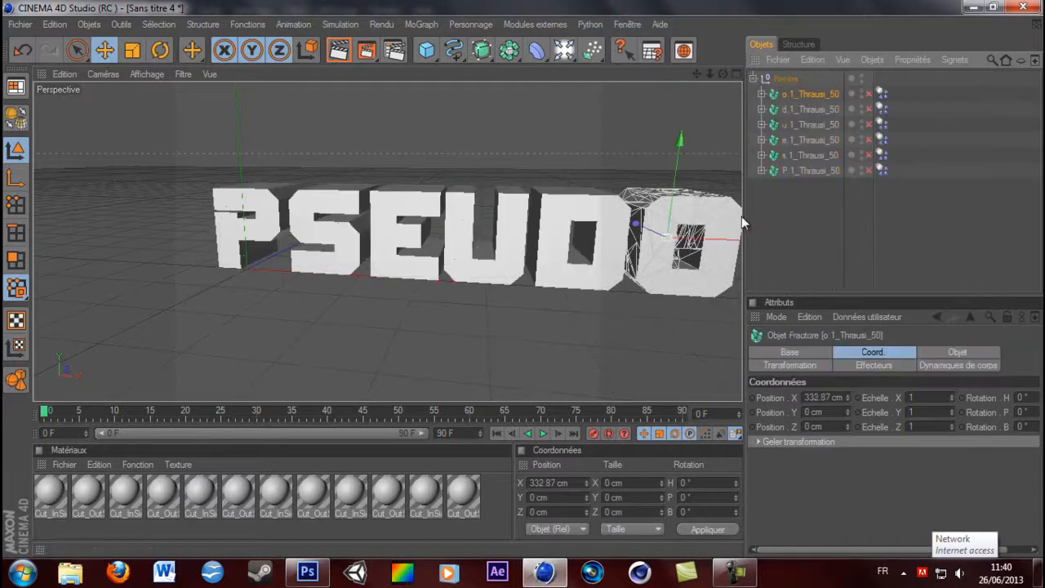
{"action": "left_click", "coordinate": [810, 109]}
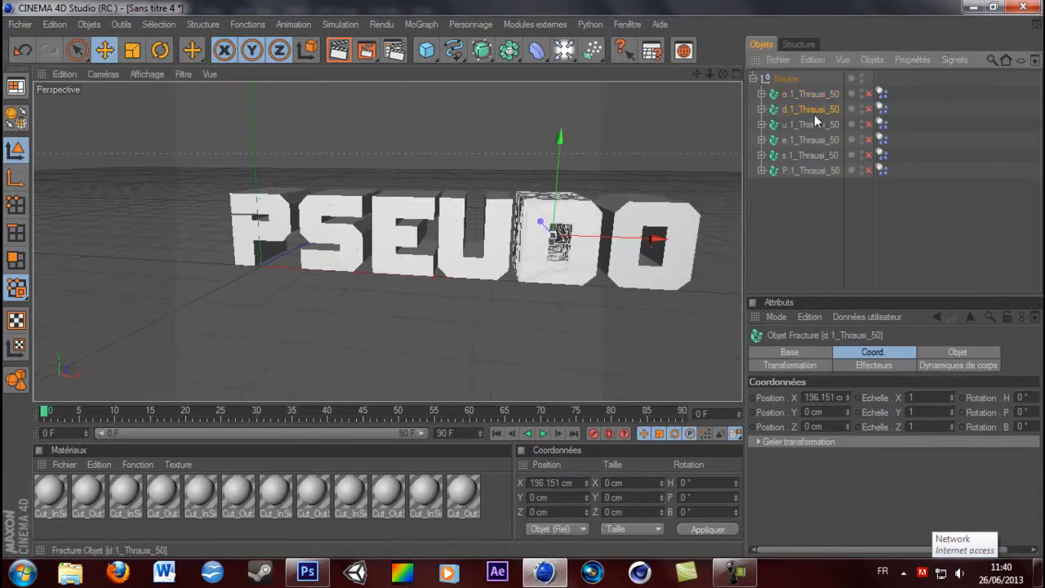
{"action": "left_click", "coordinate": [807, 170]}
{"action": "left_click_drag", "start_coordinate": [424, 204], "coordinate": [270, 232], "text": "alt"}
{"action": "key", "text": "r"}
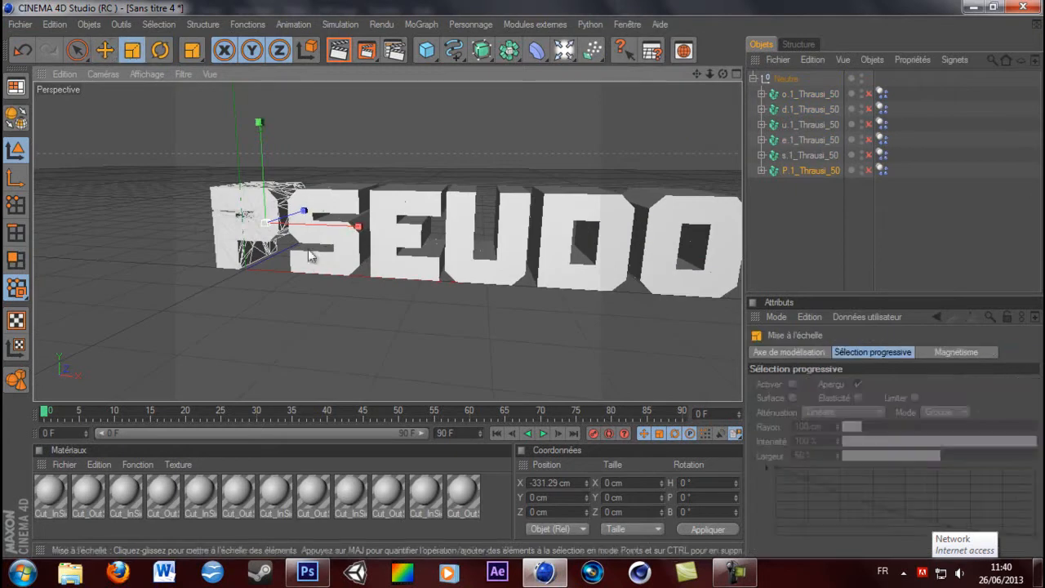
{"action": "left_click_drag", "start_coordinate": [295, 222], "coordinate": [248, 199]}
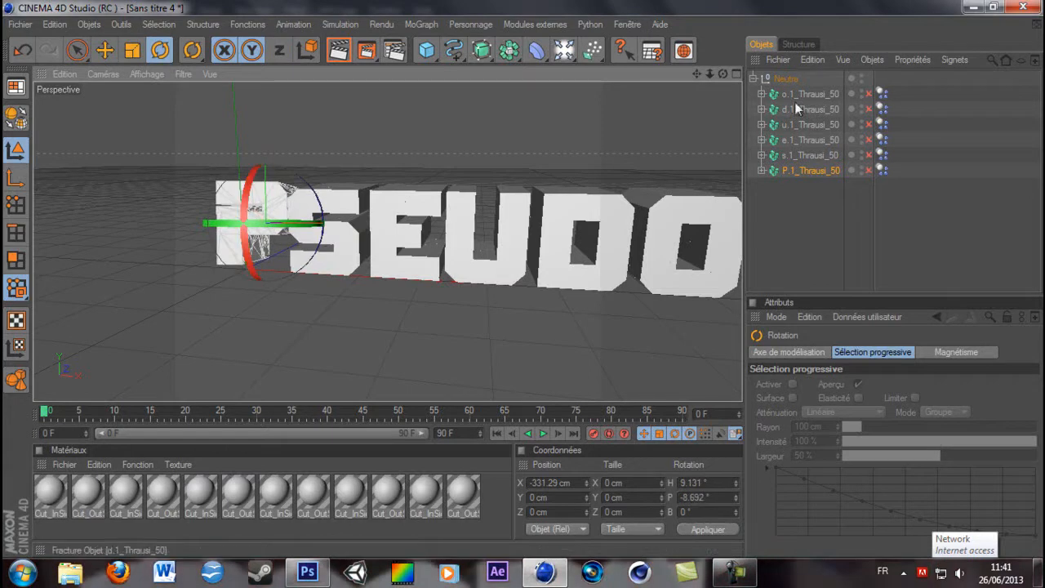
- Move the letter S closer to the P, to about X -209 cm, and rotate it at an angle
{"action": "left_click_drag", "start_coordinate": [723, 74], "coordinate": [523, 278]}
{"action": "left_click", "coordinate": [810, 155]}
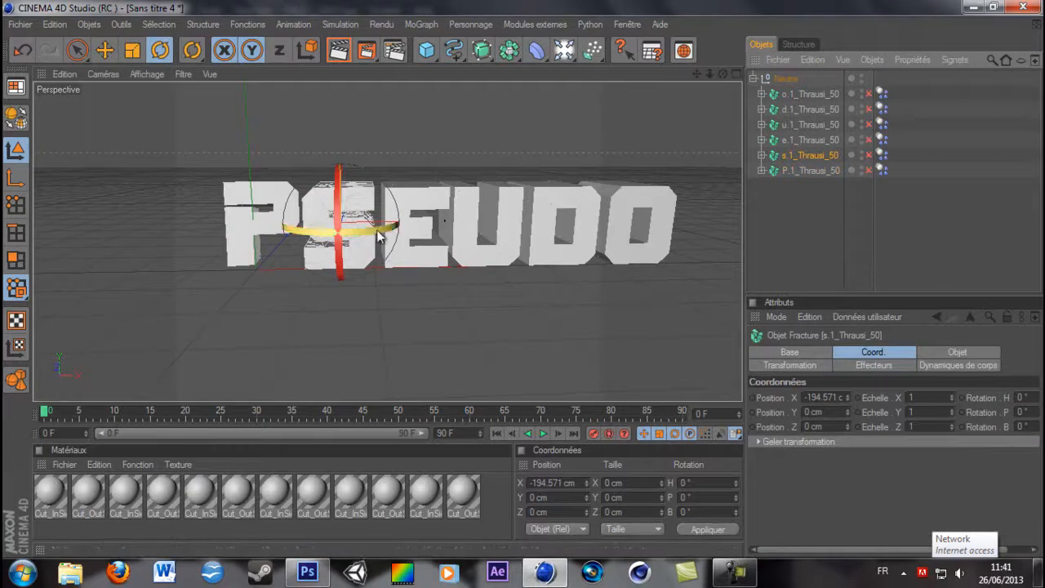
{"action": "key", "text": "e"}
{"action": "left_click_drag", "start_coordinate": [361, 234], "coordinate": [522, 279]}
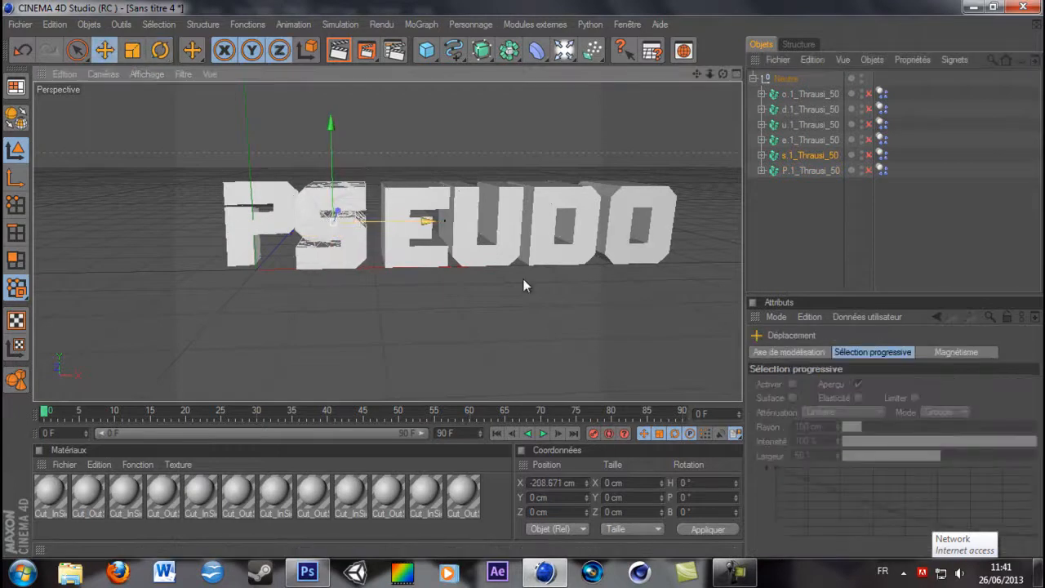
{"action": "key", "text": "r"}
{"action": "left_click_drag", "start_coordinate": [330, 195], "coordinate": [524, 279]}
- Rotate the letter E to about -13° heading and move it to about X -55 cm, Z 53 cm
{"action": "key", "text": "e"}
{"action": "left_click", "coordinate": [808, 140]}
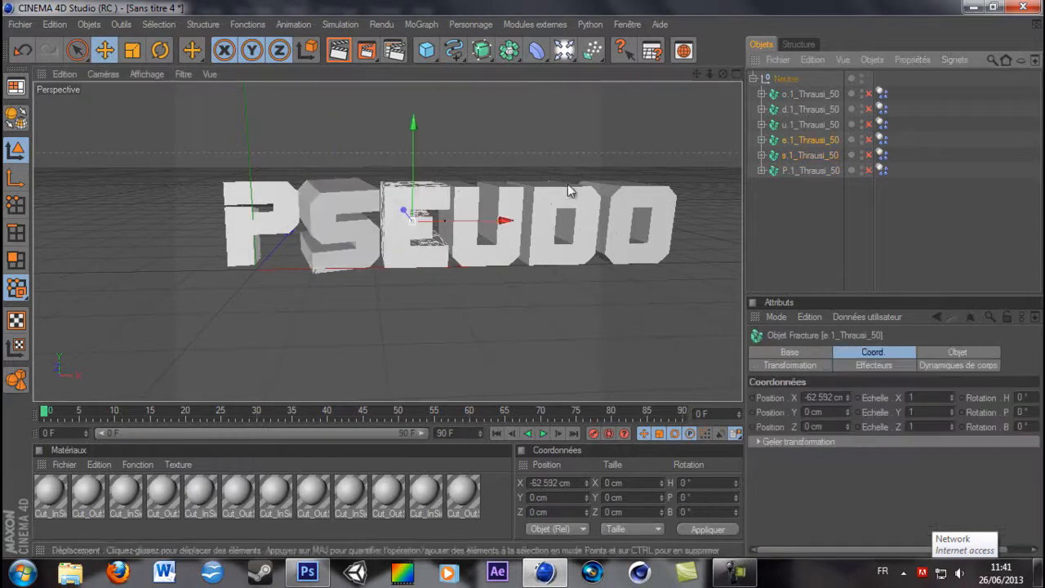
{"action": "left_click_drag", "start_coordinate": [466, 227], "coordinate": [525, 282]}
{"action": "key", "text": "r"}
{"action": "left_click_drag", "start_coordinate": [454, 235], "coordinate": [442, 238]}
{"action": "key", "text": "e"}
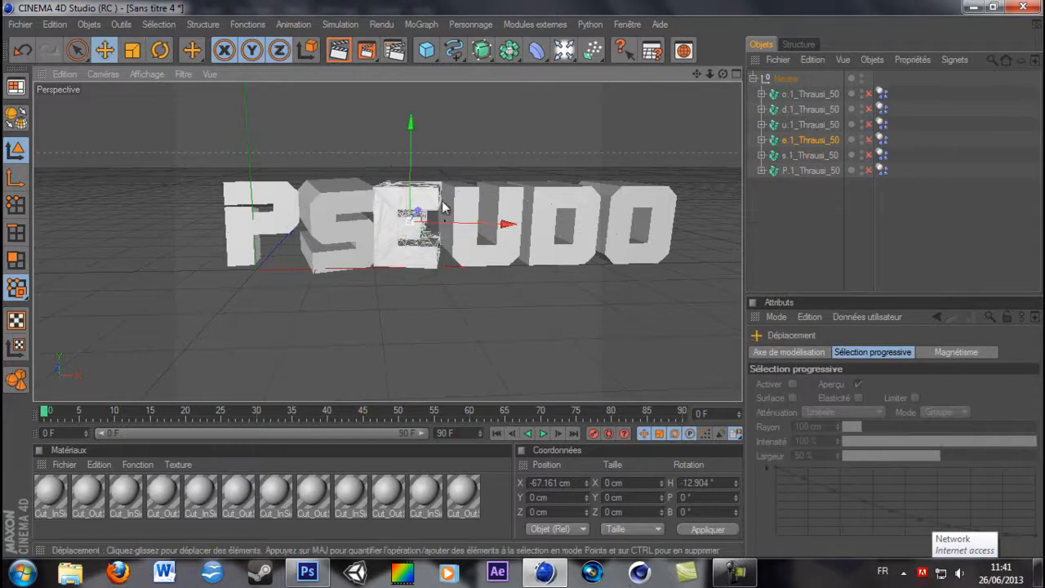
{"action": "left_click_drag", "start_coordinate": [524, 280], "coordinate": [464, 211]}
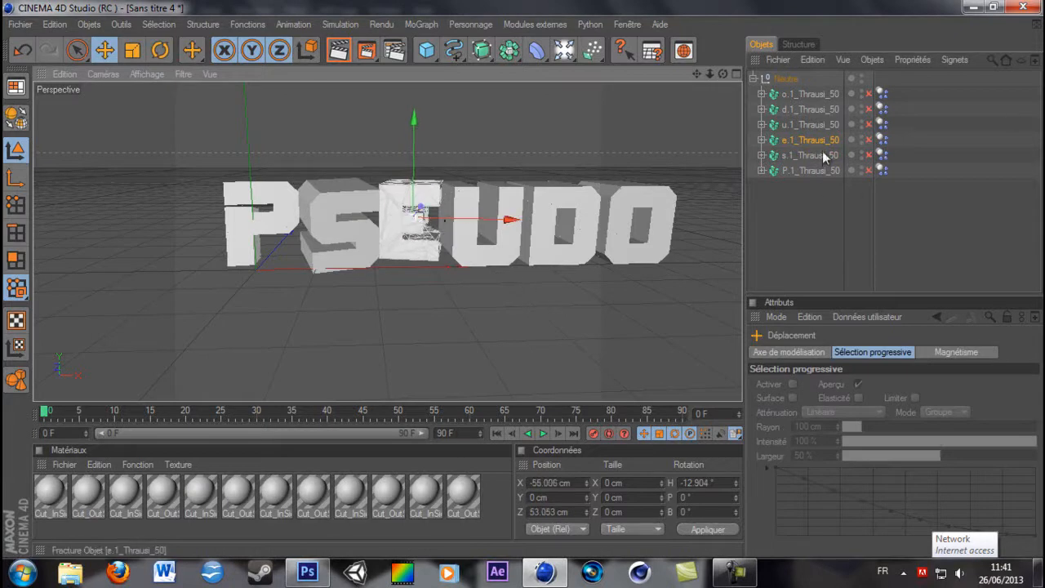
- Rotate the letter U to about -25° heading and tilt it, and turn the letter D at an angle
{"action": "left_click", "coordinate": [828, 129]}
{"action": "key", "text": "r"}
{"action": "mouse_move", "coordinate": [533, 230]}
{"action": "left_mouse_down"}
{"action": "mouse_move", "coordinate": [518, 226]}
{"action": "mouse_move", "coordinate": [544, 237]}
{"action": "left_mouse_up"}
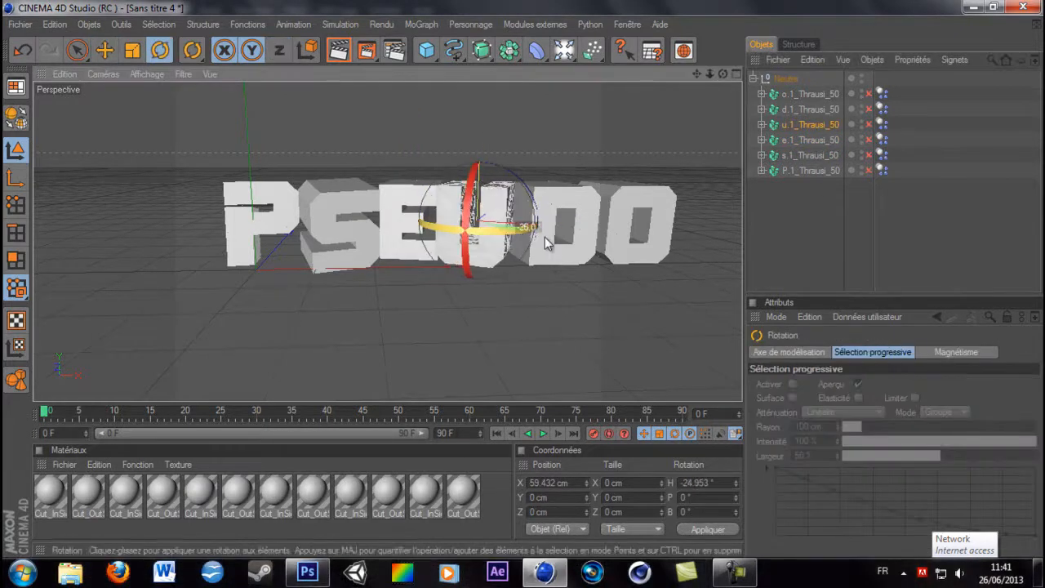
{"action": "left_click_drag", "start_coordinate": [470, 206], "coordinate": [474, 188]}
{"action": "left_click", "coordinate": [790, 110]}
{"action": "left_click_drag", "start_coordinate": [572, 243], "coordinate": [562, 263]}
- Rotate the final letter O to about 10.5° heading and move it to about X 306 cm, Z -5 cm
{"action": "left_click", "coordinate": [804, 94]}
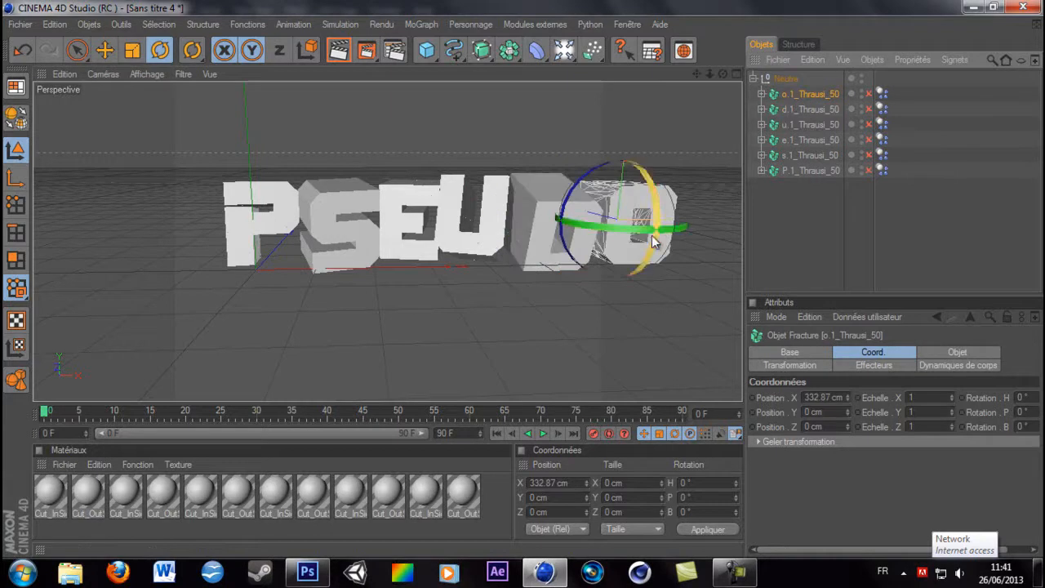
{"action": "mouse_move", "coordinate": [657, 222]}
{"action": "left_mouse_down"}
{"action": "mouse_move", "coordinate": [687, 227]}
{"action": "mouse_move", "coordinate": [660, 220]}
{"action": "left_mouse_up"}
{"action": "key", "text": "e"}
{"action": "scroll", "coordinate": [655, 128], "scroll_direction": "down", "scroll_amount": 2}
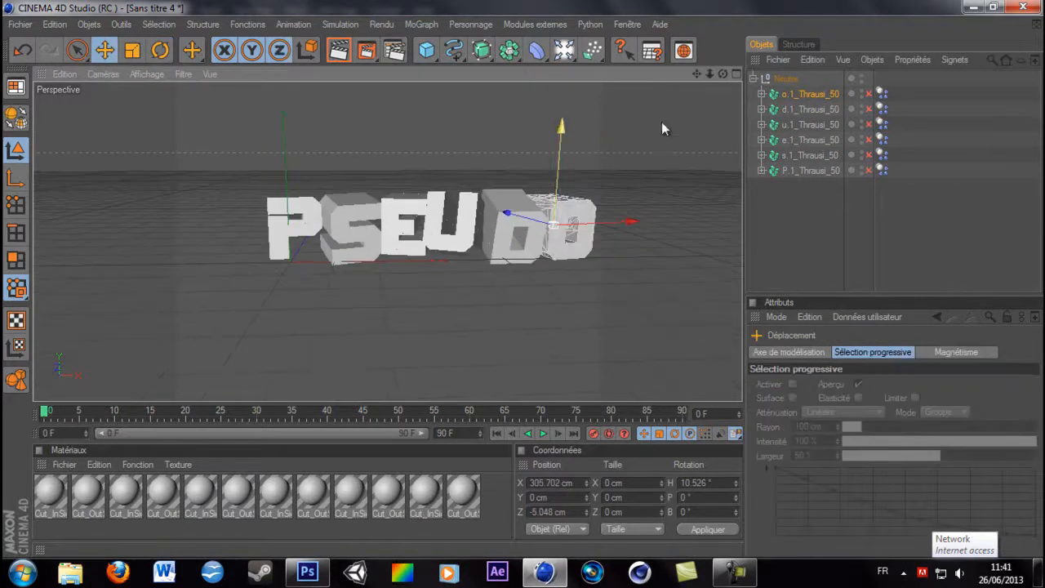
{"action": "left_click_drag", "start_coordinate": [698, 74], "coordinate": [522, 279]}
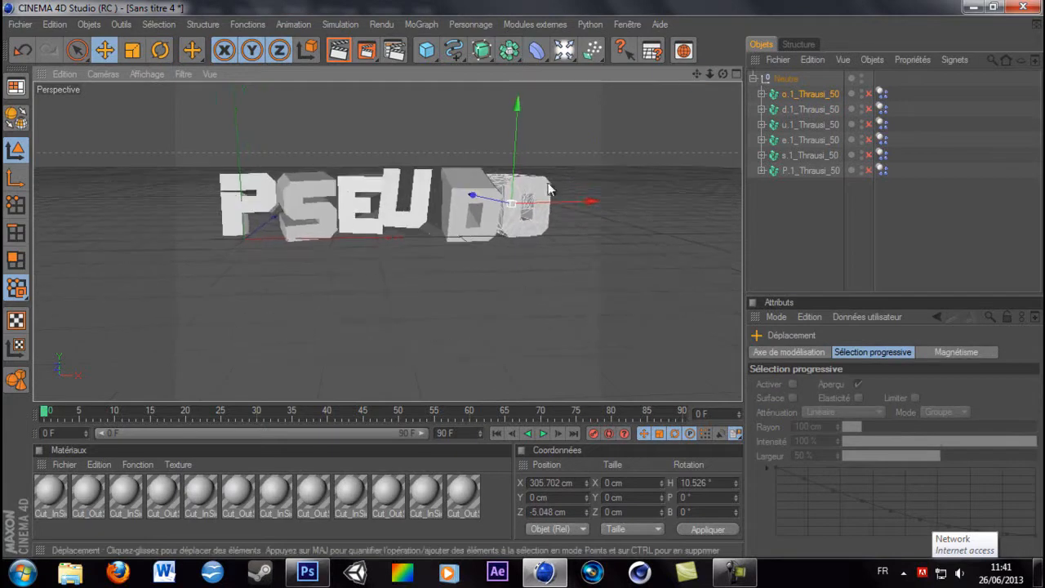
{"action": "scroll", "coordinate": [549, 188], "scroll_direction": "up", "scroll_amount": 1}
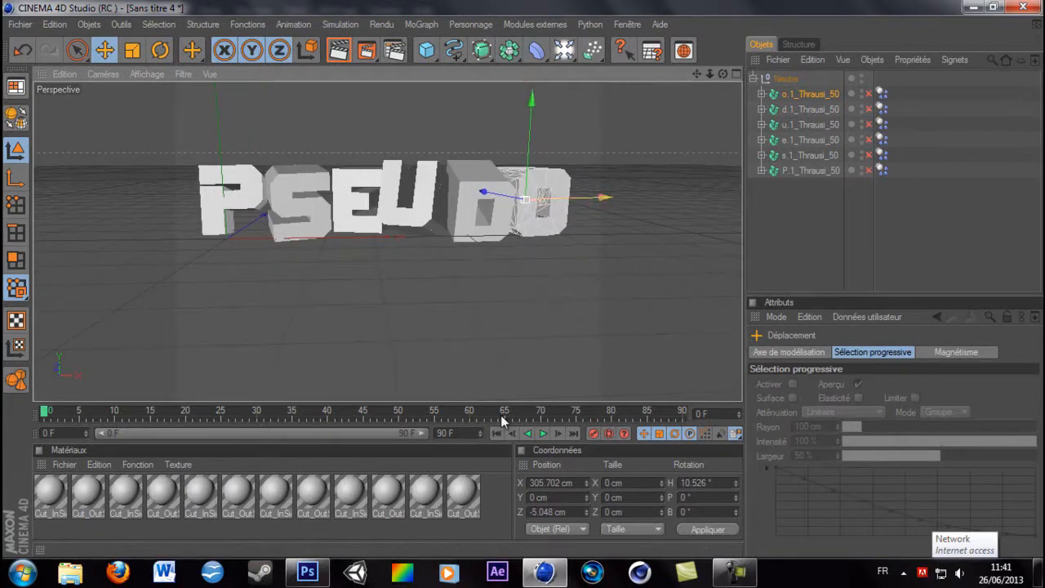
- Delete all the Cut_InSide and Cut_OutSide materials
{"action": "left_click", "coordinate": [475, 509]}
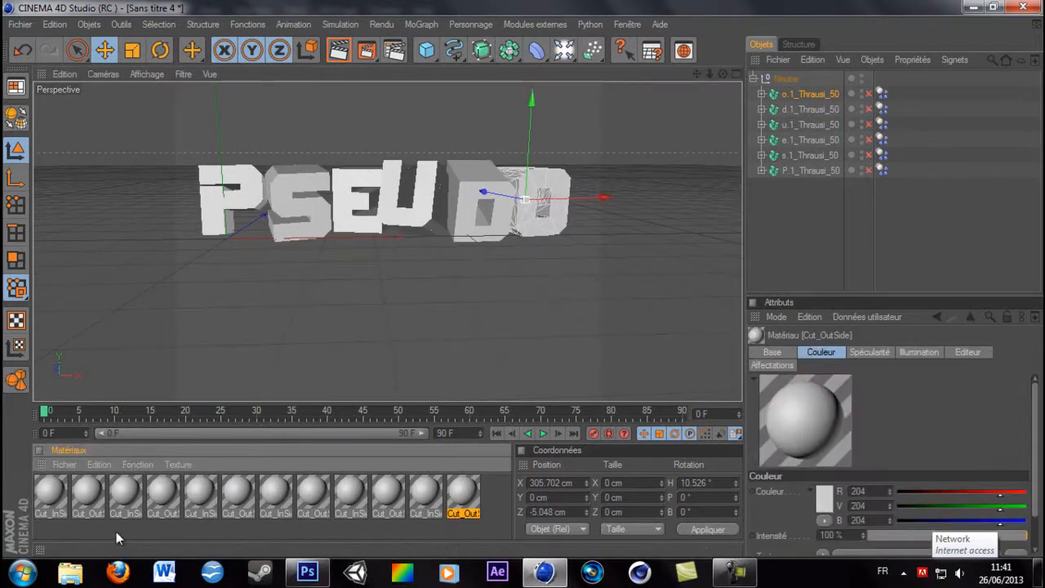
{"action": "left_click", "coordinate": [51, 506], "text": "shift"}
{"action": "key", "text": "Delete"}
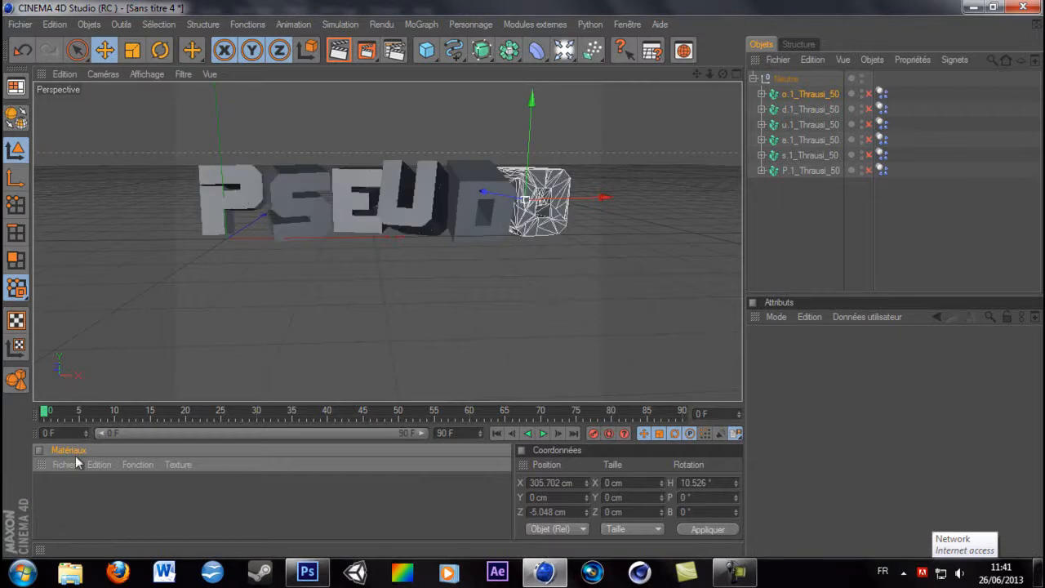
- Create a new material and set its colour to bright blue, R 0, V 229, B 255
{"action": "left_click", "coordinate": [74, 462]}
{"action": "left_click", "coordinate": [115, 274]}
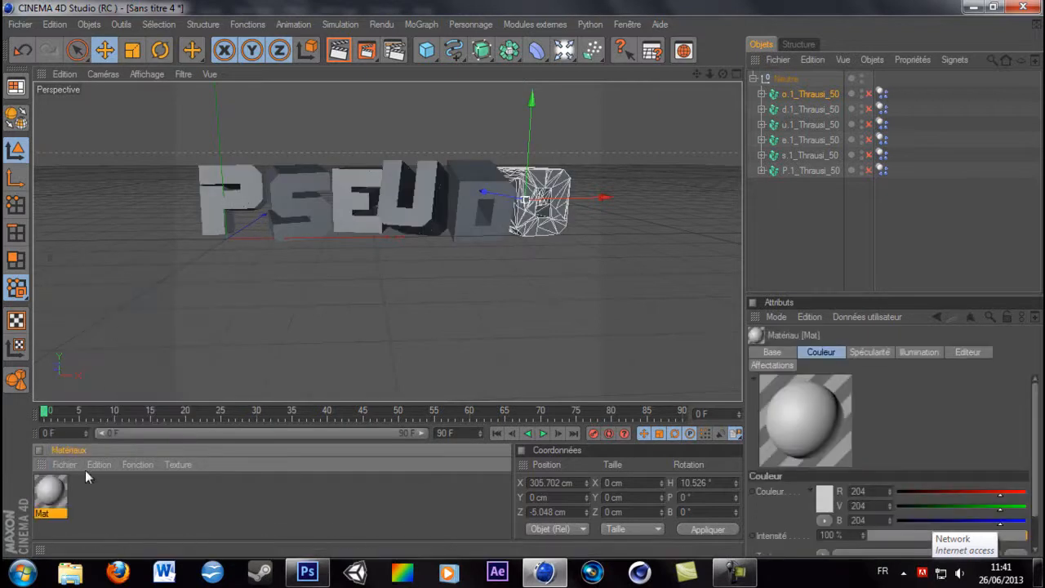
{"action": "double_click", "coordinate": [52, 495]}
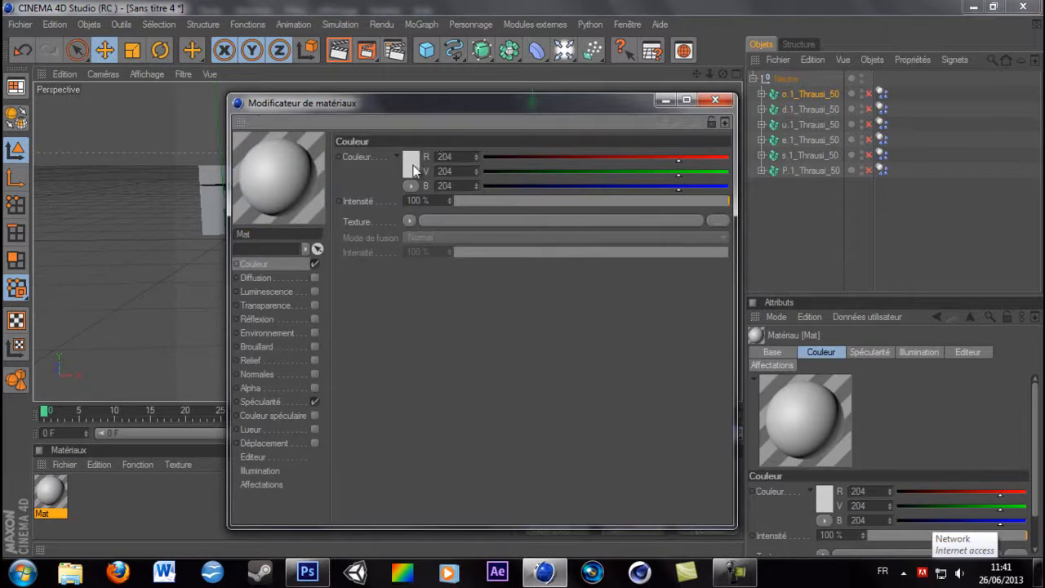
{"action": "left_click", "coordinate": [410, 165]}
{"action": "left_click_drag", "start_coordinate": [452, 107], "coordinate": [423, 113]}
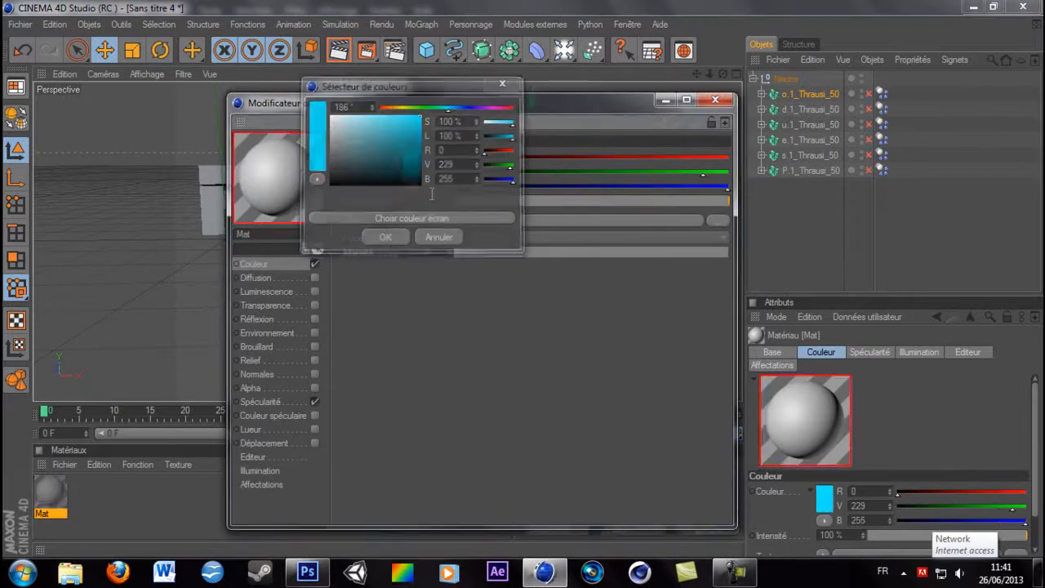
{"action": "left_click", "coordinate": [387, 237]}
- Enable the blue material's glow (Lueur) with internal intensity 50% and external intensity 200%, and close the material editor
{"action": "left_click", "coordinate": [312, 429]}
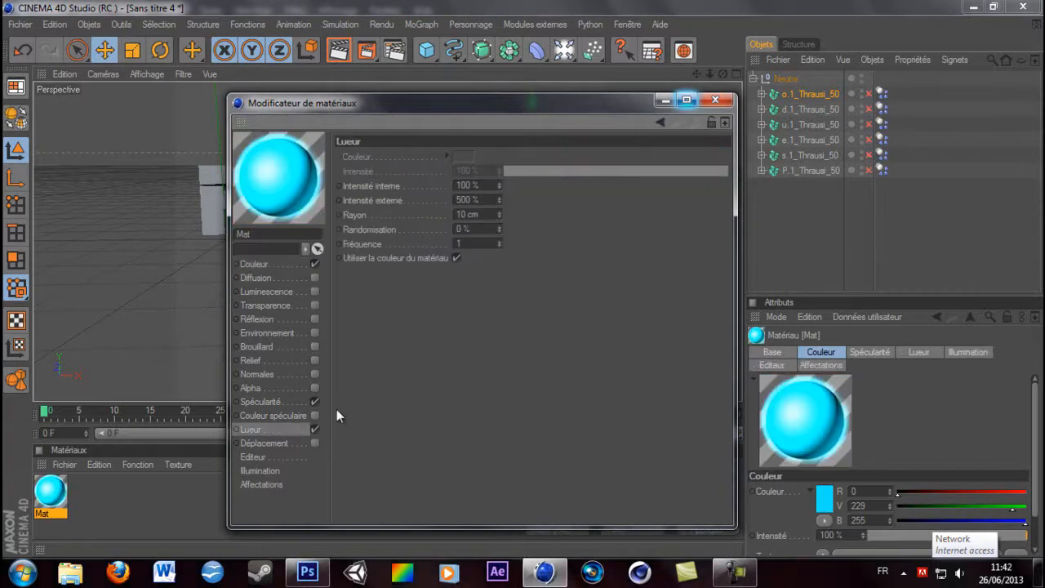
{"action": "left_click_drag", "start_coordinate": [484, 187], "coordinate": [418, 184]}
{"action": "type", "text": "50"}
{"action": "left_click_drag", "start_coordinate": [486, 199], "coordinate": [420, 200]}
{"action": "type", "text": "200"}
{"action": "key", "text": "Return"}
{"action": "left_click", "coordinate": [716, 99]}
- Add the Metal 009 preset from the Prime basic materials in the content library to the scene's materials
{"action": "left_click", "coordinate": [63, 464]}
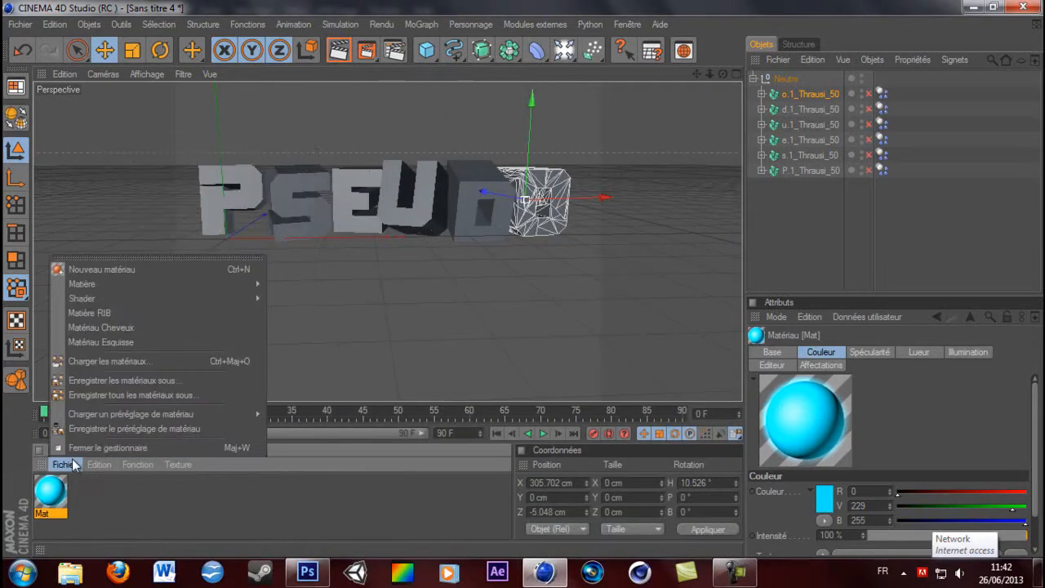
{"action": "left_click", "coordinate": [76, 463]}
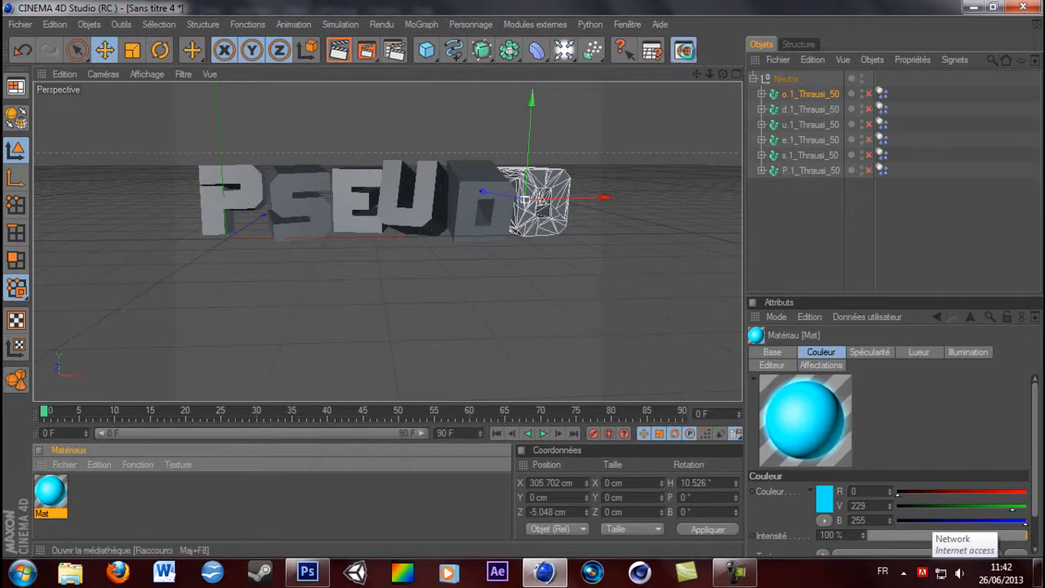
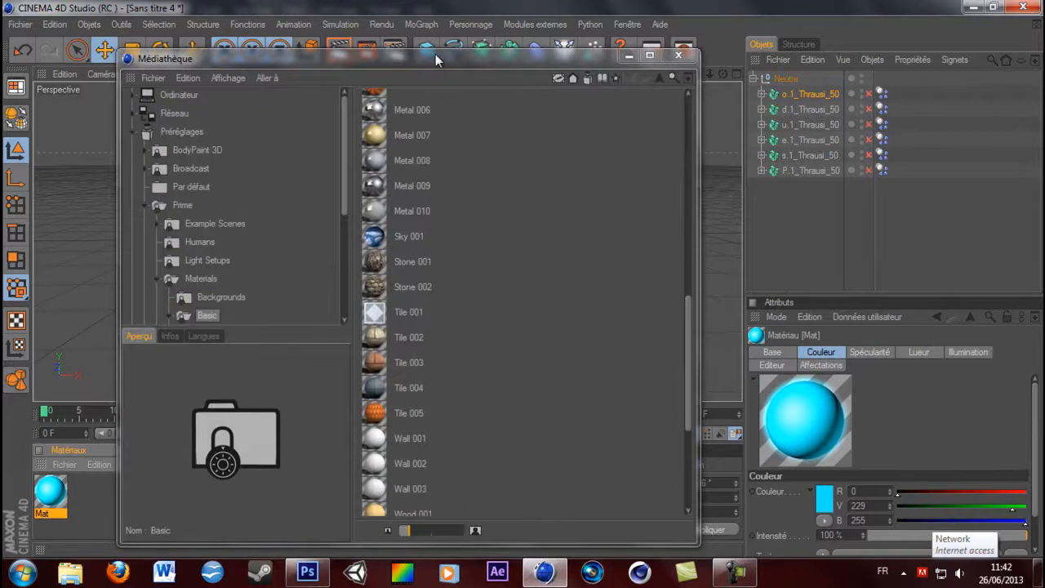
{"action": "left_click_drag", "start_coordinate": [435, 54], "coordinate": [688, 31]}
{"action": "left_click_drag", "start_coordinate": [673, 161], "coordinate": [201, 494]}
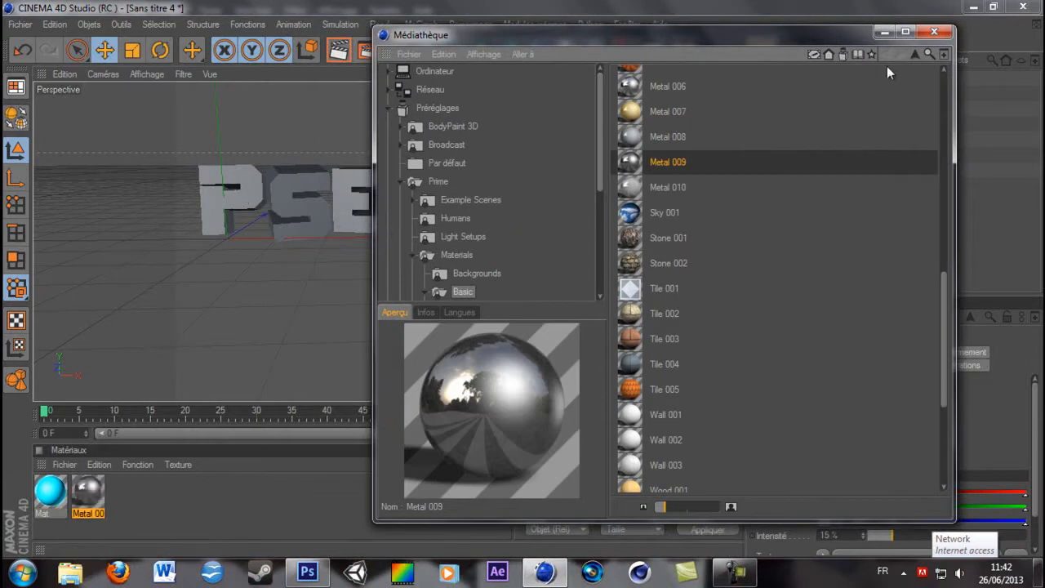
{"action": "left_click", "coordinate": [939, 34]}
- Apply the blue Mat and Metal 009 materials to the Neutre group, with Metal 009 last, and render a preview
{"action": "left_click_drag", "start_coordinate": [102, 483], "coordinate": [783, 79]}
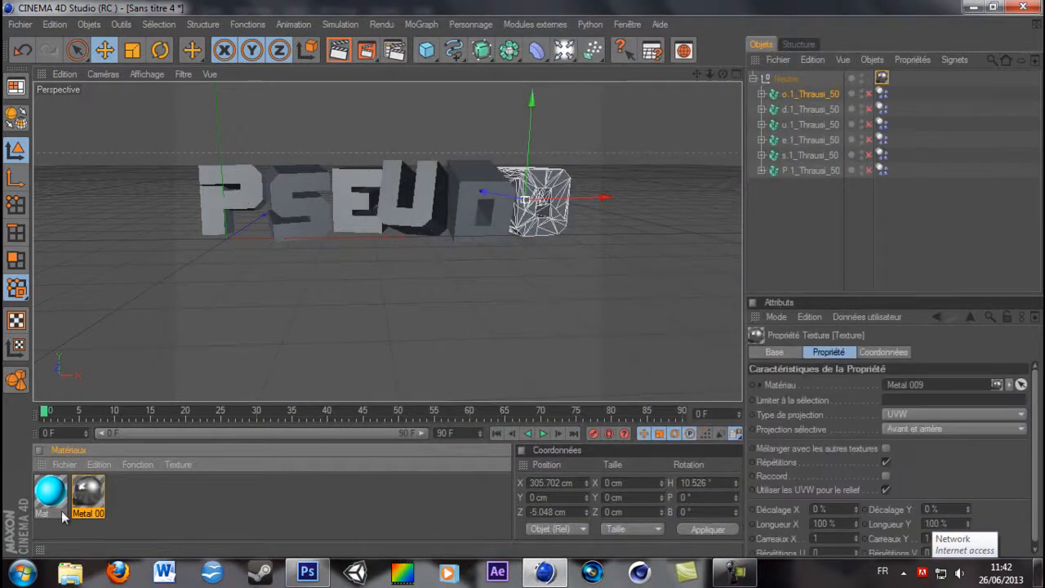
{"action": "left_click_drag", "start_coordinate": [652, 237], "coordinate": [786, 79]}
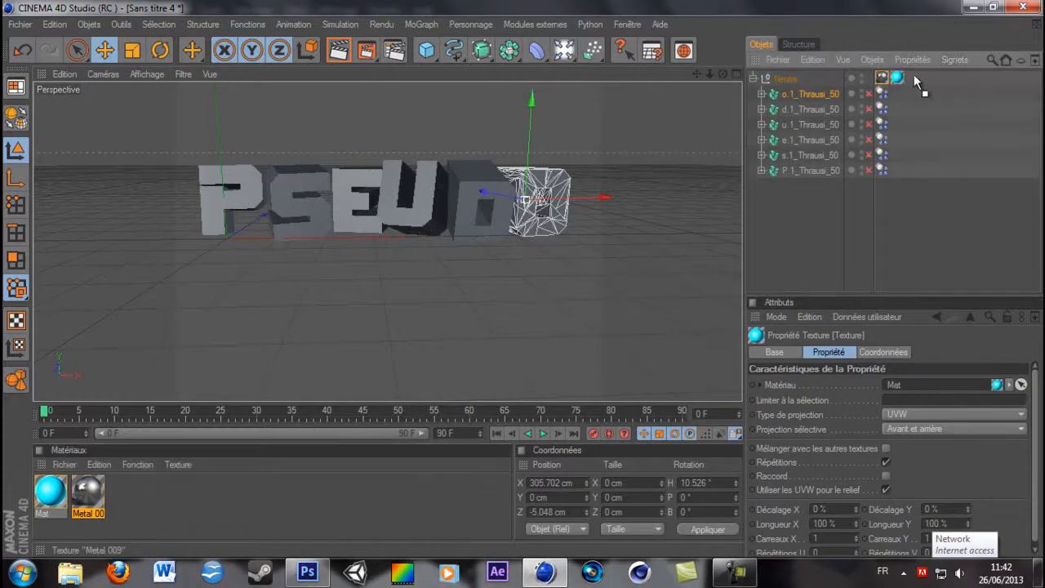
{"action": "left_click", "coordinate": [909, 400]}
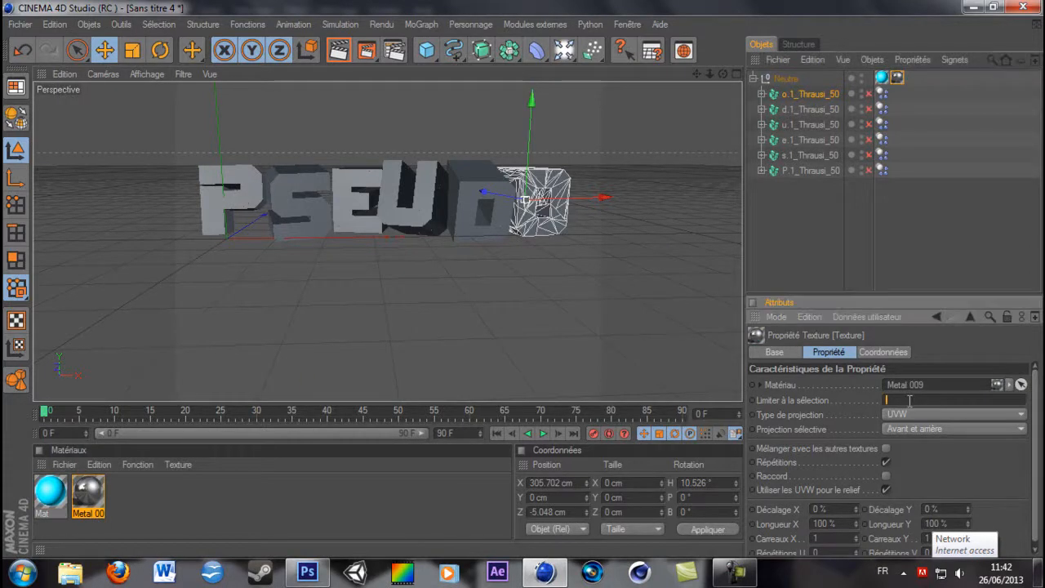
{"action": "left_click", "coordinate": [971, 155]}
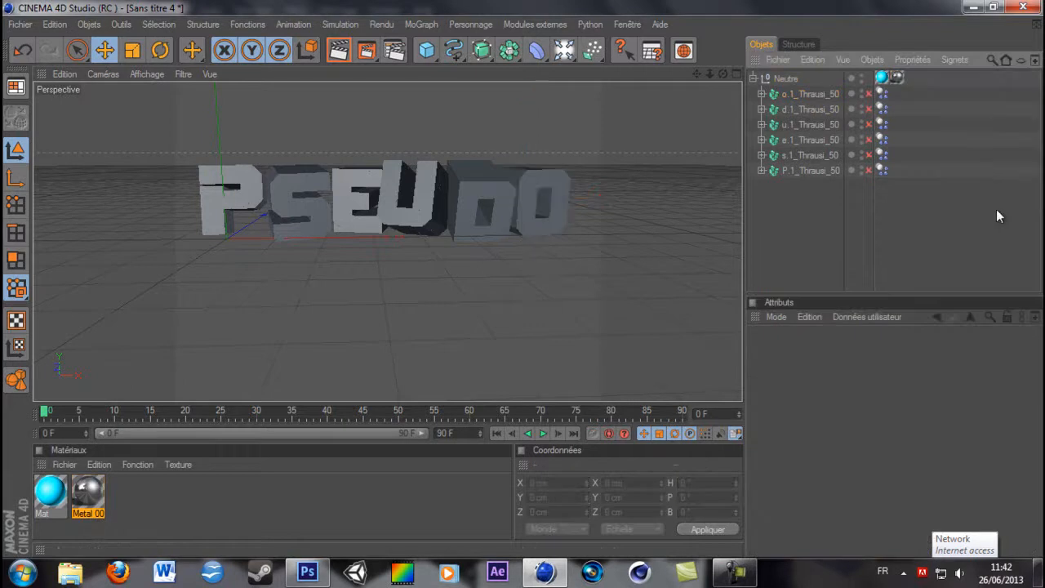
{"action": "left_click", "coordinate": [337, 51]}
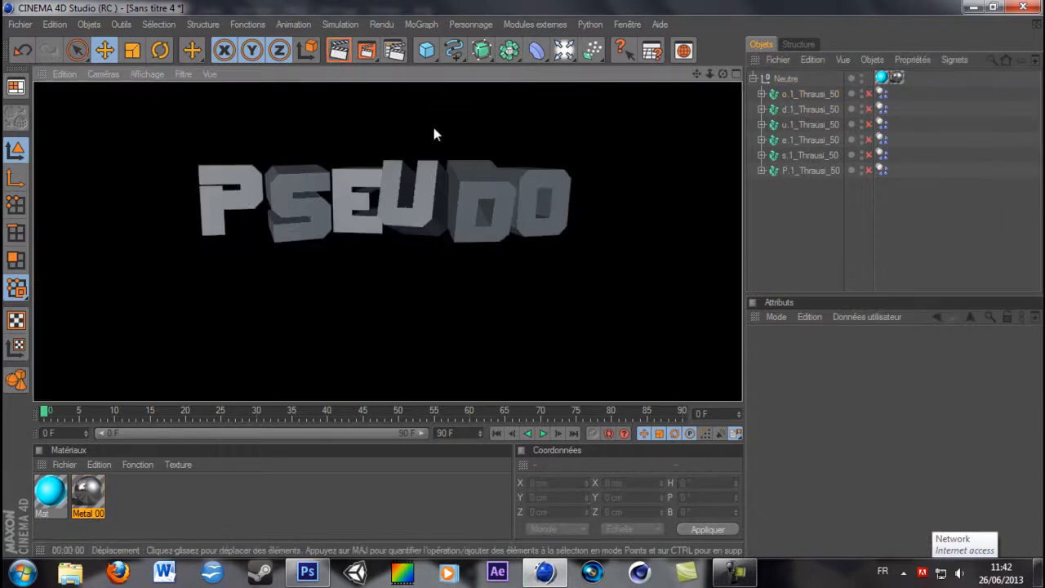
{"action": "left_click", "coordinate": [433, 128]}
- Copy the Neutre group's Mat and Metal 009 texture tags onto all six letter fracture objects
{"action": "left_click", "coordinate": [796, 79]}
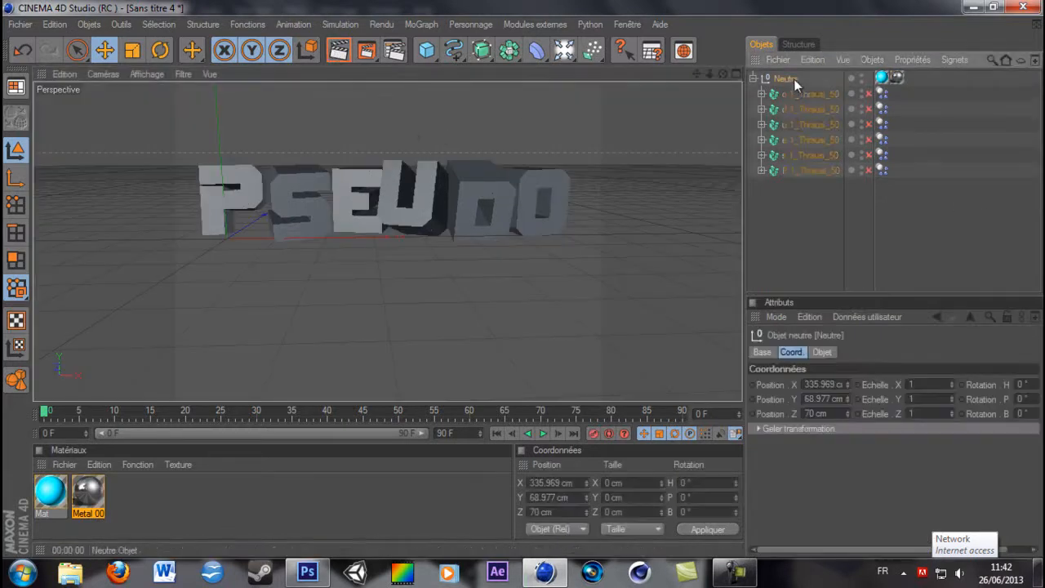
{"action": "left_click", "coordinate": [881, 77]}
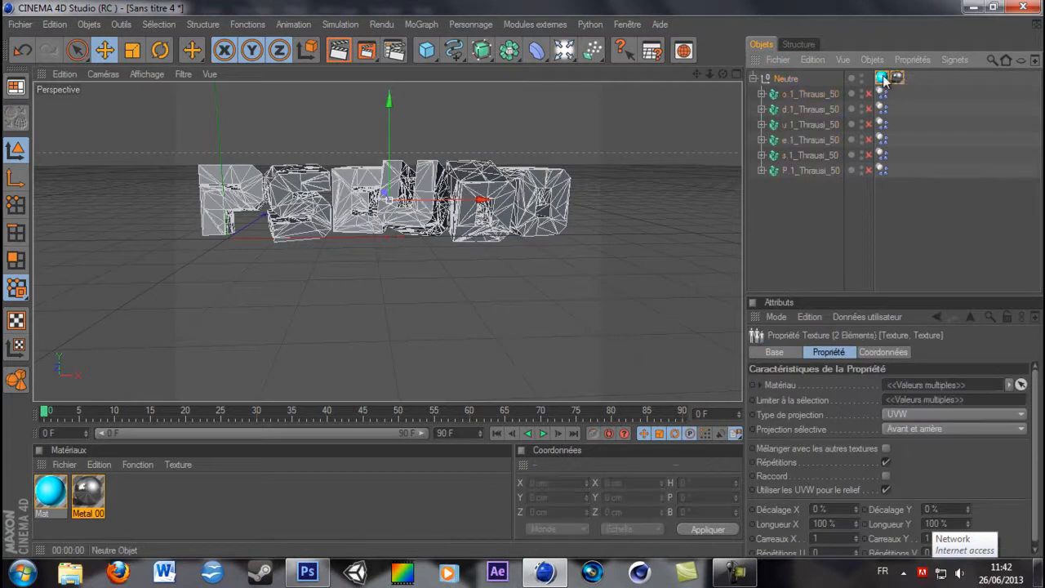
{"action": "left_click", "coordinate": [898, 78], "text": "ctrl"}
{"action": "left_click_drag", "start_coordinate": [901, 82], "coordinate": [903, 170], "text": "ctrl"}
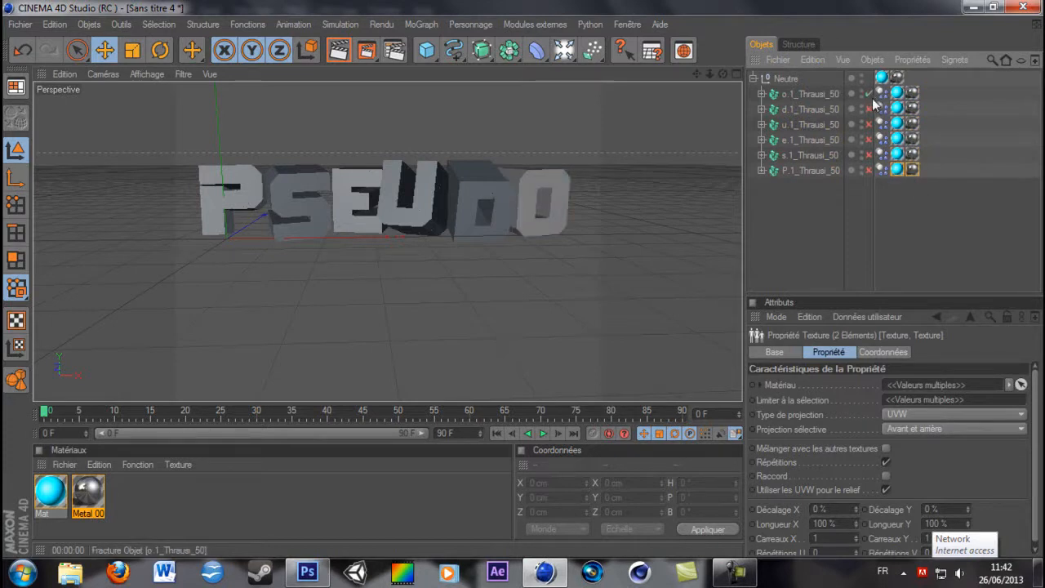
- Enable all six Thrausi fracture objects and render a preview of the view
{"action": "left_click", "coordinate": [870, 95]}
{"action": "left_click", "coordinate": [871, 107]}
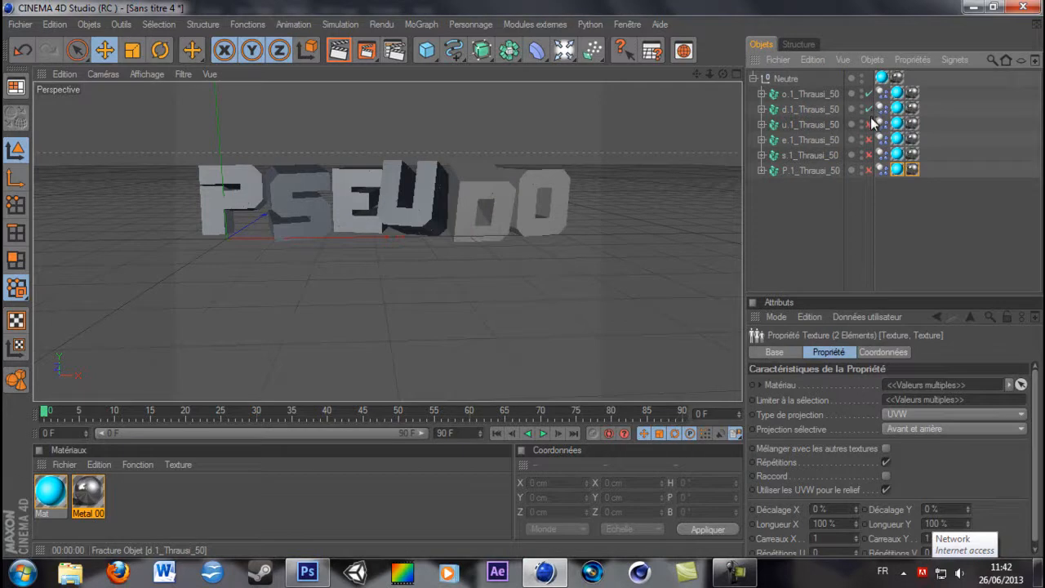
{"action": "left_click", "coordinate": [870, 124]}
{"action": "left_click", "coordinate": [870, 154]}
{"action": "left_click", "coordinate": [870, 170]}
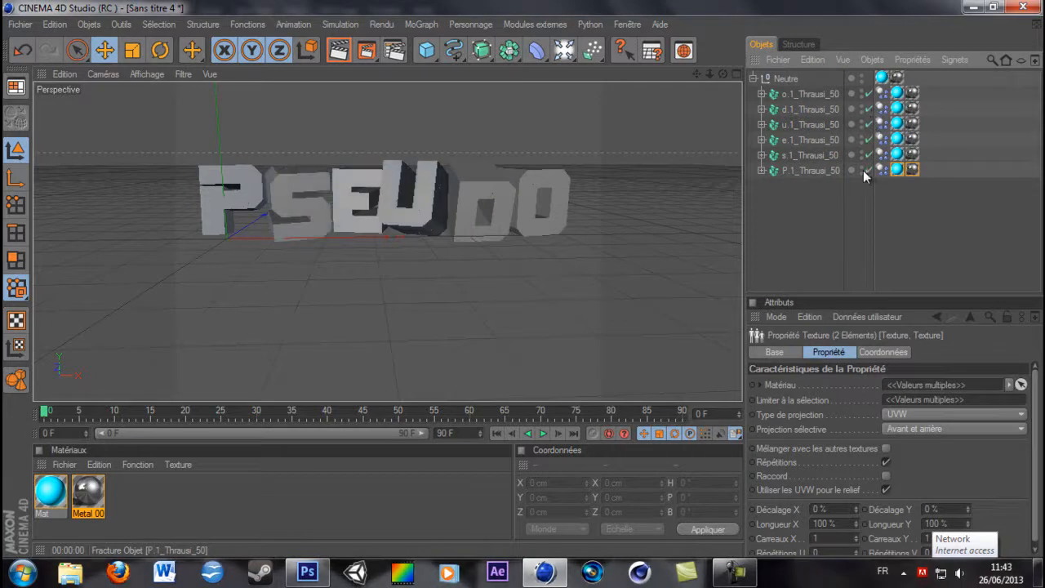
{"action": "left_click", "coordinate": [338, 50]}
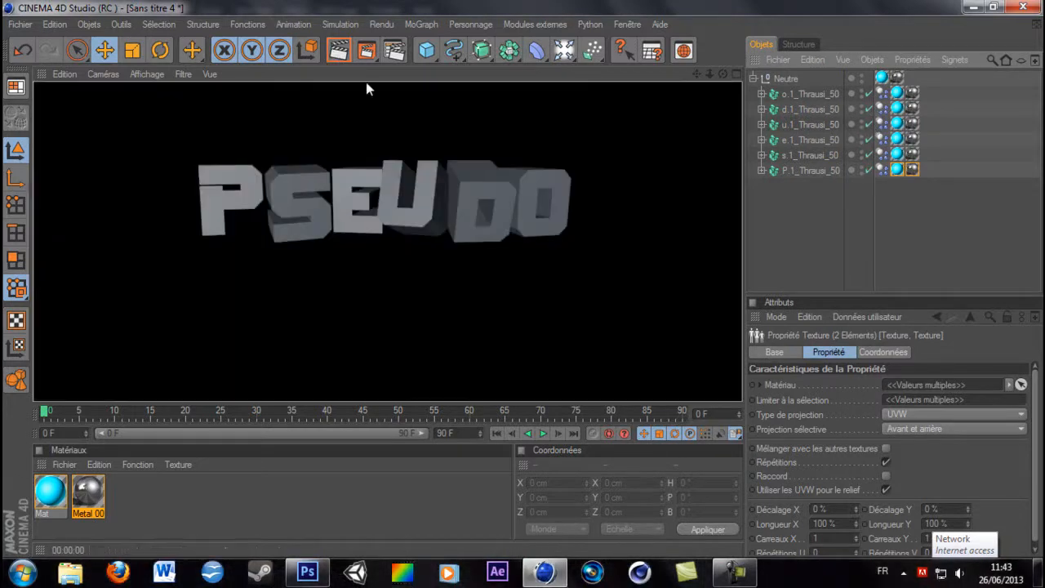
- Disable all six Thrausi fracture objects in the Neutre group
{"action": "left_click", "coordinate": [880, 155]}
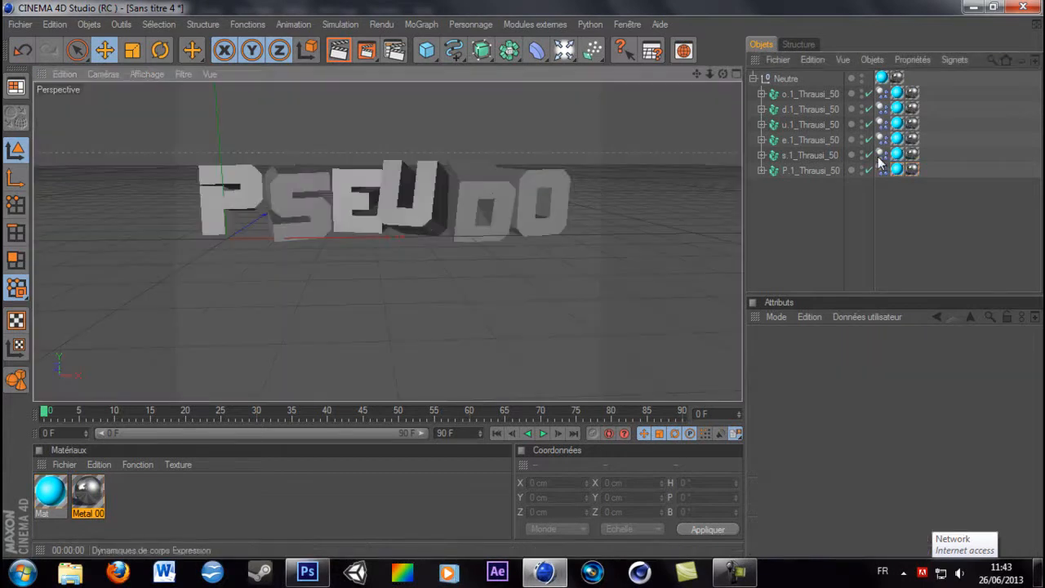
{"action": "left_click", "coordinate": [869, 170]}
{"action": "left_click", "coordinate": [869, 154]}
{"action": "left_click", "coordinate": [869, 140]}
{"action": "left_click", "coordinate": [868, 125]}
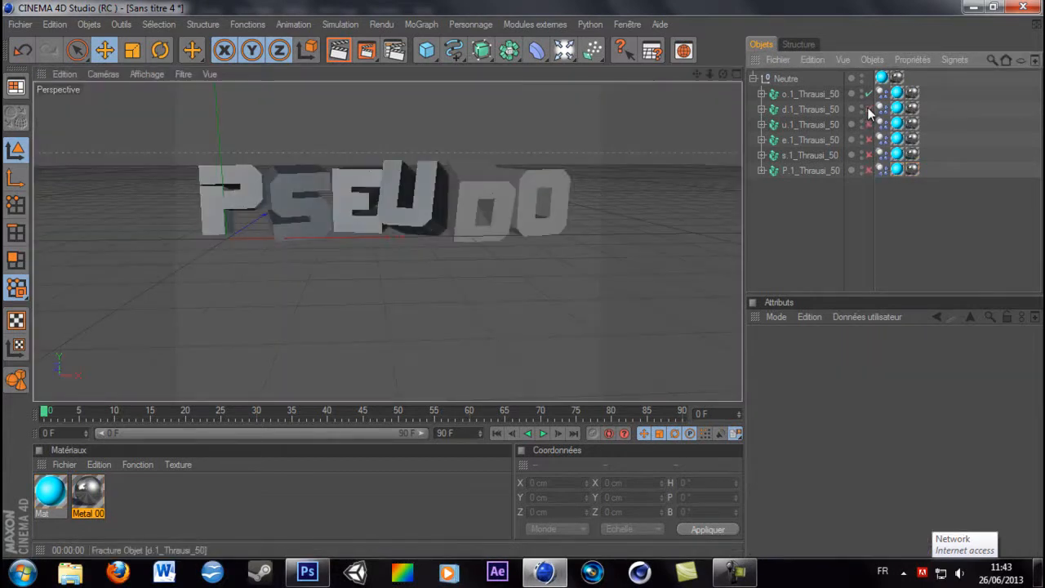
{"action": "left_click", "coordinate": [869, 108]}
{"action": "left_click", "coordinate": [869, 94]}
- Add an Explosion deformer and make it a child of the Neutre group, above the letter fractures
{"action": "left_click", "coordinate": [768, 78]}
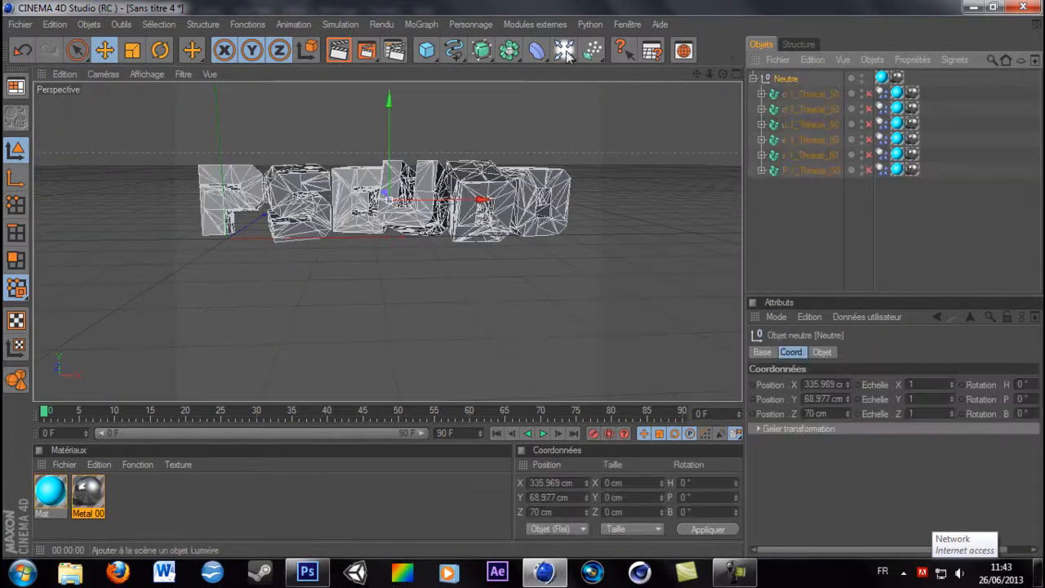
{"action": "left_click", "coordinate": [536, 51]}
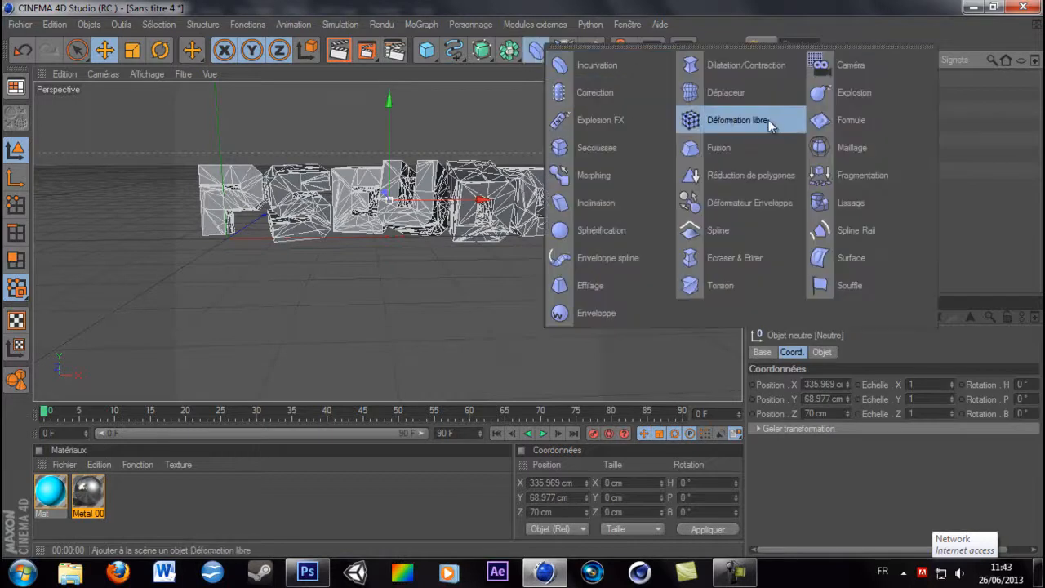
{"action": "left_click", "coordinate": [866, 96]}
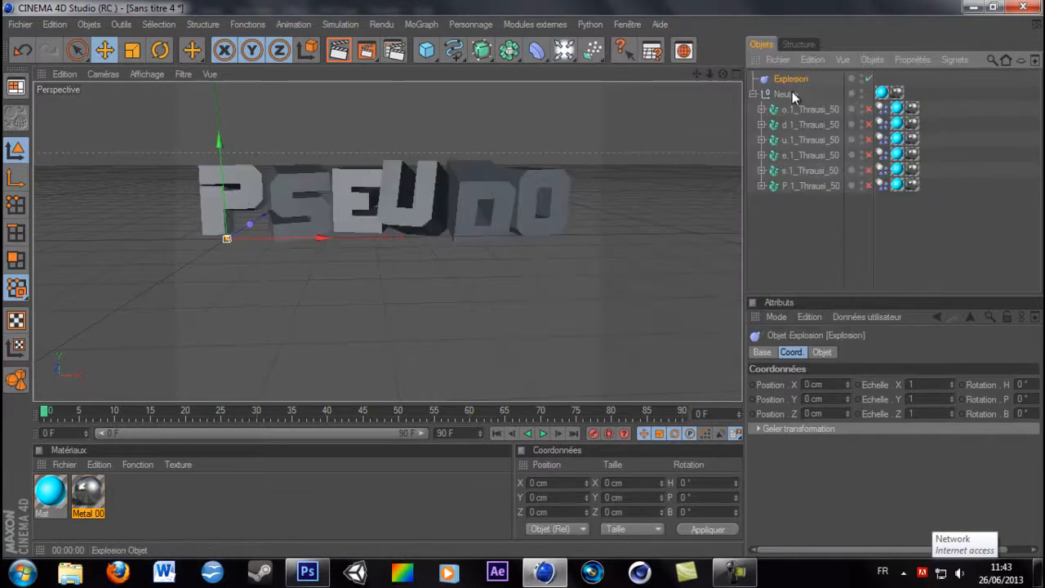
{"action": "left_click_drag", "start_coordinate": [793, 91], "coordinate": [793, 93]}
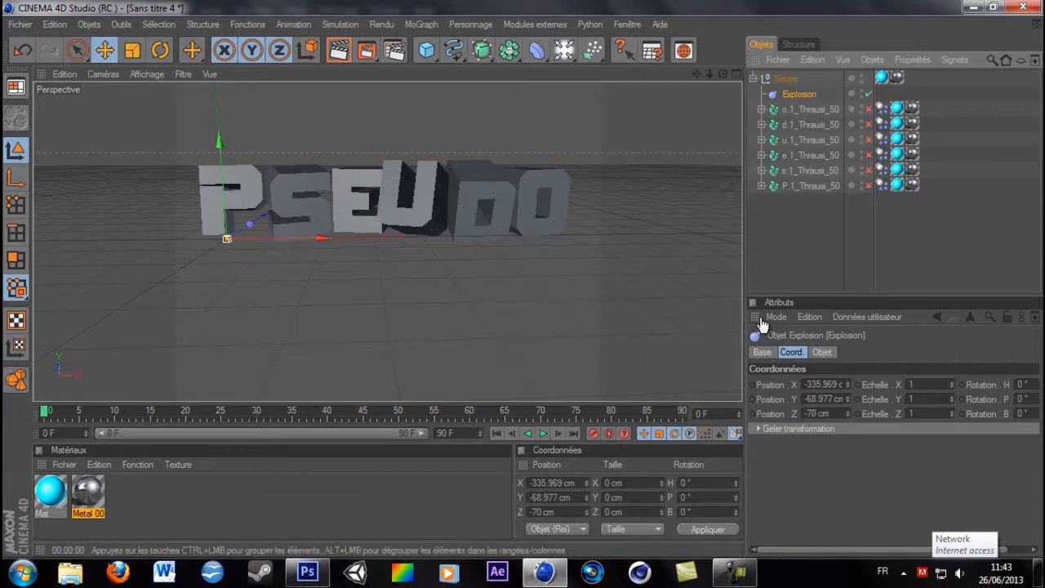
- Set the Explosion deformer's intensity to 1 % and render a preview of the view
{"action": "left_click", "coordinate": [763, 353]}
{"action": "left_click", "coordinate": [822, 352]}
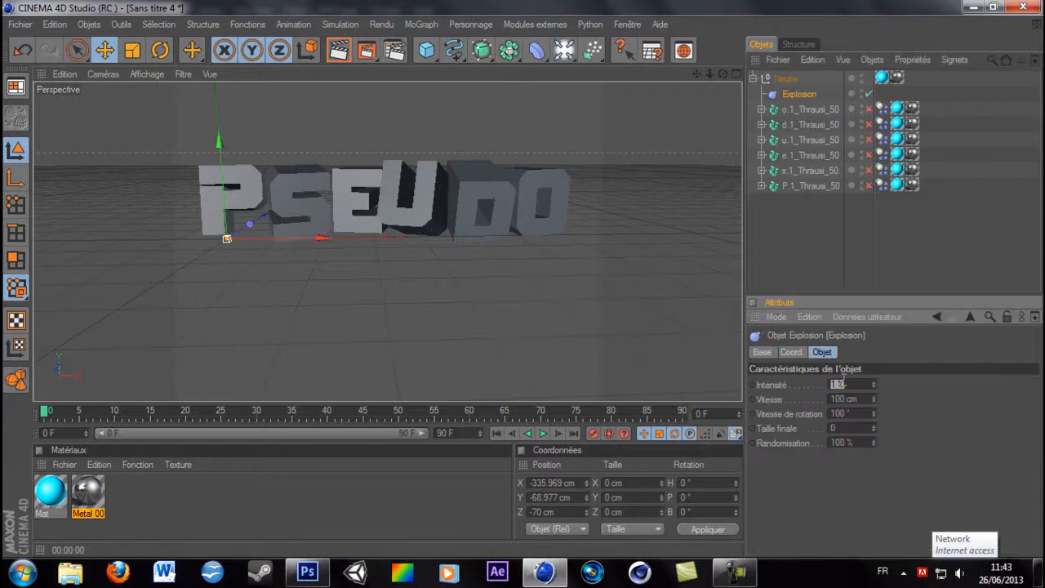
{"action": "scroll", "coordinate": [844, 381], "scroll_direction": "up", "scroll_amount": 1}
{"action": "left_click", "coordinate": [339, 50]}
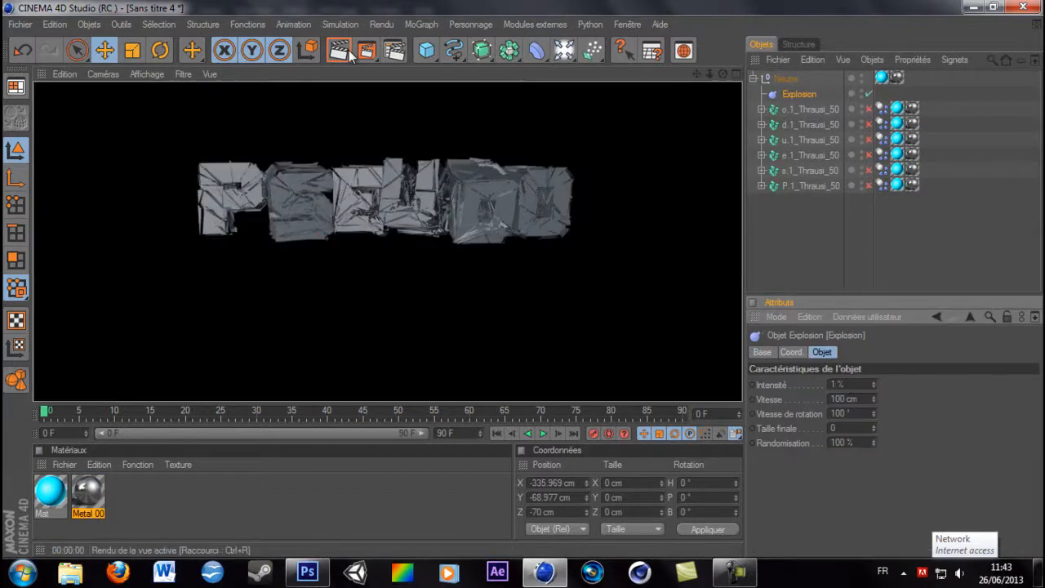
{"action": "left_click", "coordinate": [494, 152]}
- Reorder the texture tags of o.1_Thrausi_50 so that Mat comes after Metal 009, and inspect the letters
{"action": "left_click", "coordinate": [912, 109]}
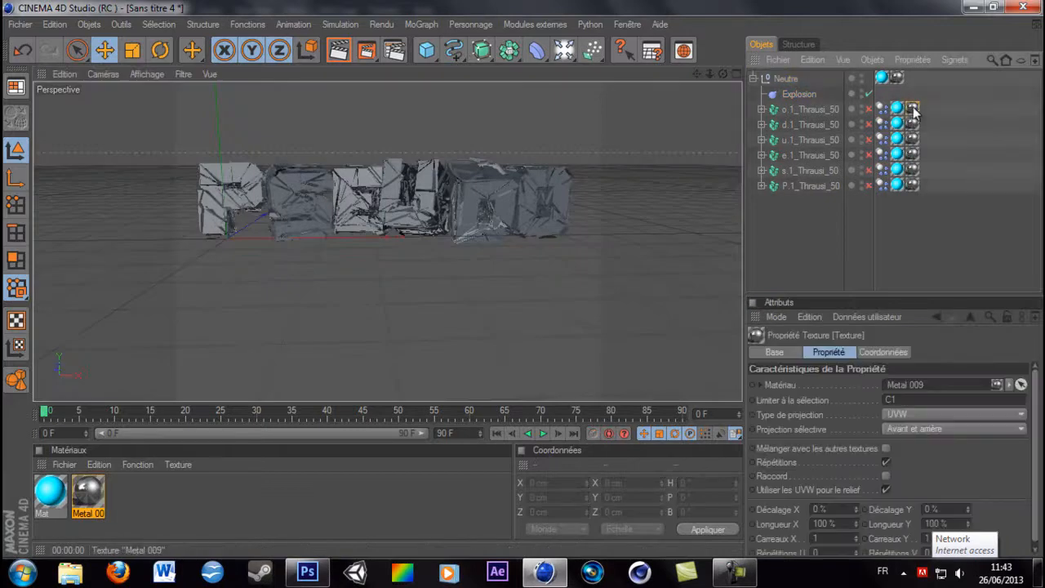
{"action": "left_click_drag", "start_coordinate": [897, 109], "coordinate": [933, 110]}
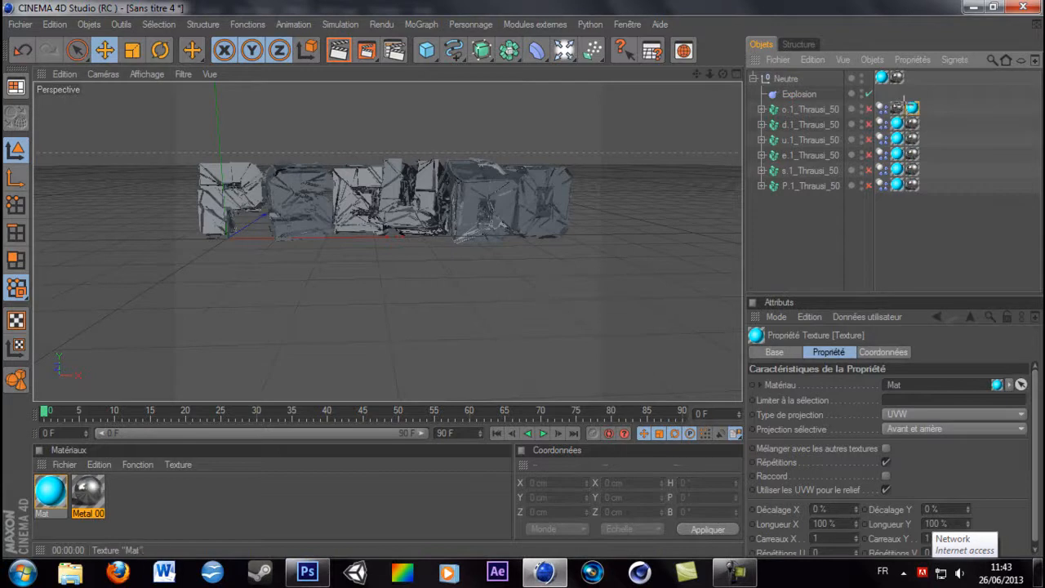
{"action": "left_click", "coordinate": [898, 109], "text": "ctrl"}
{"action": "left_click_drag", "start_coordinate": [722, 74], "coordinate": [524, 283]}
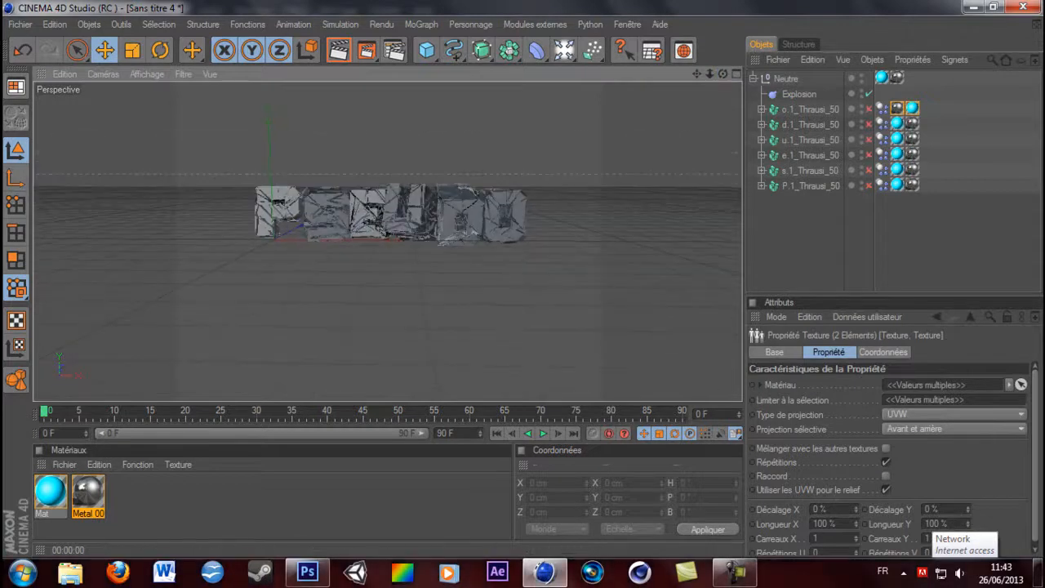
{"action": "left_click", "coordinate": [736, 572]}
{"action": "left_click", "coordinate": [553, 439]}
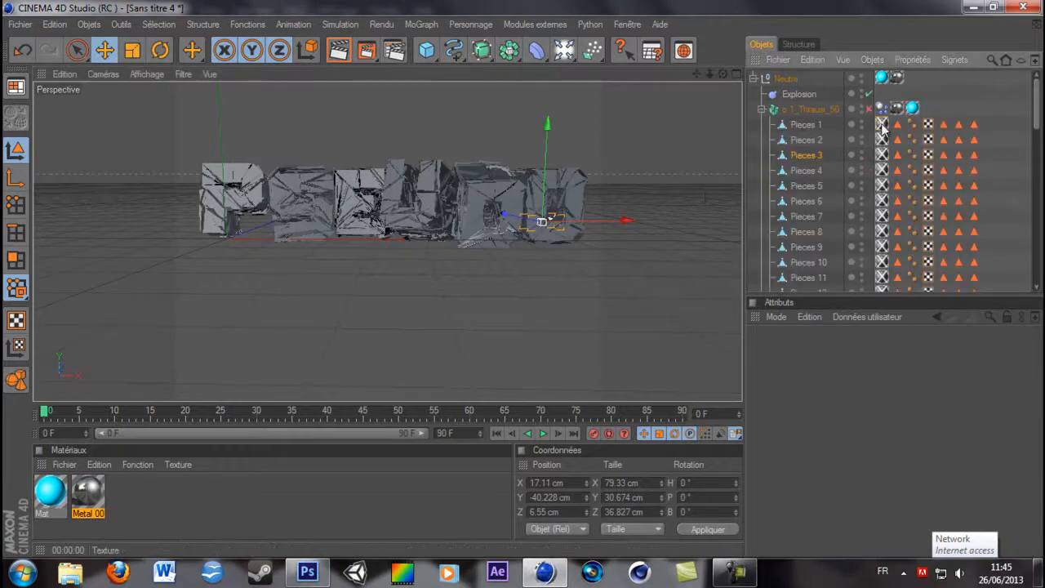
- Delete the Inside texture tags from all 50 pieces of o.1_Thrausi_50 and collapse the object
{"action": "left_click", "coordinate": [882, 126]}
{"action": "scroll", "coordinate": [885, 155], "scroll_direction": "down", "scroll_amount": 15}
{"action": "left_click", "coordinate": [884, 210], "text": "shift"}
{"action": "scroll", "coordinate": [888, 209], "scroll_direction": "up", "scroll_amount": 6}
{"action": "scroll", "coordinate": [886, 209], "scroll_direction": "up", "scroll_amount": 8}
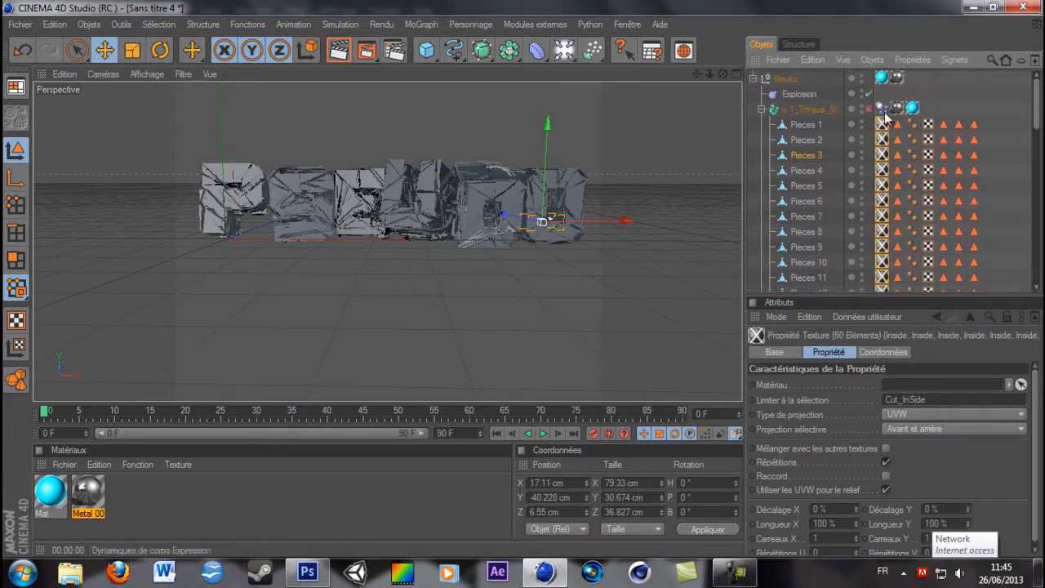
{"action": "left_click", "coordinate": [885, 144]}
{"action": "scroll", "coordinate": [885, 156], "scroll_direction": "down", "scroll_amount": 14}
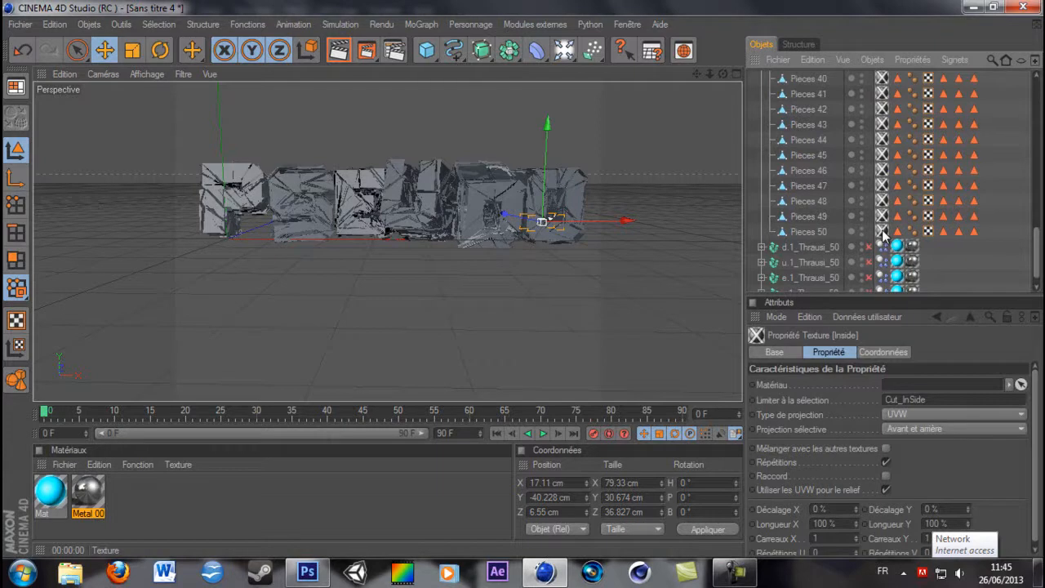
{"action": "scroll", "coordinate": [878, 234], "scroll_direction": "up", "scroll_amount": 14}
{"action": "scroll", "coordinate": [863, 233], "scroll_direction": "down", "scroll_amount": 5}
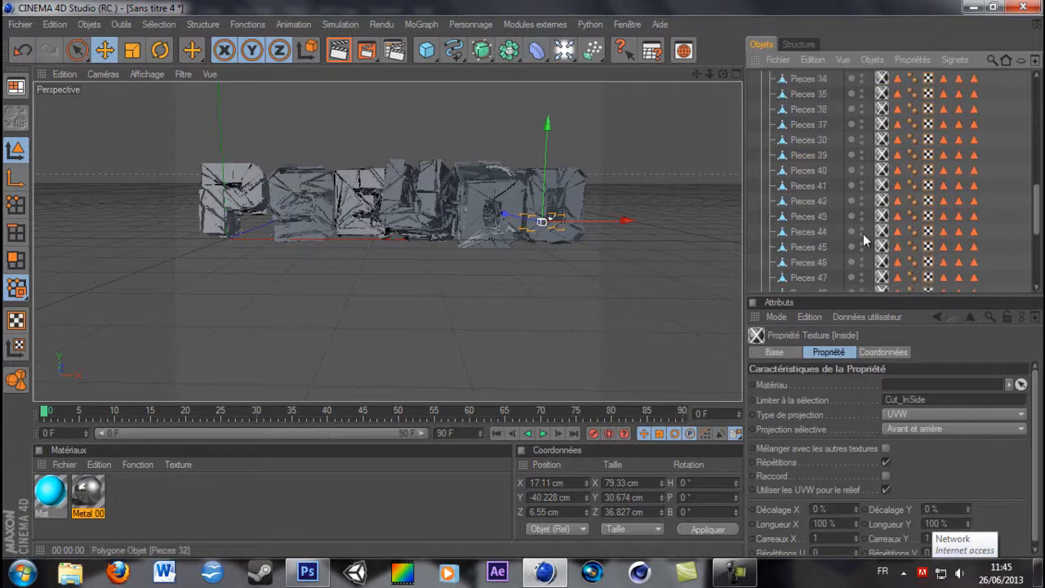
{"action": "scroll", "coordinate": [863, 233], "scroll_direction": "down", "scroll_amount": 8}
{"action": "left_click", "coordinate": [885, 233], "text": "shift"}
{"action": "scroll", "coordinate": [882, 237], "scroll_direction": "up", "scroll_amount": 10}
{"action": "scroll", "coordinate": [880, 239], "scroll_direction": "up", "scroll_amount": 4}
{"action": "scroll", "coordinate": [880, 239], "scroll_direction": "down", "scroll_amount": 4}
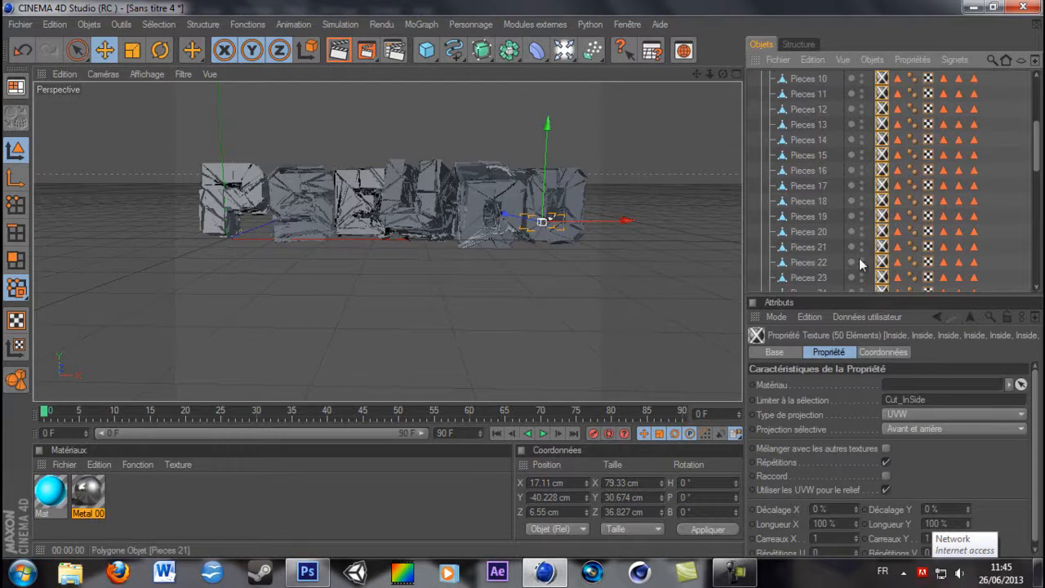
{"action": "key", "text": "Delete"}
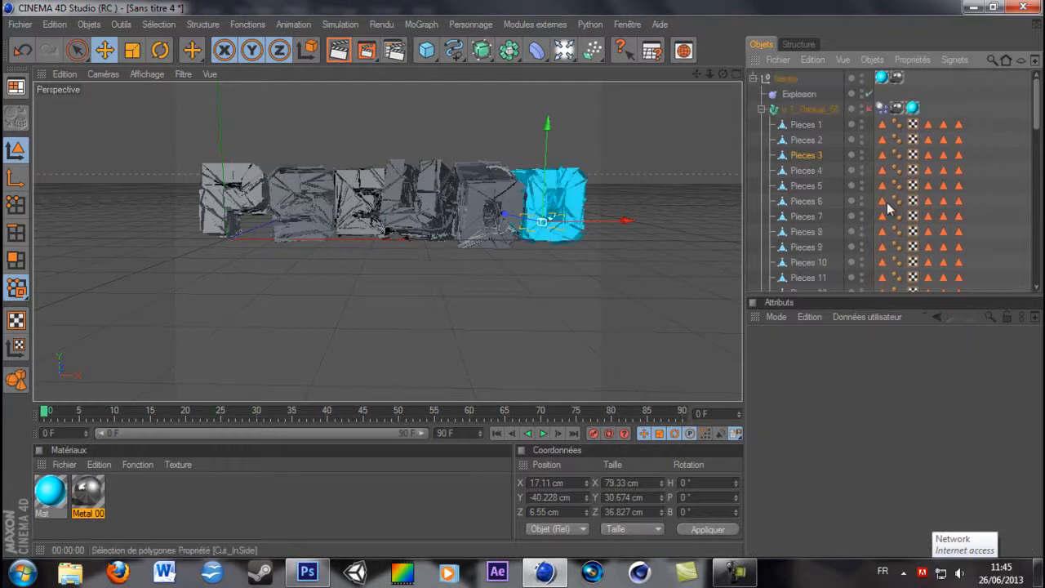
{"action": "left_click", "coordinate": [762, 110]}
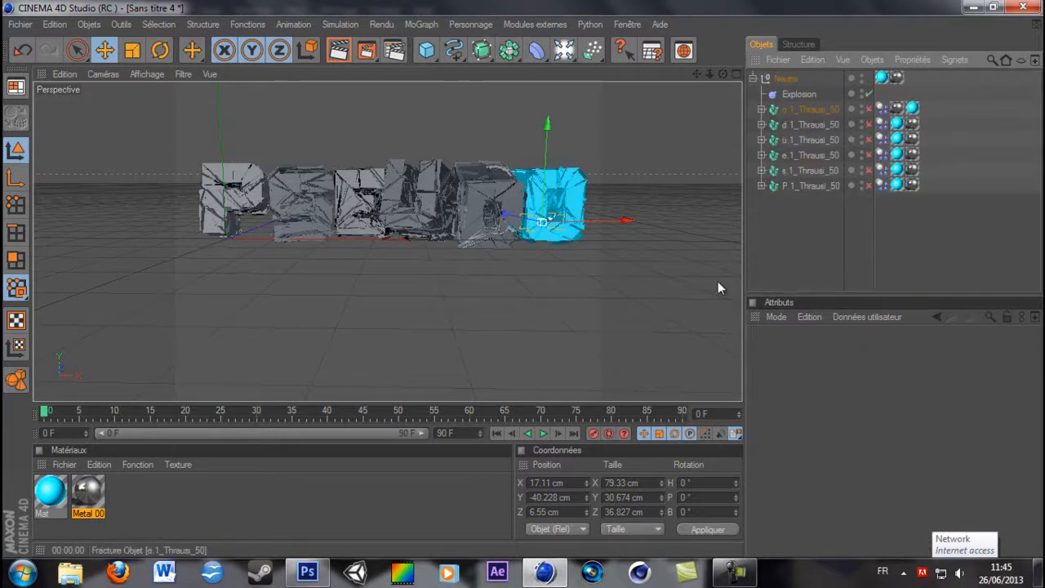
- Return to Cinema 4D and close all Microsoft Word windows
{"action": "left_click", "coordinate": [735, 571]}
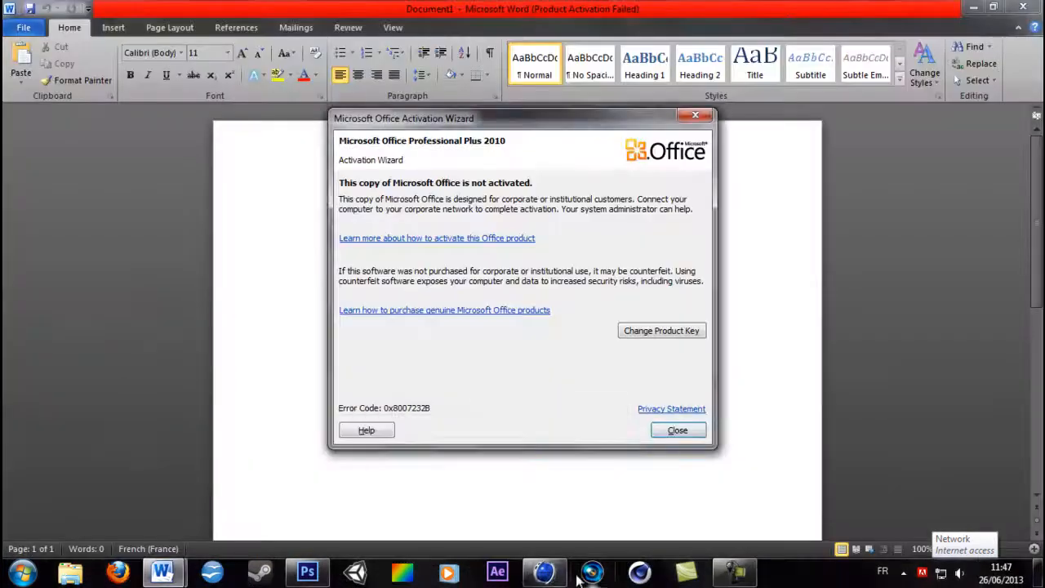
{"action": "left_click", "coordinate": [545, 572]}
{"action": "right_click", "coordinate": [162, 571]}
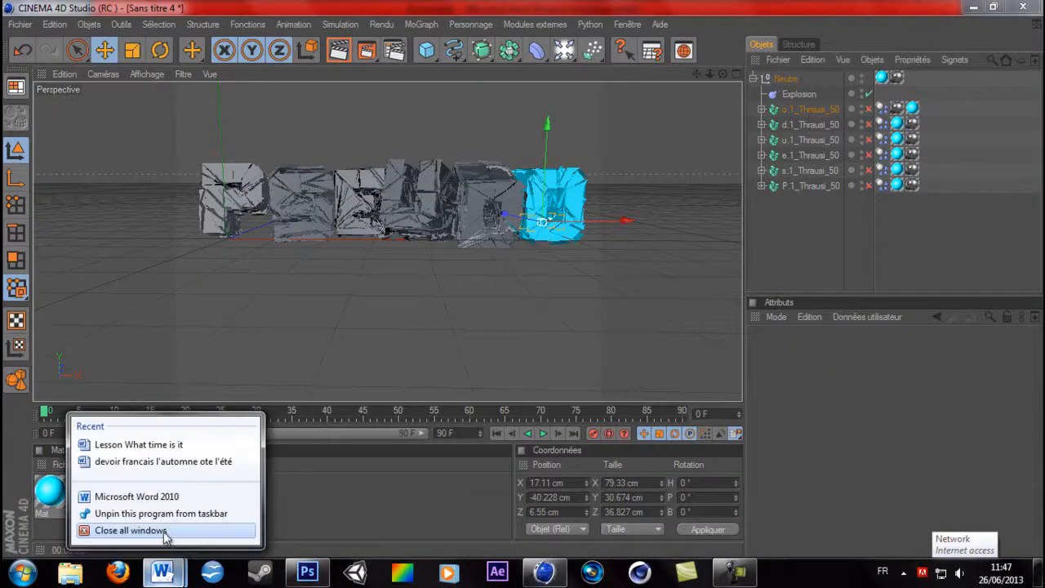
{"action": "left_click", "coordinate": [164, 533]}
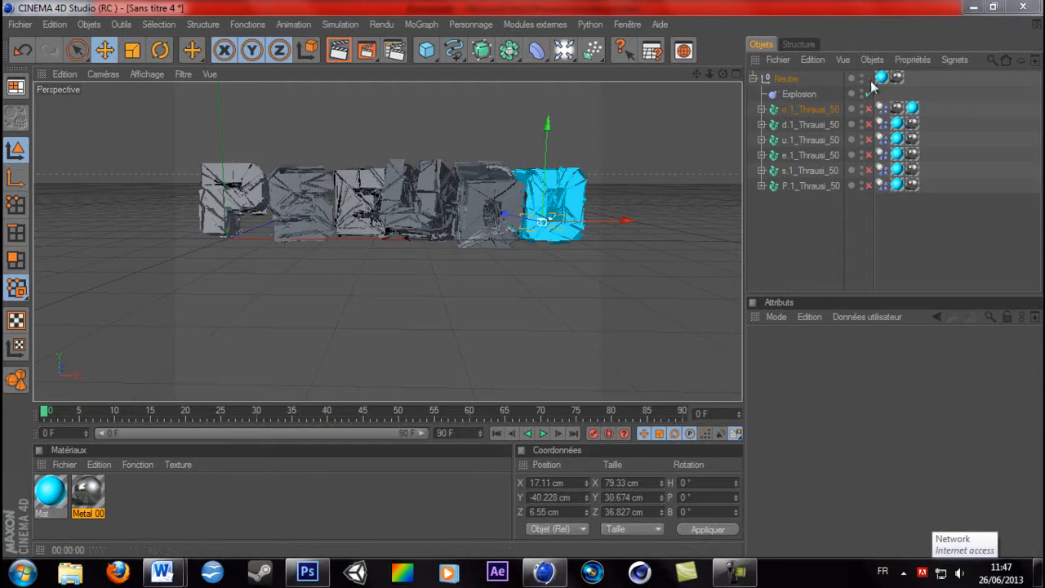
- Put Metal 009 after Mat on o.1_Thrausi_50, duplicate the Metal 009 tag and restrict the copy to selection C2
{"action": "left_click_drag", "start_coordinate": [899, 109], "coordinate": [938, 115]}
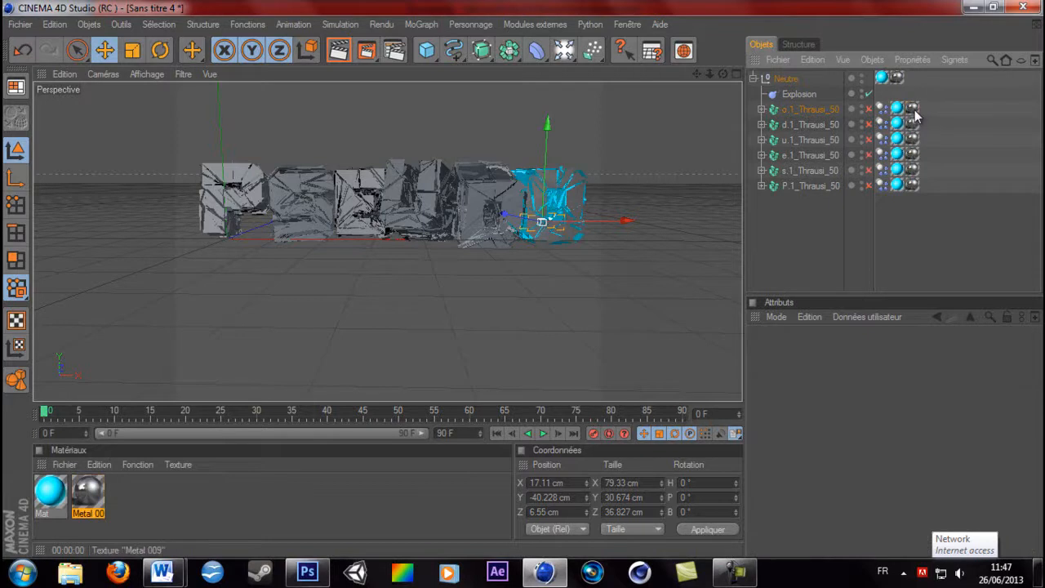
{"action": "left_click_drag", "start_coordinate": [923, 114], "coordinate": [932, 109], "text": "ctrl"}
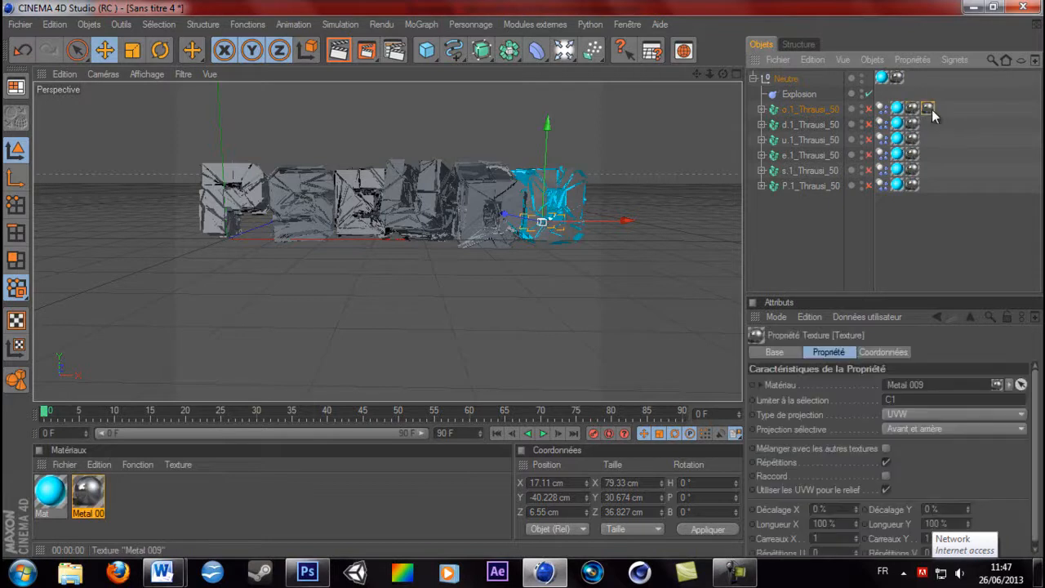
{"action": "left_click", "coordinate": [915, 399]}
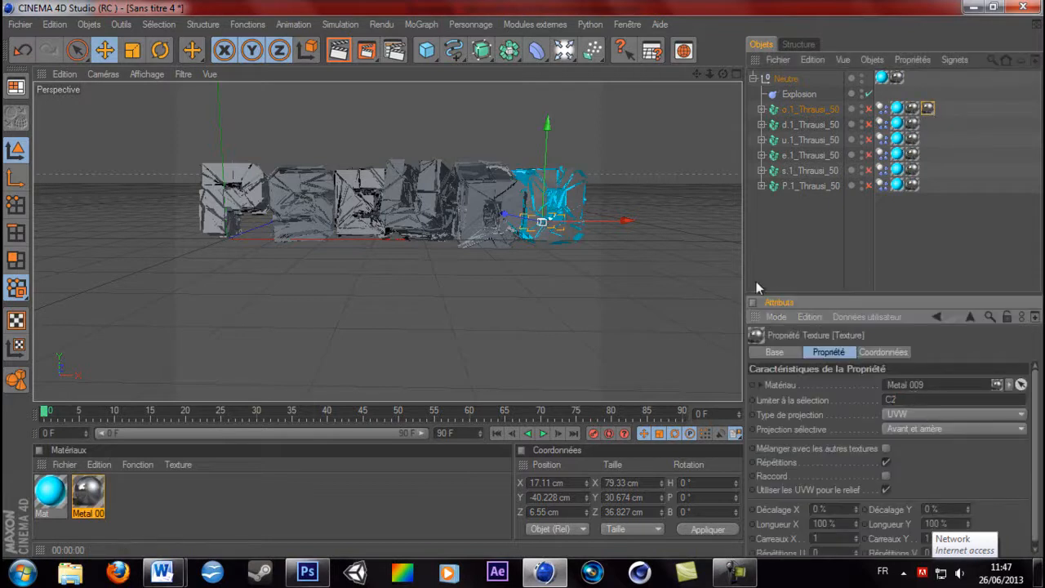
- Add a third Metal 009 tag to o.1_Thrausi_50 restricted to selection C3, and inspect the letter up close
{"action": "mouse_move", "coordinate": [931, 109]}
{"action": "left_mouse_down", "text": "ctrl"}
{"action": "mouse_move", "coordinate": [960, 124]}
{"action": "mouse_move", "coordinate": [927, 121]}
{"action": "left_mouse_up", "text": "ctrl"}
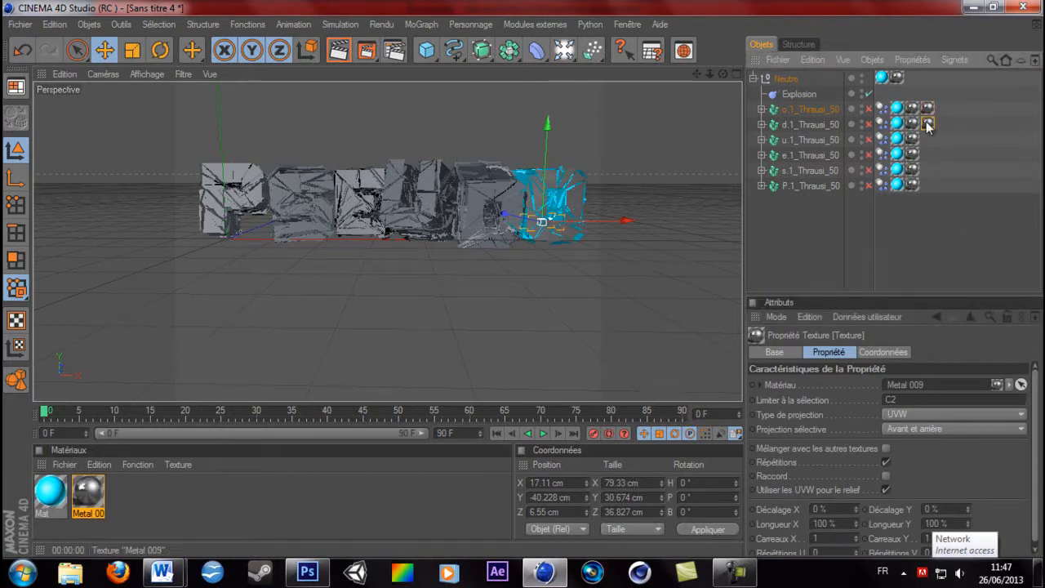
{"action": "left_click", "coordinate": [933, 400]}
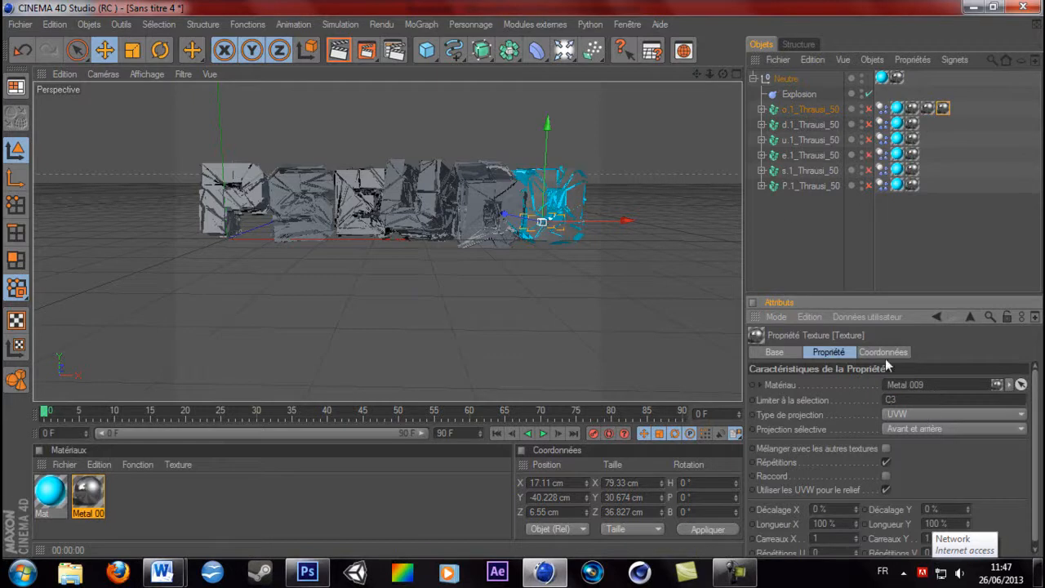
{"action": "scroll", "coordinate": [641, 126], "scroll_direction": "up", "scroll_amount": 4}
{"action": "scroll", "coordinate": [640, 126], "scroll_direction": "down", "scroll_amount": 2}
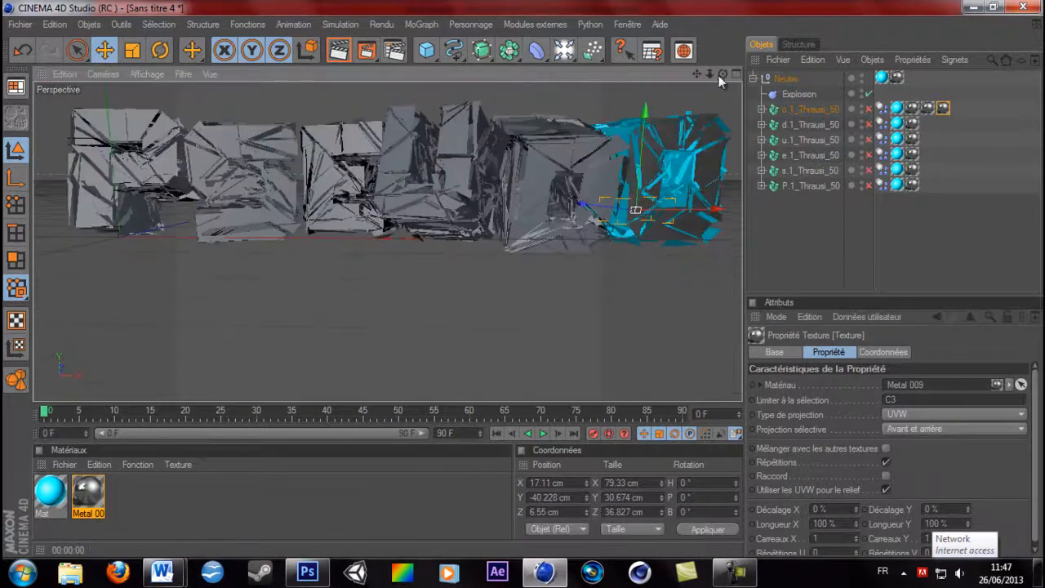
{"action": "scroll", "coordinate": [501, 280], "scroll_direction": "up", "scroll_amount": 5}
{"action": "left_click_drag", "start_coordinate": [570, 293], "coordinate": [524, 280]}
- Try selection C0 on the third Metal 009 tag of o.1_Thrausi_50, and delete that tag
{"action": "left_click", "coordinate": [905, 399]}
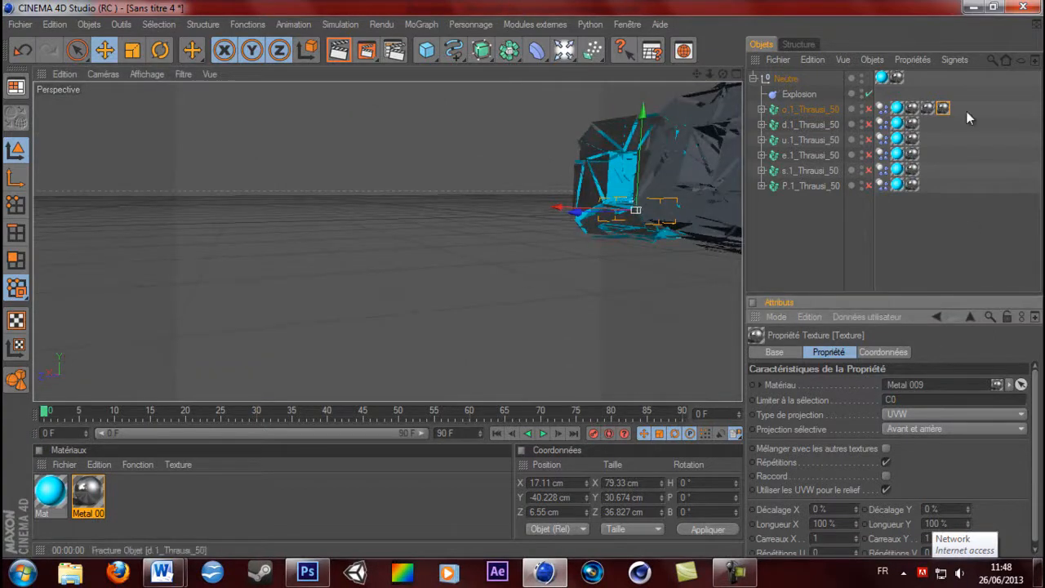
{"action": "left_click", "coordinate": [944, 111]}
{"action": "key", "text": "Delete"}
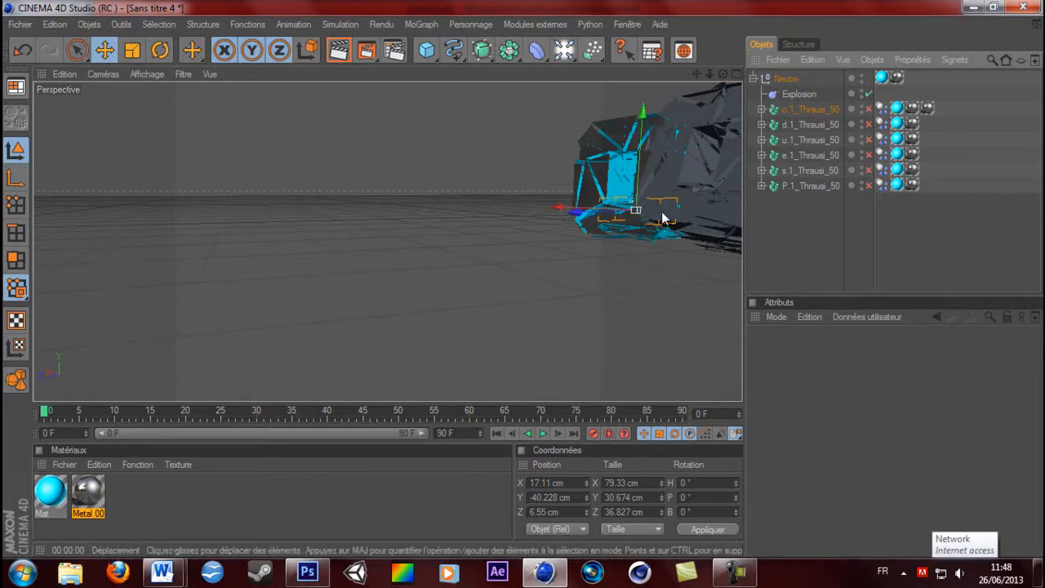
- Delete the C1 Metal 009 tag from o.1_Thrausi_50 and restrict the remaining Metal 009 tag to selection C1
{"action": "left_click_drag", "start_coordinate": [725, 74], "coordinate": [621, 243]}
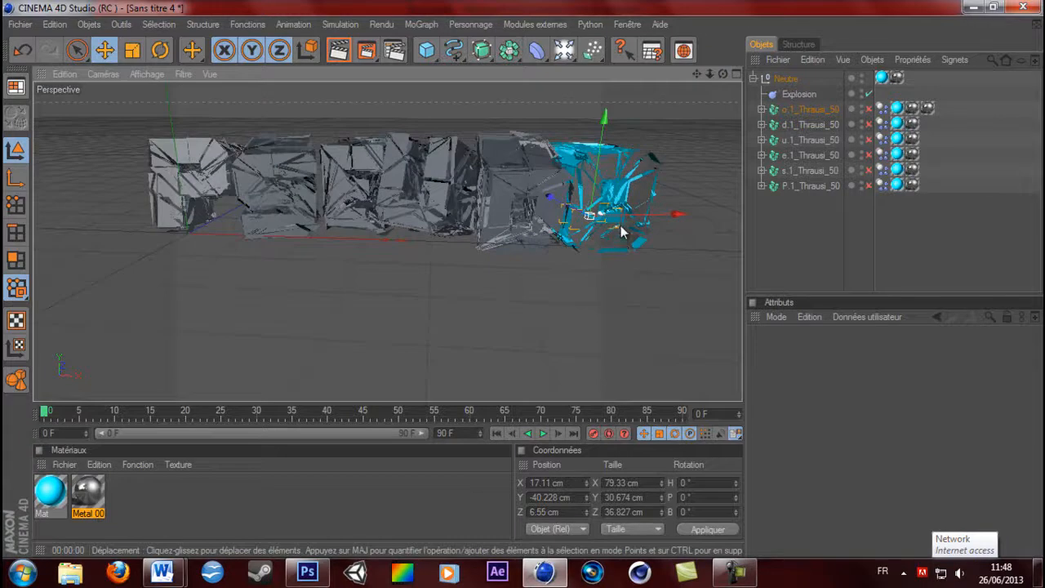
{"action": "left_click", "coordinate": [912, 109]}
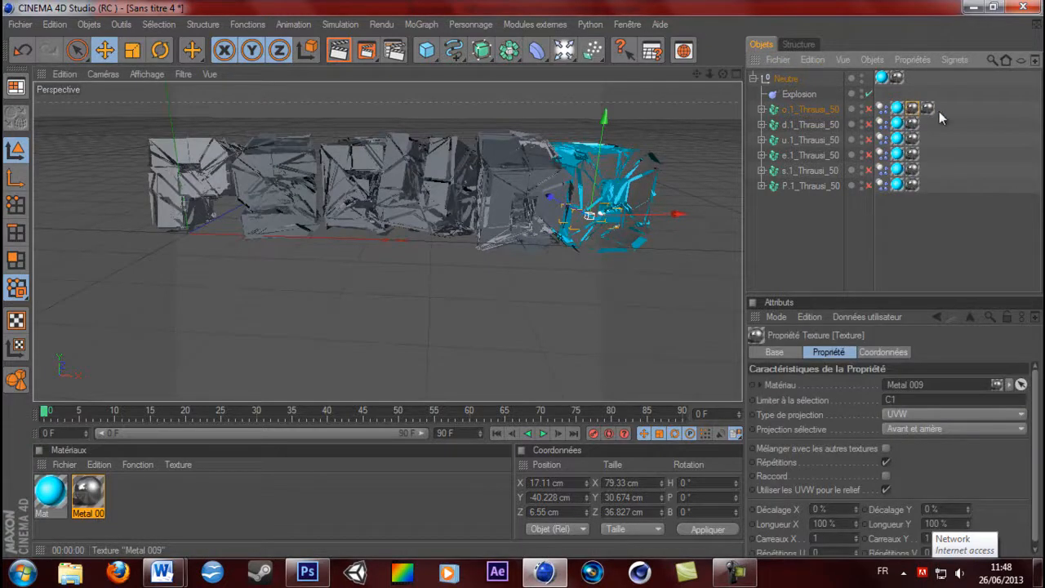
{"action": "key", "text": "Delete"}
{"action": "left_click", "coordinate": [916, 108]}
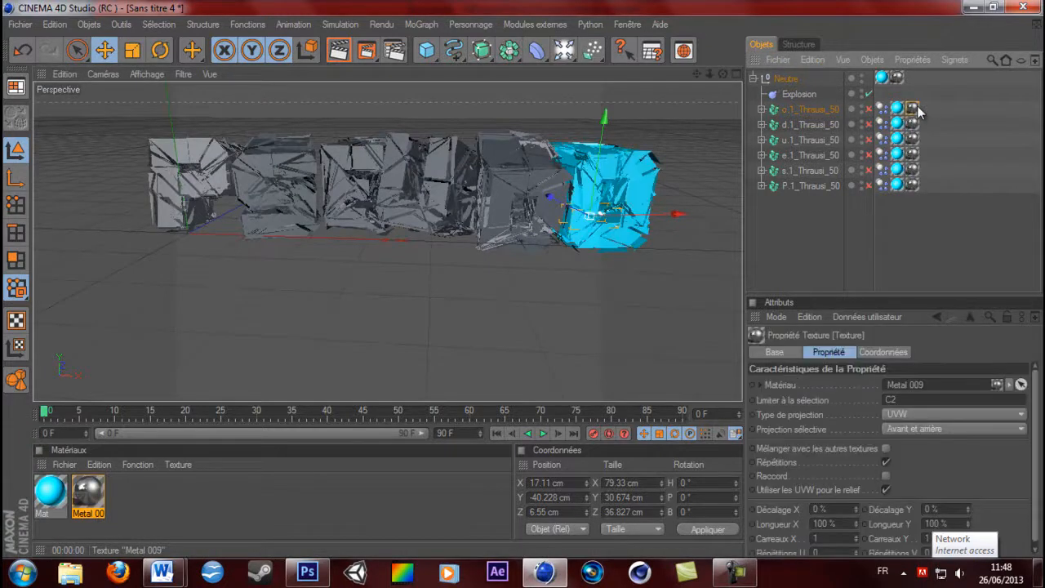
{"action": "left_click", "coordinate": [909, 400]}
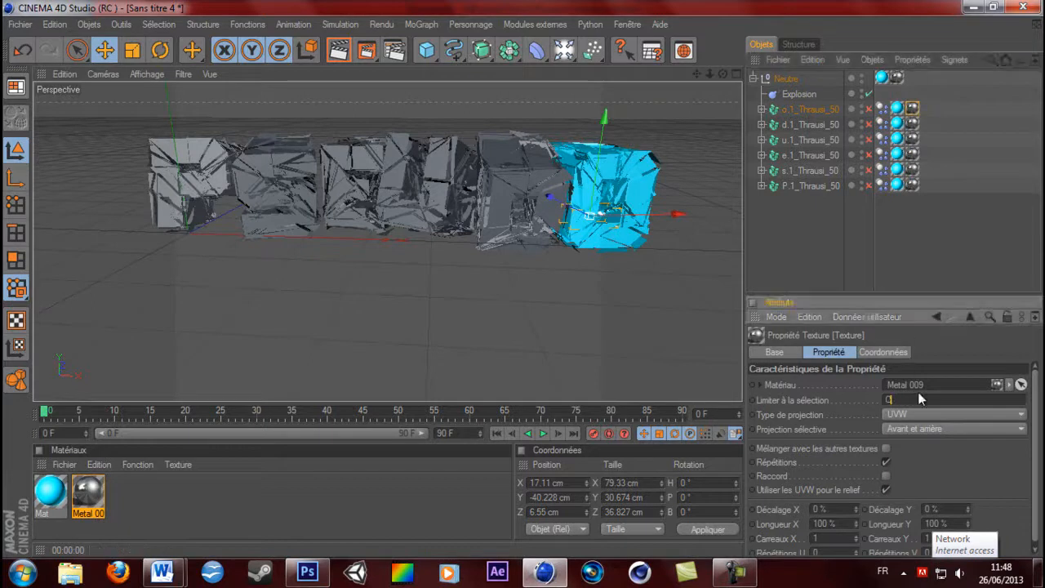
{"action": "type", "text": "1"}
{"action": "key", "text": "Return"}
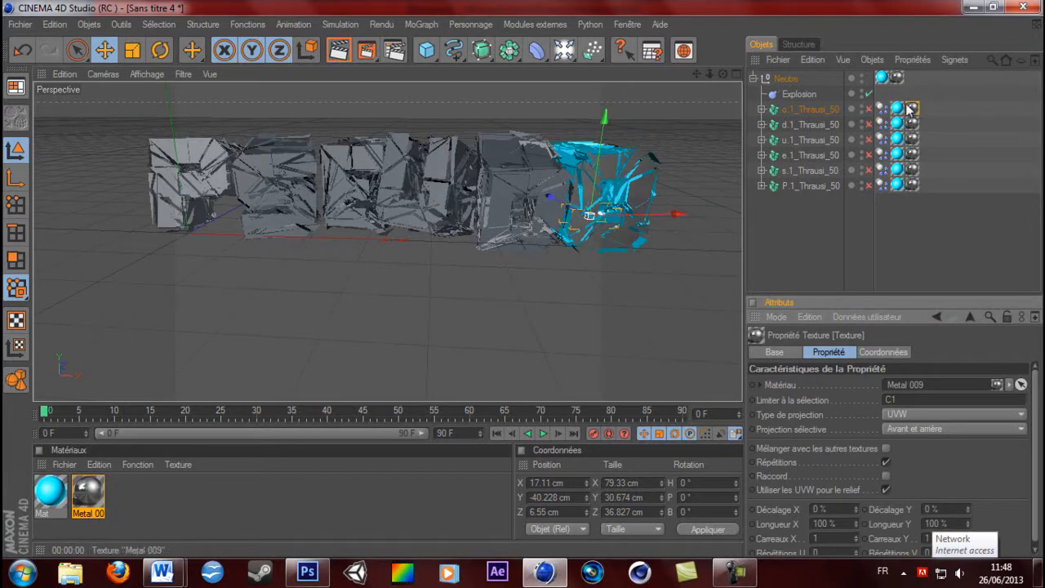
- Duplicate the Metal 009 tag on o.1_Thrausi_50 and restrict the copy to selection C2
{"action": "left_click", "coordinate": [906, 400]}
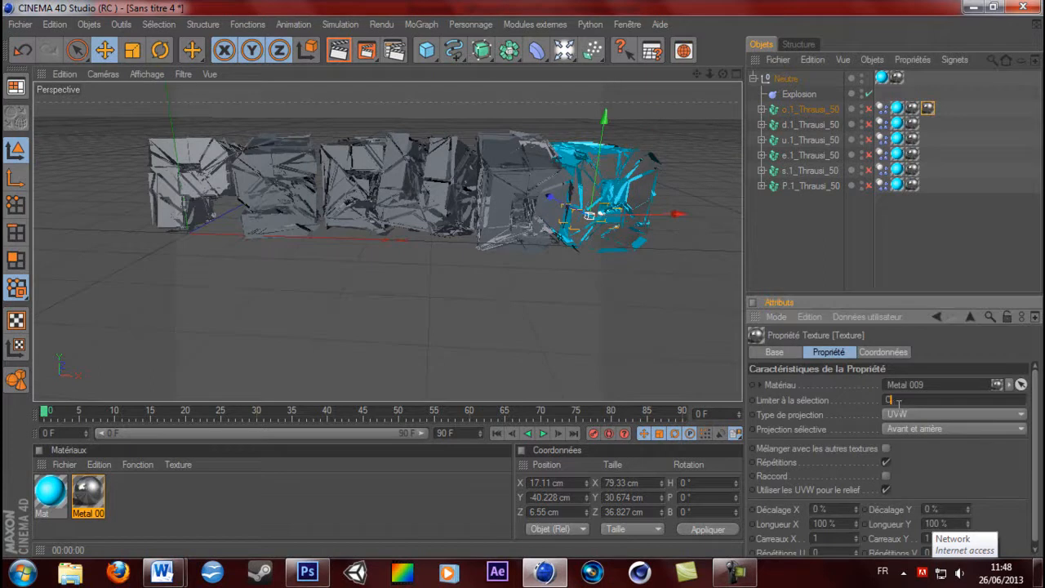
{"action": "left_click", "coordinate": [943, 285]}
{"action": "scroll", "coordinate": [591, 191], "scroll_direction": "down", "scroll_amount": 2}
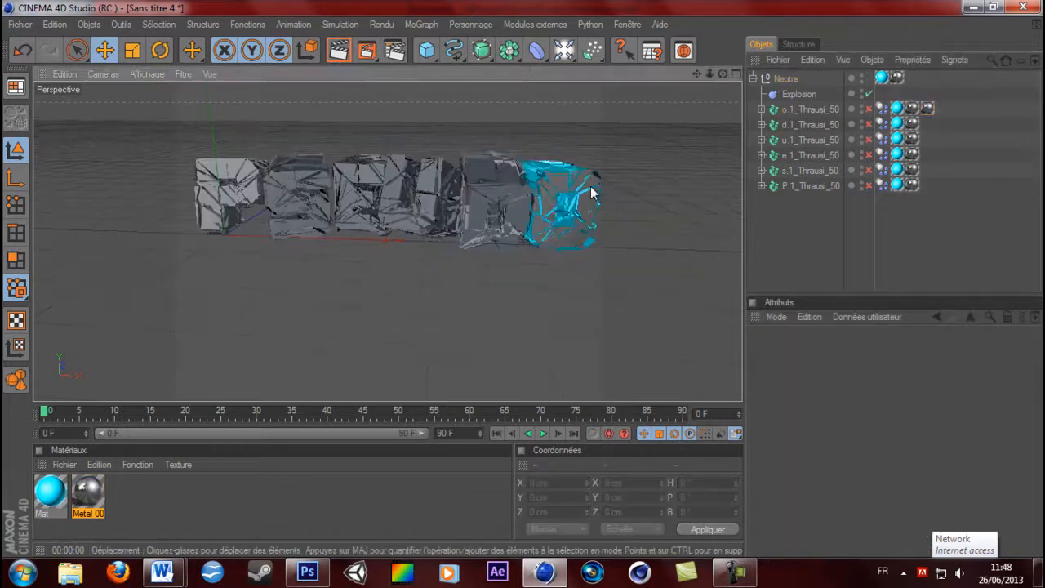
{"action": "mouse_move", "coordinate": [695, 77]}
{"action": "left_mouse_down"}
{"action": "mouse_move", "coordinate": [522, 278]}
{"action": "mouse_move", "coordinate": [695, 77]}
{"action": "left_mouse_up"}
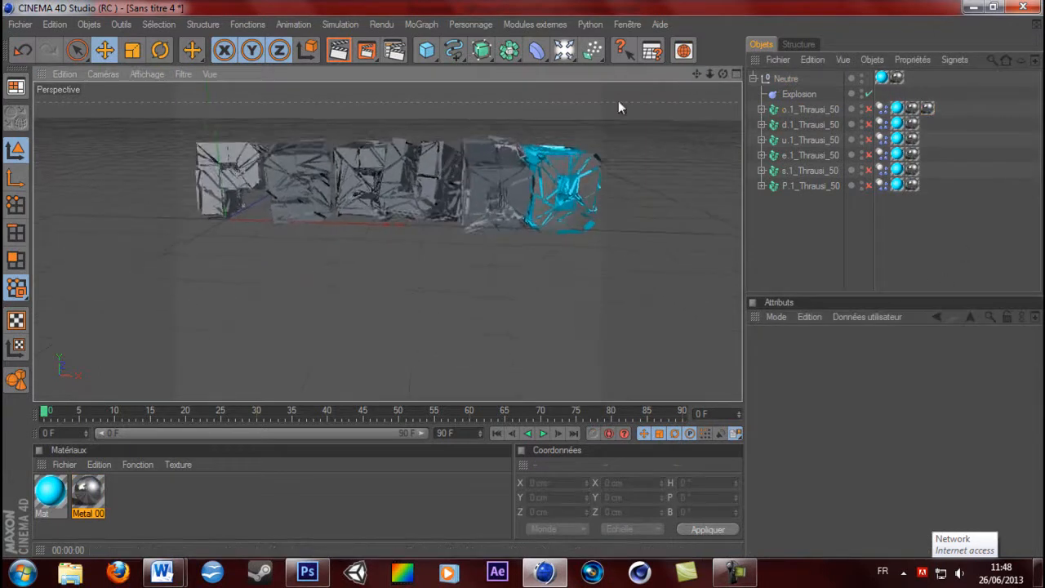
{"action": "scroll", "coordinate": [697, 80], "scroll_direction": "down", "scroll_amount": 2}
- Delete the Inside texture tags from all 50 pieces of d.1_Thrausi_50
{"action": "left_click", "coordinate": [791, 111]}
{"action": "left_click", "coordinate": [762, 109]}
{"action": "left_click", "coordinate": [762, 109]}
{"action": "left_click", "coordinate": [762, 125]}
{"action": "left_click", "coordinate": [882, 140]}
{"action": "scroll", "coordinate": [886, 147], "scroll_direction": "down", "scroll_amount": 15}
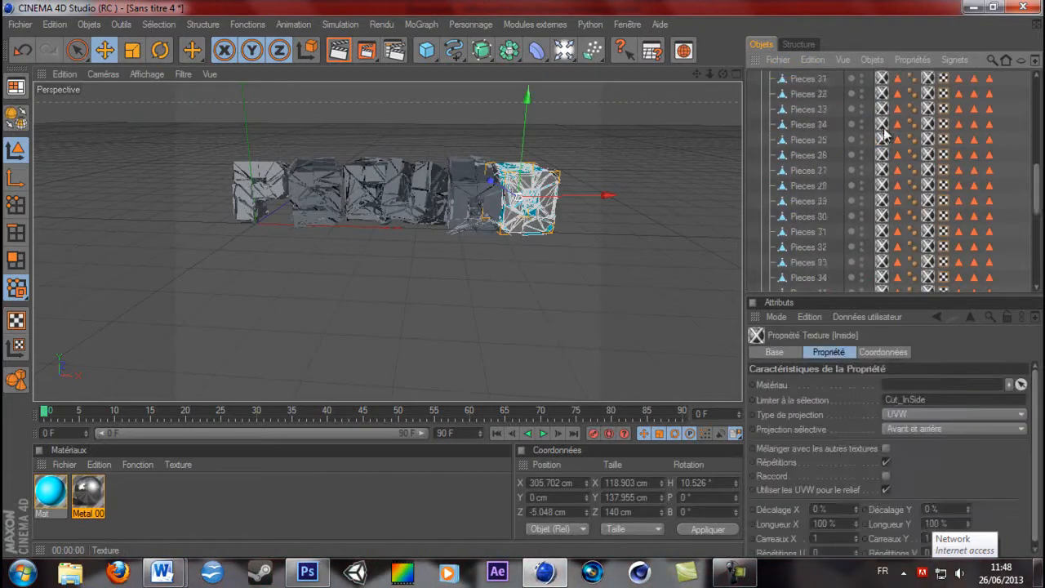
{"action": "left_click", "coordinate": [883, 224], "text": "shift"}
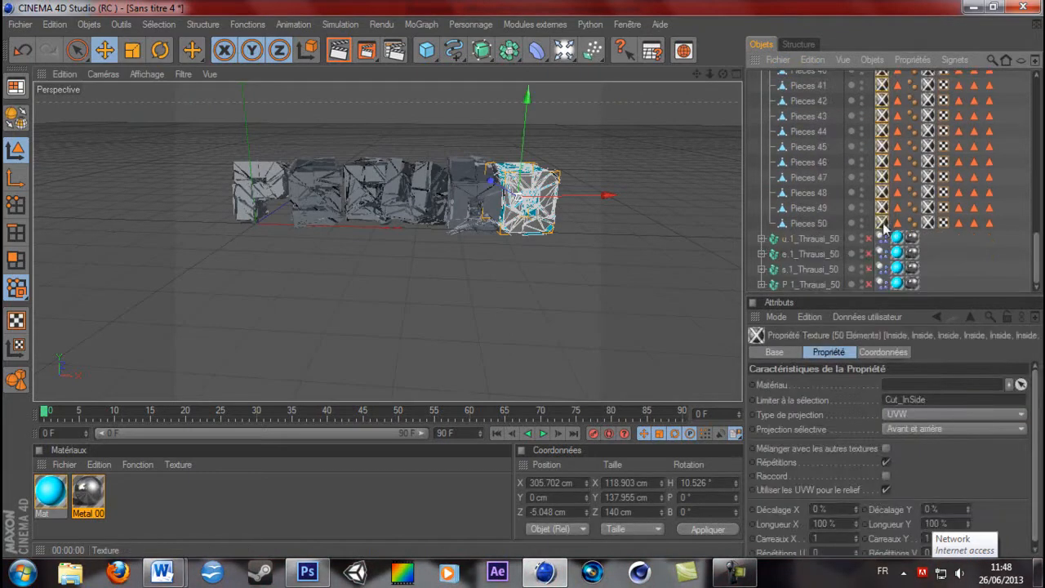
{"action": "scroll", "coordinate": [936, 199], "scroll_direction": "up", "scroll_amount": 6}
{"action": "scroll", "coordinate": [938, 204], "scroll_direction": "down", "scroll_amount": 4}
{"action": "scroll", "coordinate": [937, 204], "scroll_direction": "down", "scroll_amount": 3}
{"action": "key", "text": "Delete"}
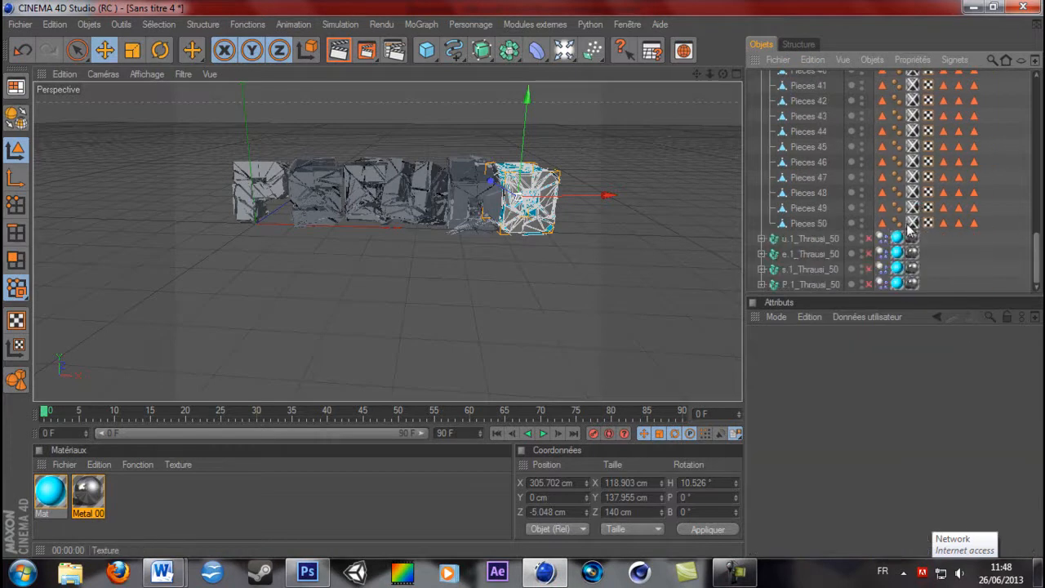
- Delete the Outside texture tags from all 50 pieces of d.1_Thrausi_50 and collapse its hierarchy
{"action": "left_click", "coordinate": [913, 222]}
{"action": "scroll", "coordinate": [916, 221], "scroll_direction": "up", "scroll_amount": 10}
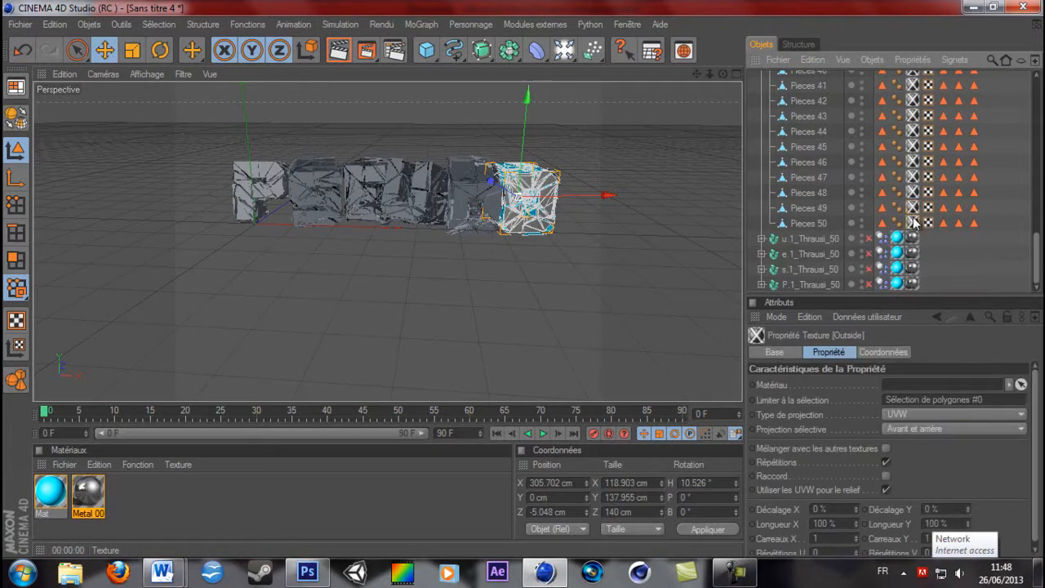
{"action": "scroll", "coordinate": [920, 214], "scroll_direction": "up", "scroll_amount": 4}
{"action": "left_click", "coordinate": [913, 140], "text": "shift"}
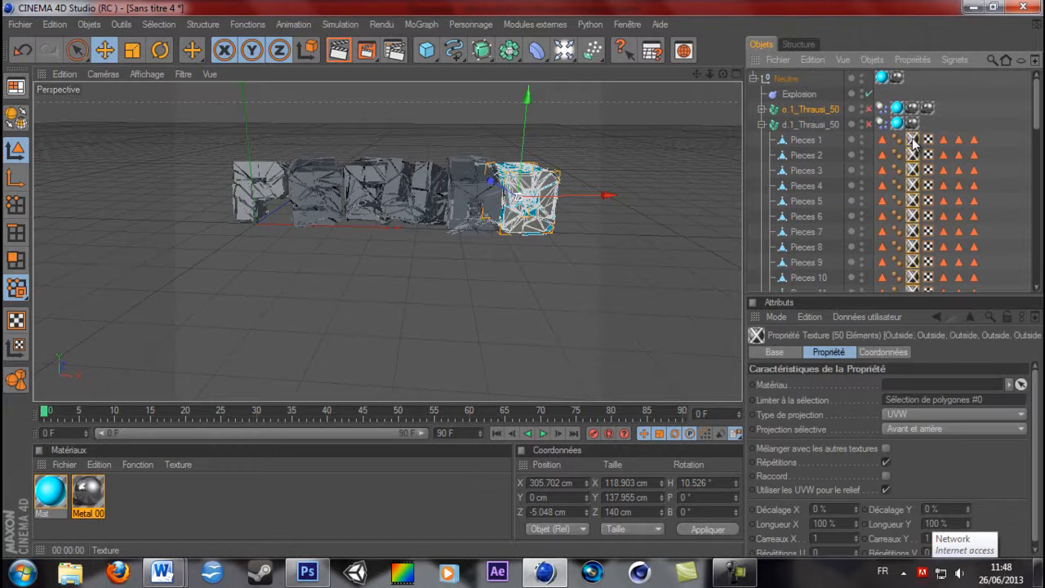
{"action": "key", "text": "Delete"}
{"action": "left_click", "coordinate": [762, 125]}
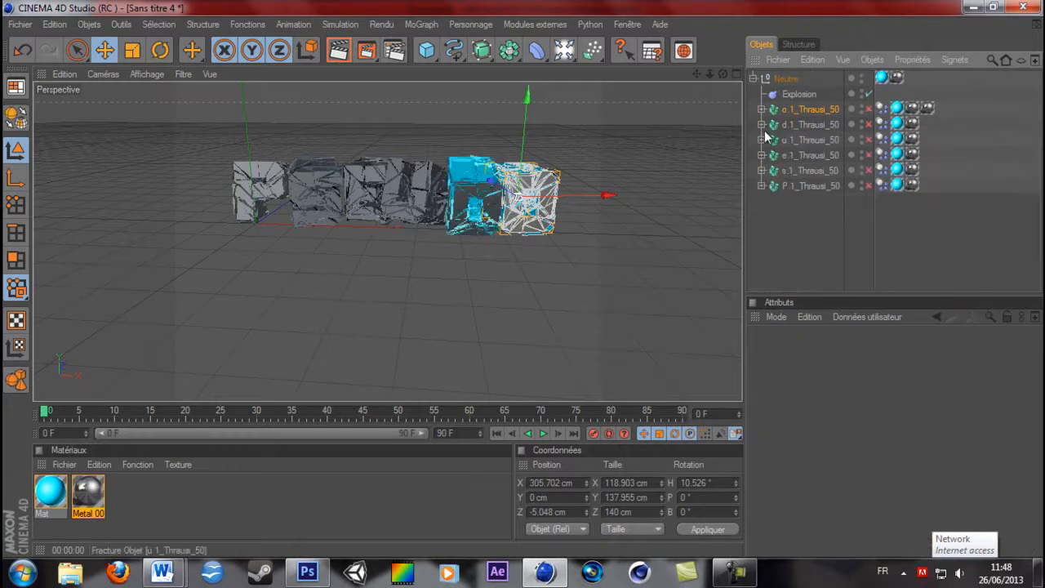
- Delete the Inside texture tags from all 50 pieces of u.1_Thrausi_50
{"action": "left_click", "coordinate": [762, 125]}
{"action": "left_click", "coordinate": [762, 125]}
{"action": "left_click", "coordinate": [762, 140]}
{"action": "left_click", "coordinate": [882, 157]}
{"action": "scroll", "coordinate": [883, 160], "scroll_direction": "down", "scroll_amount": 12}
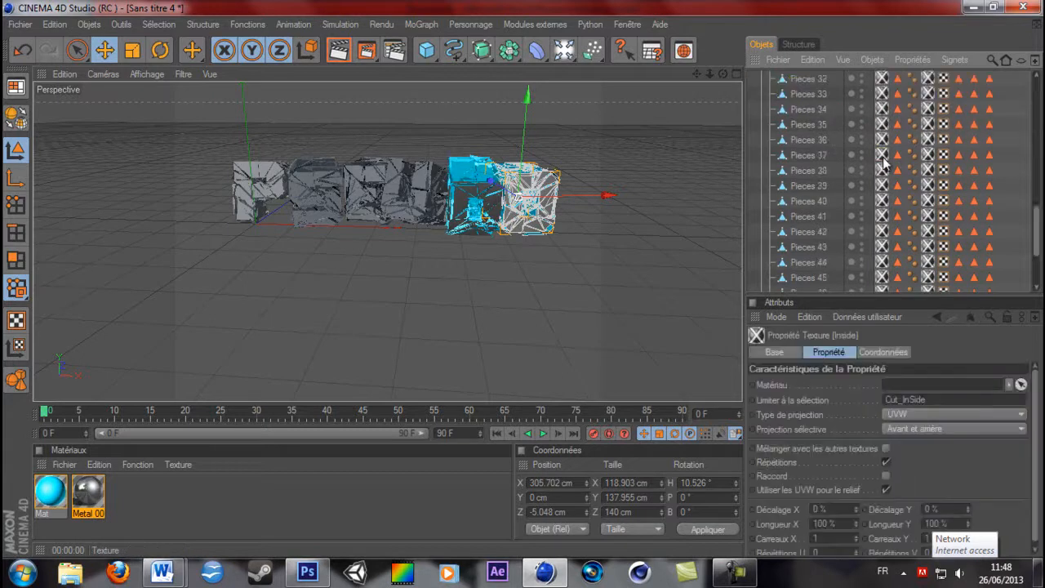
{"action": "scroll", "coordinate": [883, 161], "scroll_direction": "down", "scroll_amount": 3}
{"action": "left_click", "coordinate": [884, 238], "text": "shift"}
- Delete the Outside texture tags from all 50 pieces of u.1_Thrausi_50 and collapse its hierarchy
{"action": "left_click", "coordinate": [912, 238]}
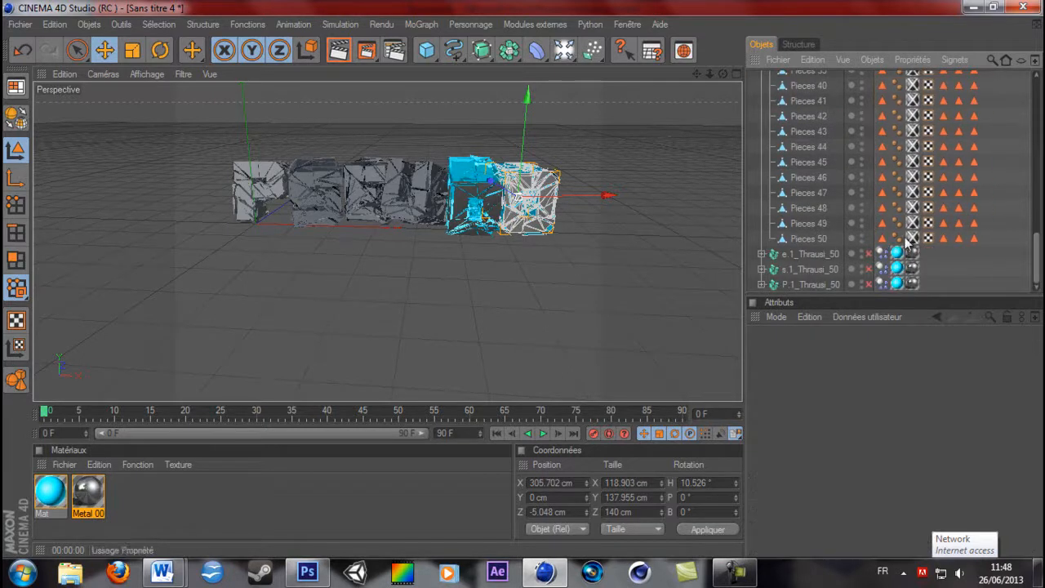
{"action": "scroll", "coordinate": [917, 225], "scroll_direction": "up", "scroll_amount": 15}
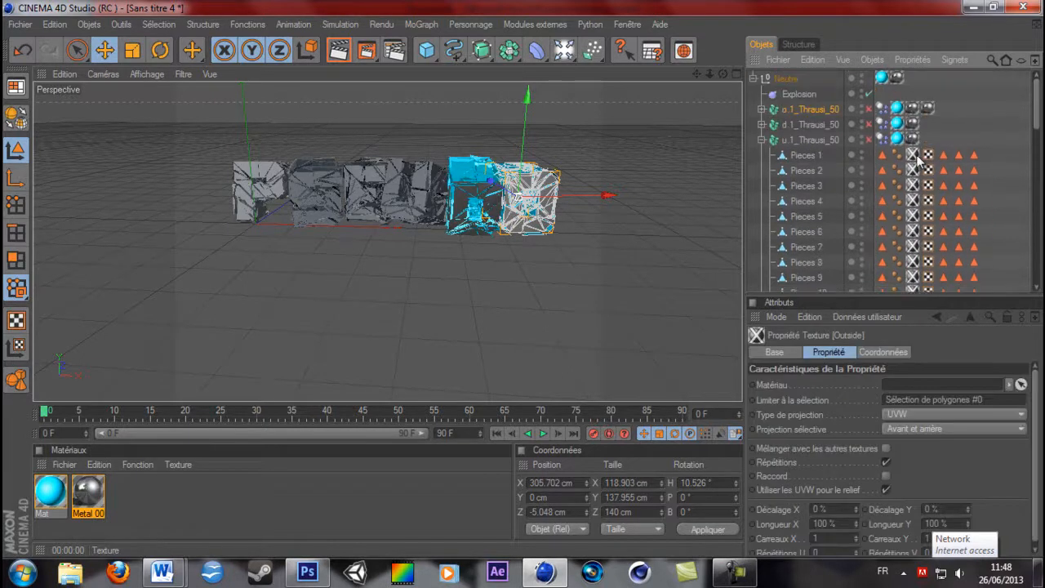
{"action": "key", "text": "Delete"}
{"action": "left_click", "coordinate": [762, 140]}
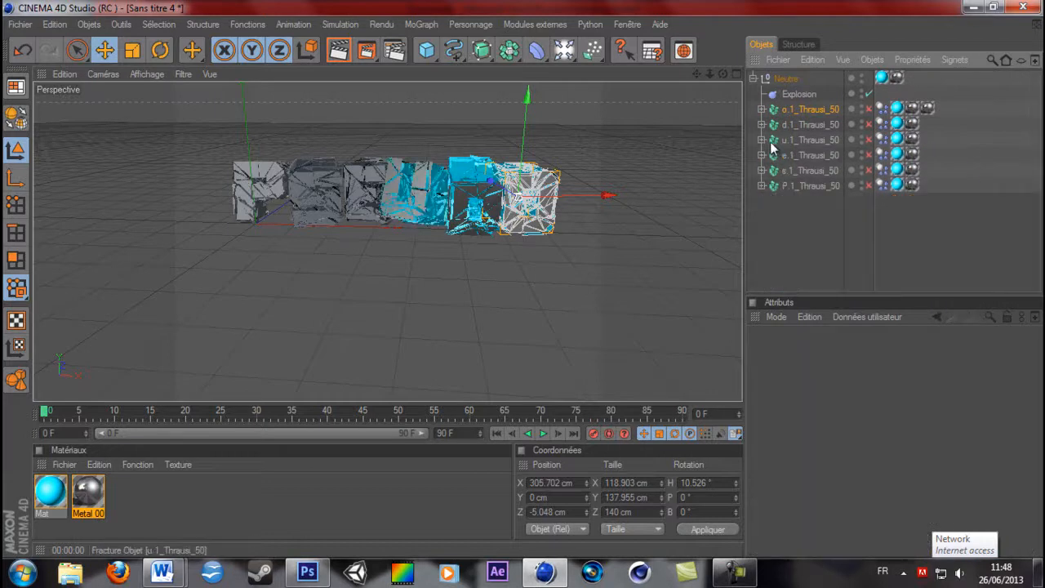
- Delete the Inside texture tags from all 50 pieces of e.1_Thrausi_50
{"action": "left_click", "coordinate": [762, 155]}
{"action": "left_click", "coordinate": [884, 171]}
{"action": "scroll", "coordinate": [888, 172], "scroll_direction": "down", "scroll_amount": 15}
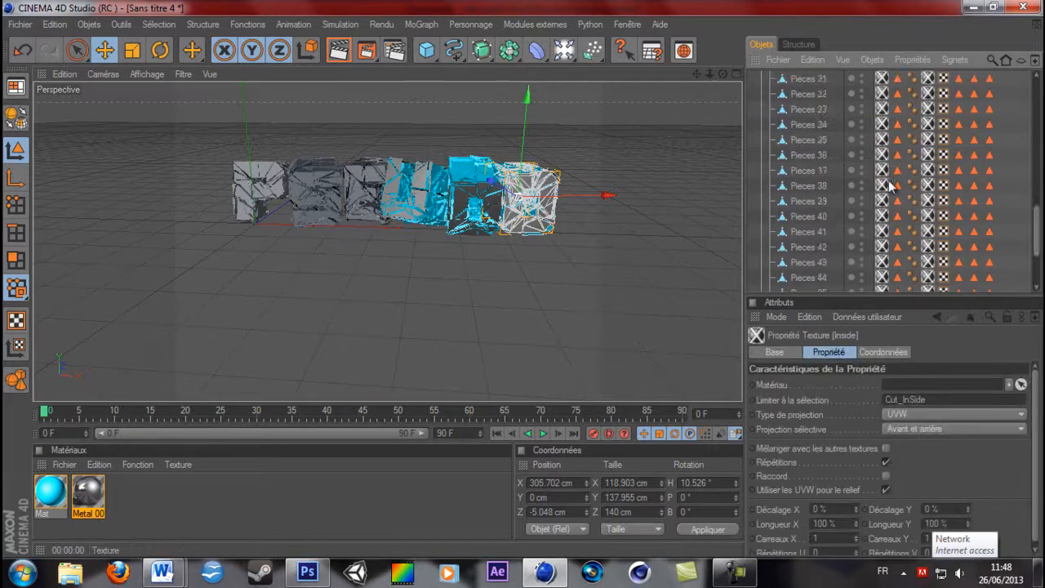
{"action": "left_click", "coordinate": [882, 254], "text": "shift"}
{"action": "key", "text": "Delete"}
- Delete the Outside texture tags from all 50 pieces of e.1_Thrausi_50 and collapse its hierarchy
{"action": "left_click", "coordinate": [912, 254]}
{"action": "scroll", "coordinate": [912, 254], "scroll_direction": "up", "scroll_amount": 15}
{"action": "left_click", "coordinate": [912, 170], "text": "shift"}
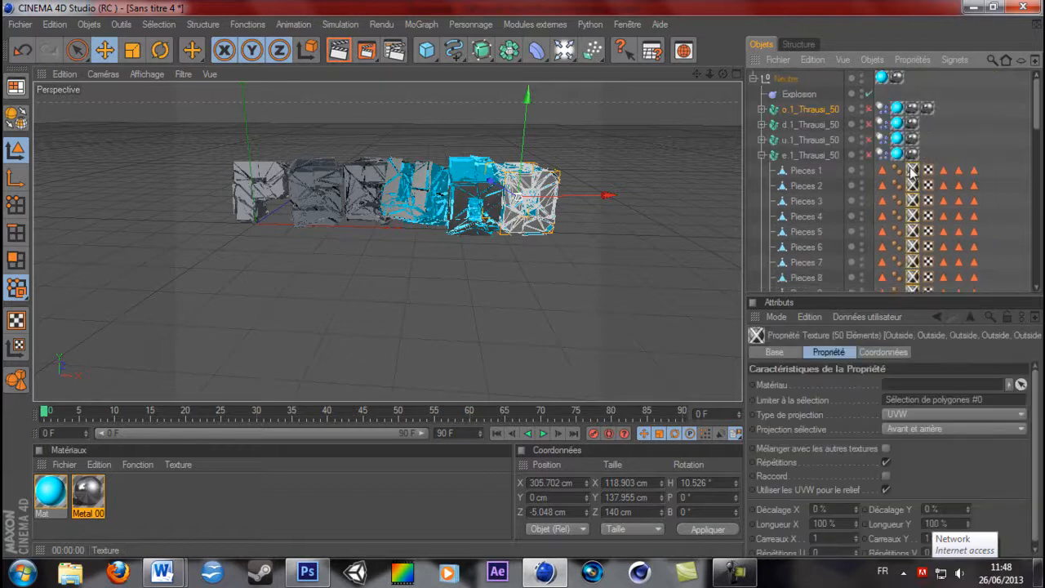
{"action": "key", "text": "Delete"}
{"action": "left_click", "coordinate": [761, 155]}
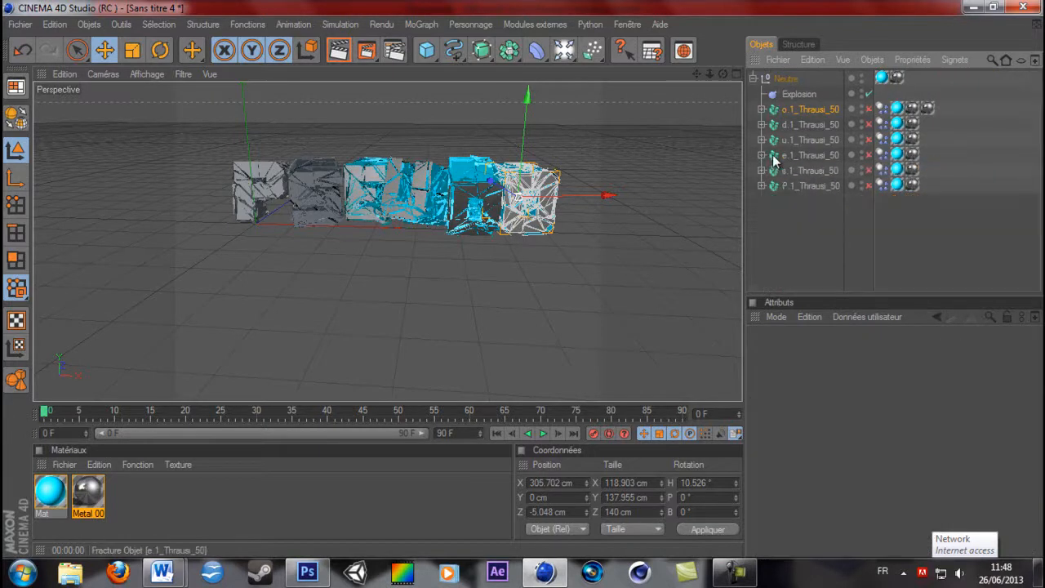
- Delete the Inside texture tags from all 50 pieces of s.1_Thrausi_50
{"action": "left_click", "coordinate": [760, 170]}
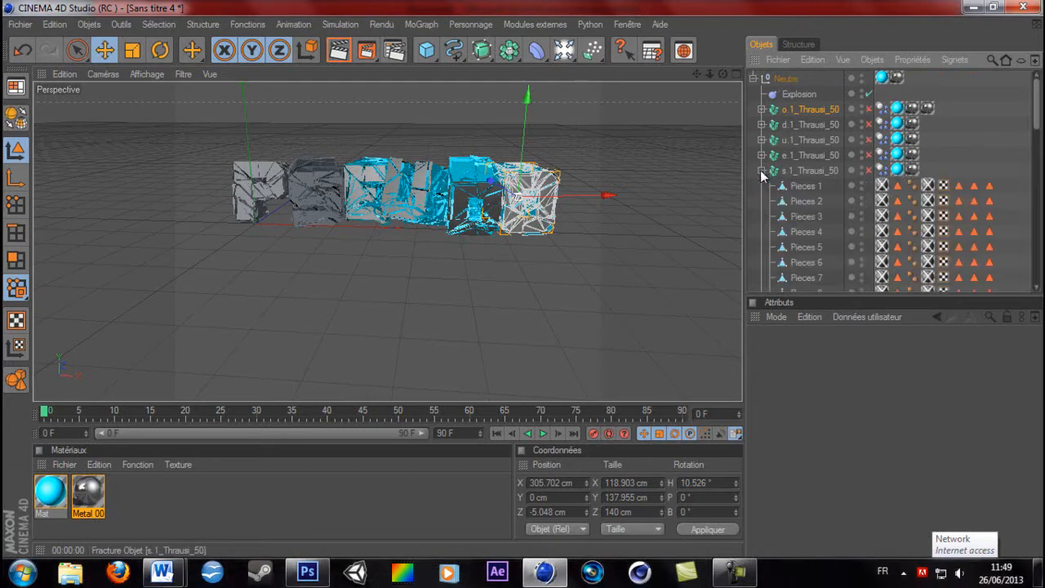
{"action": "left_click", "coordinate": [760, 154]}
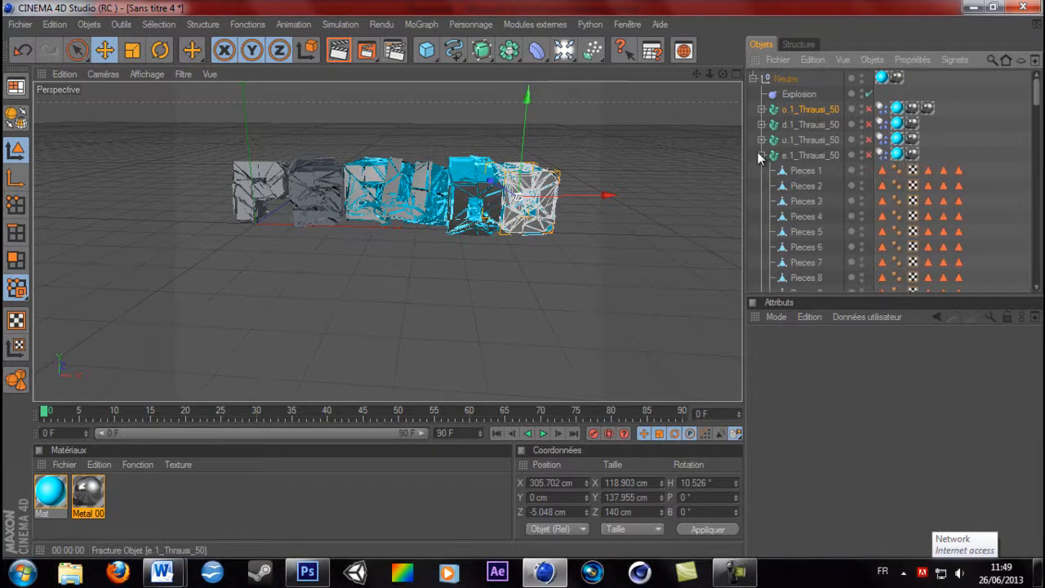
{"action": "left_click", "coordinate": [758, 153]}
{"action": "left_click", "coordinate": [761, 155]}
{"action": "left_click", "coordinate": [882, 186]}
{"action": "scroll", "coordinate": [882, 213], "scroll_direction": "down", "scroll_amount": 10}
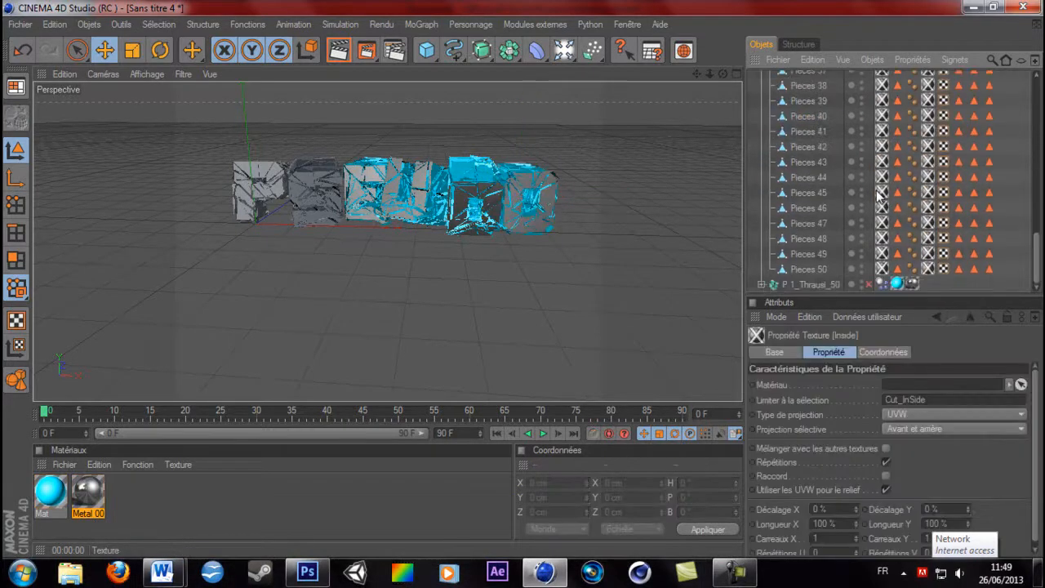
{"action": "left_click", "coordinate": [882, 268], "text": "shift"}
{"action": "key", "text": "Delete"}
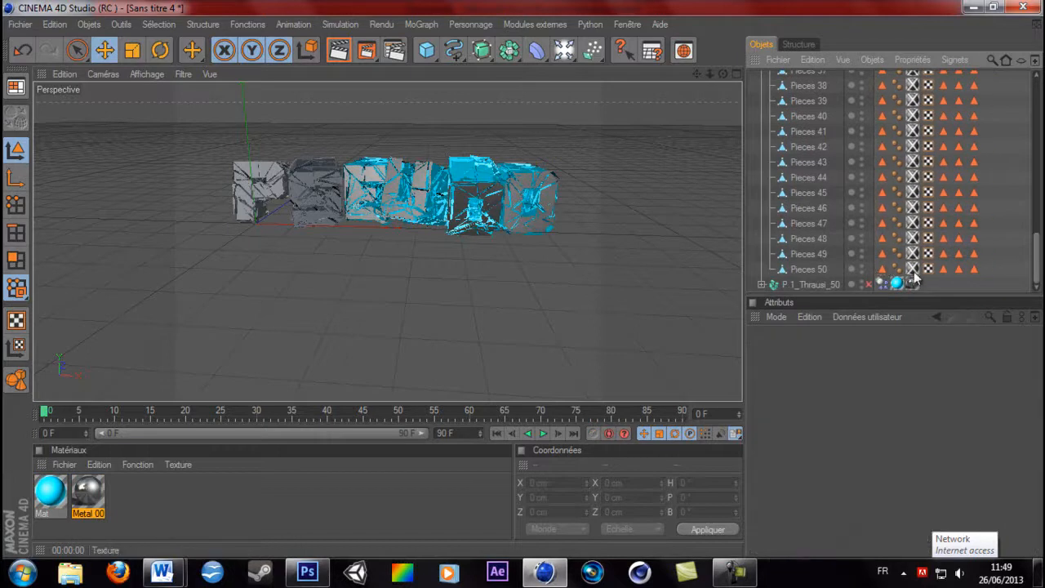
- Delete the Outside texture tags from all 50 pieces of s.1_Thrausi_50 and collapse its hierarchy
{"action": "left_click", "coordinate": [913, 269]}
{"action": "scroll", "coordinate": [914, 245], "scroll_direction": "up", "scroll_amount": 10}
{"action": "left_click", "coordinate": [913, 186], "text": "shift"}
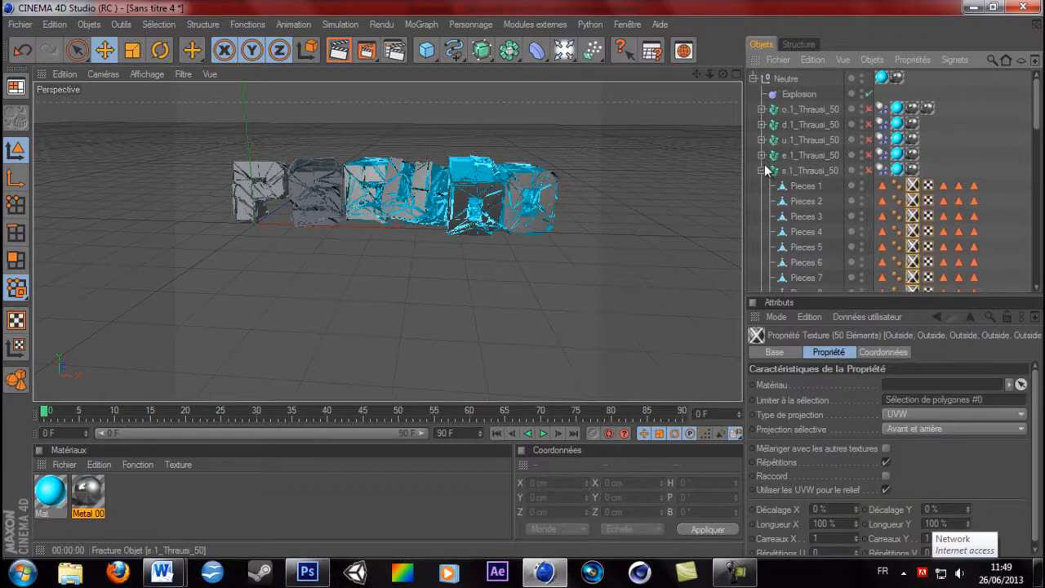
{"action": "left_click", "coordinate": [764, 170]}
- Delete the Inside texture tags from all 50 pieces of P.1_Thrausi_50
{"action": "left_click", "coordinate": [762, 185]}
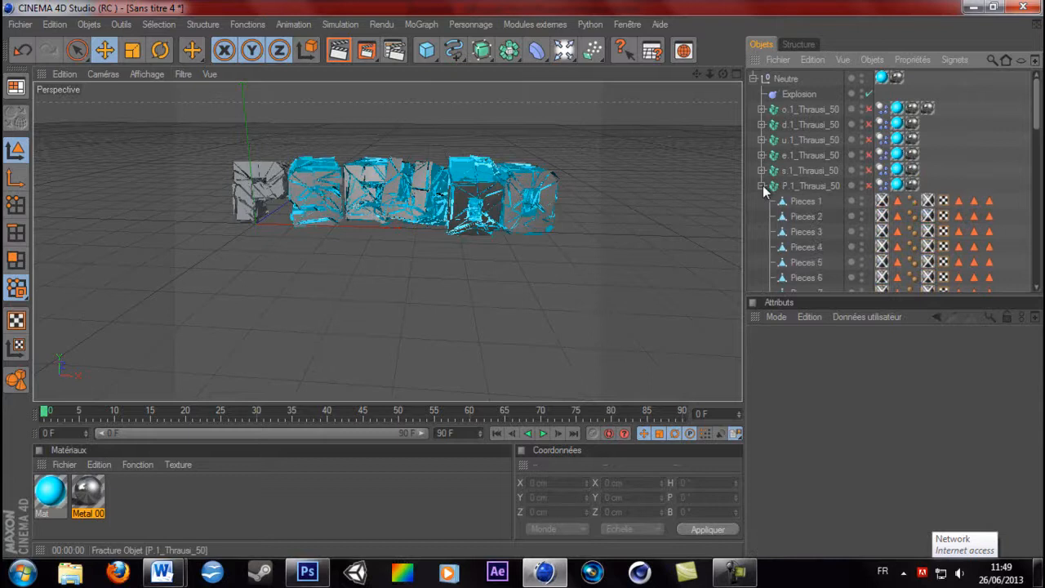
{"action": "left_click", "coordinate": [882, 214]}
{"action": "scroll", "coordinate": [885, 209], "scroll_direction": "down", "scroll_amount": 10}
{"action": "left_click", "coordinate": [882, 283], "text": "shift"}
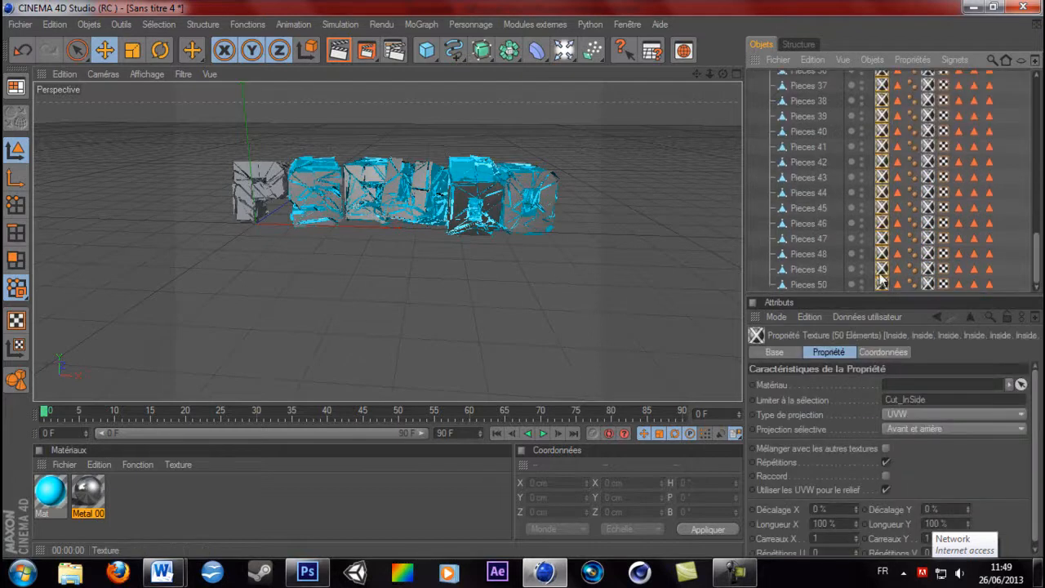
{"action": "key", "text": "Delete"}
- Delete the Outside texture tags from all 50 pieces of P.1_Thrausi_50 and collapse its hierarchy
{"action": "left_click", "coordinate": [907, 273]}
{"action": "scroll", "coordinate": [905, 274], "scroll_direction": "up", "scroll_amount": 8}
{"action": "scroll", "coordinate": [906, 273], "scroll_direction": "up", "scroll_amount": 10}
{"action": "left_click", "coordinate": [913, 201], "text": "shift"}
{"action": "key", "text": "Delete"}
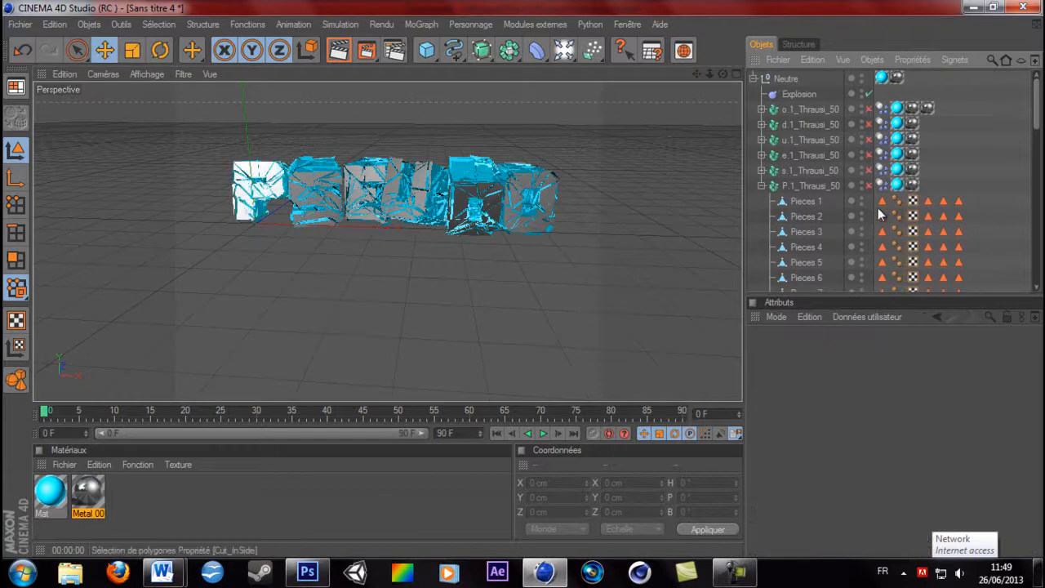
{"action": "left_click", "coordinate": [764, 186]}
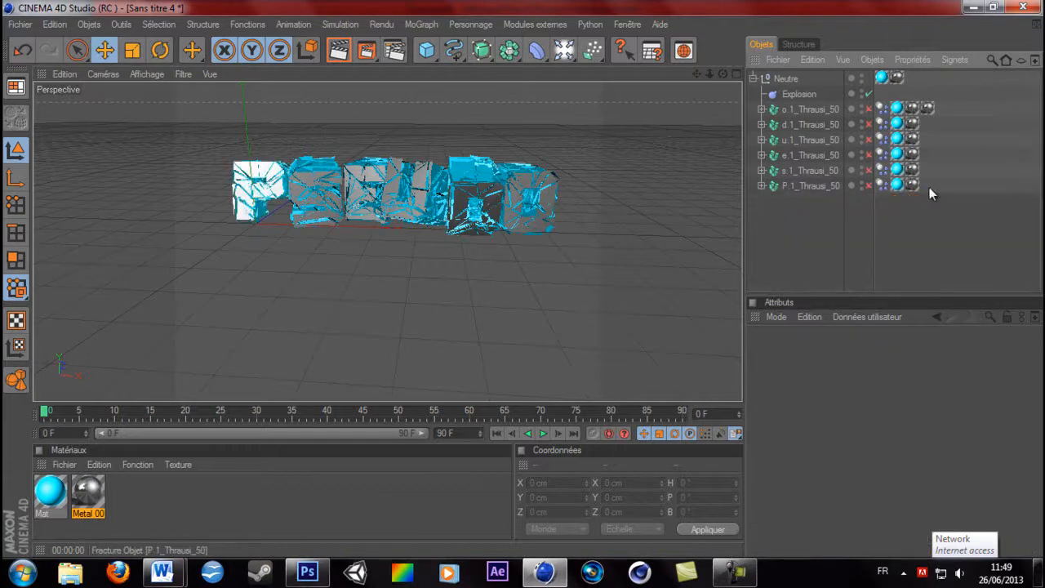
- Copy the C2 Metal 009 tag from o.1_Thrausi_50 to the d.1, u.1, e.1 and s.1 Thrausi objects
{"action": "left_click", "coordinate": [933, 108]}
{"action": "left_click", "coordinate": [929, 123]}
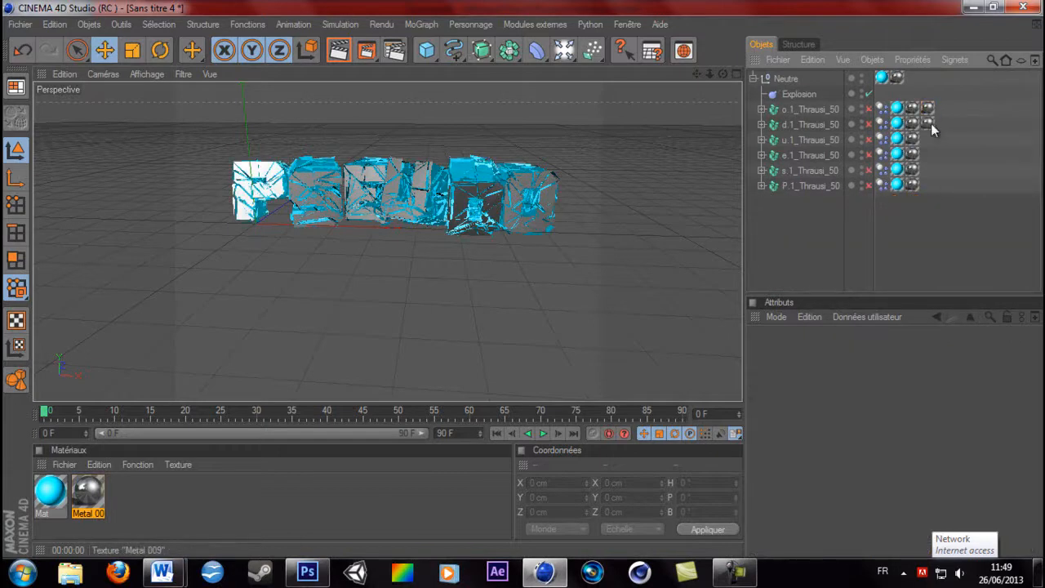
{"action": "double_click", "coordinate": [929, 123]}
{"action": "mouse_move", "coordinate": [931, 146]}
{"action": "left_mouse_down", "text": "ctrl"}
{"action": "mouse_move", "coordinate": [930, 165]}
{"action": "mouse_move", "coordinate": [931, 155]}
{"action": "left_mouse_up", "text": "ctrl"}
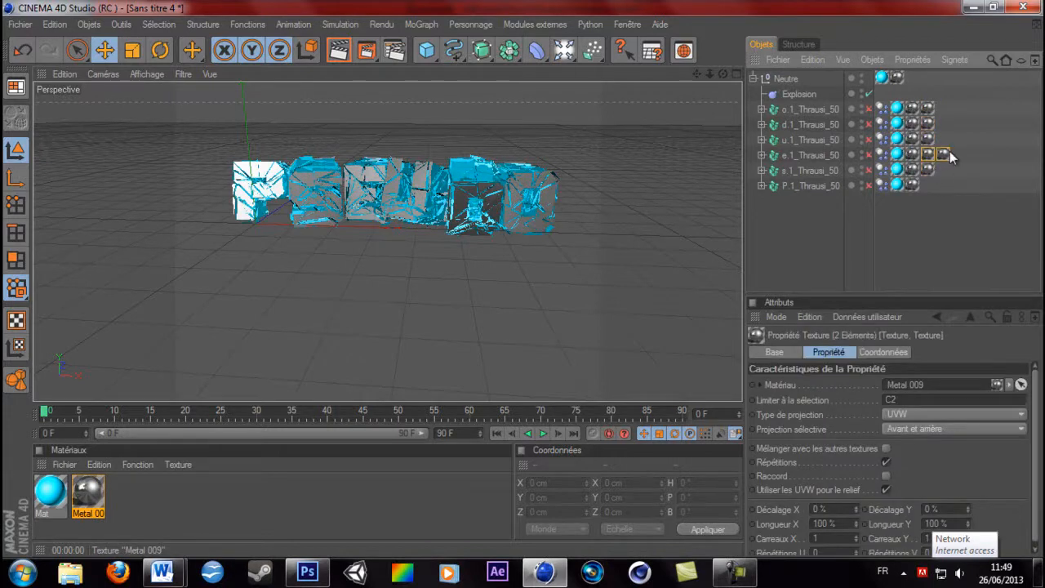
- Move the surplus C2 Metal 009 tag from e.1_Thrausi_50 to P.1_Thrausi_50
{"action": "left_click", "coordinate": [910, 153]}
{"action": "left_click", "coordinate": [931, 159]}
{"action": "left_click", "coordinate": [953, 160]}
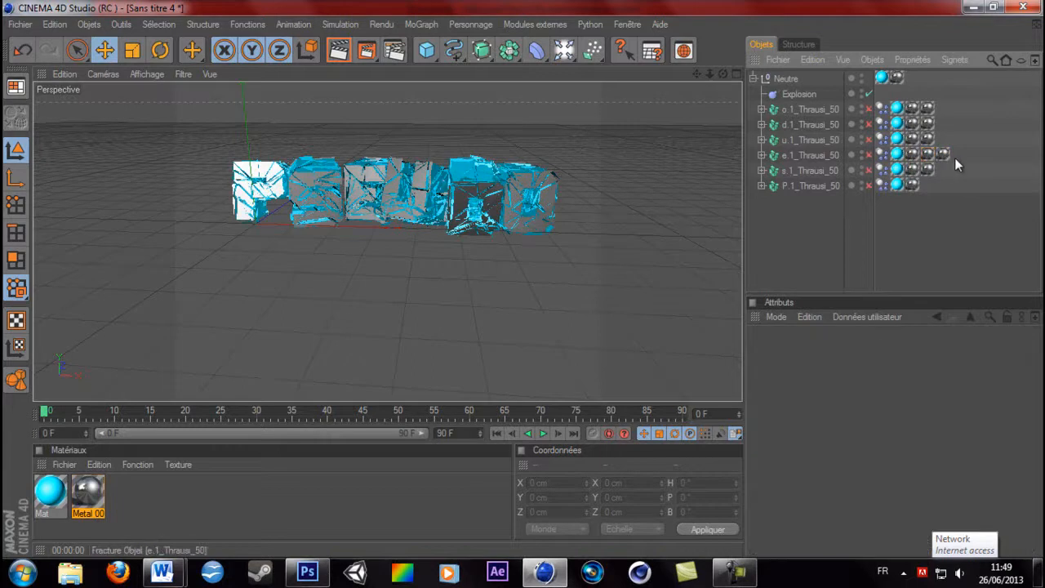
{"action": "left_click", "coordinate": [946, 157]}
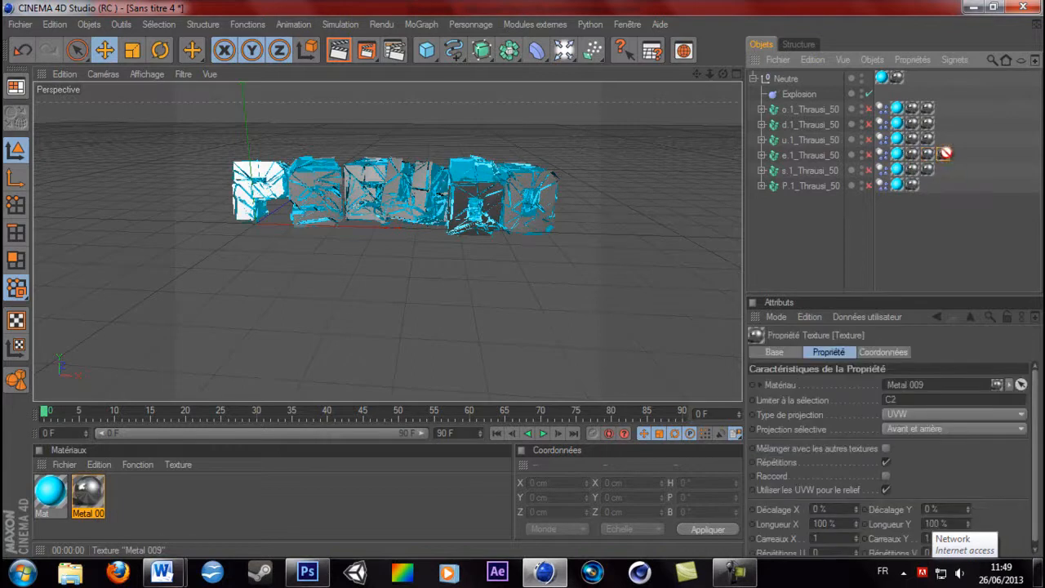
{"action": "left_click_drag", "start_coordinate": [928, 189], "coordinate": [928, 186]}
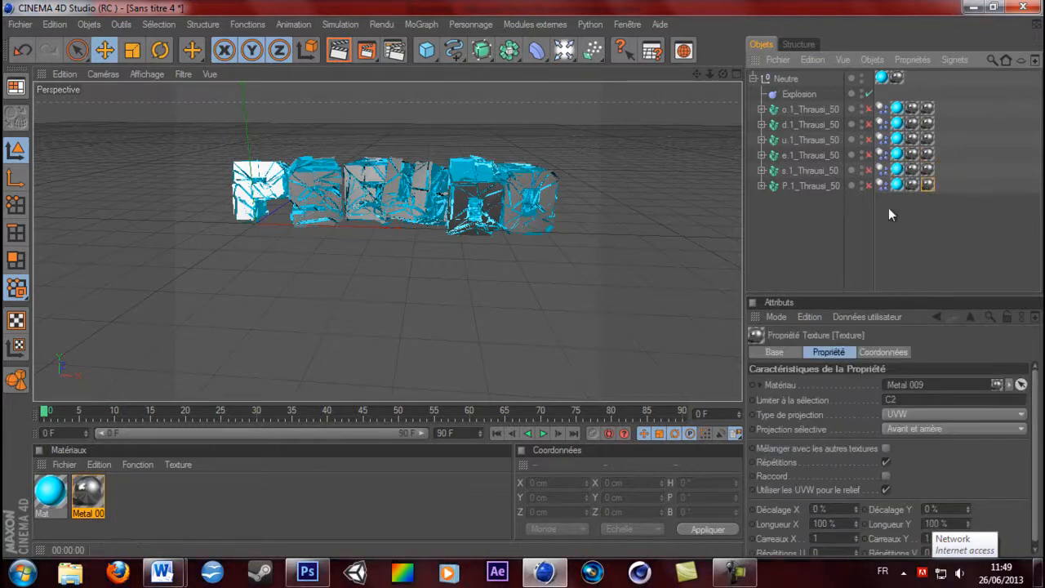
- Try an intensity of 0 % on the Explosion deformer, and set it to 0.1 %
{"action": "scroll", "coordinate": [594, 172], "scroll_direction": "up", "scroll_amount": 4}
{"action": "scroll", "coordinate": [600, 173], "scroll_direction": "down", "scroll_amount": 4}
{"action": "left_click", "coordinate": [798, 94]}
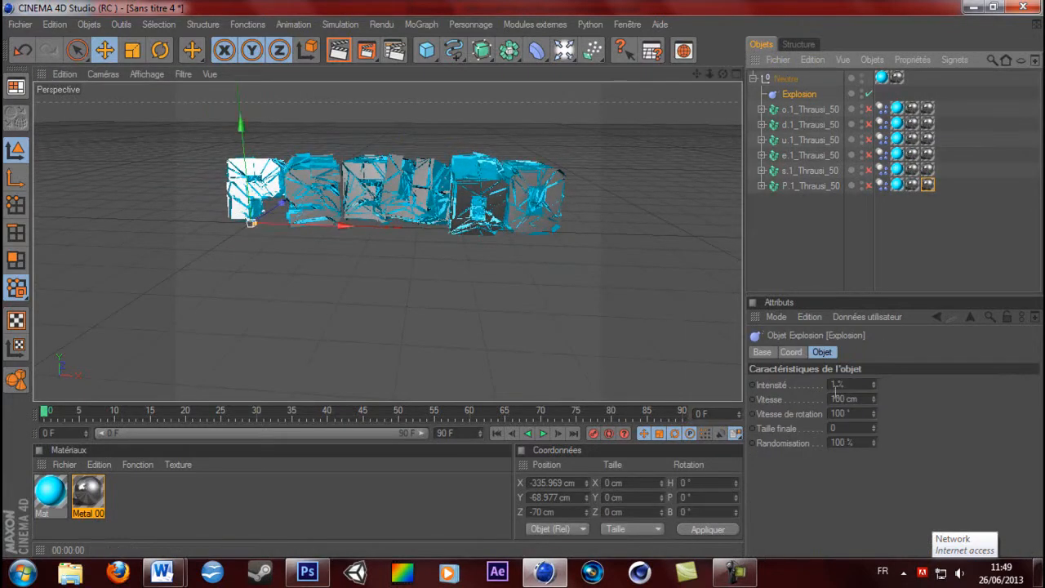
{"action": "double_click", "coordinate": [846, 385]}
{"action": "type", "text": "0"}
{"action": "key", "text": "Return"}
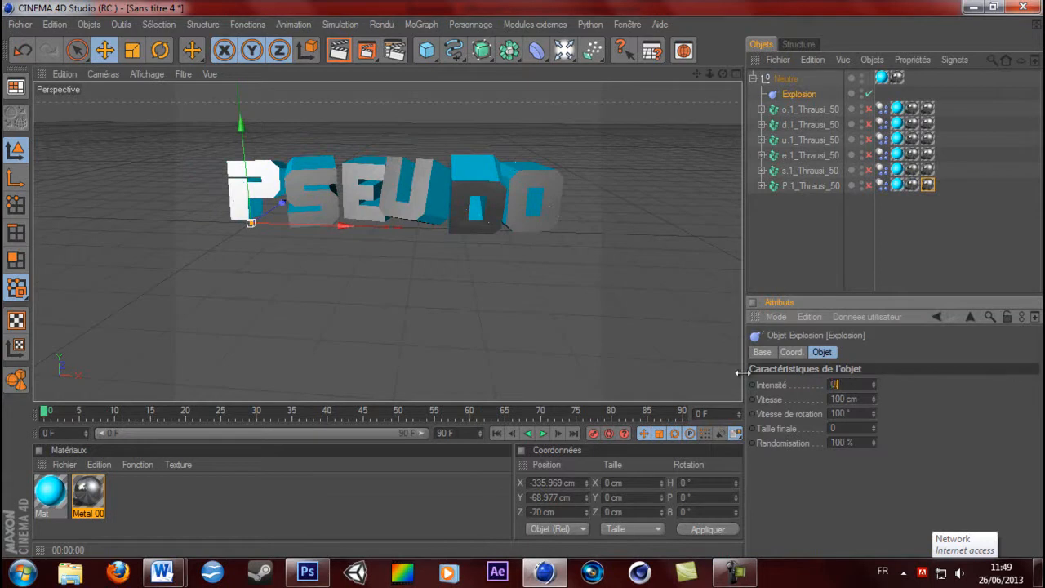
{"action": "type", "text": "0.1"}
{"action": "key", "text": "Return"}
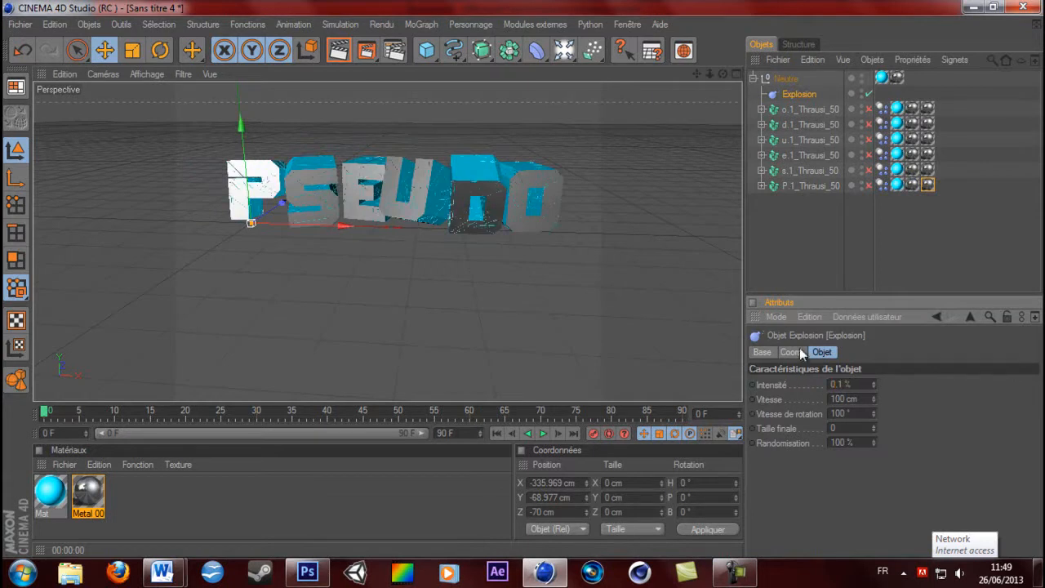
- Try placing the C1 Metal 009 tag before the Mat tag on the o.1, d.1 and u.1 Thrausi objects, and undo the reordering
{"action": "left_click", "coordinate": [912, 109]}
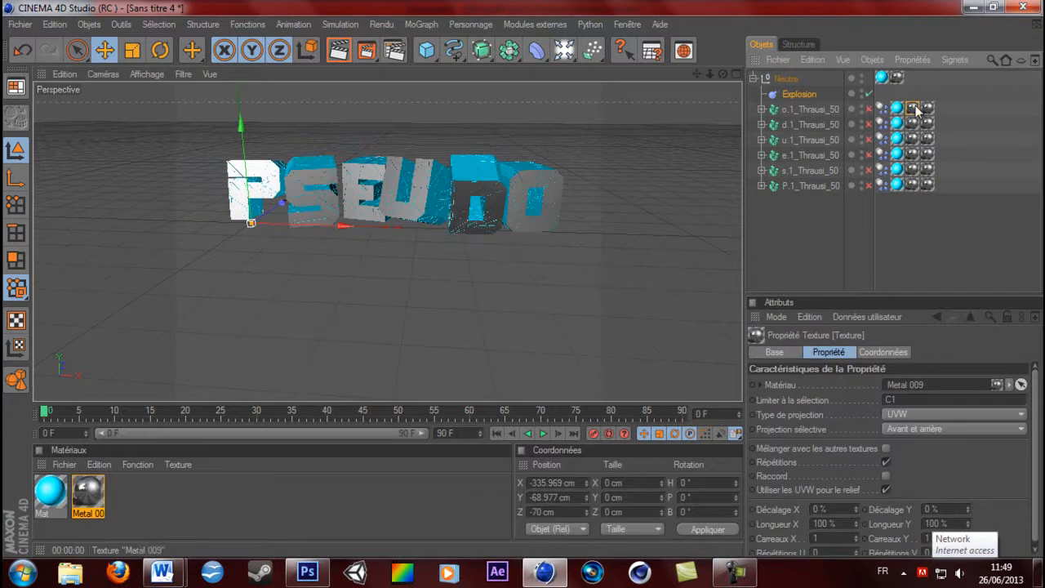
{"action": "mouse_move", "coordinate": [890, 112]}
{"action": "left_mouse_down"}
{"action": "mouse_move", "coordinate": [908, 129]}
{"action": "mouse_move", "coordinate": [891, 126]}
{"action": "left_mouse_up"}
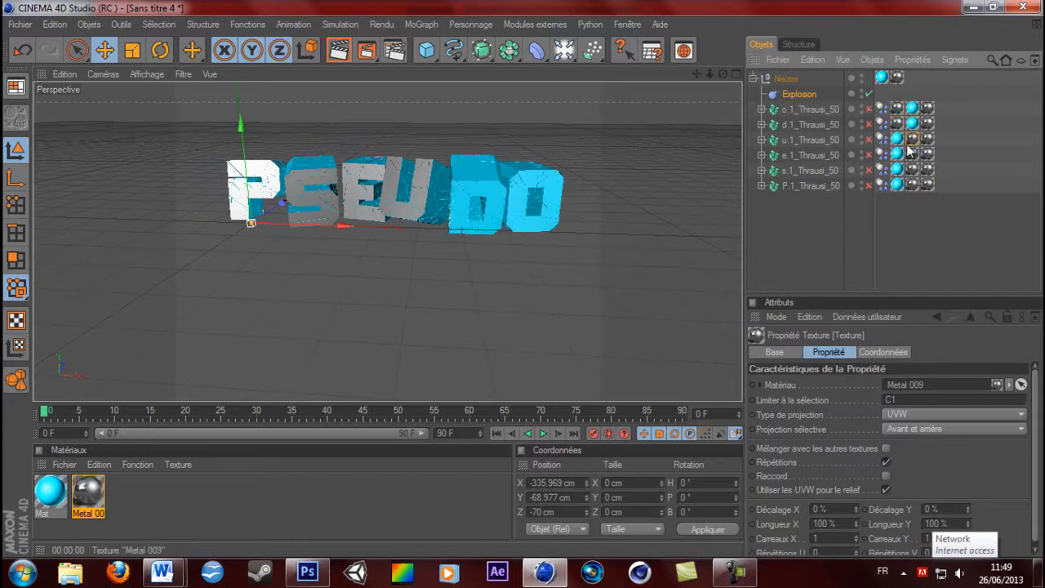
{"action": "left_click_drag", "start_coordinate": [893, 145], "coordinate": [897, 159]}
{"action": "left_click", "coordinate": [761, 110]}
{"action": "key", "text": "ctrl+z"}
{"action": "key", "text": "ctrl+z"}
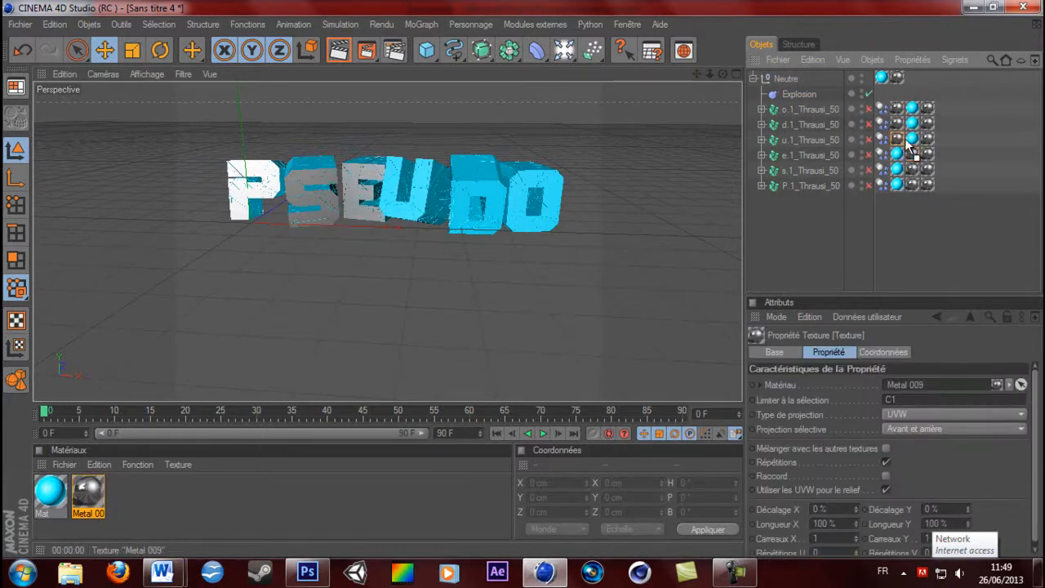
{"action": "left_click_drag", "start_coordinate": [918, 123], "coordinate": [895, 109]}
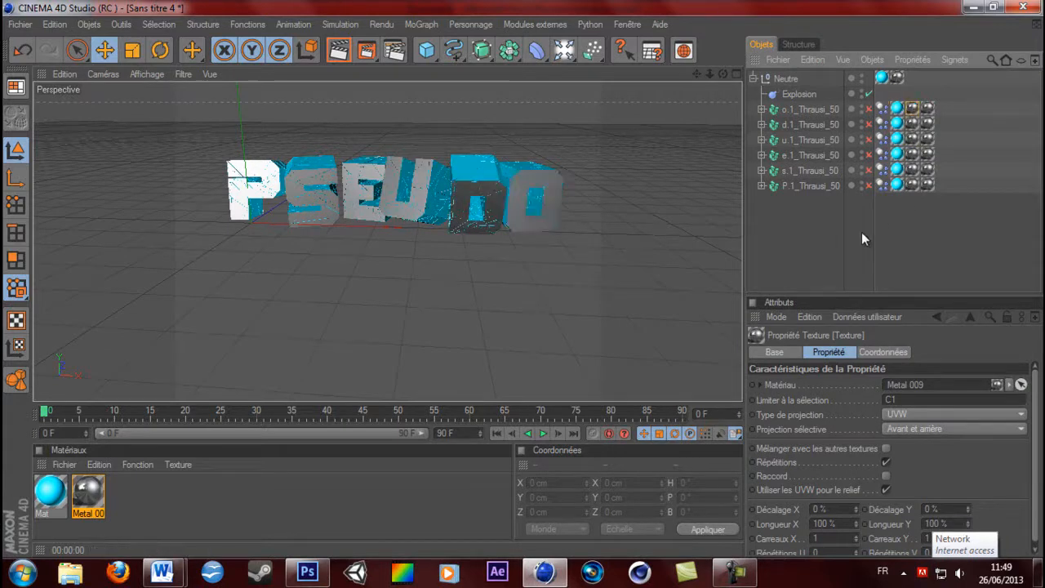
- Try an intensity of 0.2 % on the Explosion deformer, and set it to 0.3 %
{"action": "left_click", "coordinate": [799, 93]}
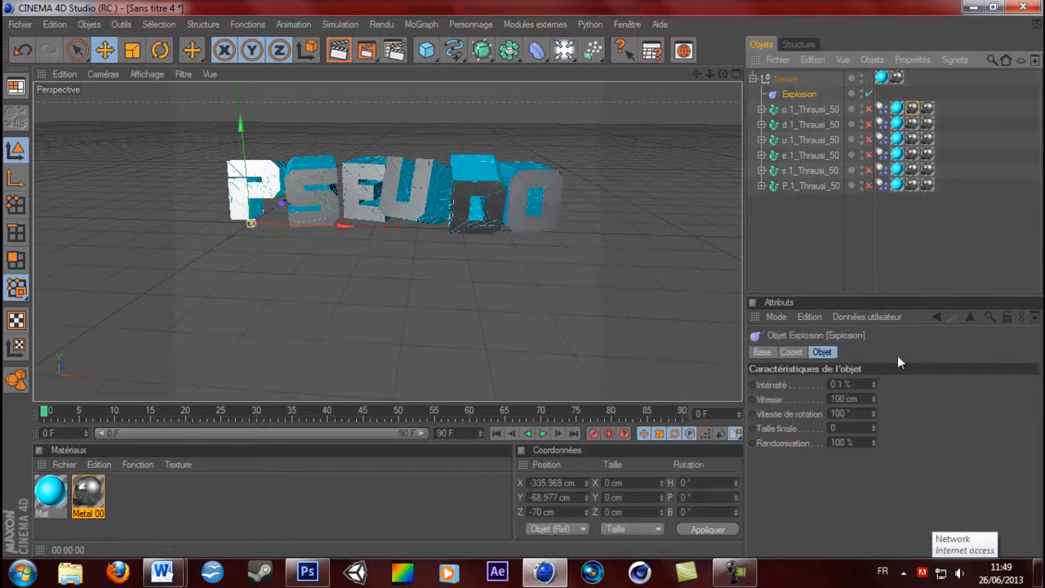
{"action": "double_click", "coordinate": [840, 385]}
{"action": "type", "text": "2"}
{"action": "key", "text": "Return"}
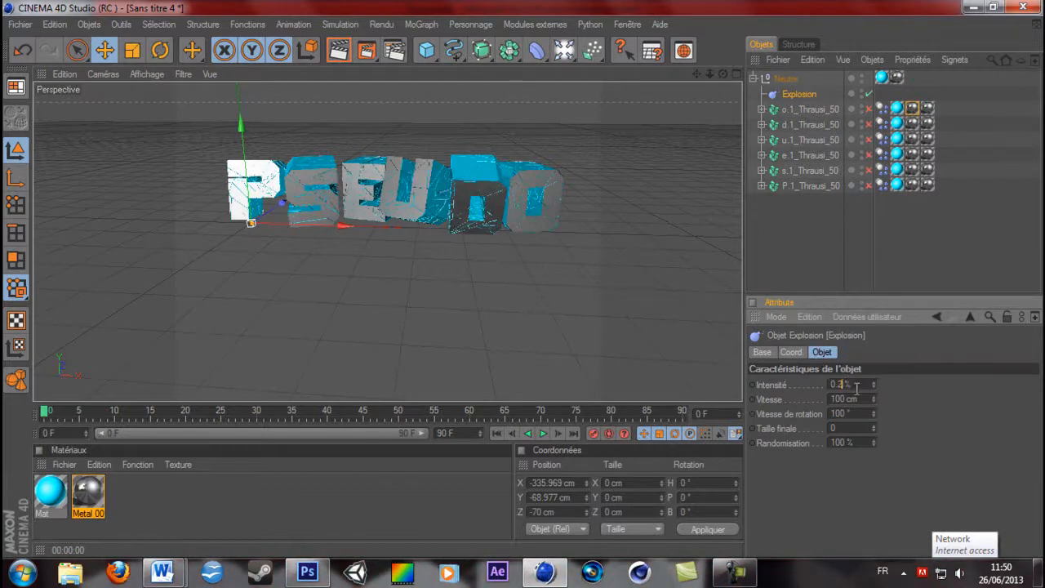
{"action": "type", "text": "3"}
{"action": "key", "text": "Return"}
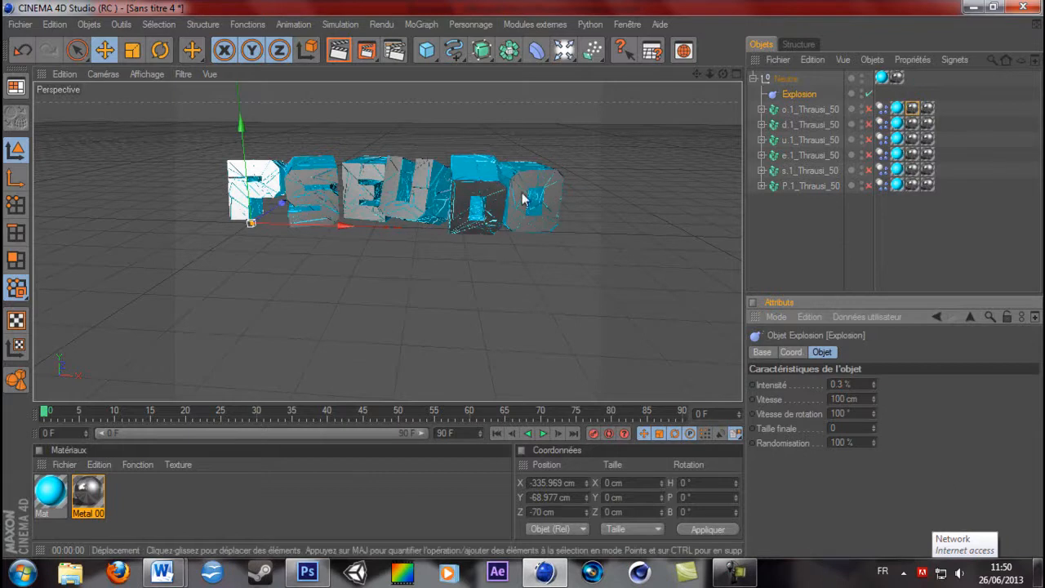
- Collapse the Neutre hierarchy and check the shattered text in a test render in the picture viewer
{"action": "left_click", "coordinate": [754, 79]}
{"action": "scroll", "coordinate": [419, 139], "scroll_direction": "up", "scroll_amount": 2}
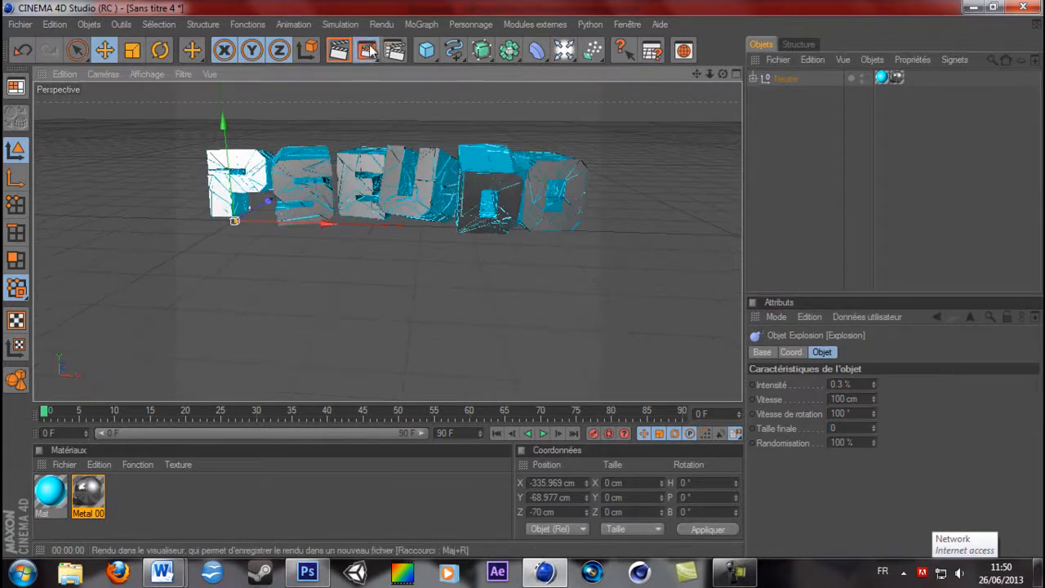
{"action": "left_click", "coordinate": [368, 50]}
{"action": "scroll", "coordinate": [612, 266], "scroll_direction": "up", "scroll_amount": 5}
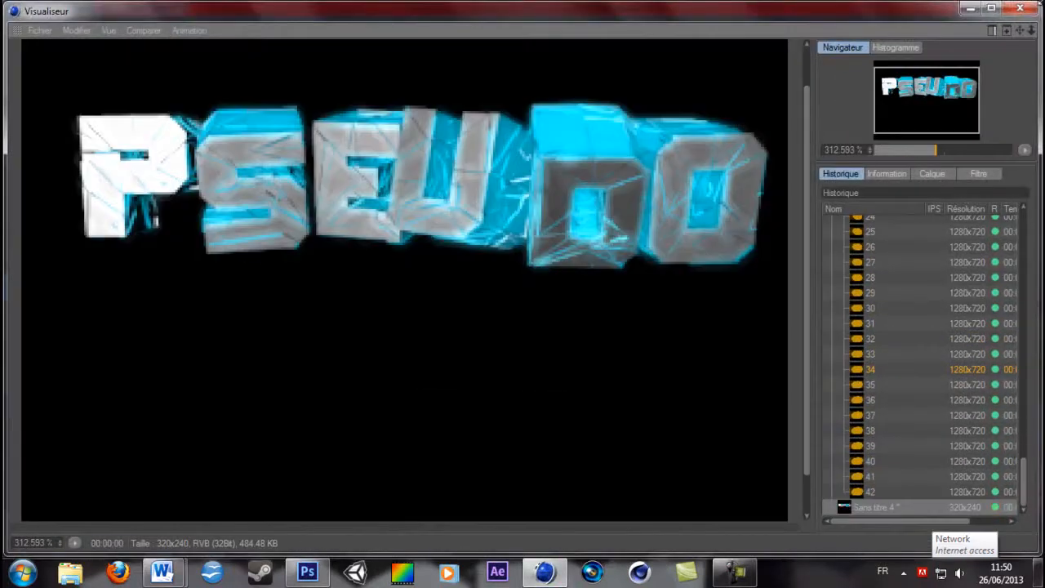
{"action": "left_click", "coordinate": [1028, 8]}
- Apply the HDV/HDTV 720 25 film/video preset to the render output
{"action": "left_click", "coordinate": [395, 51]}
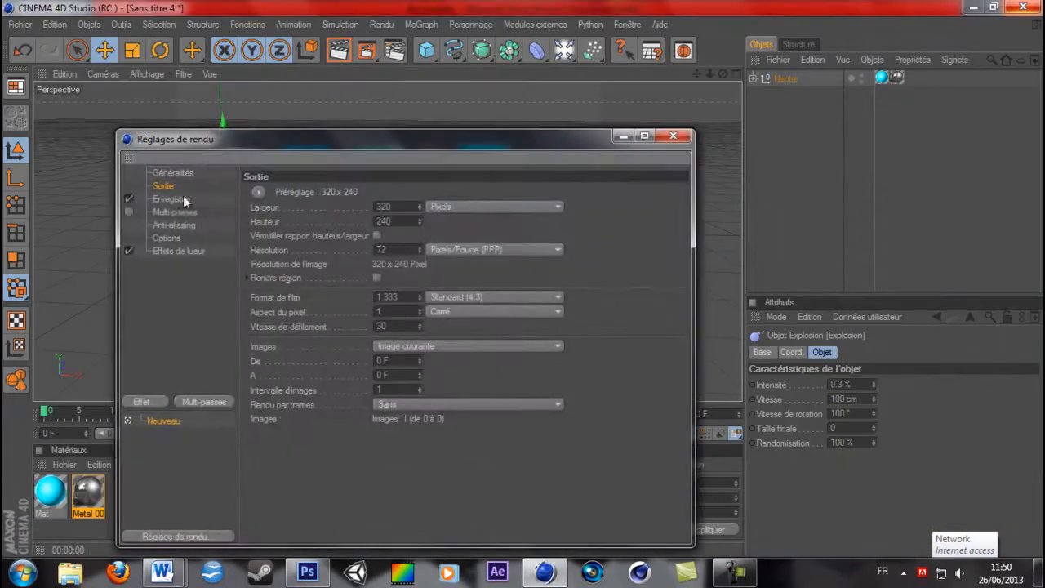
{"action": "left_click", "coordinate": [257, 193]}
{"action": "mouse_move", "coordinate": [334, 236]}
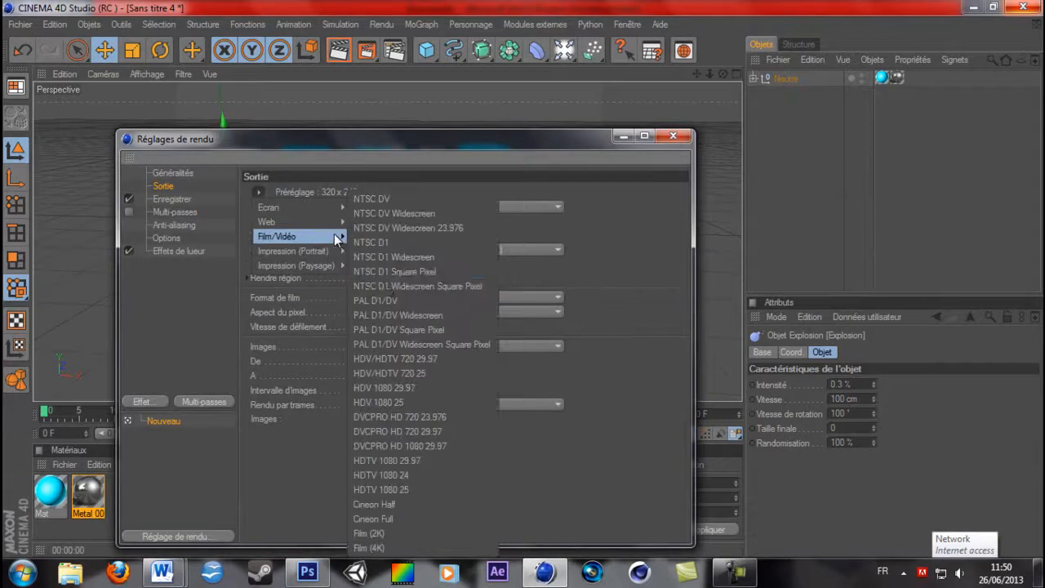
{"action": "left_click", "coordinate": [469, 375]}
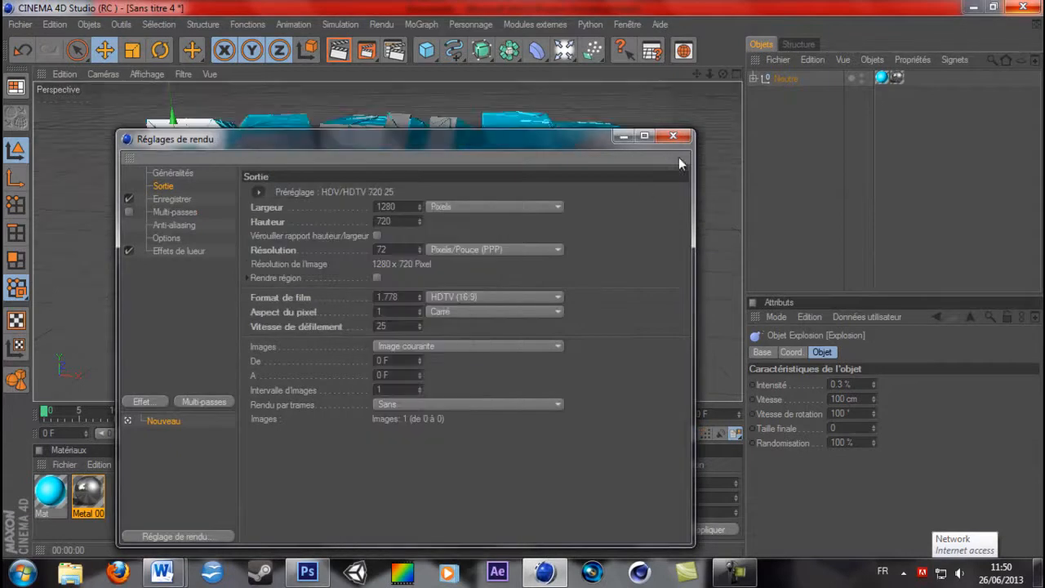
{"action": "left_click", "coordinate": [674, 136]}
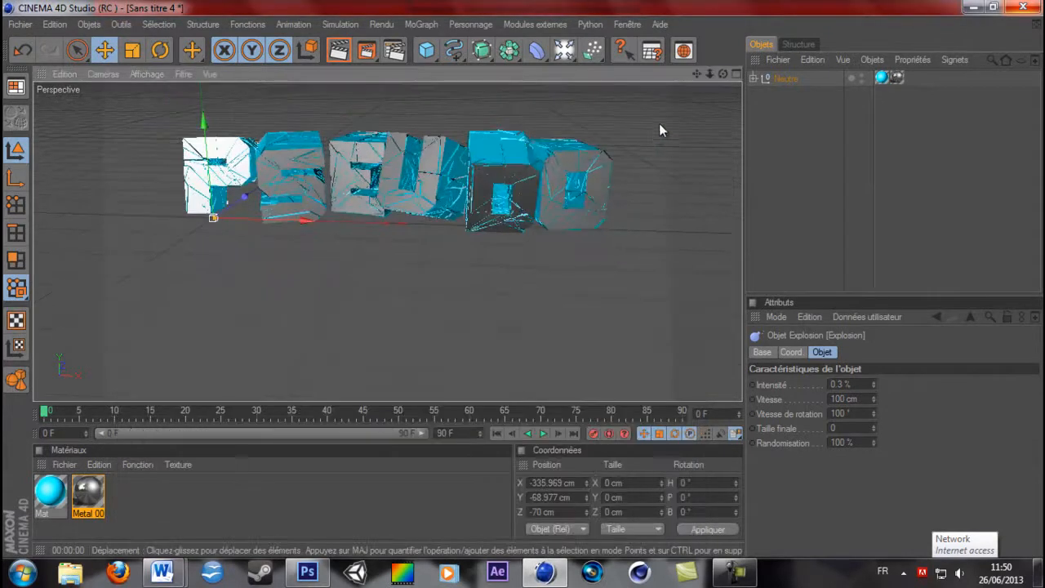
- Set the render anti-aliasing to Au mieux with a minimum level of 2x2 and a maximum level of 8x8
{"action": "left_click_drag", "start_coordinate": [688, 79], "coordinate": [524, 283]}
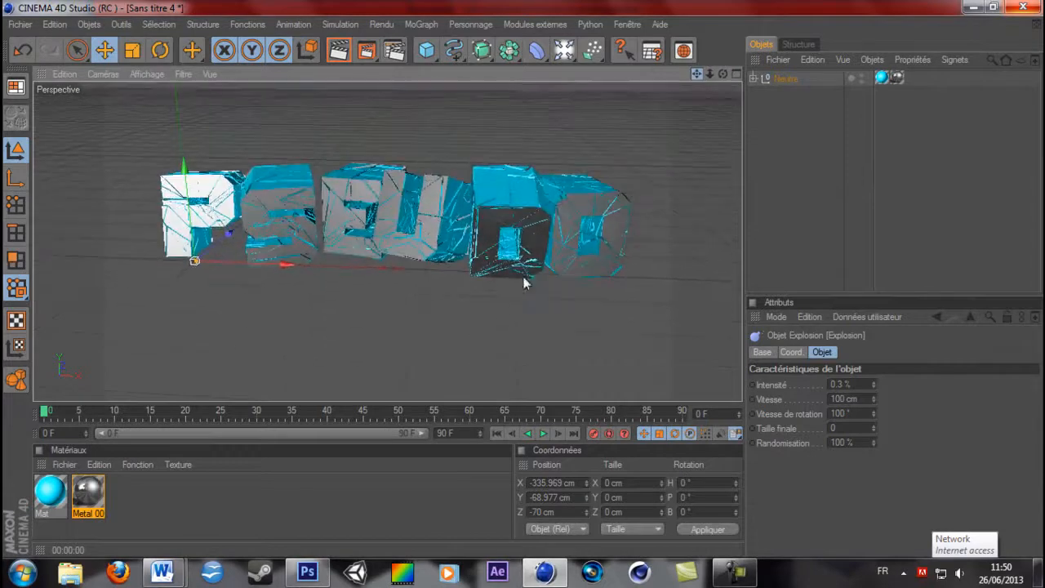
{"action": "left_click_drag", "start_coordinate": [729, 75], "coordinate": [524, 281]}
{"action": "left_click", "coordinate": [394, 51]}
{"action": "left_click", "coordinate": [185, 222]}
{"action": "left_click", "coordinate": [401, 190]}
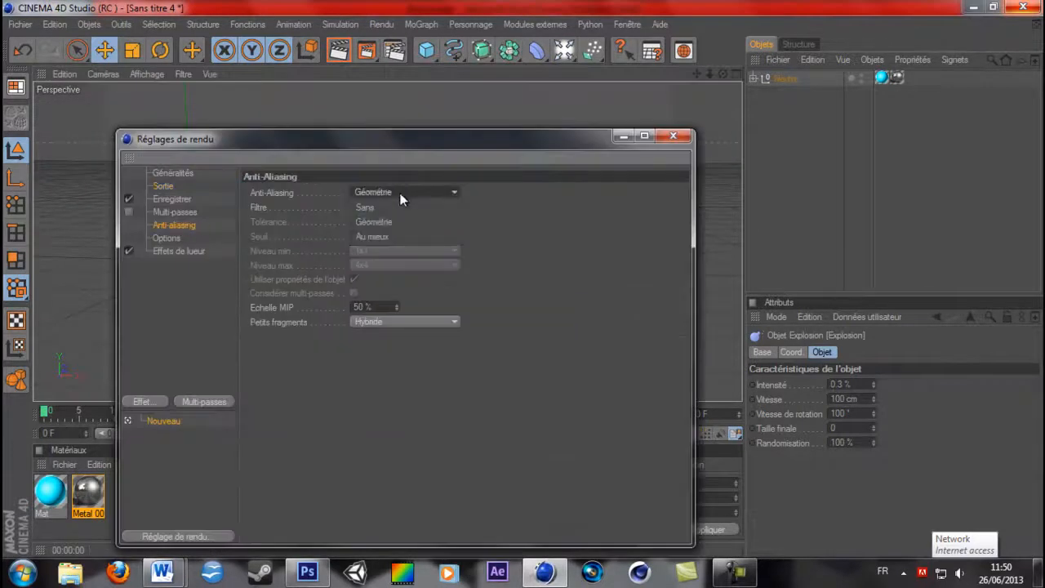
{"action": "left_click", "coordinate": [408, 232]}
{"action": "left_click", "coordinate": [408, 250]}
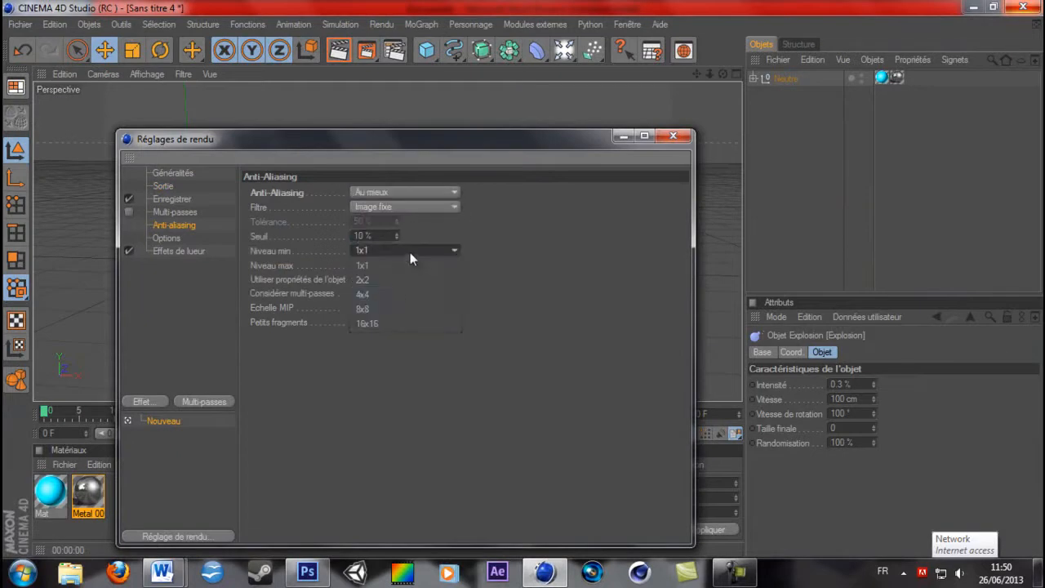
{"action": "left_click", "coordinate": [414, 281]}
{"action": "left_click", "coordinate": [408, 264]}
{"action": "left_click", "coordinate": [414, 305]}
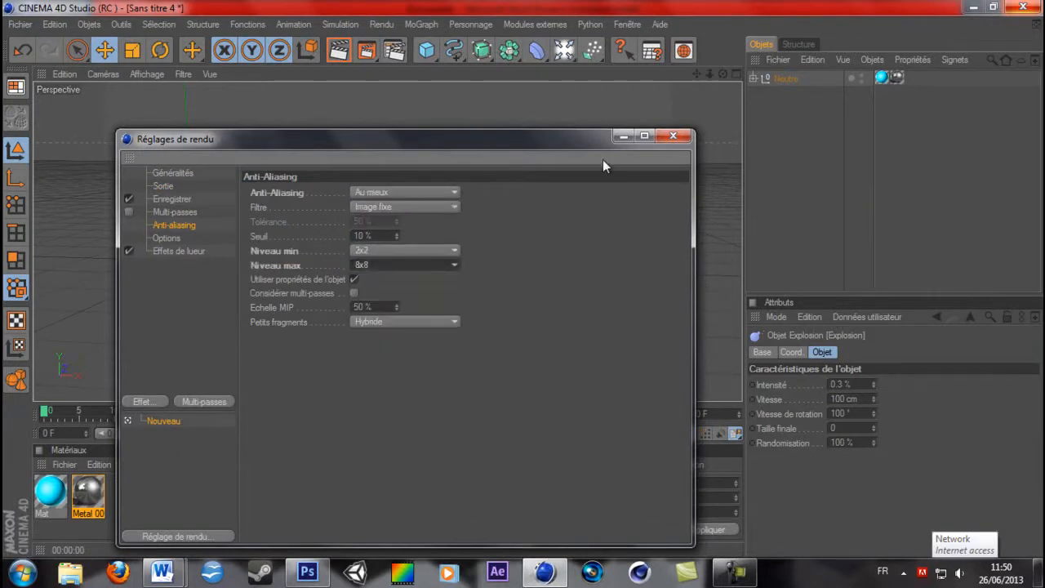
{"action": "left_click", "coordinate": [673, 135]}
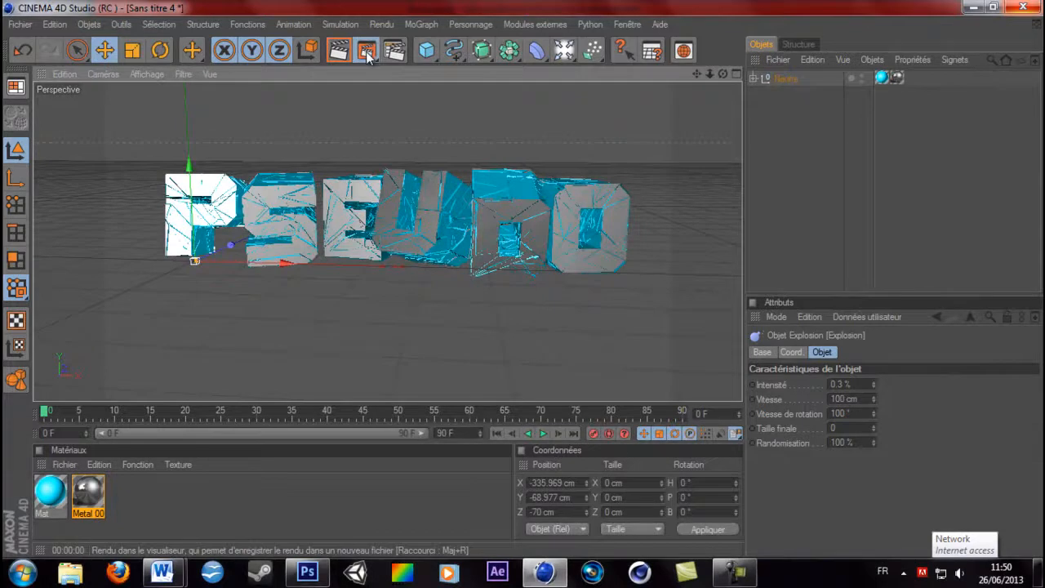
- Render the framed PSEUDO text to the picture viewer and examine the whole image
{"action": "left_click", "coordinate": [367, 49]}
{"action": "scroll", "coordinate": [464, 148], "scroll_direction": "down", "scroll_amount": 5}
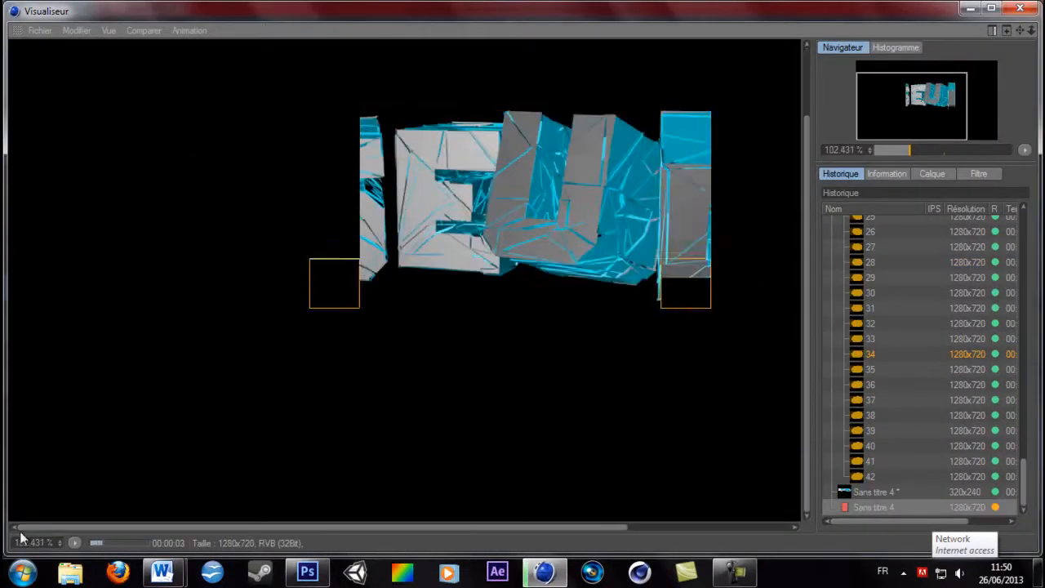
{"action": "scroll", "coordinate": [20, 542], "scroll_direction": "down", "scroll_amount": 10}
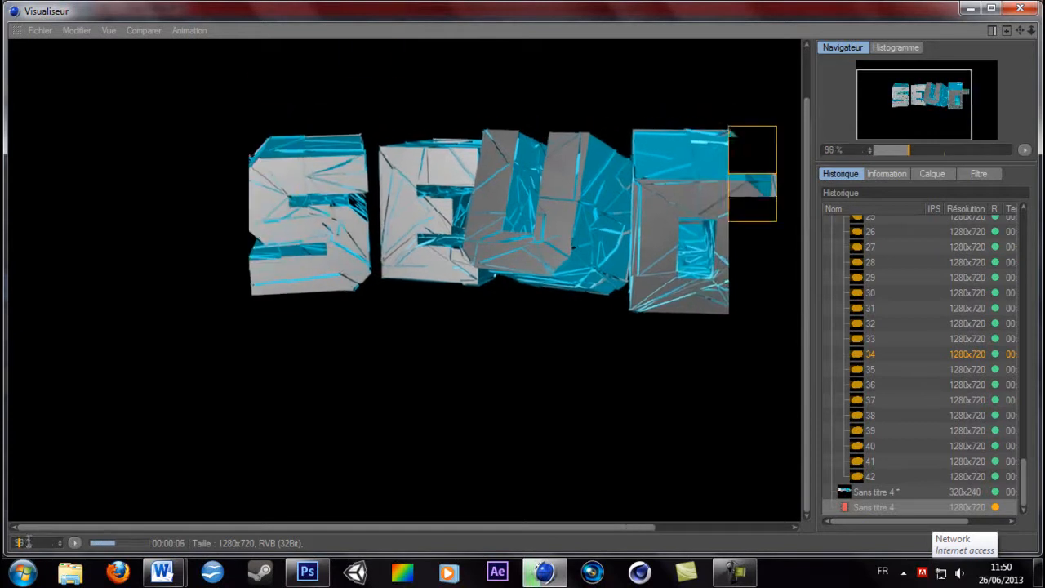
{"action": "scroll", "coordinate": [435, 299], "scroll_direction": "down", "scroll_amount": 1}
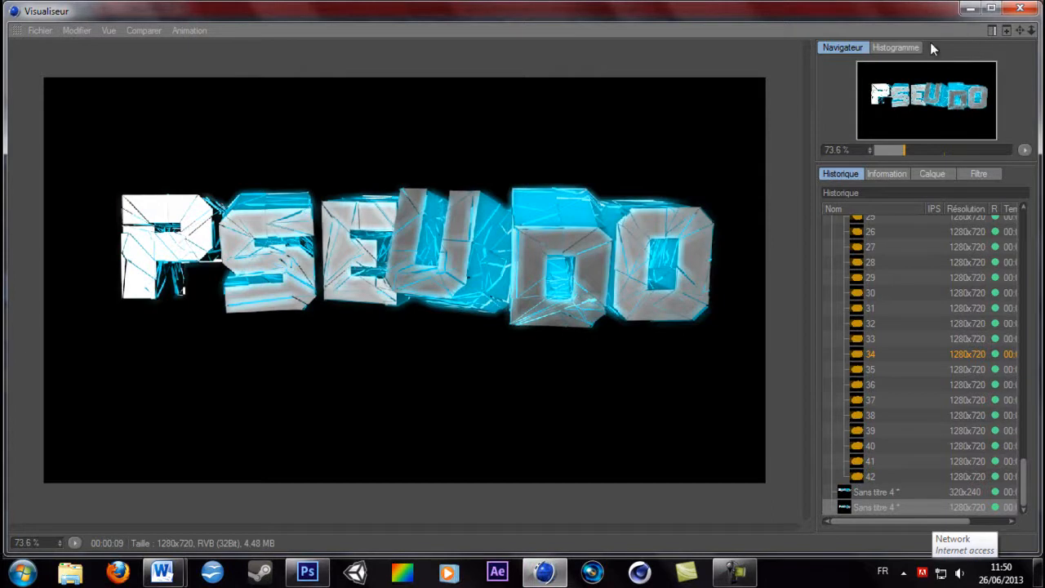
- Save the latest render as a still PNG named "pseduo fro background" in the Images vrac folder, and close the picture viewer
{"action": "right_click", "coordinate": [876, 504]}
{"action": "left_click", "coordinate": [728, 529]}
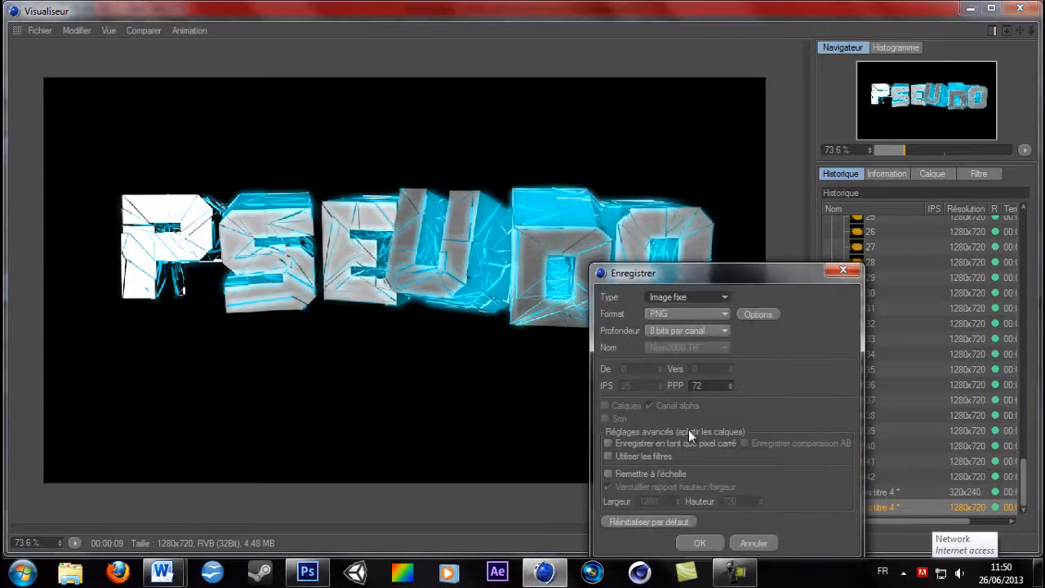
{"action": "left_click", "coordinate": [707, 541]}
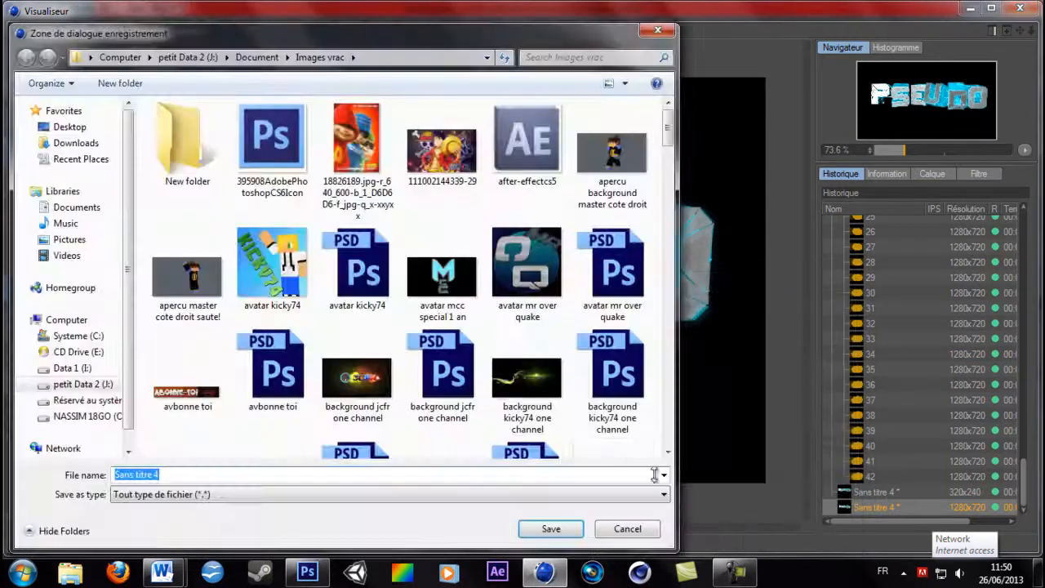
{"action": "type", "text": "pseduo"}
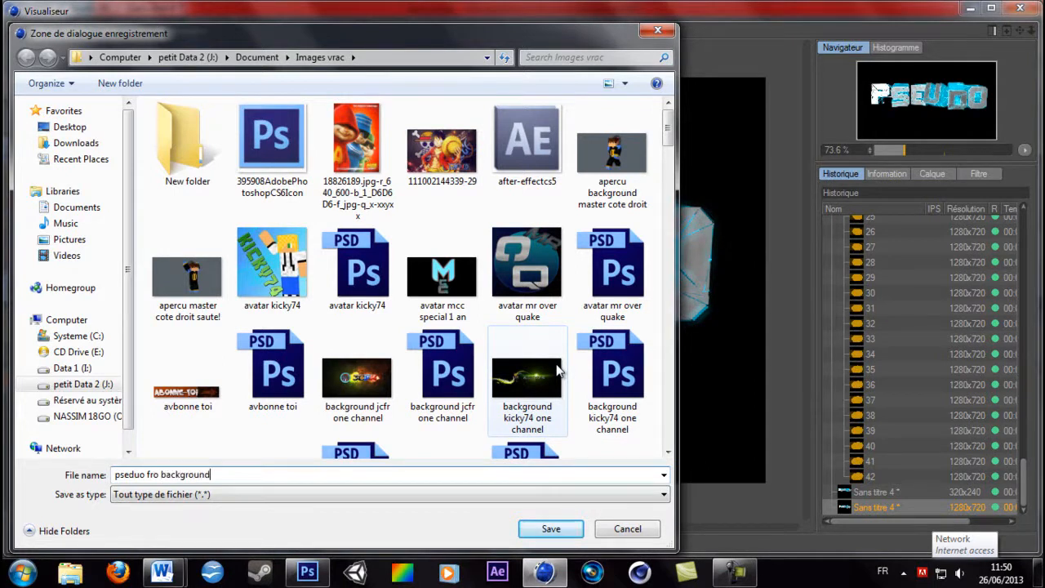
{"action": "type", "text": "fro background"}
{"action": "left_click", "coordinate": [552, 529]}
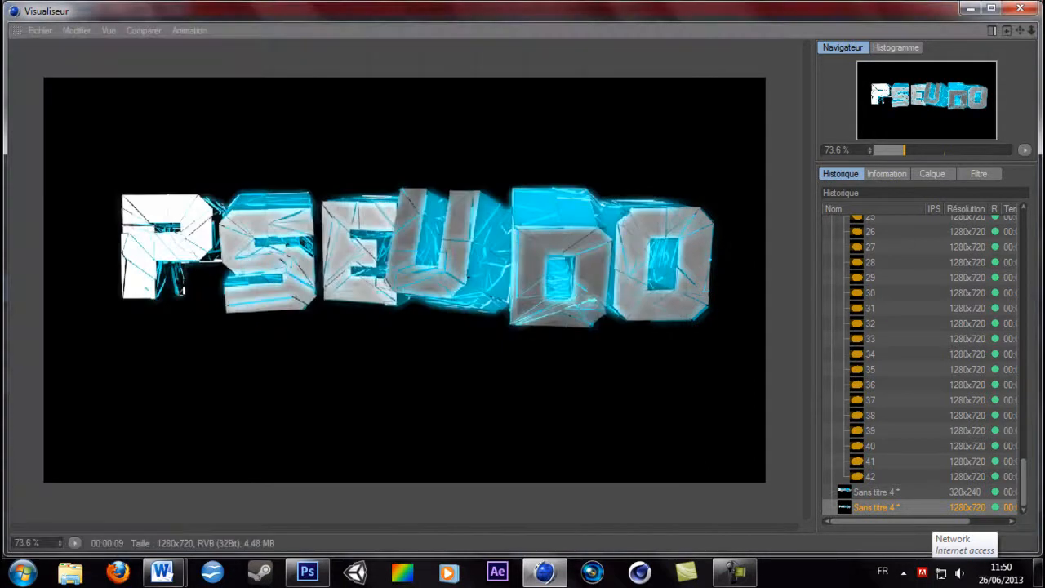
{"action": "left_click", "coordinate": [1021, 8]}
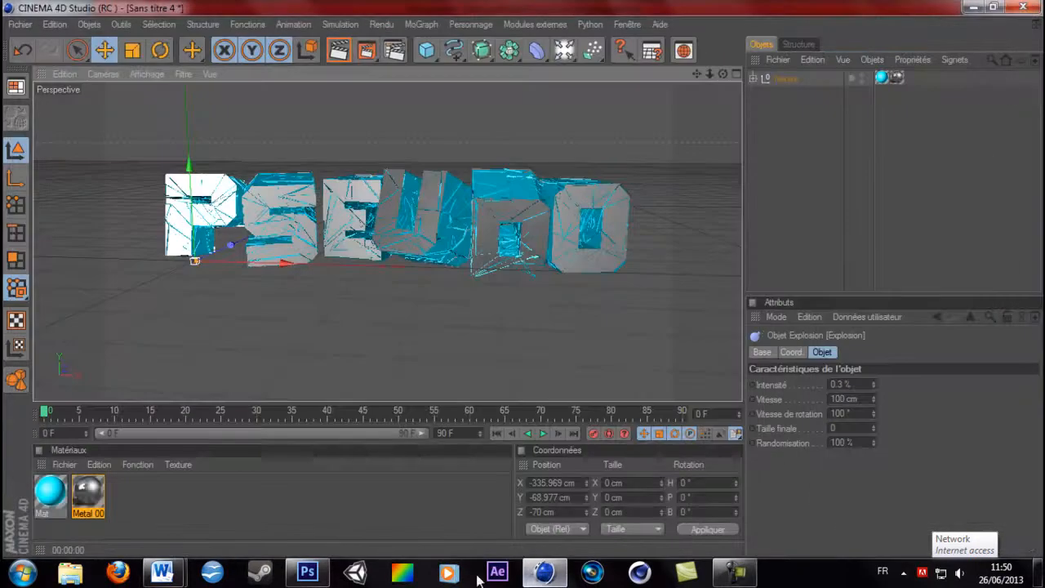
- Switch to Photoshop, start placing an image in the background document, and browse the Images vrac folder
{"action": "left_click", "coordinate": [307, 572]}
{"action": "left_click", "coordinate": [45, 13]}
{"action": "left_click", "coordinate": [112, 258]}
{"action": "scroll", "coordinate": [692, 139], "scroll_direction": "down", "scroll_amount": 5}
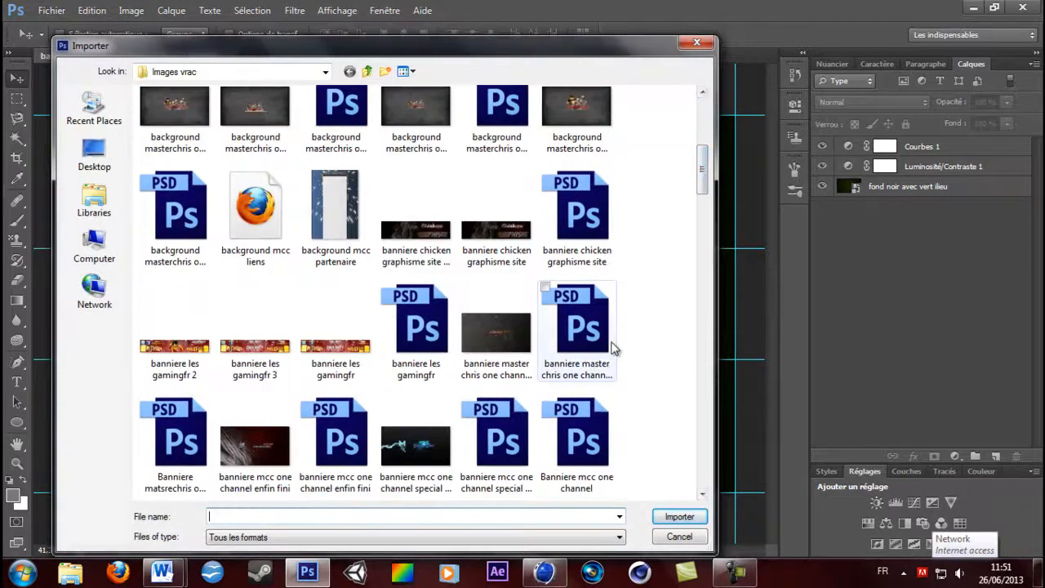
{"action": "left_click_drag", "start_coordinate": [702, 167], "coordinate": [710, 240]}
- Switch back to Cinema 4D and change the Mat material's colour to green with RGB 144, 255, 0
{"action": "left_click", "coordinate": [532, 576]}
{"action": "left_click", "coordinate": [882, 76]}
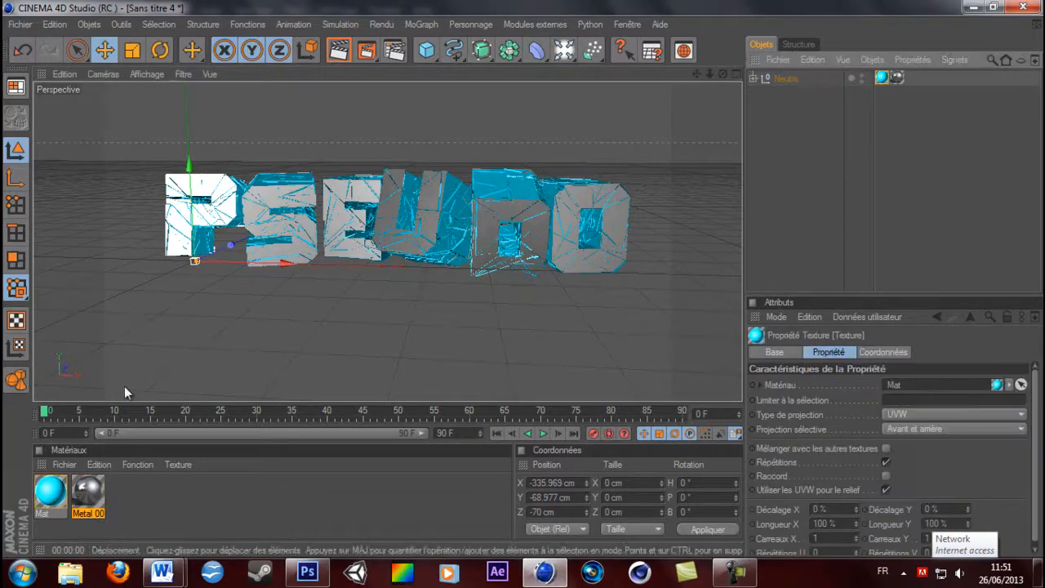
{"action": "double_click", "coordinate": [50, 492]}
{"action": "left_click", "coordinate": [253, 263]}
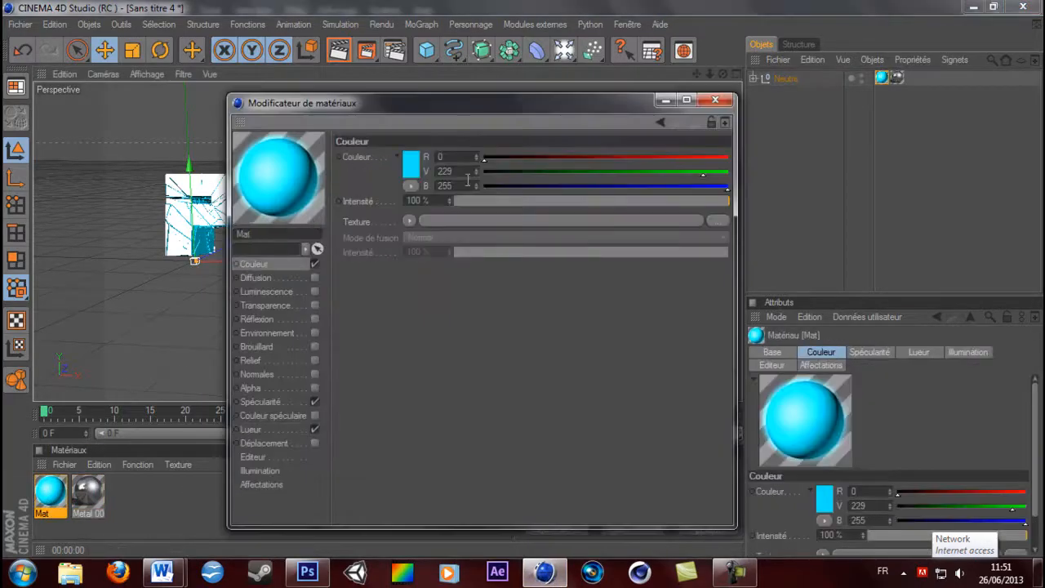
{"action": "left_click", "coordinate": [418, 167]}
{"action": "left_click_drag", "start_coordinate": [422, 95], "coordinate": [400, 100]}
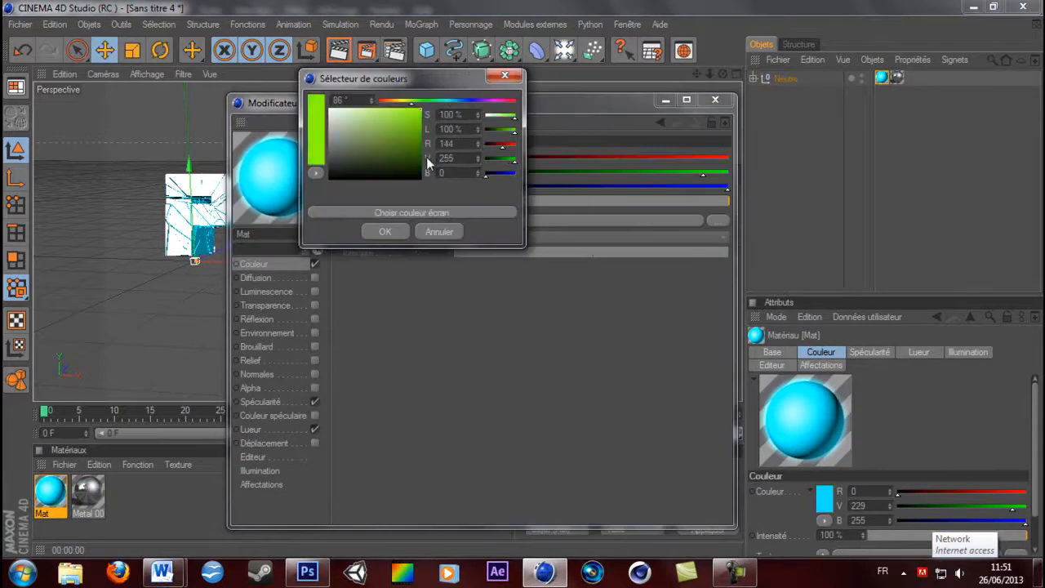
{"action": "left_click", "coordinate": [384, 231]}
{"action": "left_click", "coordinate": [715, 99]}
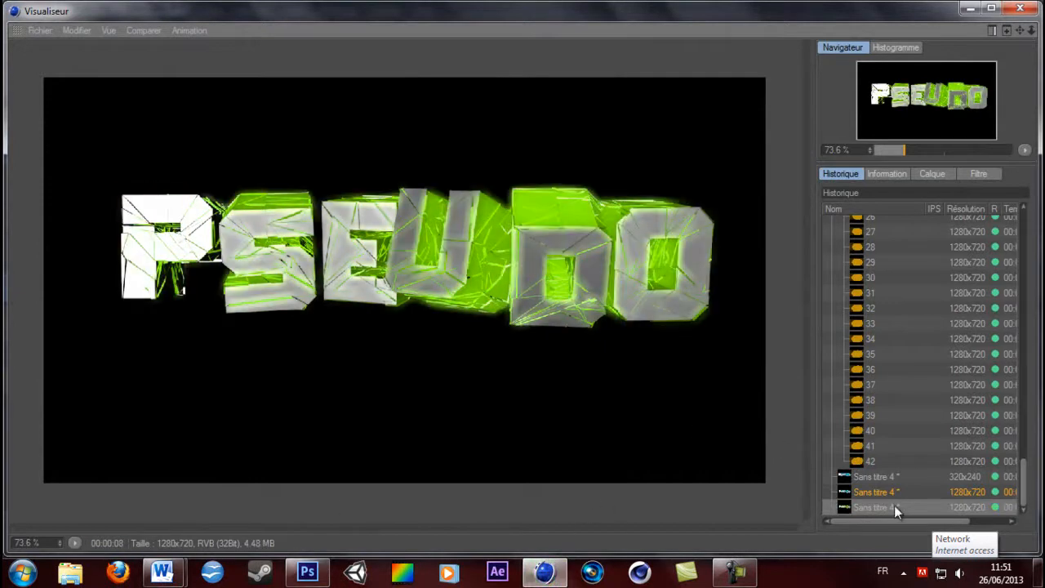
- Save the green PSEUDO render to Images vrac, overwriting pseduo fro background.png
{"action": "right_click", "coordinate": [896, 507]}
{"action": "left_click", "coordinate": [831, 527]}
{"action": "left_click", "coordinate": [804, 543]}
{"action": "type", "text": "pseu"}
{"action": "key", "text": "BackSpace"}
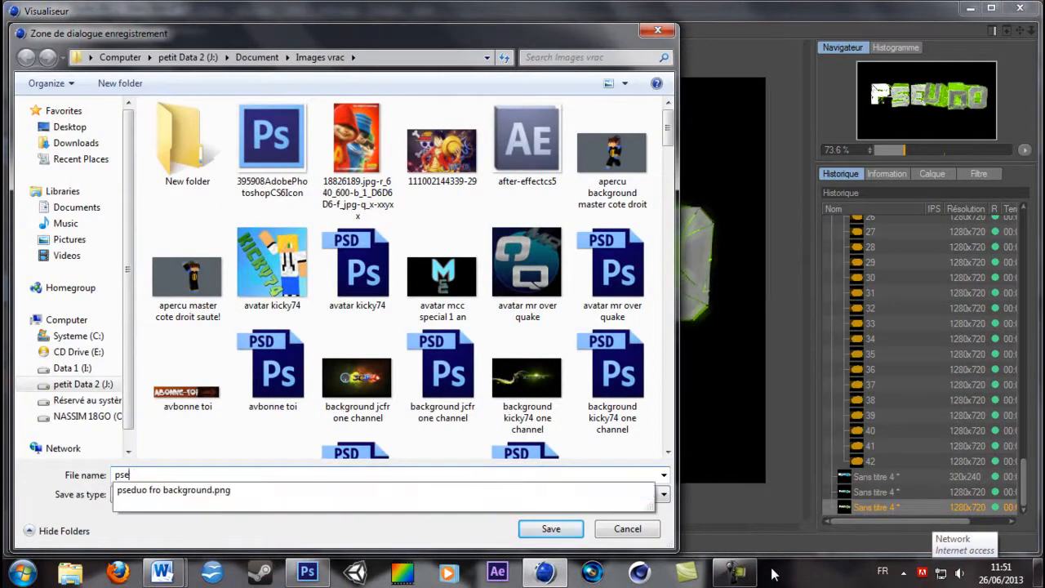
{"action": "key", "text": "Down"}
{"action": "key", "text": "Return"}
{"action": "left_click", "coordinate": [564, 293]}
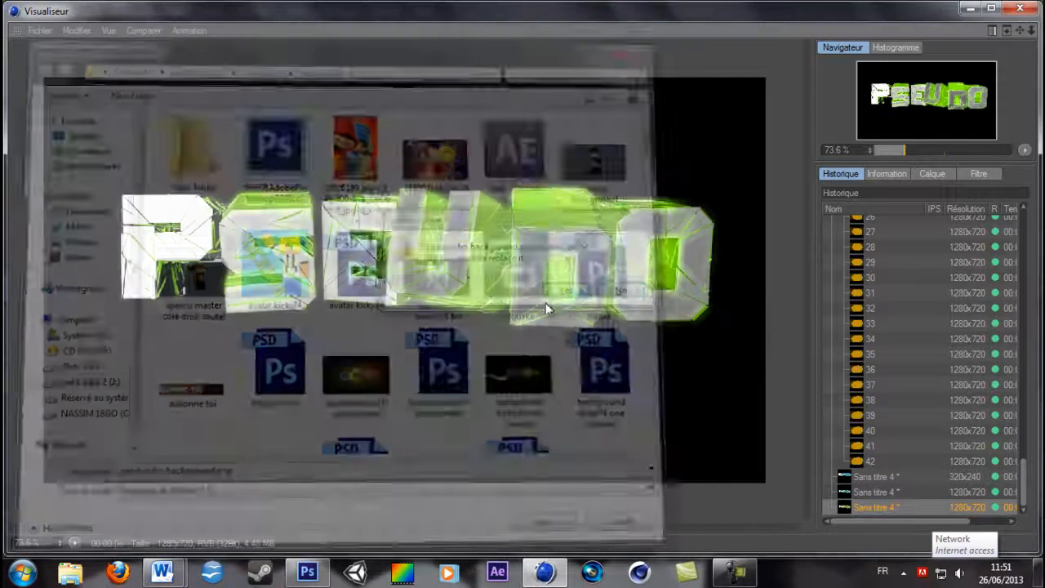
- Switch to Photoshop and place the pseduo fro background image in background pour tuto.psd
{"action": "left_click", "coordinate": [307, 571]}
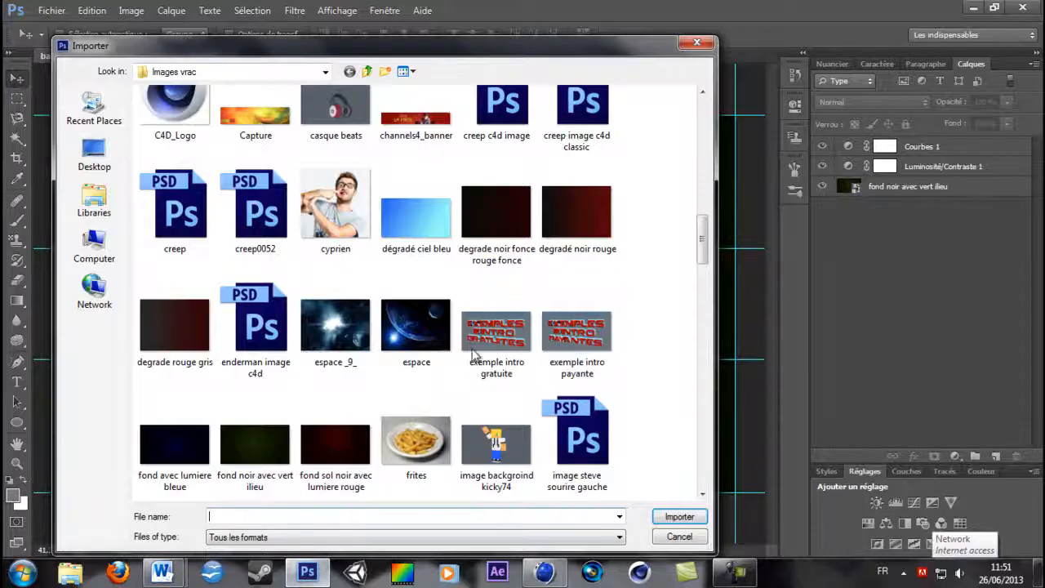
{"action": "left_click_drag", "start_coordinate": [714, 223], "coordinate": [678, 410]}
{"action": "scroll", "coordinate": [677, 408], "scroll_direction": "up", "scroll_amount": 3}
{"action": "double_click", "coordinate": [241, 384]}
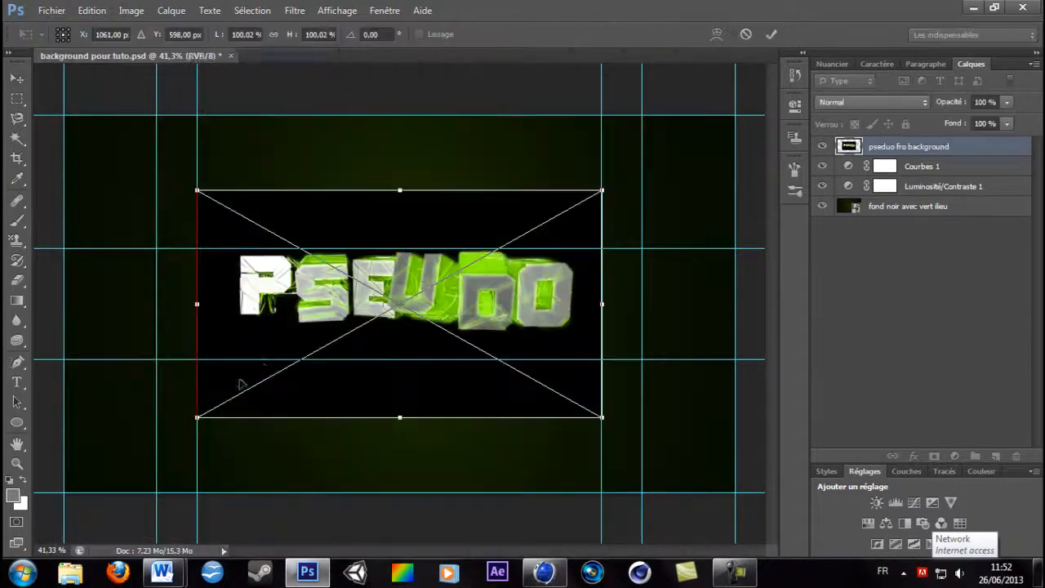
- Scale the placed pseduo fro background image proportionally to 81.02 %, move it slightly lower in the document, and commit the placement
{"action": "left_click", "coordinate": [272, 35]}
{"action": "left_click_drag", "start_coordinate": [217, 35], "coordinate": [205, 41]}
{"action": "left_click_drag", "start_coordinate": [455, 293], "coordinate": [501, 314]}
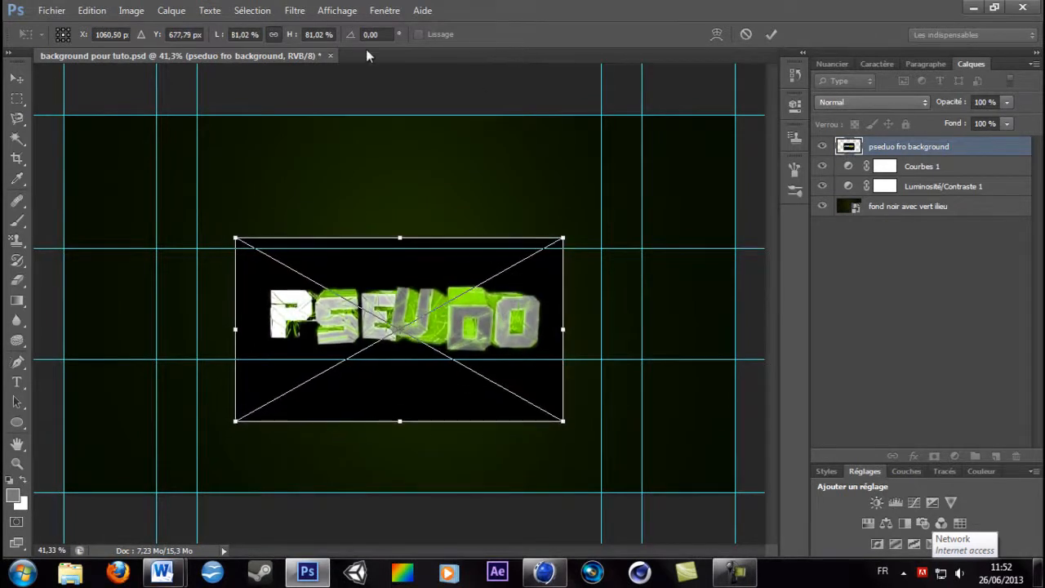
{"action": "left_click", "coordinate": [771, 34]}
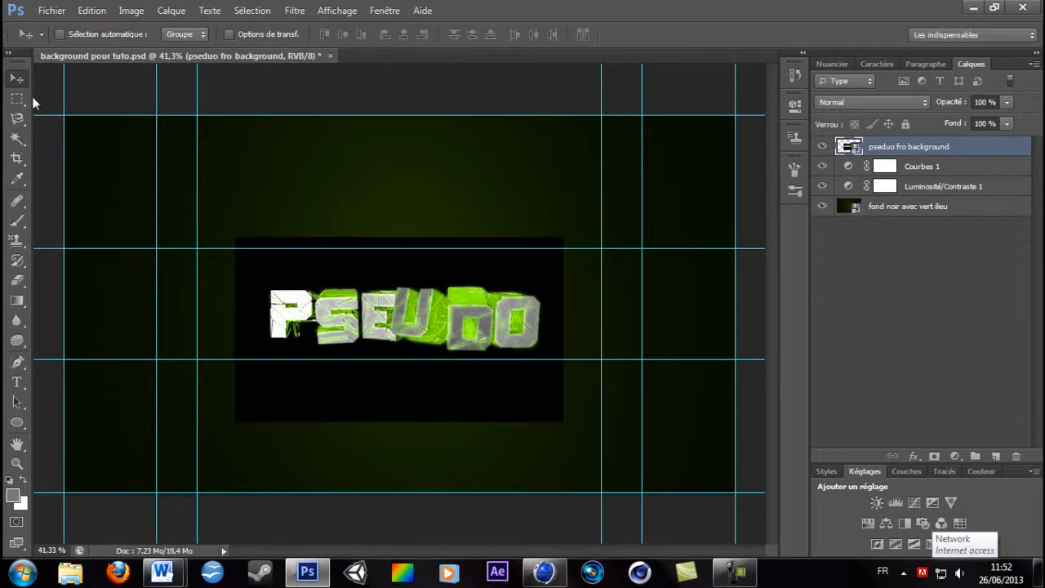
- Set the pseduo fro background layer's blend mode to Superposition, reposition the letters between the central guides, and decline the incoming Skype call
{"action": "left_click", "coordinate": [895, 104]}
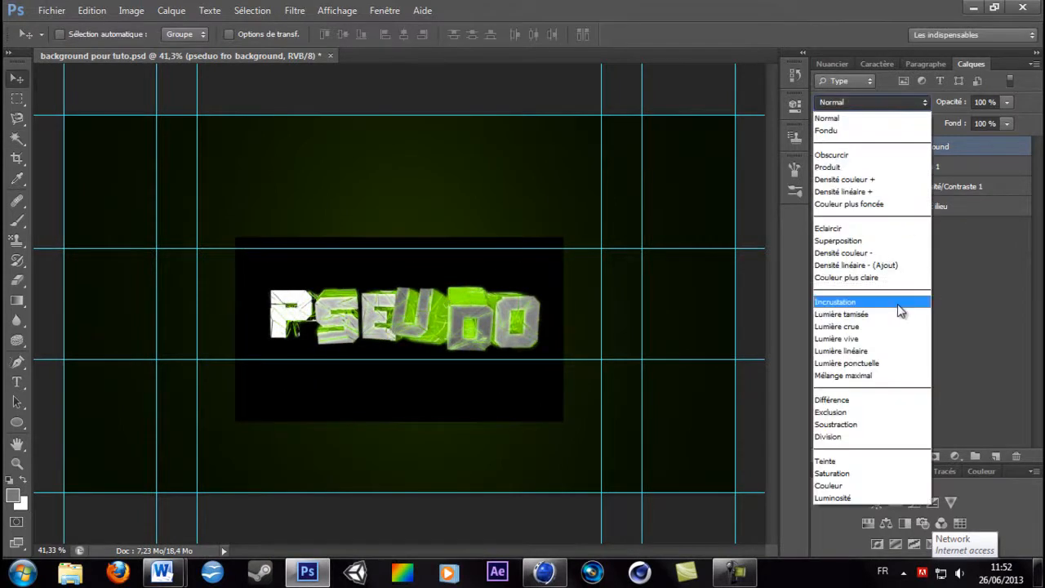
{"action": "left_click", "coordinate": [855, 239]}
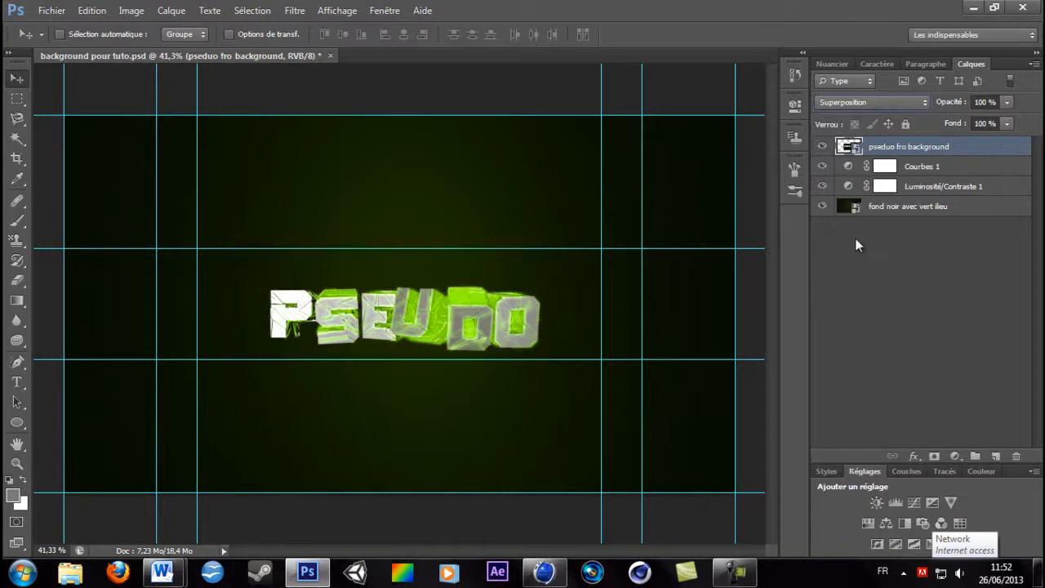
{"action": "left_click_drag", "start_coordinate": [478, 343], "coordinate": [553, 321]}
{"action": "left_click_drag", "start_coordinate": [51, 549], "coordinate": [95, 559], "text": "ctrl"}
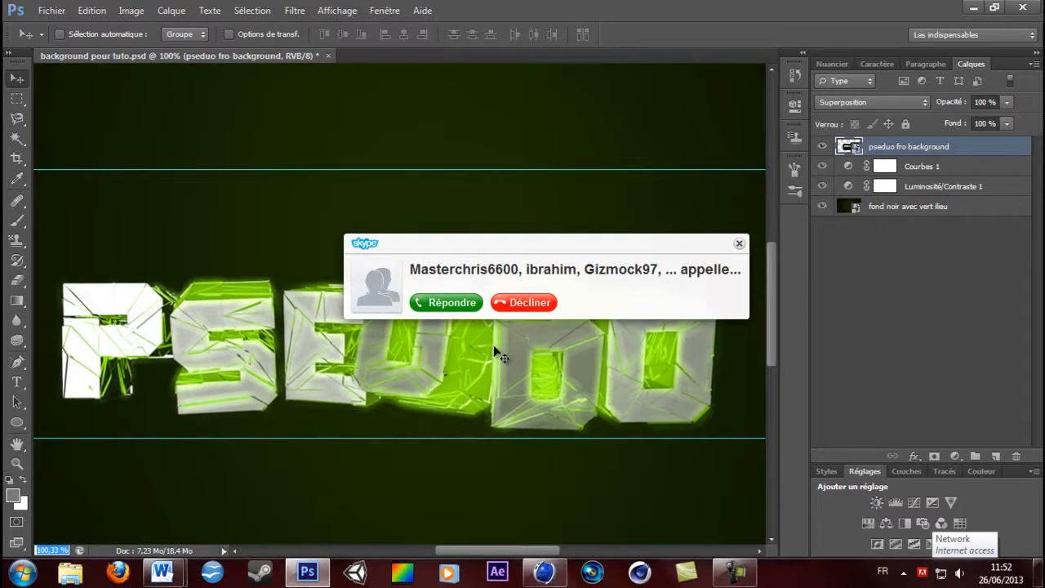
{"action": "left_click", "coordinate": [520, 304]}
{"action": "left_click_drag", "start_coordinate": [509, 321], "coordinate": [504, 340]}
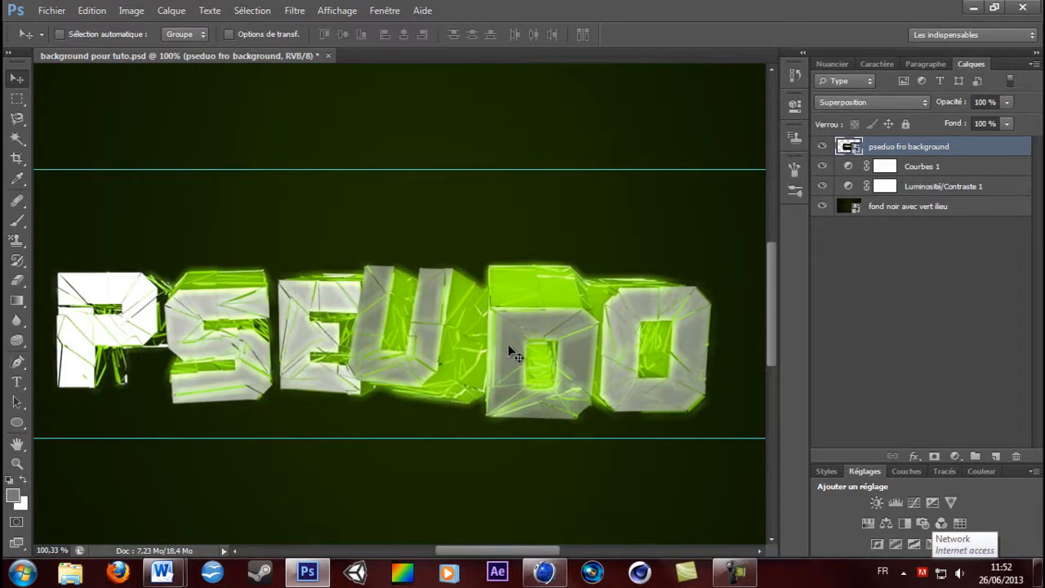
- Add a text layer reading CHAINE DE GAMING above the PSEUDO letters
{"action": "left_click_drag", "start_coordinate": [55, 550], "coordinate": [14, 550], "text": "ctrl"}
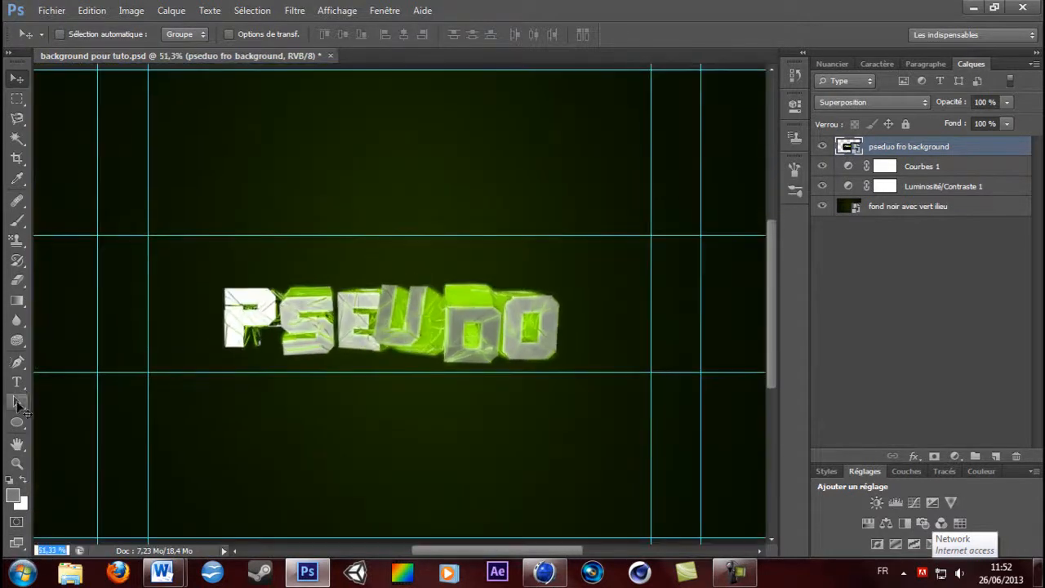
{"action": "left_click", "coordinate": [276, 267]}
{"action": "type", "text": "CHAI"}
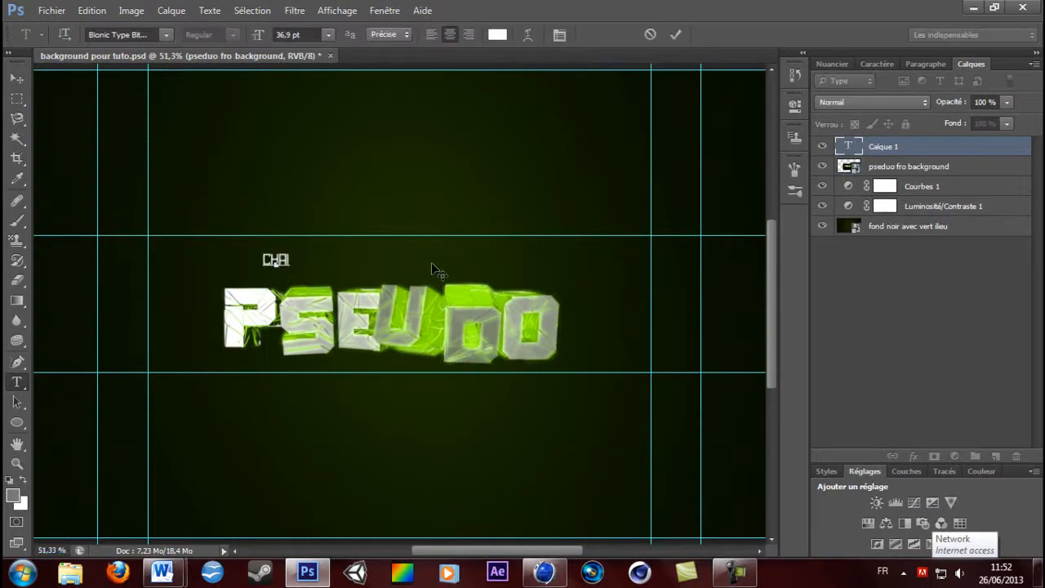
{"action": "key", "text": "BackSpace"}
{"action": "type", "text": "Î"}
{"action": "key", "text": "BackSpace"}
{"action": "type", "text": "INE DE GAQ"}
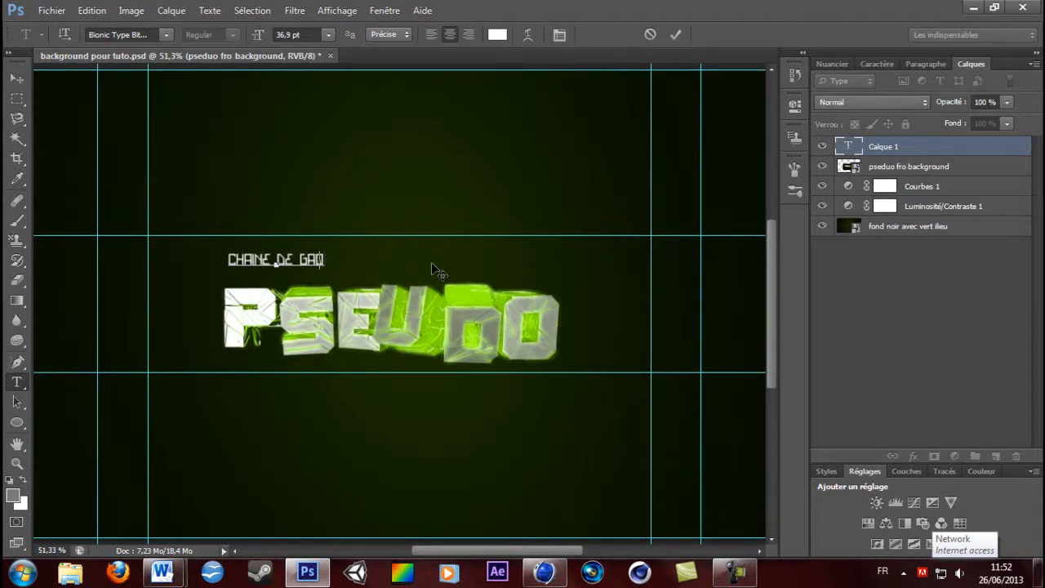
{"action": "key", "text": "BackSpace"}
{"action": "type", "text": "MING"}
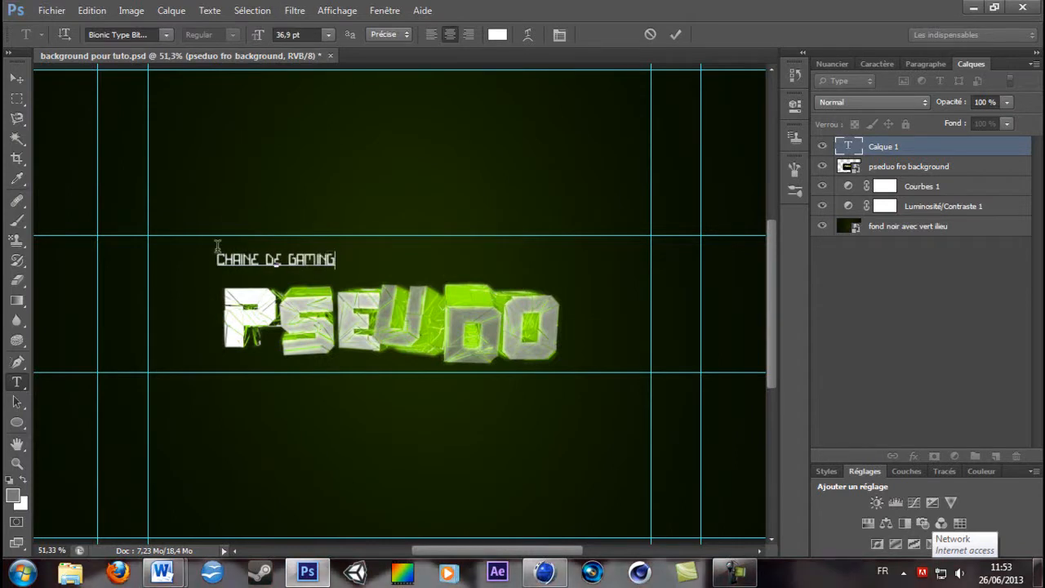
- Try the Baveuse (OT1) and Avenger fonts on the CHAINE DE GAMING text and shift it closer to the letters
{"action": "key", "text": "ctrl+a"}
{"action": "left_click", "coordinate": [166, 34]}
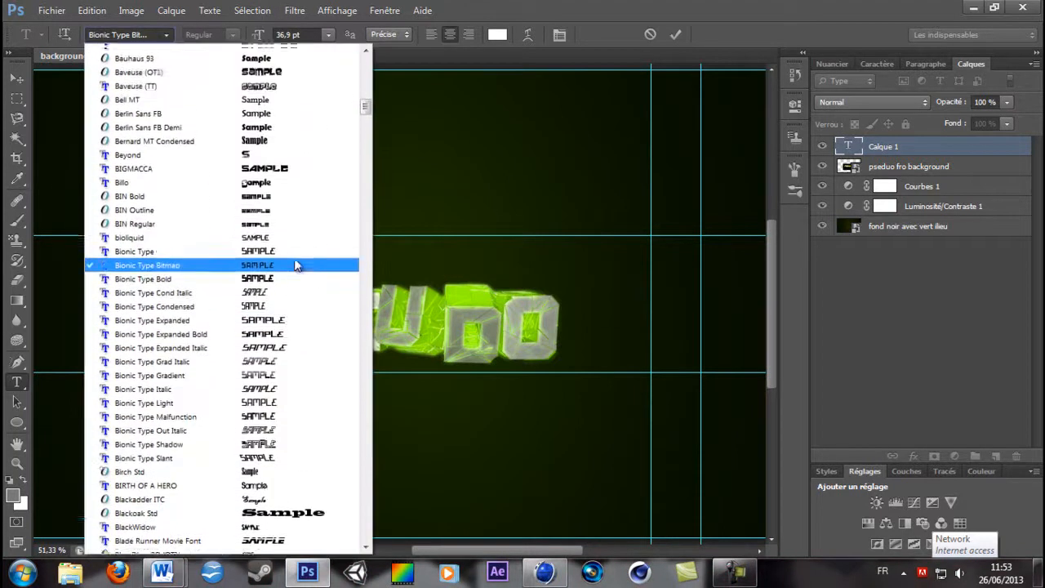
{"action": "scroll", "coordinate": [298, 266], "scroll_direction": "up", "scroll_amount": 3}
{"action": "left_click", "coordinate": [307, 188]}
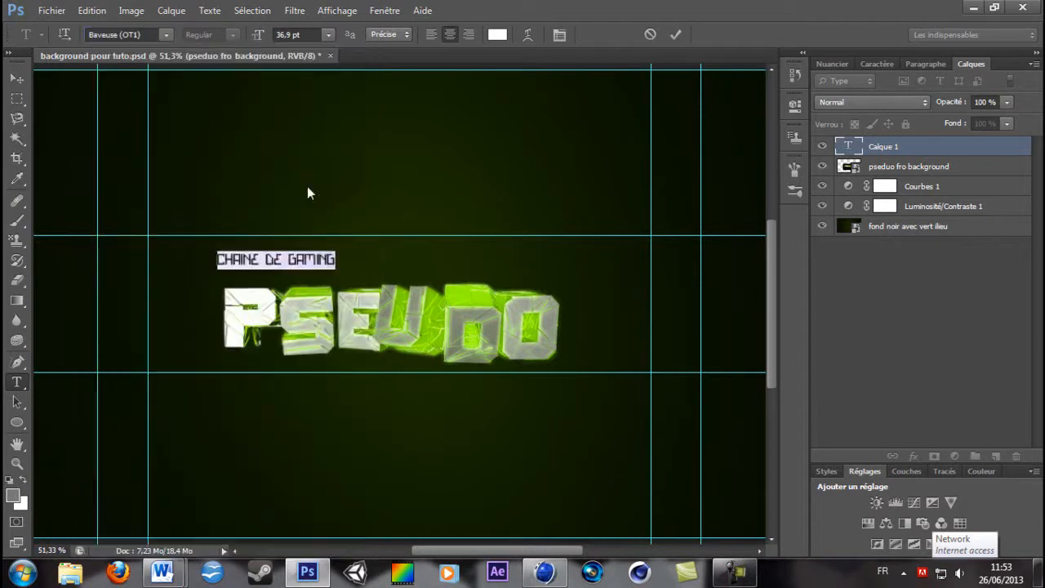
{"action": "left_click", "coordinate": [166, 34]}
{"action": "scroll", "coordinate": [311, 172], "scroll_direction": "up", "scroll_amount": 15}
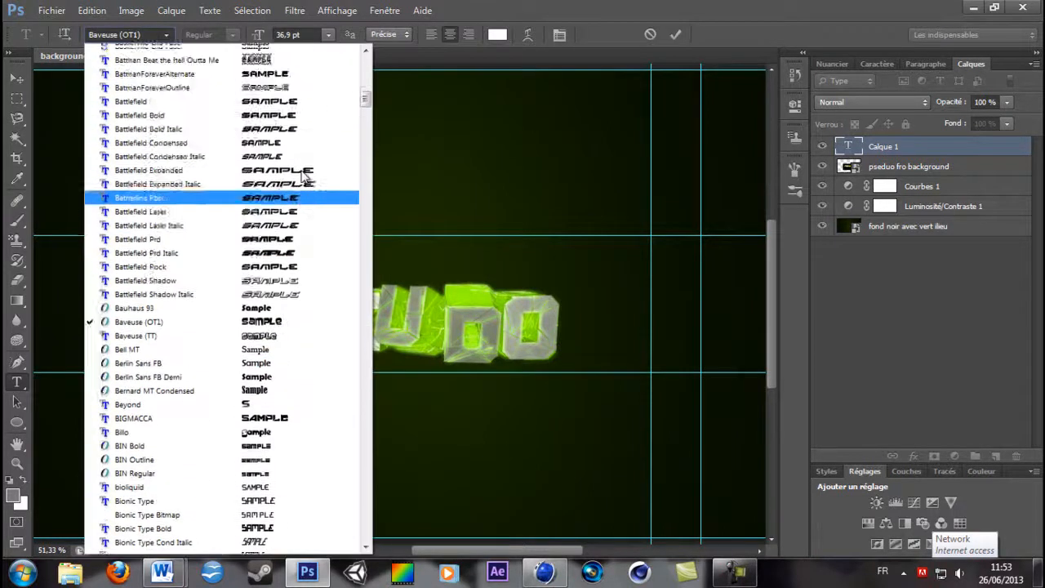
{"action": "scroll", "coordinate": [319, 303], "scroll_direction": "up", "scroll_amount": 3}
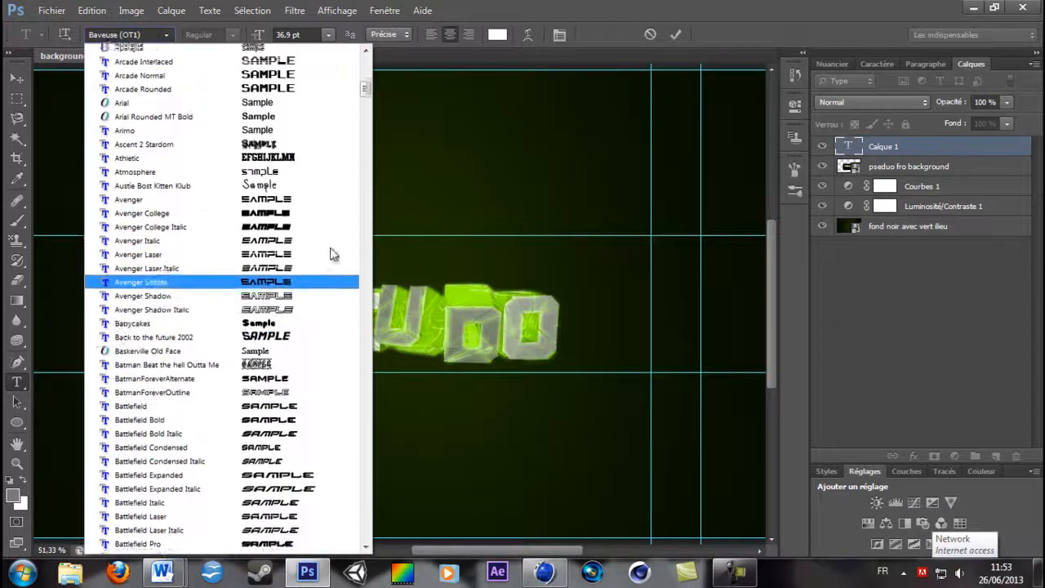
{"action": "left_click", "coordinate": [320, 294]}
{"action": "left_click_drag", "start_coordinate": [367, 347], "coordinate": [434, 356]}
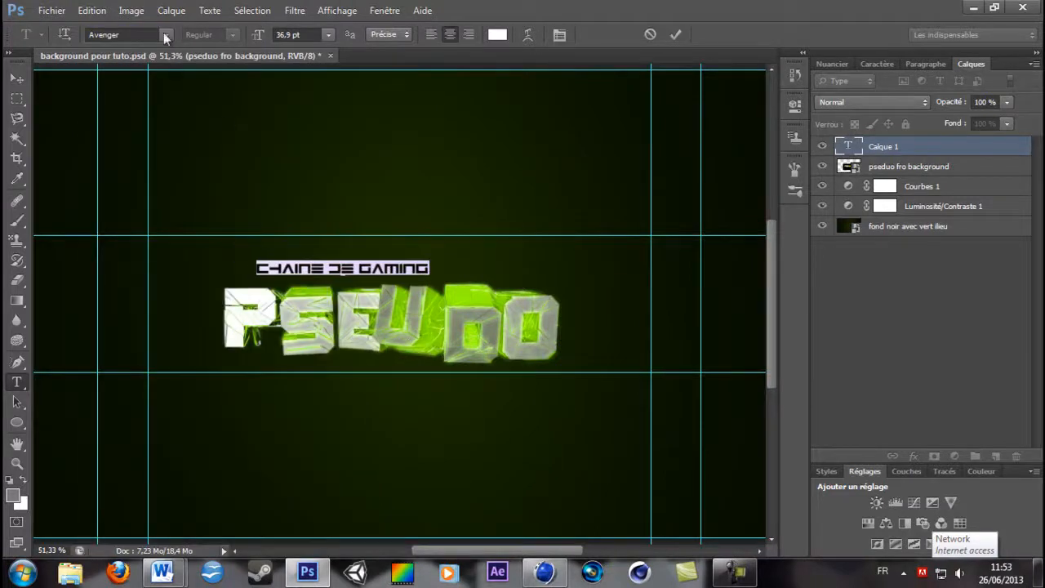
- Try the BoomBox and Capella fonts on the CHAINE DE GAMING text
{"action": "left_click", "coordinate": [165, 34]}
{"action": "scroll", "coordinate": [222, 163], "scroll_direction": "down", "scroll_amount": 15}
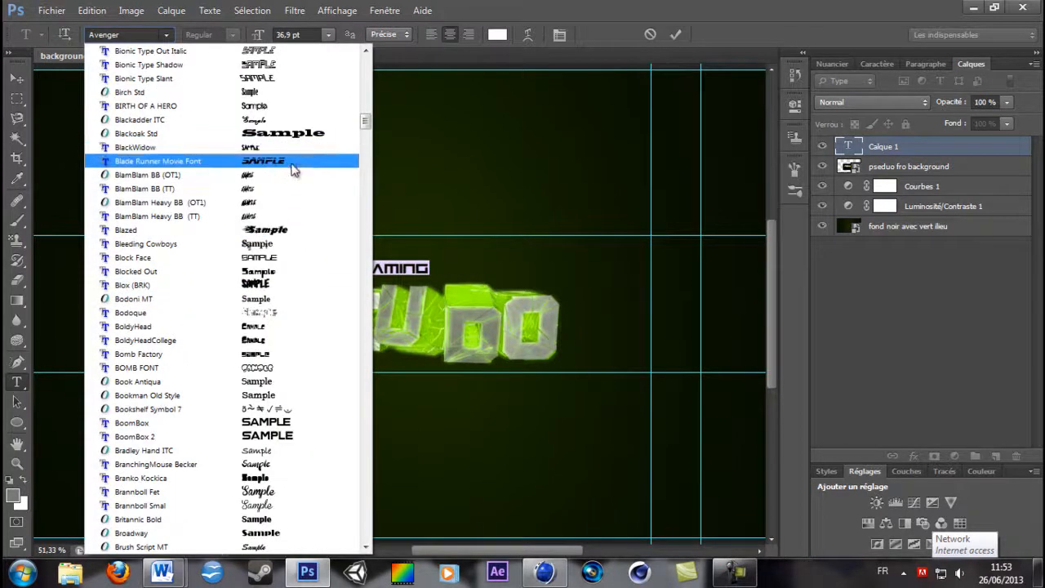
{"action": "scroll", "coordinate": [296, 169], "scroll_direction": "down", "scroll_amount": 5}
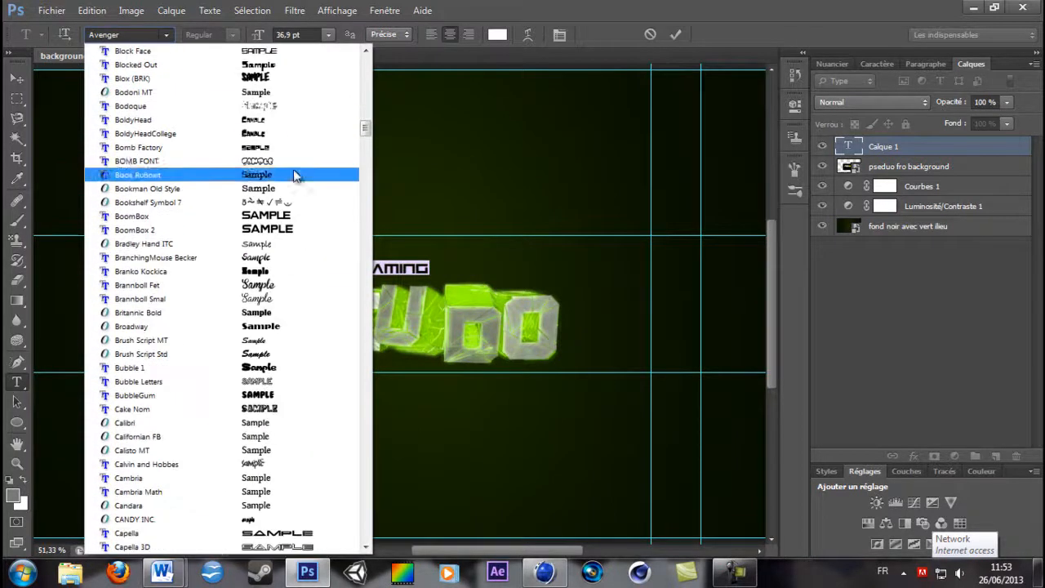
{"action": "left_click", "coordinate": [323, 216]}
{"action": "left_click", "coordinate": [165, 34]}
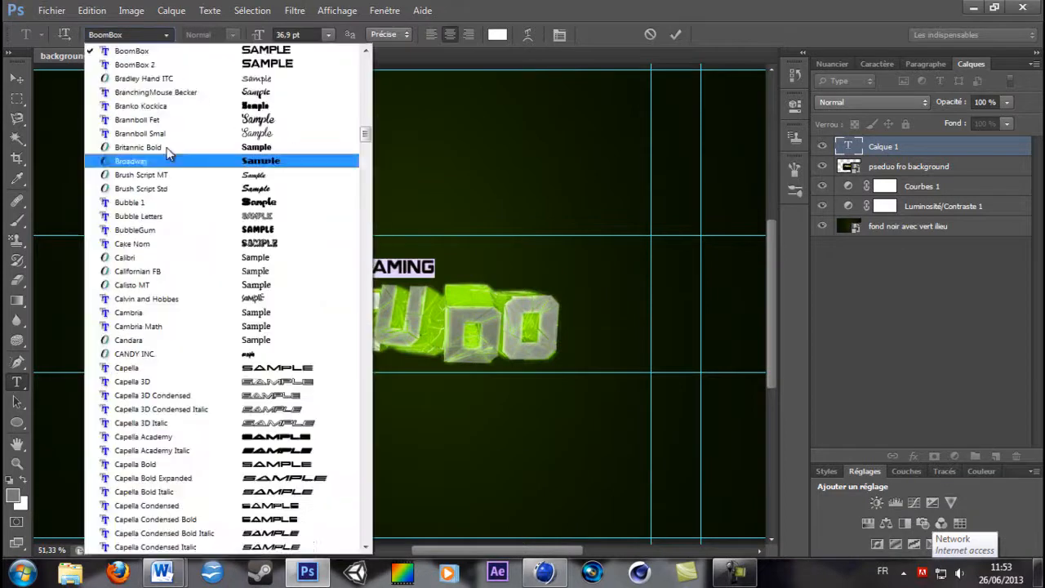
{"action": "scroll", "coordinate": [269, 245], "scroll_direction": "down", "scroll_amount": 1}
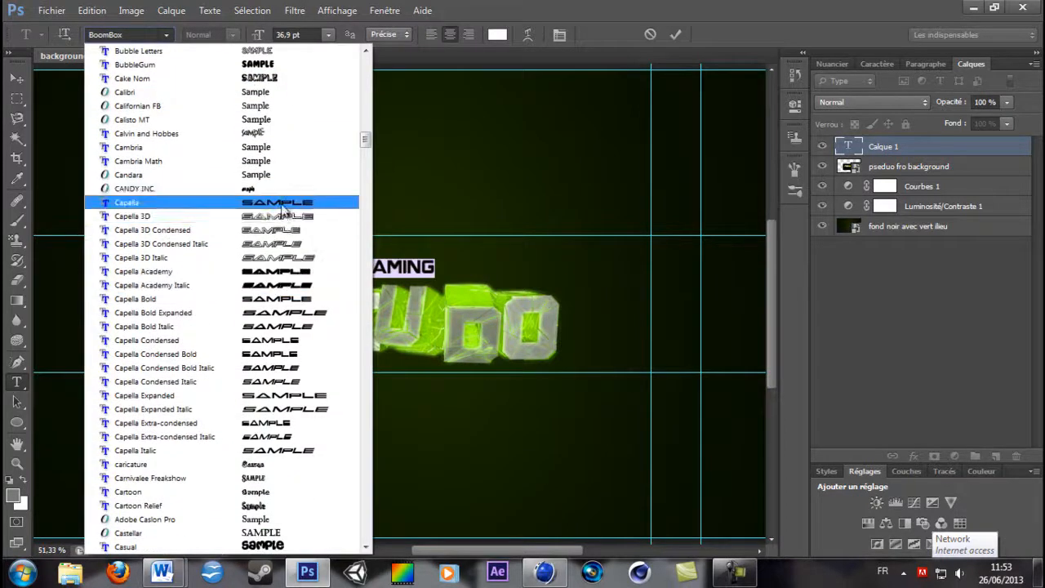
{"action": "left_click", "coordinate": [280, 203]}
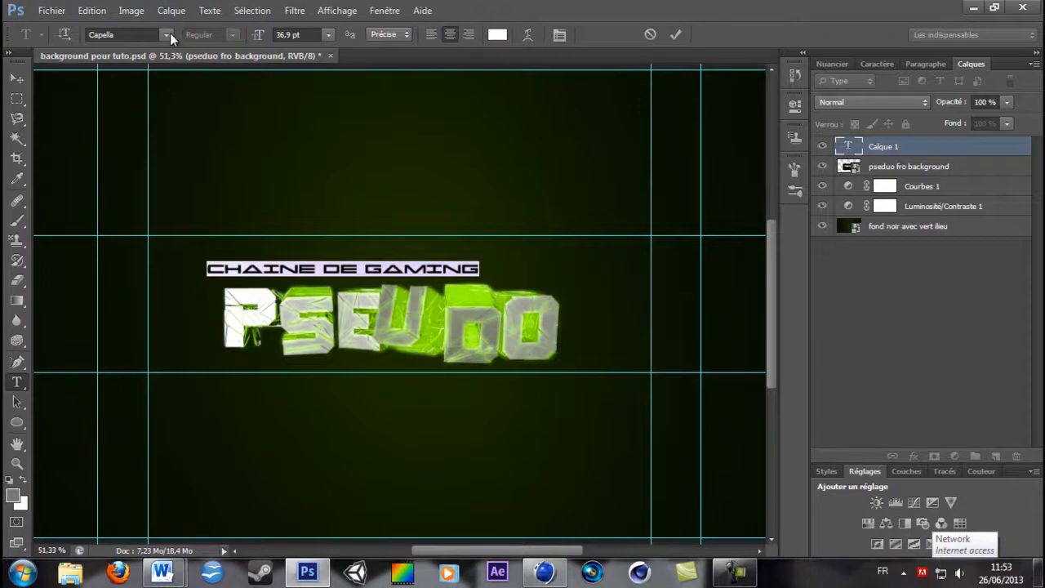
- Set the CHAINE DE GAMING text to the CGF Locust Resistance font at 64,9 pt and position it just above the PSEUDO letters
{"action": "left_click", "coordinate": [169, 35]}
{"action": "scroll", "coordinate": [236, 185], "scroll_direction": "down", "scroll_amount": 1}
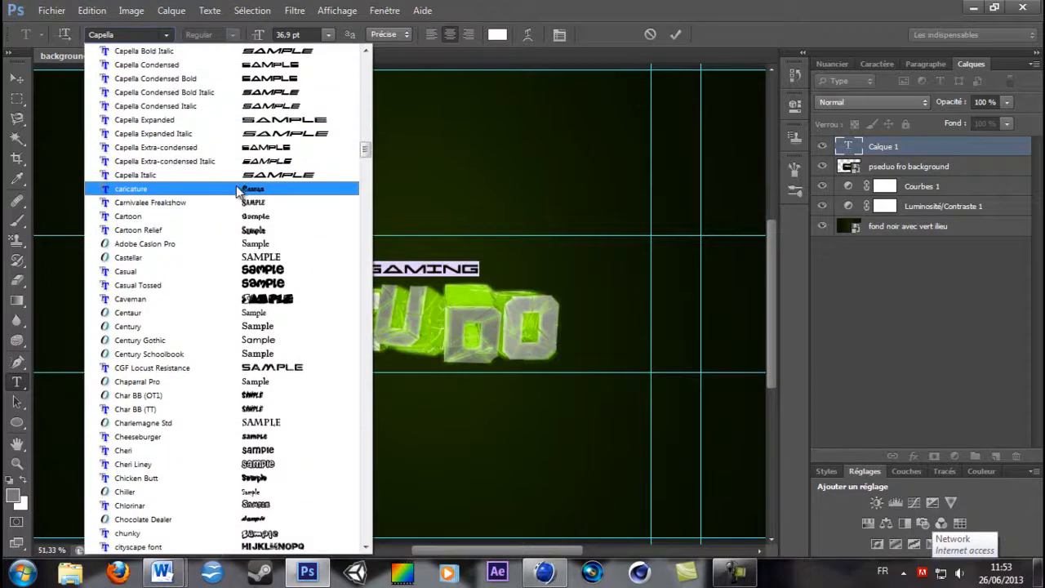
{"action": "left_click", "coordinate": [310, 371]}
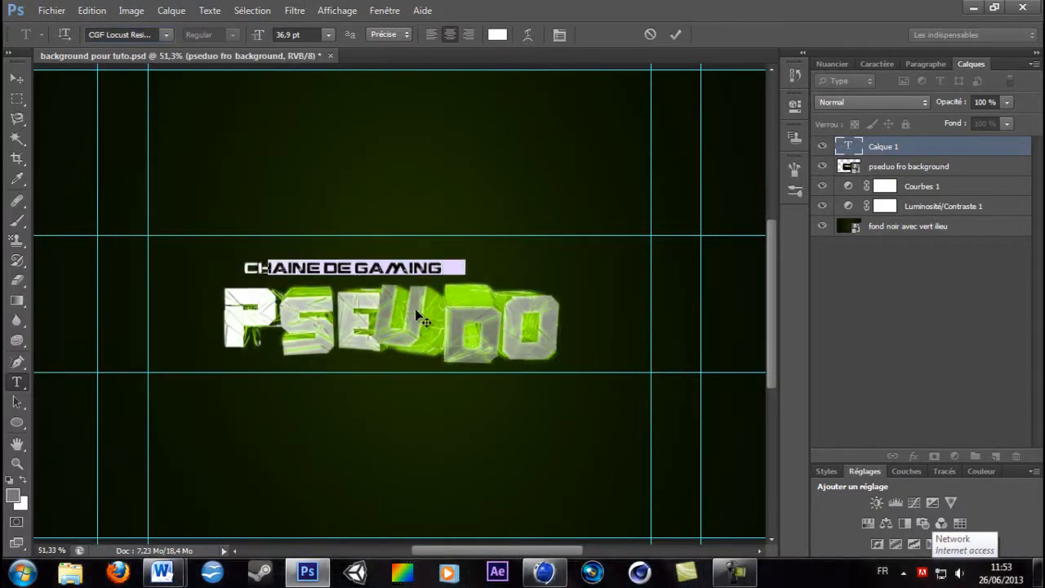
{"action": "left_click_drag", "start_coordinate": [415, 309], "coordinate": [442, 307], "text": "ctrl"}
{"action": "left_click_drag", "start_coordinate": [259, 37], "coordinate": [280, 42]}
{"action": "left_click_drag", "start_coordinate": [530, 455], "coordinate": [533, 441]}
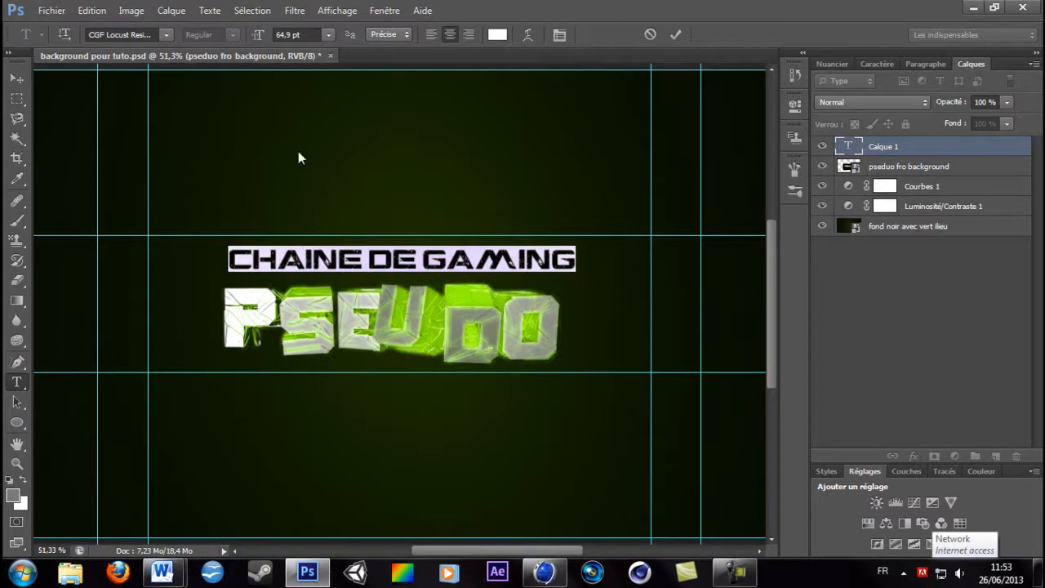
{"action": "left_click", "coordinate": [676, 34]}
{"action": "mouse_move", "coordinate": [505, 356]}
{"action": "left_mouse_down"}
{"action": "mouse_move", "coordinate": [633, 285]}
{"action": "mouse_move", "coordinate": [799, 319]}
{"action": "left_mouse_up"}
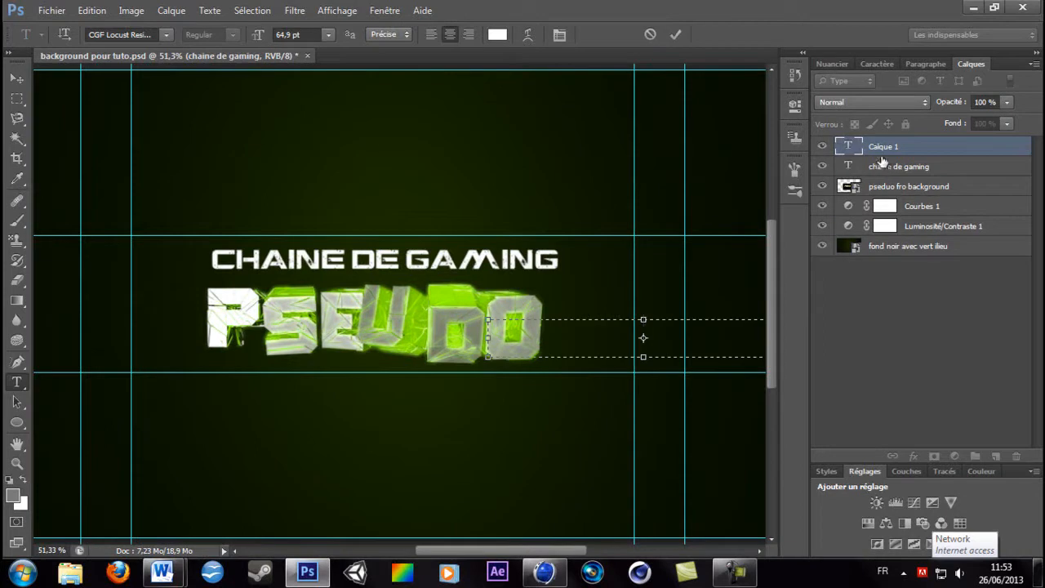
{"action": "right_click", "coordinate": [883, 149]}
{"action": "left_click", "coordinate": [755, 123]}
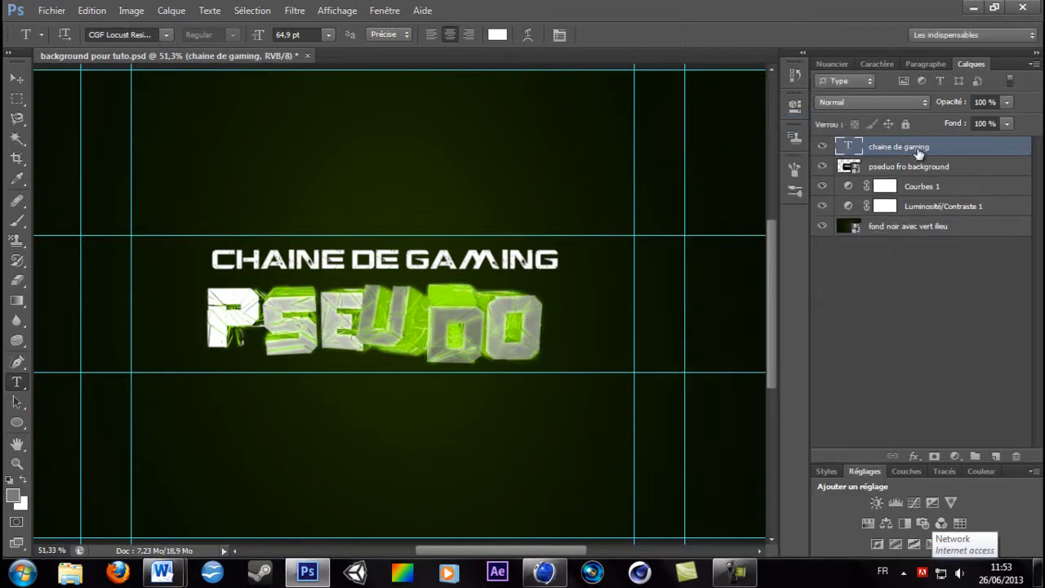
- Compare several style presets on the chaine de gaming text layer and apply the yellow one
{"action": "left_click", "coordinate": [826, 471]}
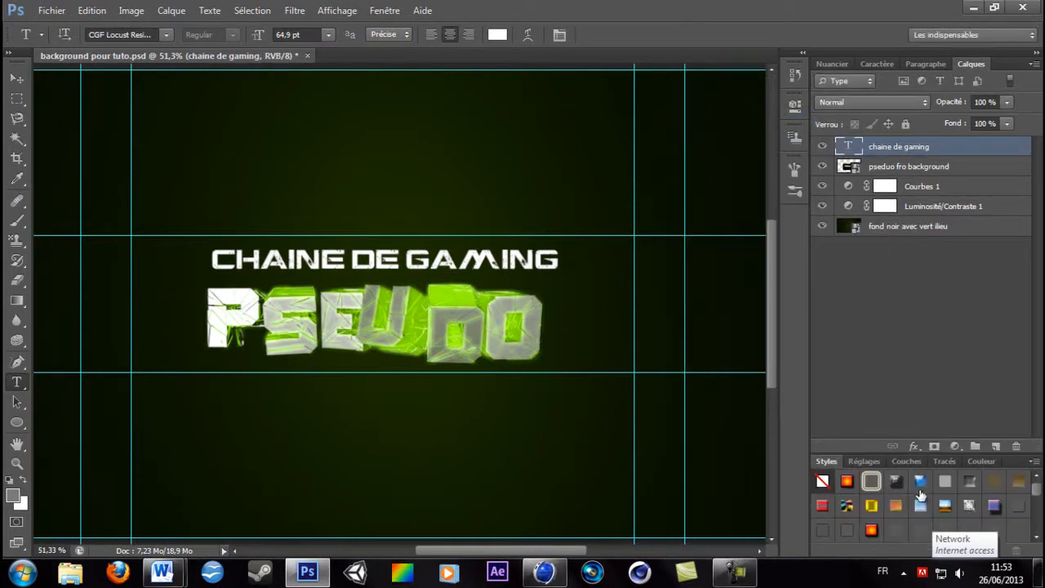
{"action": "left_click", "coordinate": [920, 482]}
{"action": "left_click_drag", "start_coordinate": [918, 436], "coordinate": [919, 308]}
{"action": "left_click", "coordinate": [920, 517]}
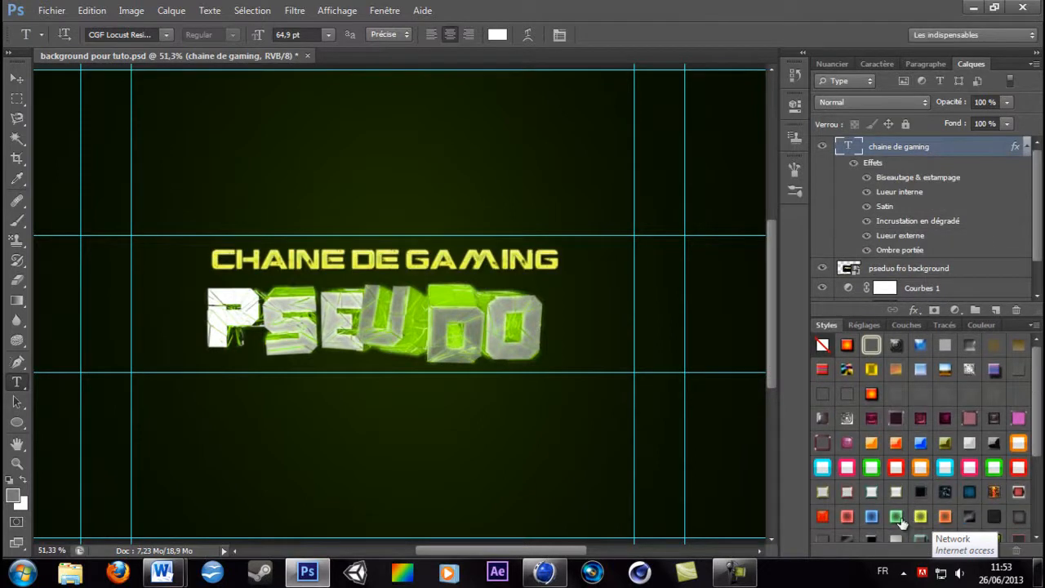
{"action": "left_click", "coordinate": [898, 517]}
{"action": "left_click", "coordinate": [920, 517]}
{"action": "mouse_move", "coordinate": [45, 551]}
{"action": "left_mouse_down", "text": "ctrl"}
{"action": "mouse_move", "coordinate": [24, 553]}
{"action": "mouse_move", "coordinate": [54, 556]}
{"action": "left_mouse_up", "text": "ctrl"}
- Try placing the jean kev fond transparent image from the Images vrac folder on the background
{"action": "left_click", "coordinate": [40, 10]}
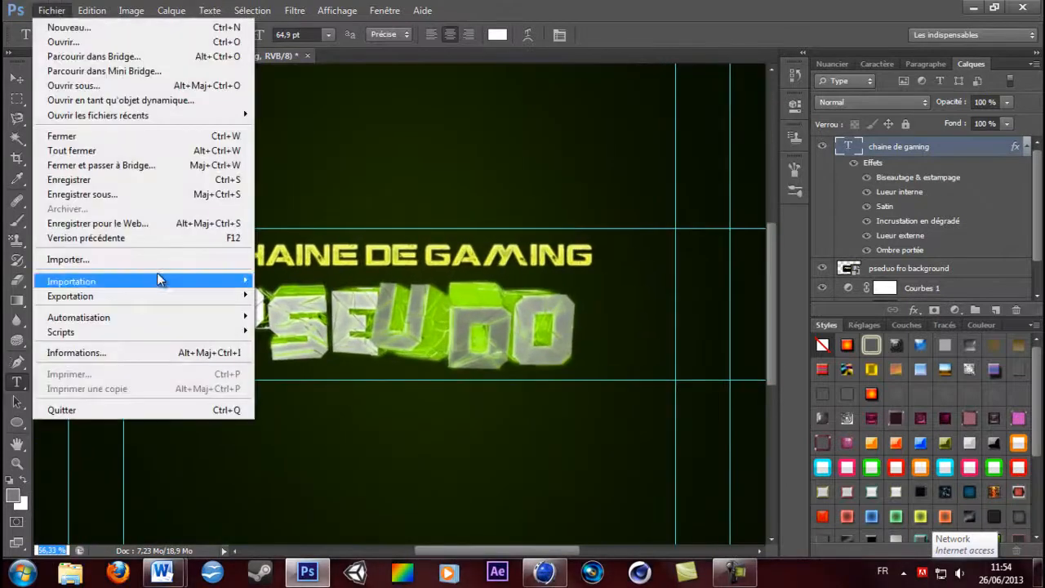
{"action": "left_click", "coordinate": [158, 260]}
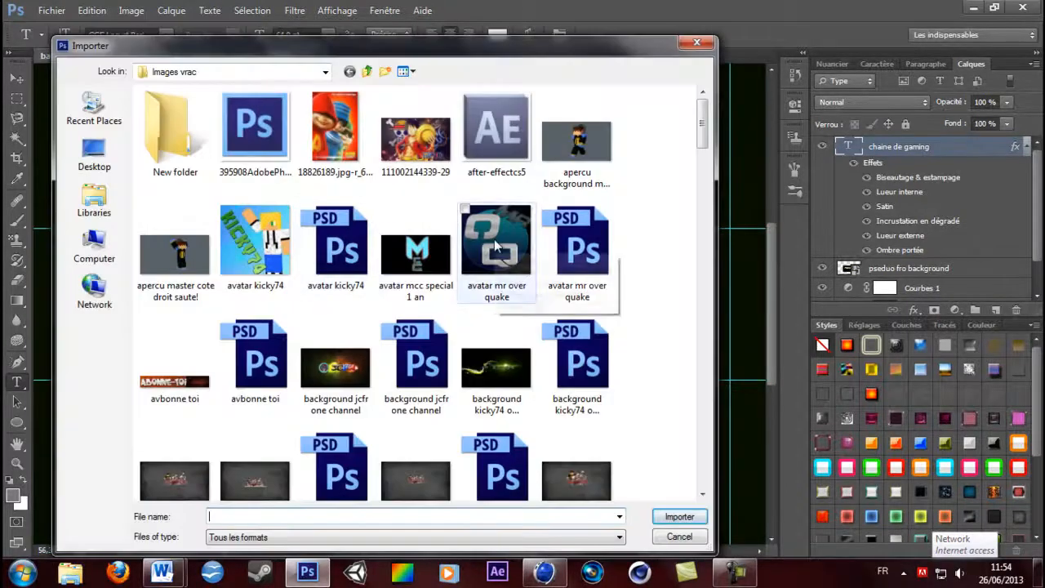
{"action": "left_click_drag", "start_coordinate": [700, 123], "coordinate": [694, 300]}
{"action": "scroll", "coordinate": [677, 326], "scroll_direction": "up", "scroll_amount": 3}
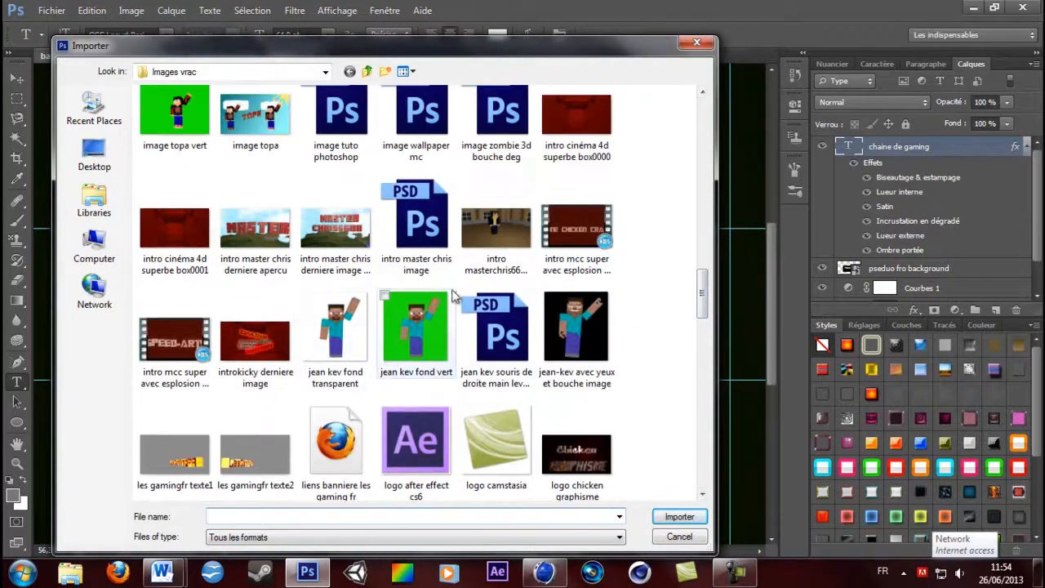
{"action": "mouse_move", "coordinate": [701, 278]}
{"action": "left_mouse_down"}
{"action": "mouse_move", "coordinate": [707, 431]}
{"action": "mouse_move", "coordinate": [700, 155]}
{"action": "mouse_move", "coordinate": [703, 289]}
{"action": "left_mouse_up"}
{"action": "double_click", "coordinate": [365, 389]}
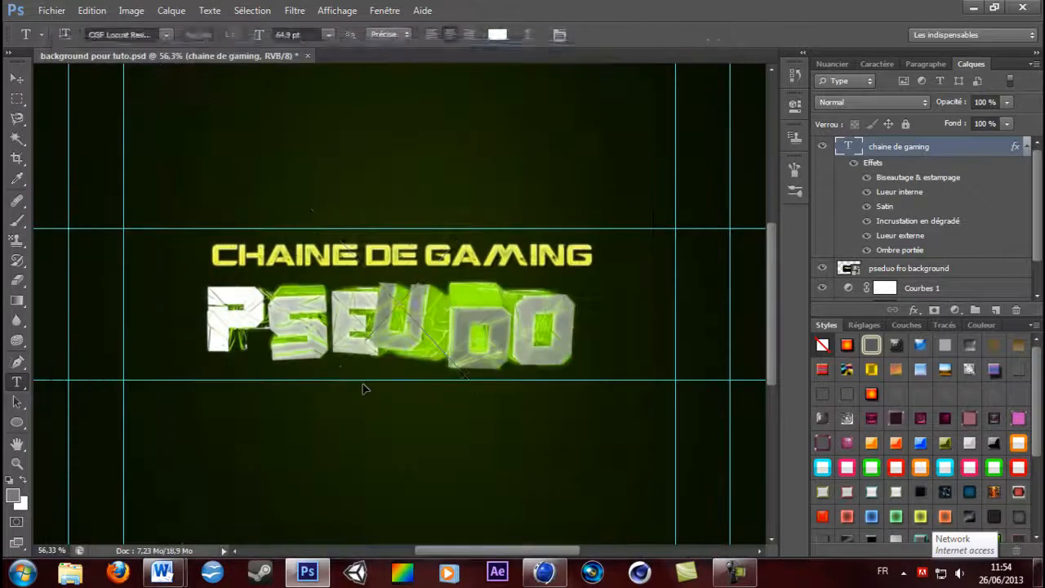
{"action": "left_click_drag", "start_coordinate": [545, 304], "coordinate": [418, 307]}
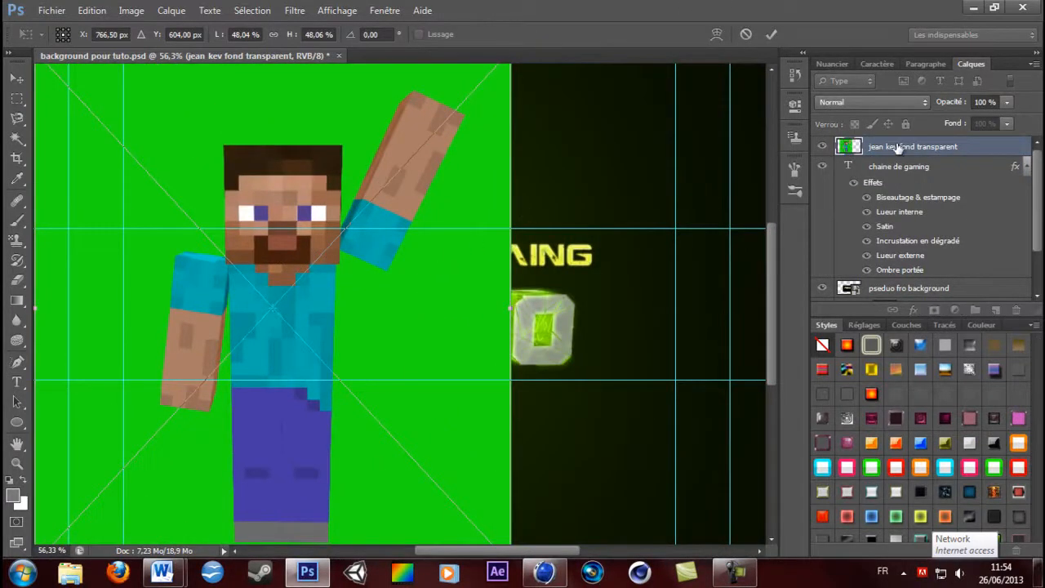
{"action": "key", "text": "Escape"}
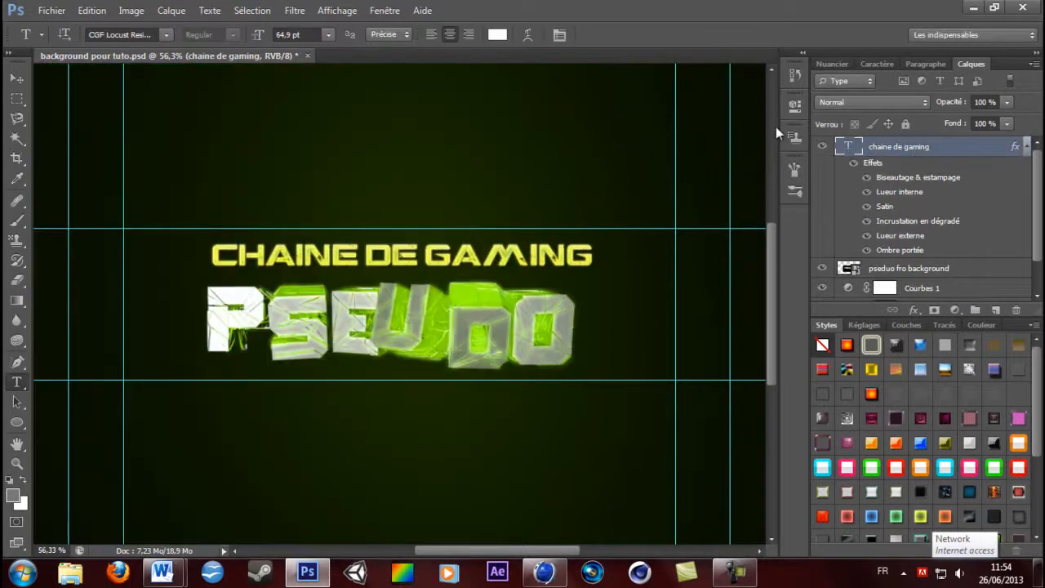
- Place the siphano cartoon simple image from the Images vrac folder into the background document
{"action": "left_click", "coordinate": [51, 9]}
{"action": "left_click", "coordinate": [128, 262]}
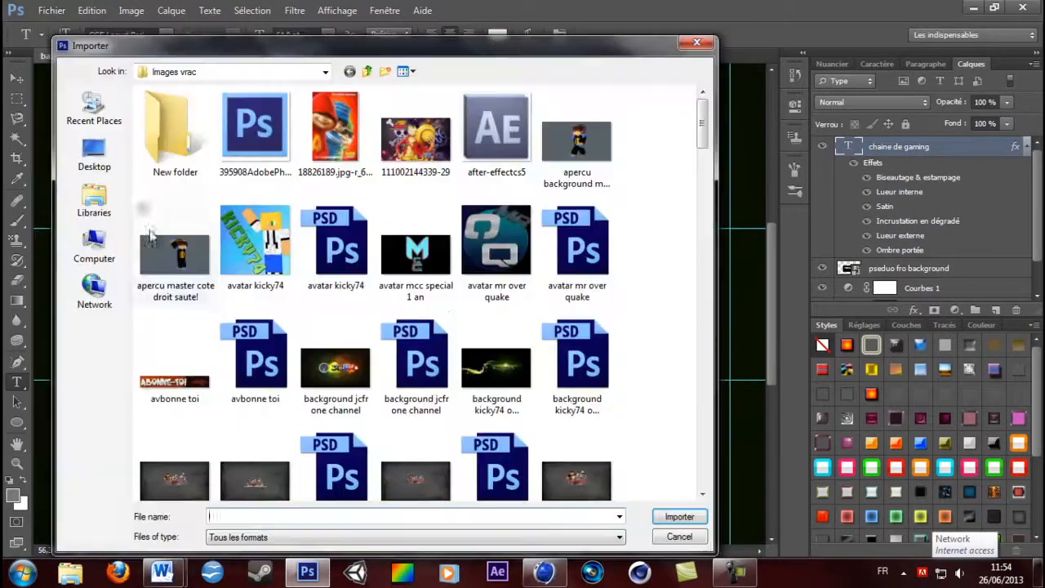
{"action": "left_click_drag", "start_coordinate": [701, 122], "coordinate": [617, 392]}
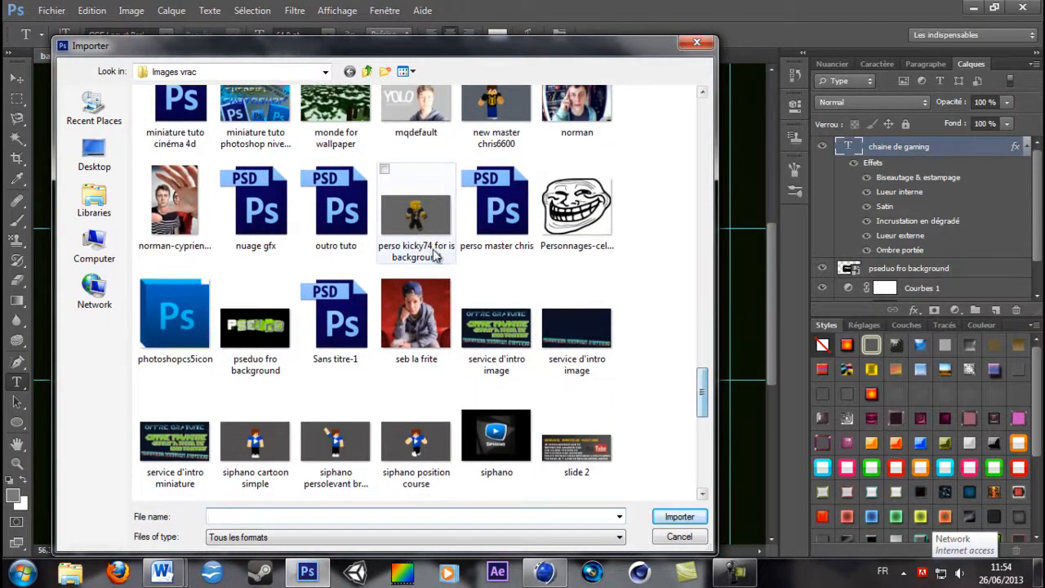
{"action": "left_click", "coordinate": [261, 433]}
{"action": "double_click", "coordinate": [262, 432]}
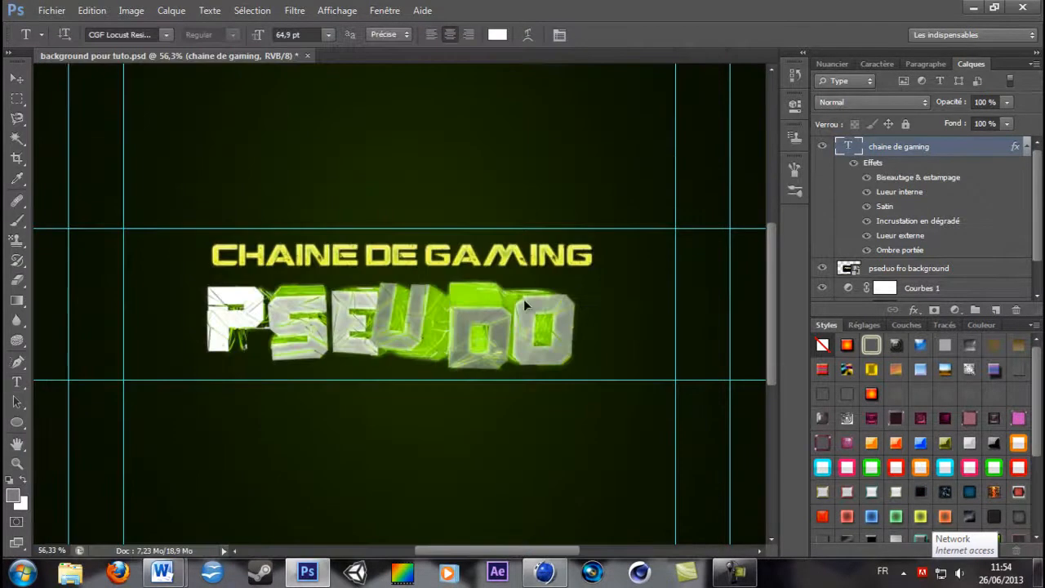
- Scale the placed character image proportionally to 54,02 % and position it between the horizontal guides, left of the PSEUDO lettering
{"action": "left_click_drag", "start_coordinate": [559, 301], "coordinate": [351, 278]}
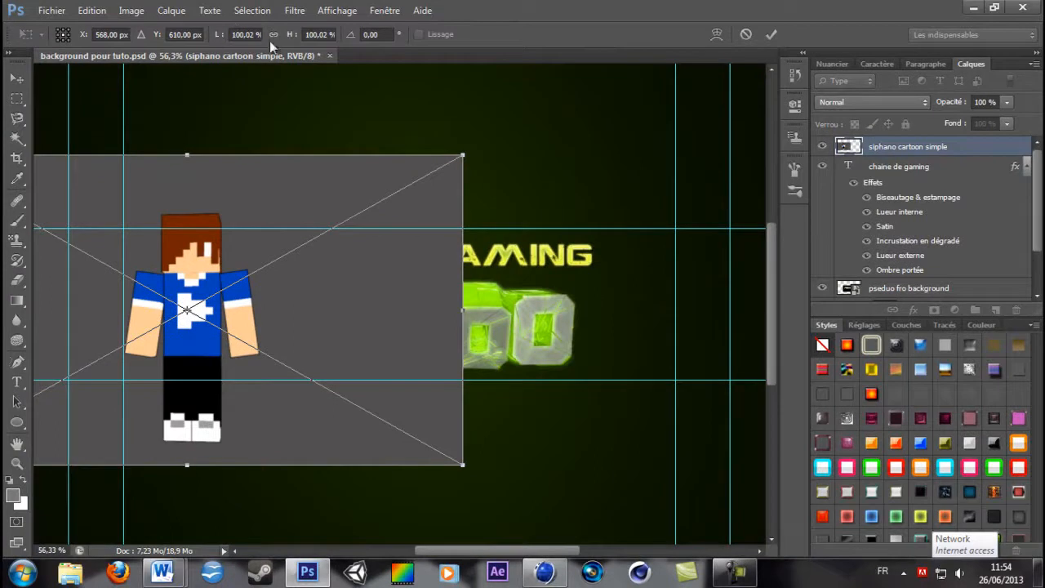
{"action": "left_click_drag", "start_coordinate": [213, 39], "coordinate": [183, 45]}
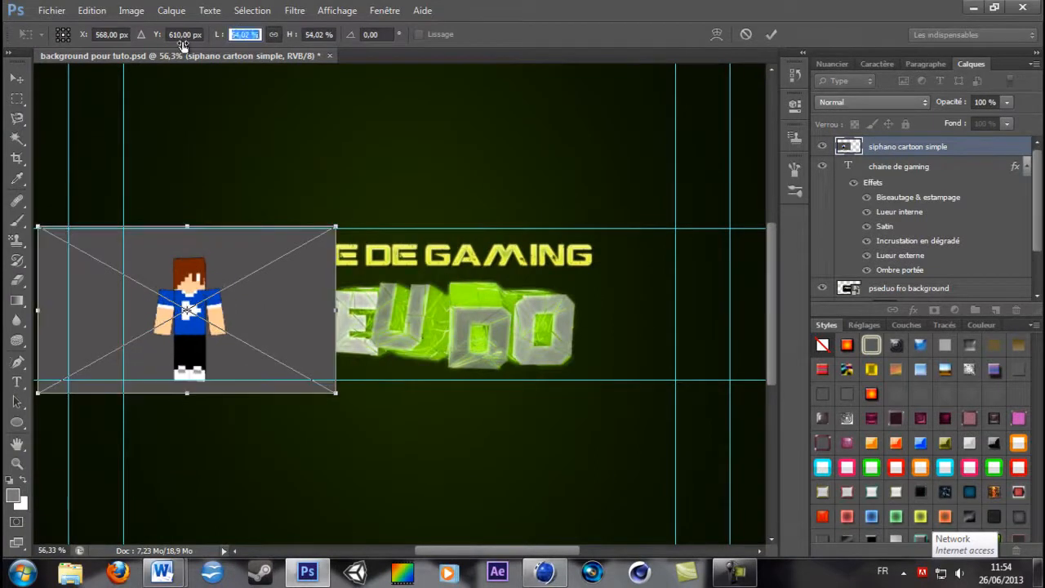
{"action": "left_click_drag", "start_coordinate": [276, 343], "coordinate": [263, 318]}
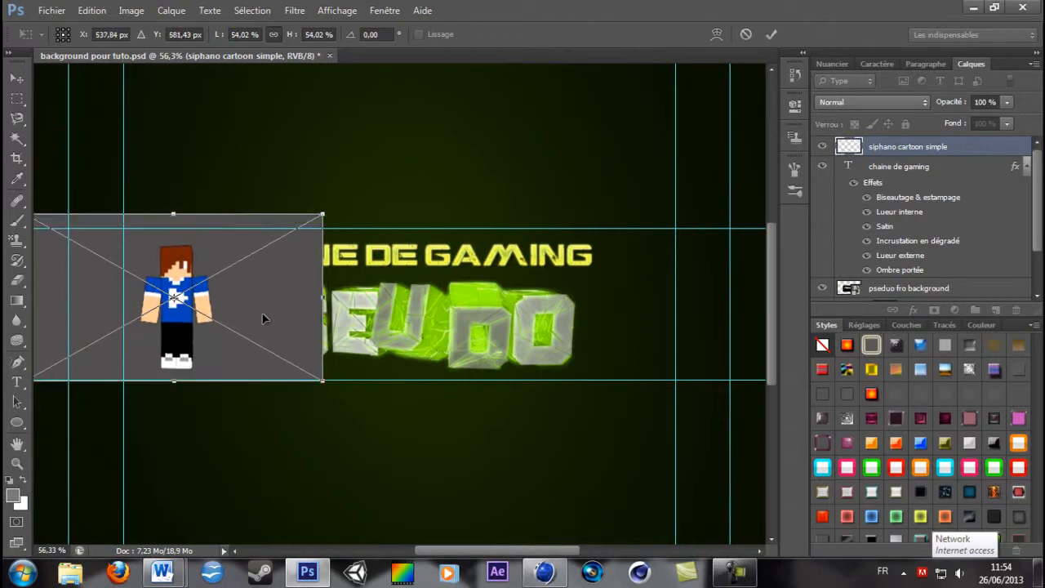
{"action": "left_click", "coordinate": [772, 34]}
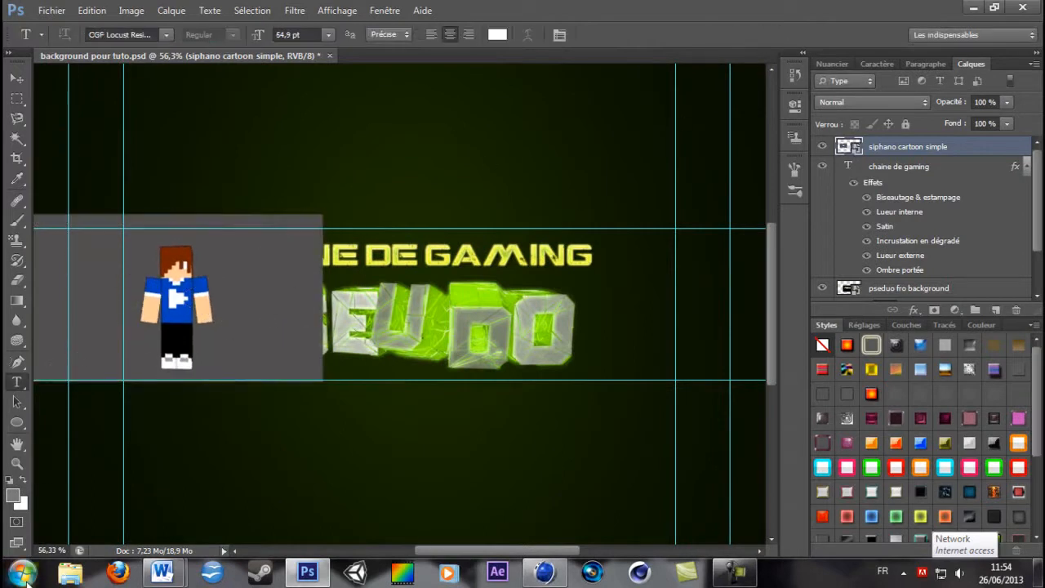
- Select the grey backdrop around the character with the Magic Wand and rasterize the image layer so it can be erased
{"action": "left_click_drag", "start_coordinate": [45, 554], "coordinate": [80, 554], "text": "ctrl"}
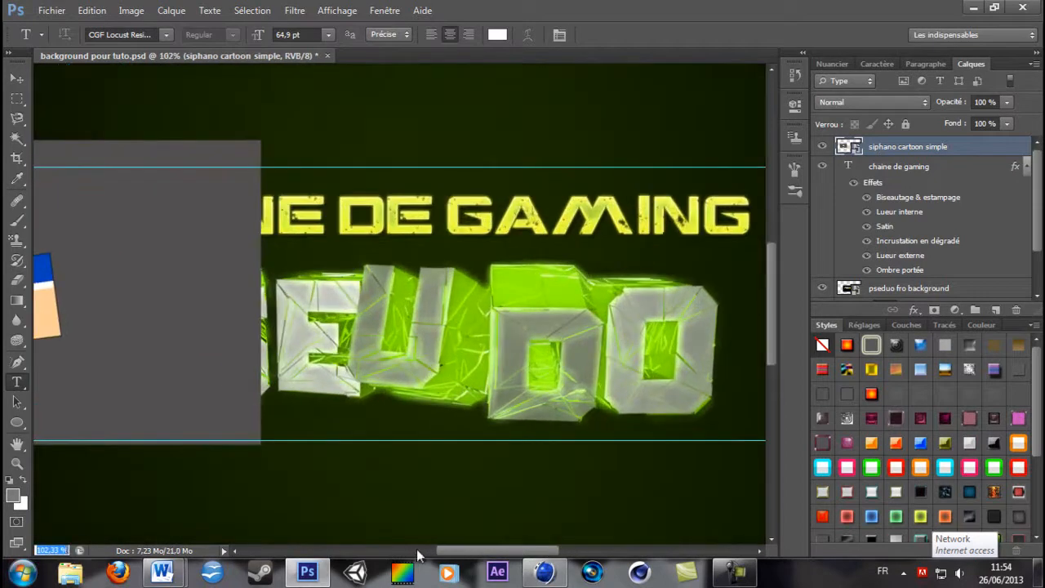
{"action": "left_click_drag", "start_coordinate": [458, 553], "coordinate": [424, 555]}
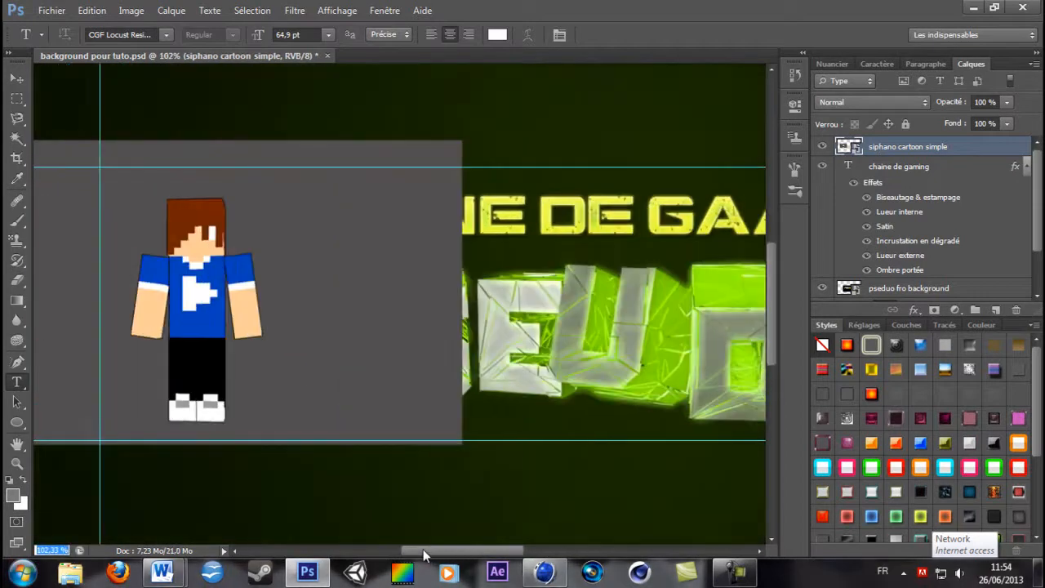
{"action": "left_click", "coordinate": [18, 140]}
{"action": "left_click", "coordinate": [136, 198]}
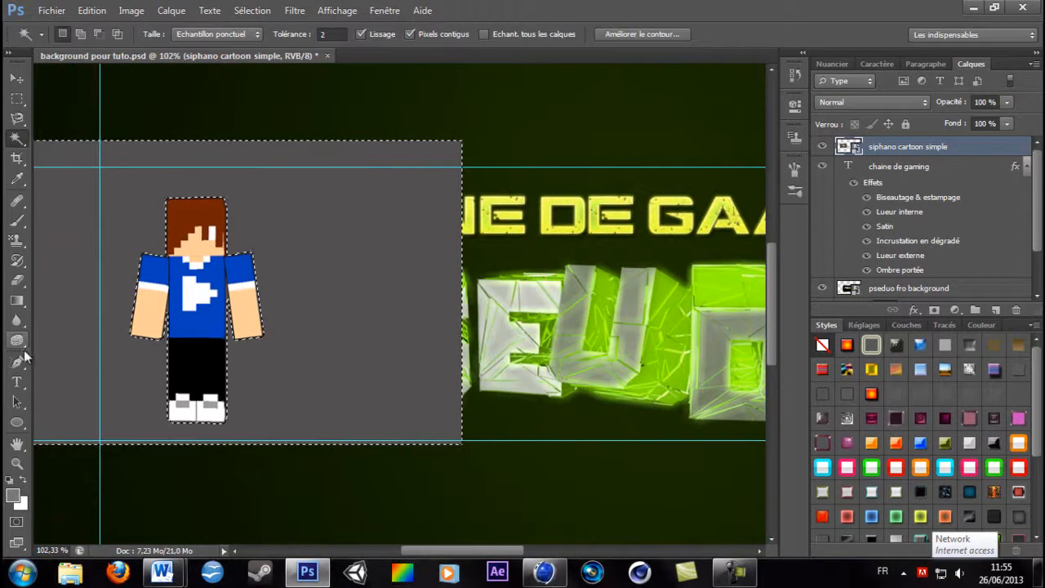
{"action": "left_click", "coordinate": [18, 280]}
{"action": "left_click", "coordinate": [375, 309]}
{"action": "key", "text": "Return"}
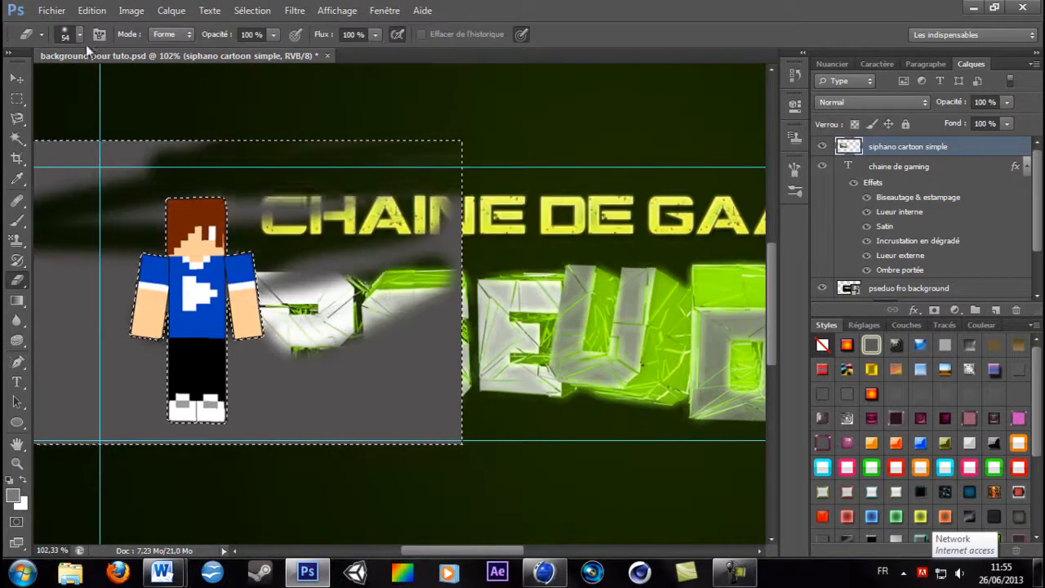
- Erase all the selected grey backdrop around the character with the 54 px Eraser
{"action": "left_click", "coordinate": [79, 34]}
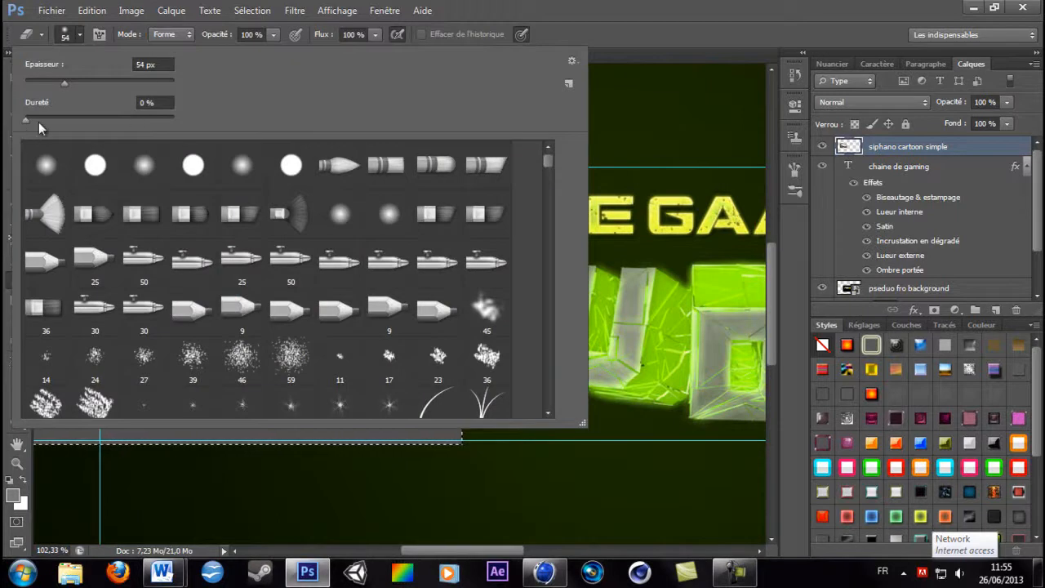
{"action": "left_click", "coordinate": [84, 34]}
{"action": "mouse_move", "coordinate": [442, 210]}
{"action": "left_mouse_down"}
{"action": "mouse_move", "coordinate": [389, 318]}
{"action": "mouse_move", "coordinate": [425, 234]}
{"action": "mouse_move", "coordinate": [486, 465]}
{"action": "mouse_move", "coordinate": [455, 227]}
{"action": "left_mouse_up"}
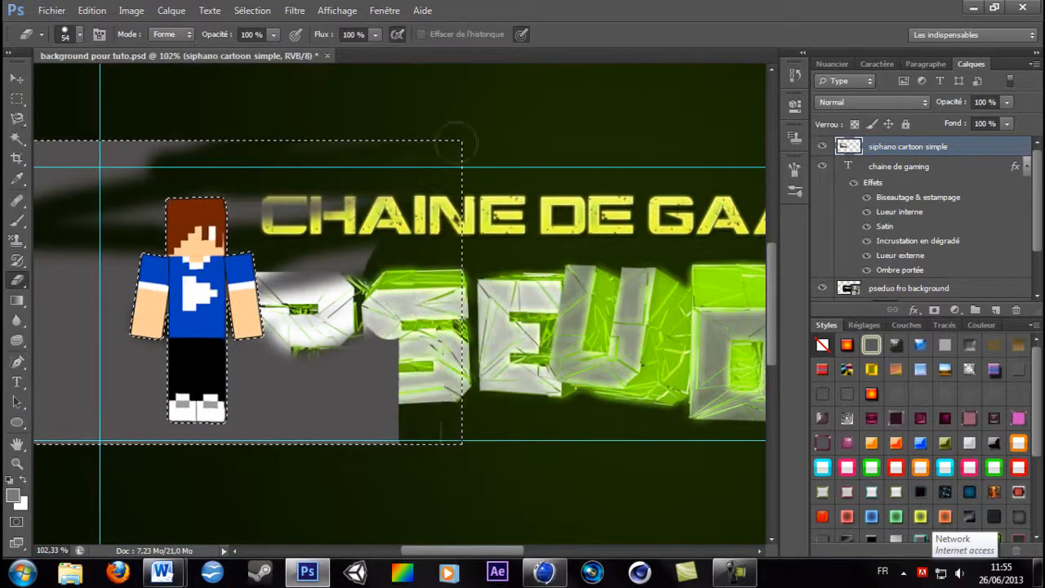
{"action": "mouse_move", "coordinate": [405, 325]}
{"action": "left_mouse_down"}
{"action": "mouse_move", "coordinate": [433, 441]}
{"action": "mouse_move", "coordinate": [335, 311]}
{"action": "mouse_move", "coordinate": [367, 139]}
{"action": "mouse_move", "coordinate": [396, 418]}
{"action": "left_mouse_up"}
{"action": "mouse_move", "coordinate": [321, 162]}
{"action": "left_mouse_down"}
{"action": "mouse_move", "coordinate": [331, 468]}
{"action": "mouse_move", "coordinate": [296, 222]}
{"action": "left_mouse_up"}
{"action": "left_click_drag", "start_coordinate": [52, 551], "coordinate": [12, 550], "text": "ctrl"}
{"action": "mouse_move", "coordinate": [362, 388]}
{"action": "left_mouse_down"}
{"action": "mouse_move", "coordinate": [160, 357]}
{"action": "mouse_move", "coordinate": [262, 336]}
{"action": "left_mouse_up"}
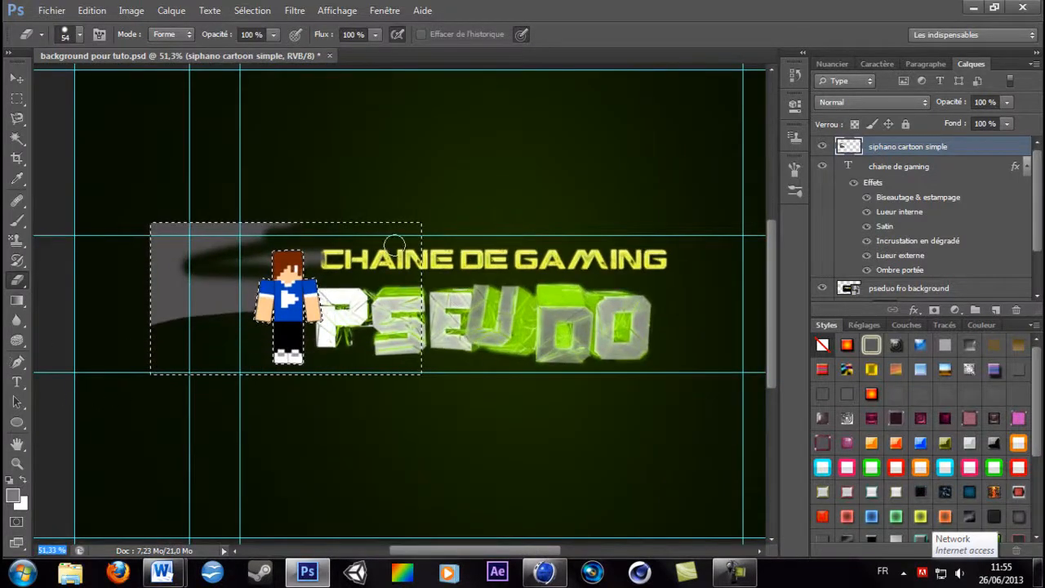
{"action": "left_click_drag", "start_coordinate": [225, 264], "coordinate": [347, 280]}
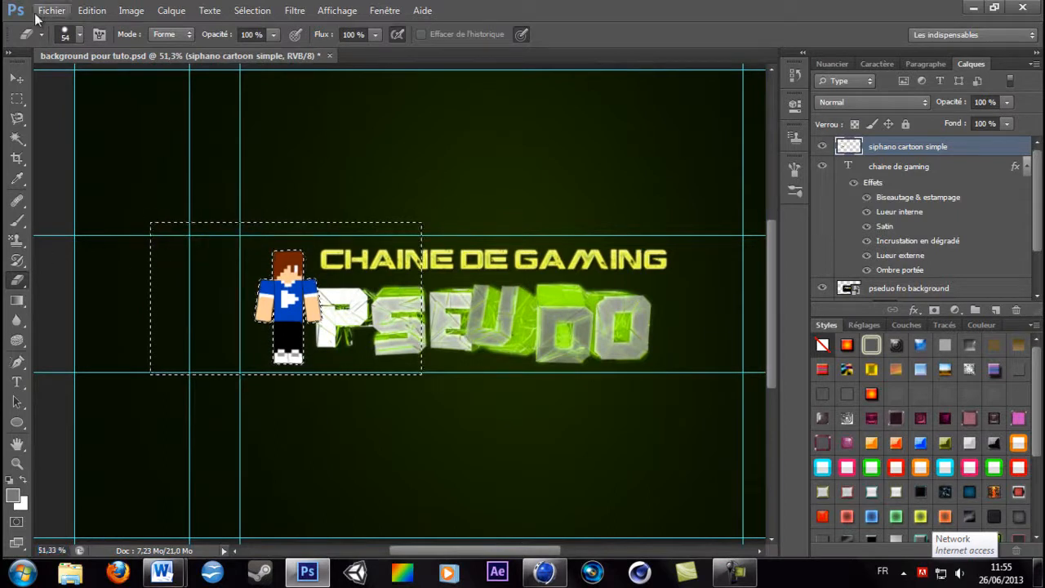
- Move the character slightly down between the guides, and shift the chaine de gaming and pseduo fro background layers together to the right
{"action": "left_click", "coordinate": [21, 78]}
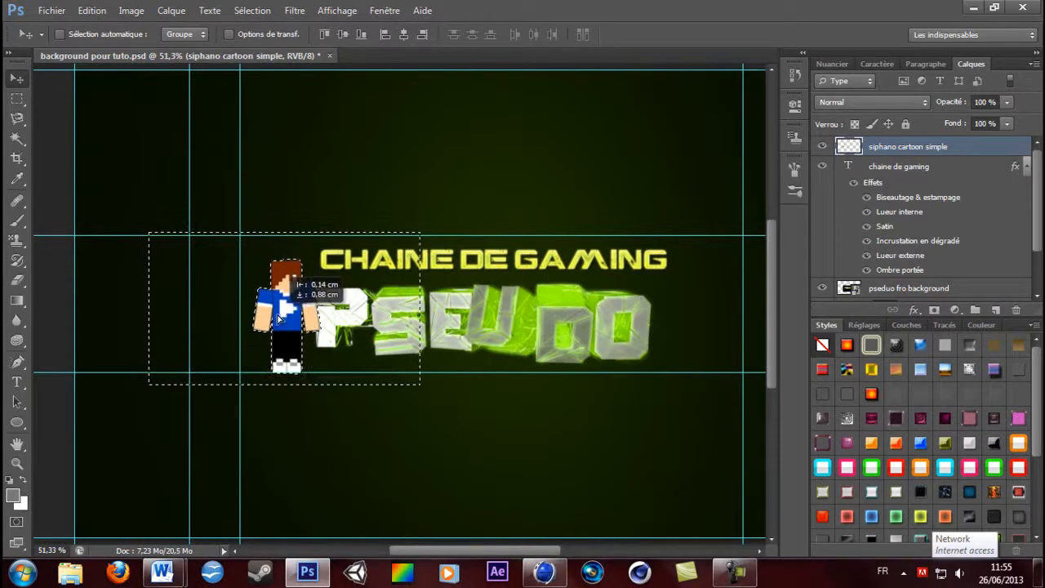
{"action": "double_click", "coordinate": [906, 167]}
{"action": "scroll", "coordinate": [882, 221], "scroll_direction": "down", "scroll_amount": 2}
{"action": "left_click", "coordinate": [902, 254]}
{"action": "left_click_drag", "start_coordinate": [532, 302], "coordinate": [561, 298]}
{"action": "scroll", "coordinate": [782, 278], "scroll_direction": "up", "scroll_amount": 3}
{"action": "left_click_drag", "start_coordinate": [778, 253], "coordinate": [760, 269]}
- Clear the leftover selection around the character and make the siphano cartoon simple layer active
{"action": "left_click", "coordinate": [17, 138]}
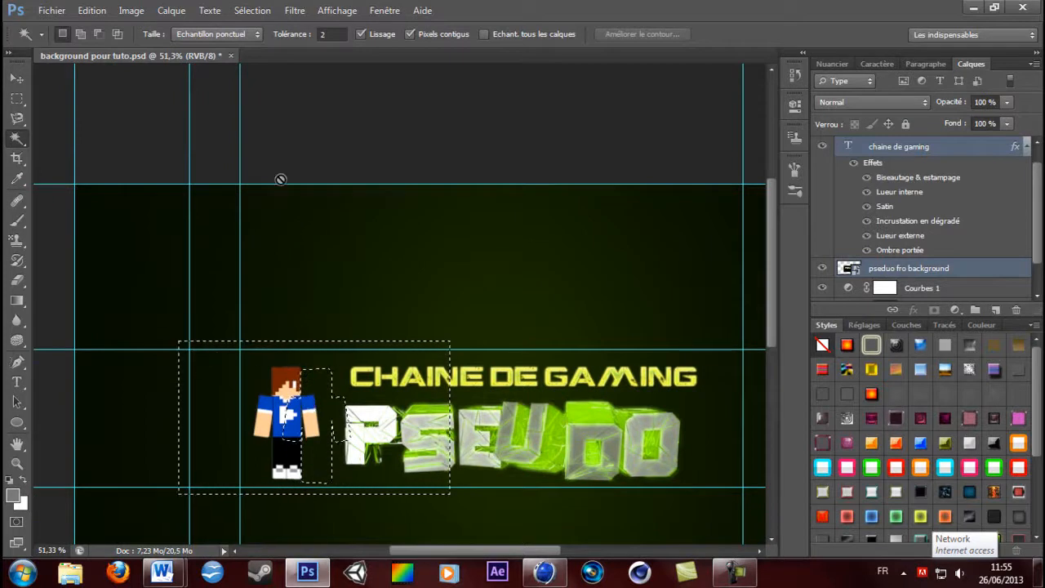
{"action": "left_click", "coordinate": [299, 136]}
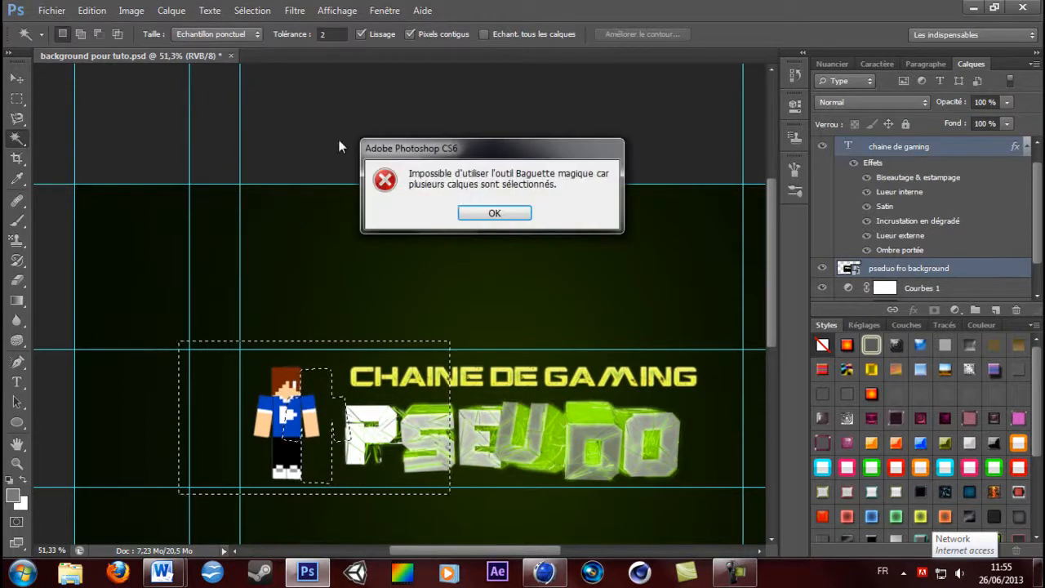
{"action": "left_click", "coordinate": [490, 214]}
{"action": "scroll", "coordinate": [898, 212], "scroll_direction": "down", "scroll_amount": 1}
{"action": "left_click", "coordinate": [915, 232]}
{"action": "scroll", "coordinate": [913, 229], "scroll_direction": "up", "scroll_amount": 1}
{"action": "scroll", "coordinate": [914, 222], "scroll_direction": "down", "scroll_amount": 1}
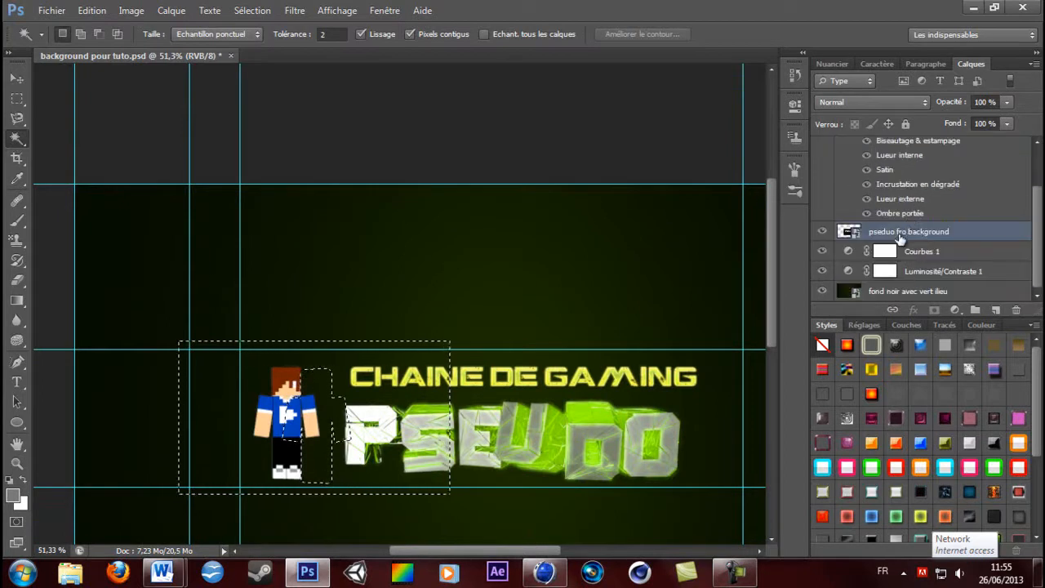
{"action": "left_click", "coordinate": [900, 235]}
{"action": "scroll", "coordinate": [921, 281], "scroll_direction": "up", "scroll_amount": 1}
{"action": "left_click", "coordinate": [889, 147]}
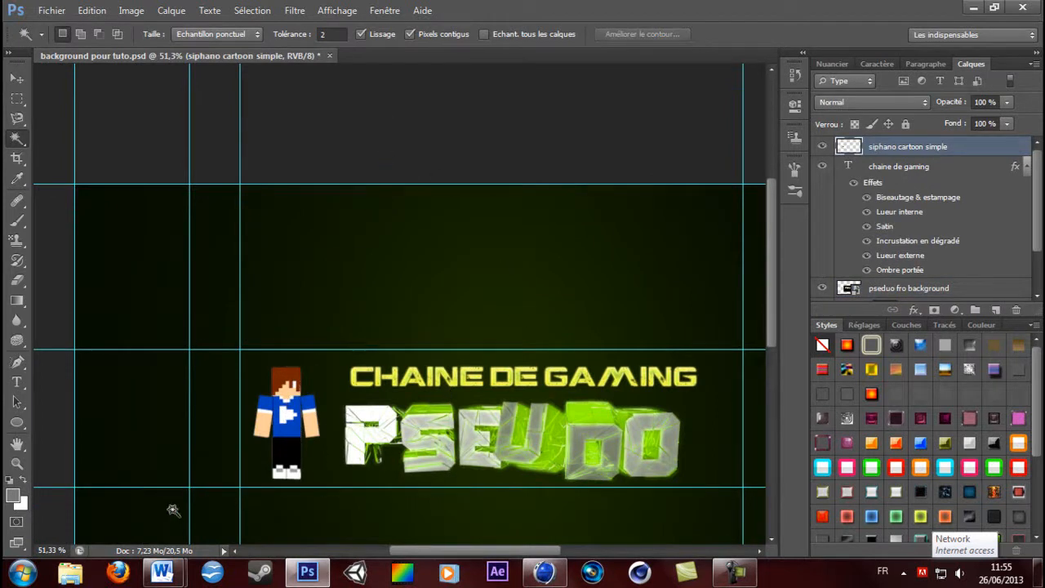
- Start placing another image and browse to the brushe photoshop folder
{"action": "left_click_drag", "start_coordinate": [773, 297], "coordinate": [765, 344]}
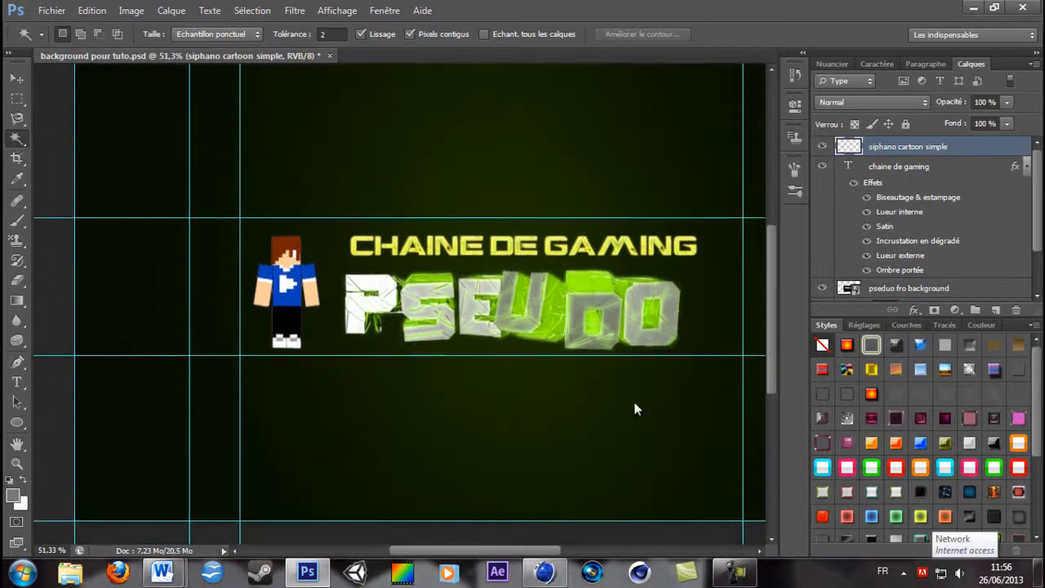
{"action": "left_click_drag", "start_coordinate": [429, 541], "coordinate": [425, 502]}
{"action": "left_click_drag", "start_coordinate": [543, 451], "coordinate": [427, 518]}
{"action": "left_click", "coordinate": [62, 11]}
{"action": "left_click", "coordinate": [107, 250]}
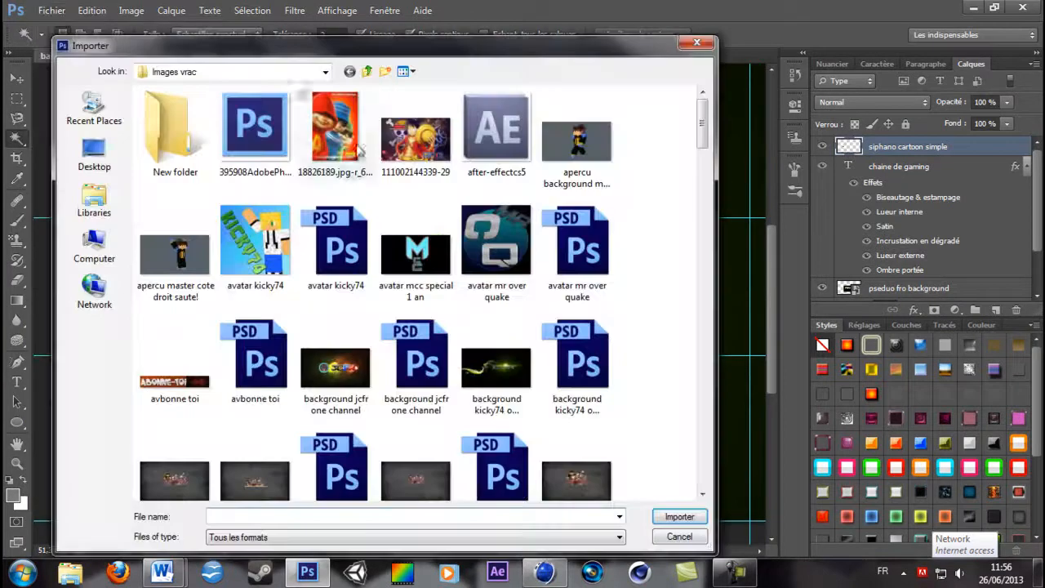
{"action": "left_click", "coordinate": [368, 72]}
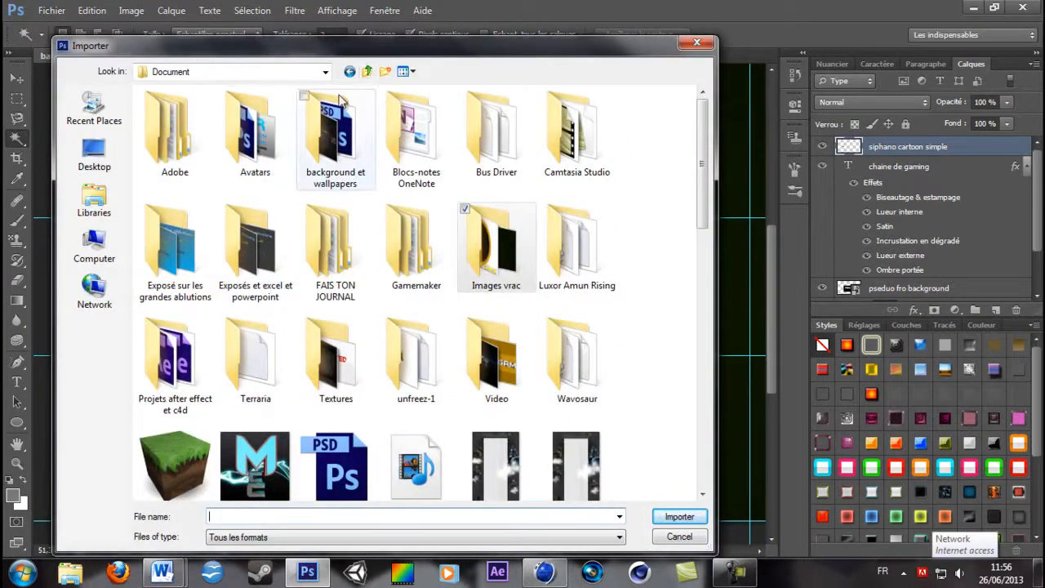
{"action": "left_click", "coordinate": [368, 71]}
{"action": "double_click", "coordinate": [269, 107]}
{"action": "scroll", "coordinate": [286, 212], "scroll_direction": "down", "scroll_amount": 20}
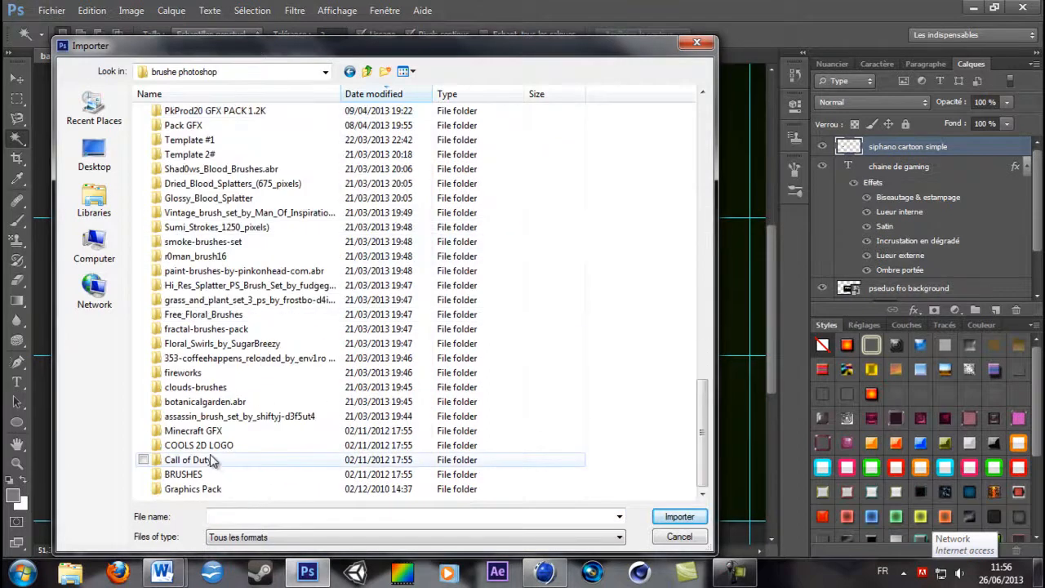
{"action": "scroll", "coordinate": [214, 445], "scroll_direction": "up", "scroll_amount": 2}
{"action": "scroll", "coordinate": [217, 447], "scroll_direction": "up", "scroll_amount": 2}
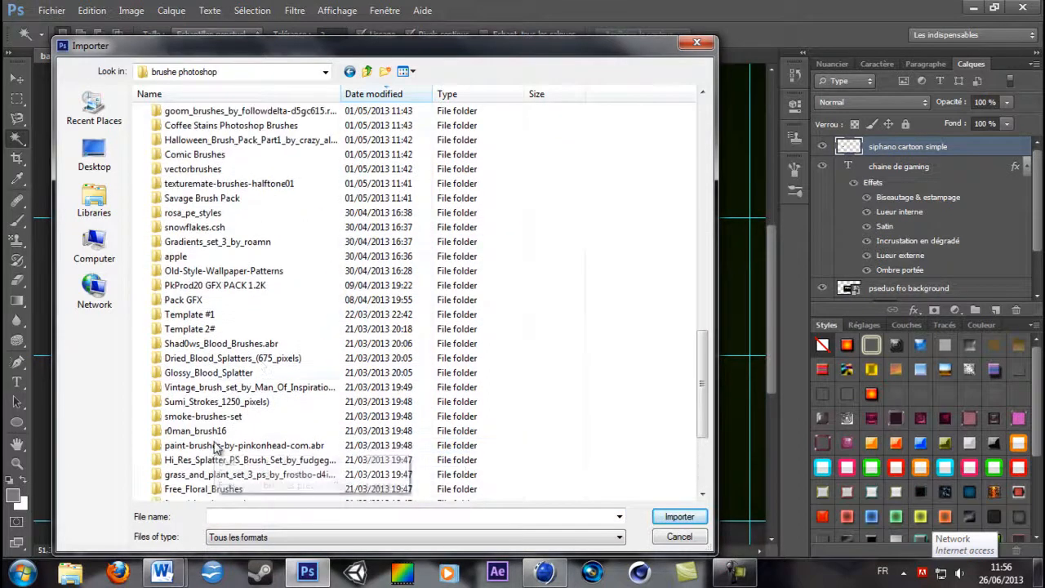
{"action": "left_click_drag", "start_coordinate": [278, 51], "coordinate": [399, 334]}
{"action": "left_click_drag", "start_coordinate": [366, 241], "coordinate": [326, 55]}
{"action": "scroll", "coordinate": [315, 261], "scroll_direction": "up", "scroll_amount": 2}
{"action": "scroll", "coordinate": [312, 253], "scroll_direction": "down", "scroll_amount": 1}
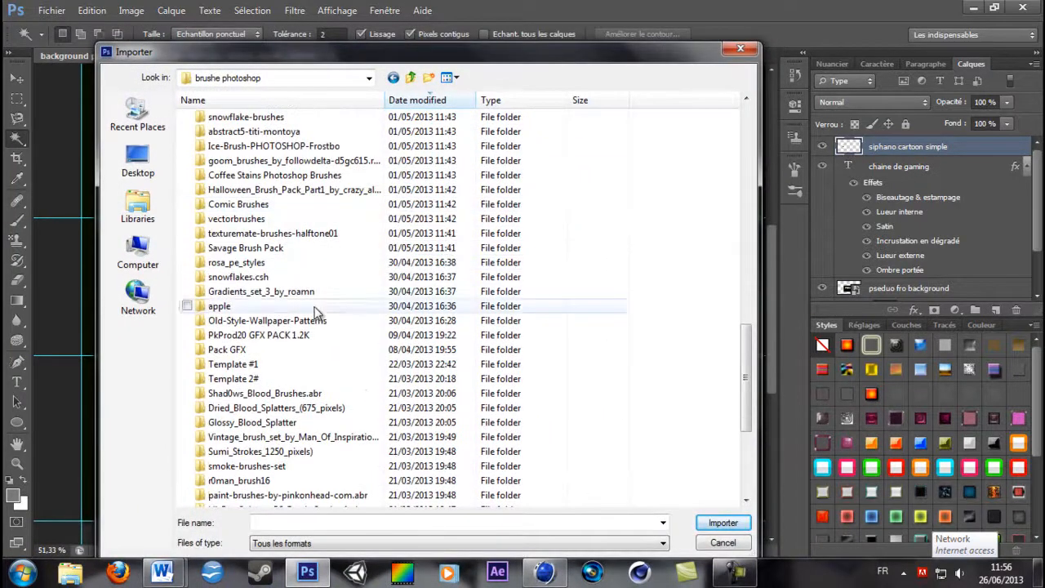
- Try placing a flare image from the Lights > Flares folder of PkProd20 GFX PACK 1.2K
{"action": "double_click", "coordinate": [303, 338]}
{"action": "double_click", "coordinate": [301, 119]}
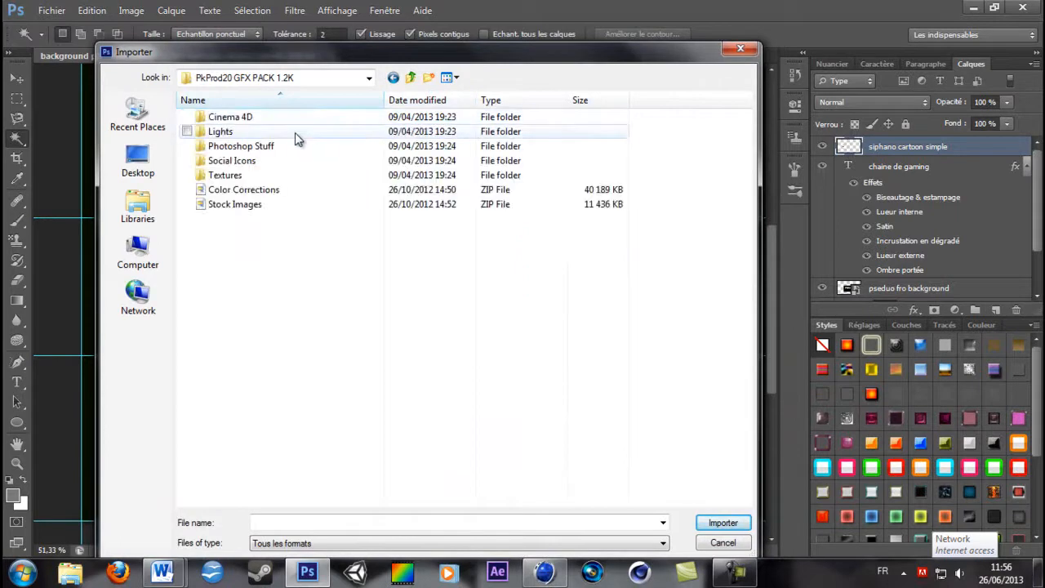
{"action": "double_click", "coordinate": [294, 132]}
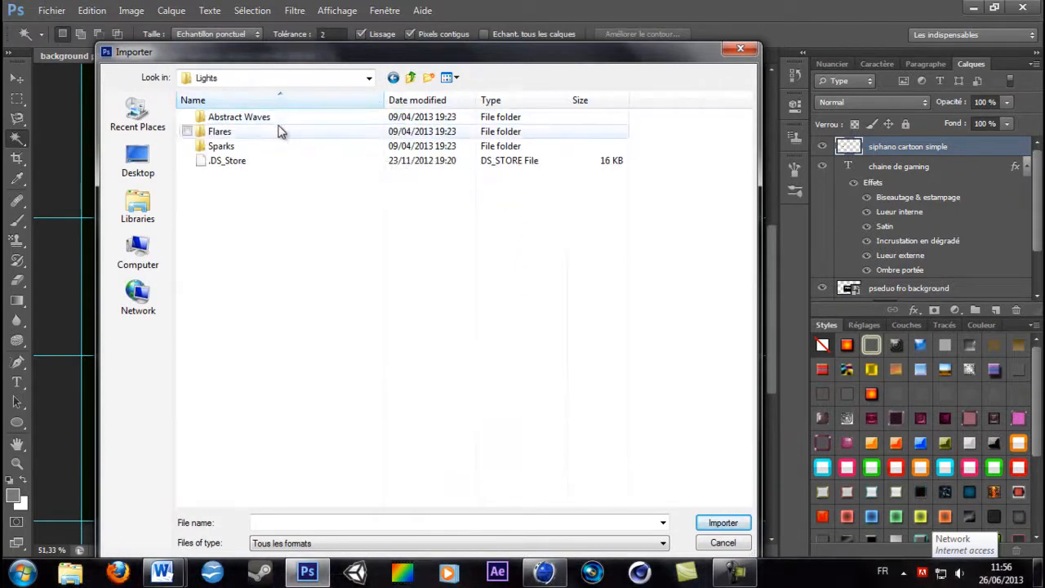
{"action": "double_click", "coordinate": [274, 133]}
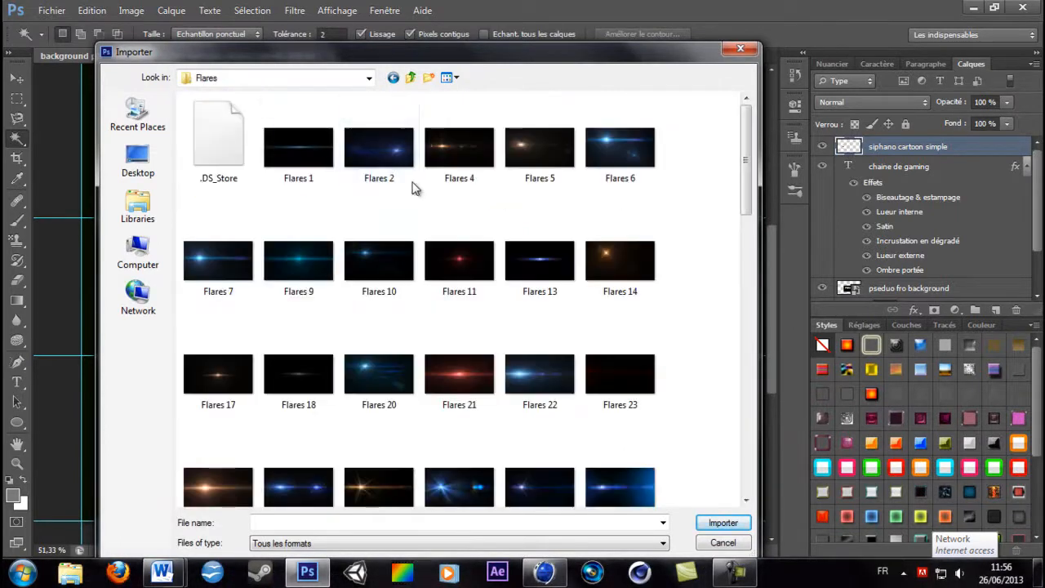
{"action": "scroll", "coordinate": [401, 174], "scroll_direction": "down", "scroll_amount": 6}
{"action": "scroll", "coordinate": [506, 327], "scroll_direction": "down", "scroll_amount": 3}
{"action": "double_click", "coordinate": [573, 368]}
{"action": "left_click_drag", "start_coordinate": [526, 301], "coordinate": [617, 268]}
{"action": "key", "text": "Escape"}
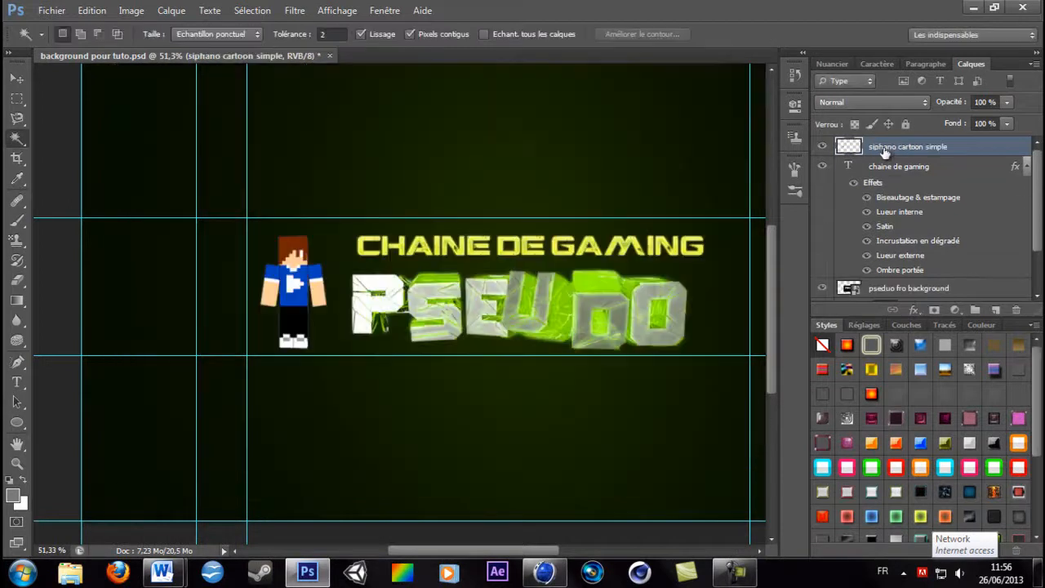
- Start placing another image and navigate up from the Flares folder to the brushe photoshop folder
{"action": "left_click", "coordinate": [52, 9]}
{"action": "left_click", "coordinate": [118, 263]}
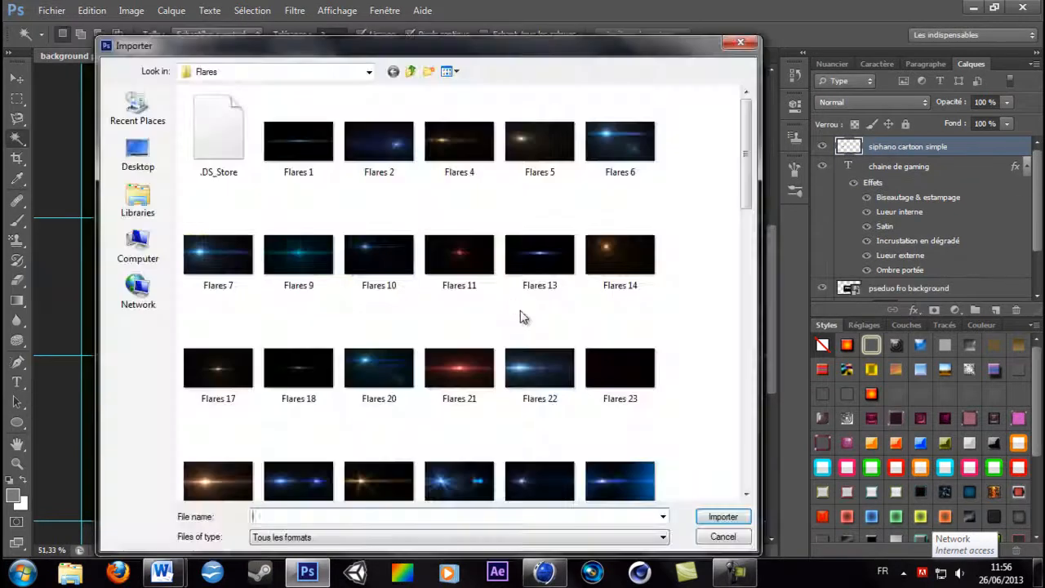
{"action": "left_click_drag", "start_coordinate": [743, 185], "coordinate": [700, 181]}
{"action": "left_click", "coordinate": [410, 72]}
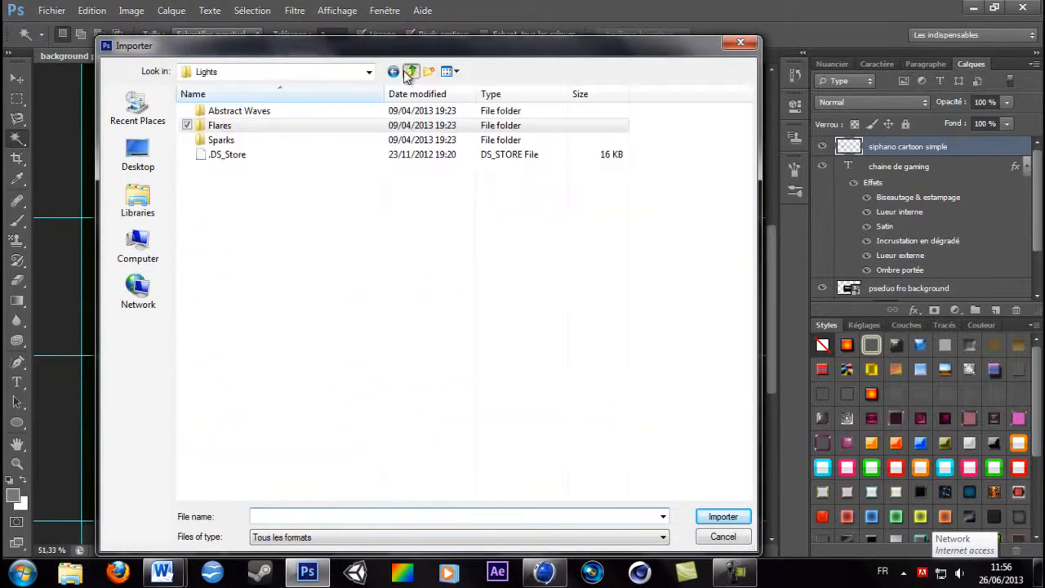
{"action": "left_click", "coordinate": [410, 72]}
{"action": "left_click", "coordinate": [410, 72]}
{"action": "left_click", "coordinate": [410, 72]}
- Browse the folders ordered by modification date and place the green Optical-4b-psdbox flare from the Style_Steel_By folder
{"action": "left_click", "coordinate": [417, 94]}
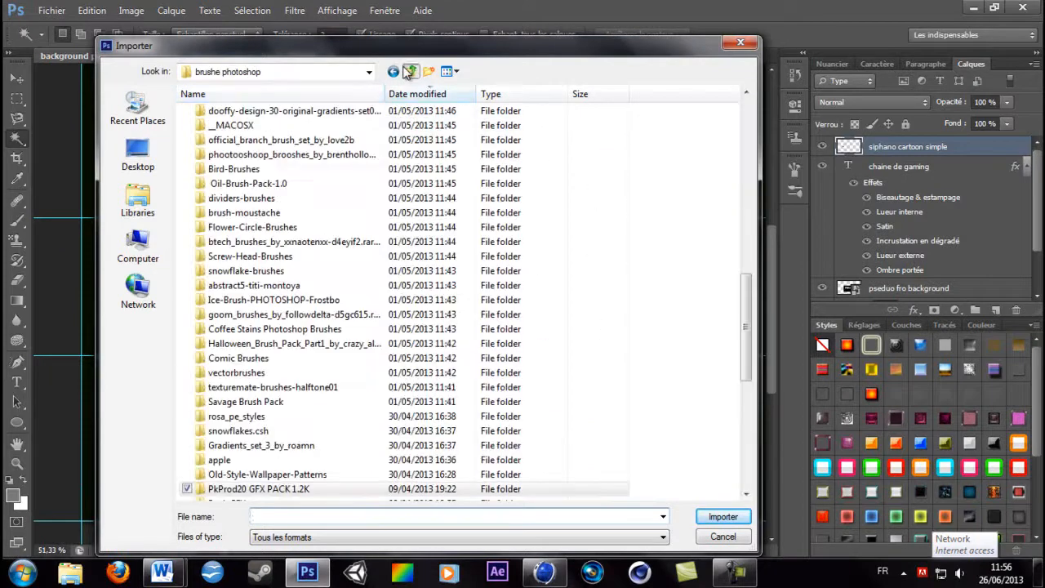
{"action": "mouse_move", "coordinate": [746, 347]}
{"action": "left_mouse_down"}
{"action": "mouse_move", "coordinate": [746, 326]}
{"action": "mouse_move", "coordinate": [748, 454]}
{"action": "mouse_move", "coordinate": [731, 353]}
{"action": "mouse_move", "coordinate": [712, 330]}
{"action": "mouse_move", "coordinate": [721, 267]}
{"action": "mouse_move", "coordinate": [690, 270]}
{"action": "left_mouse_up"}
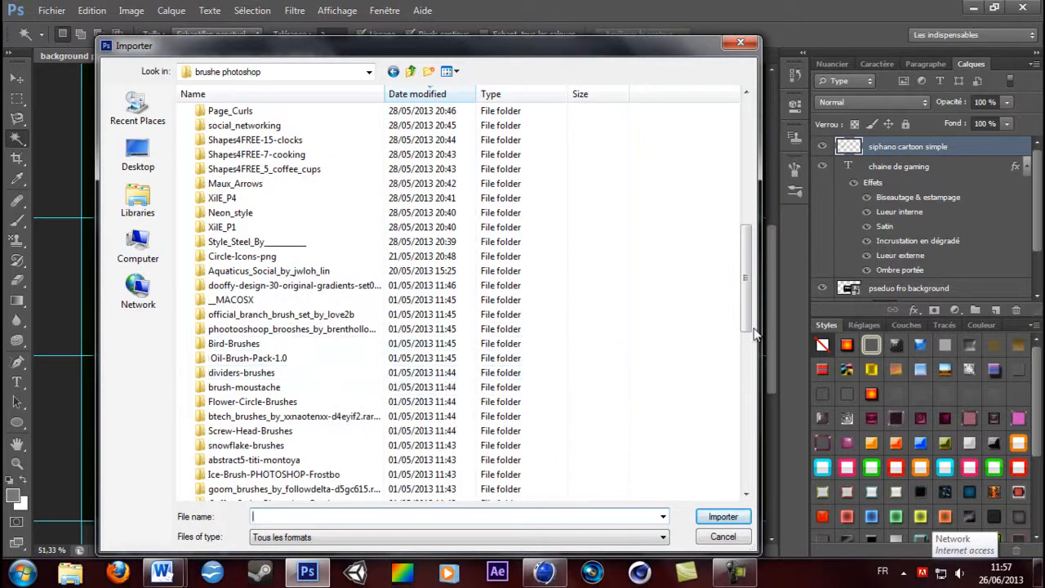
{"action": "scroll", "coordinate": [742, 321], "scroll_direction": "up", "scroll_amount": 2}
{"action": "double_click", "coordinate": [205, 317]}
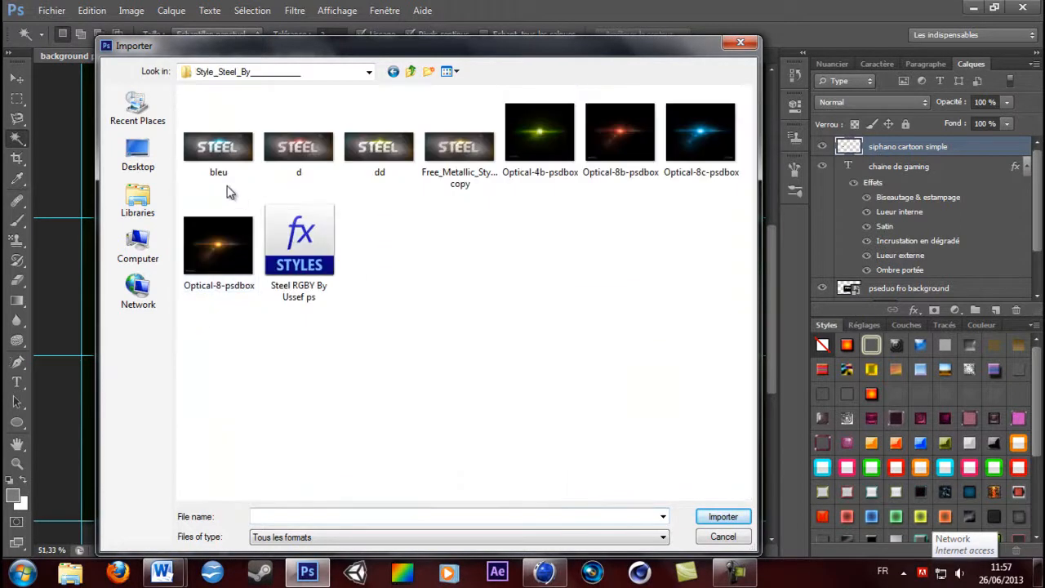
{"action": "double_click", "coordinate": [540, 147]}
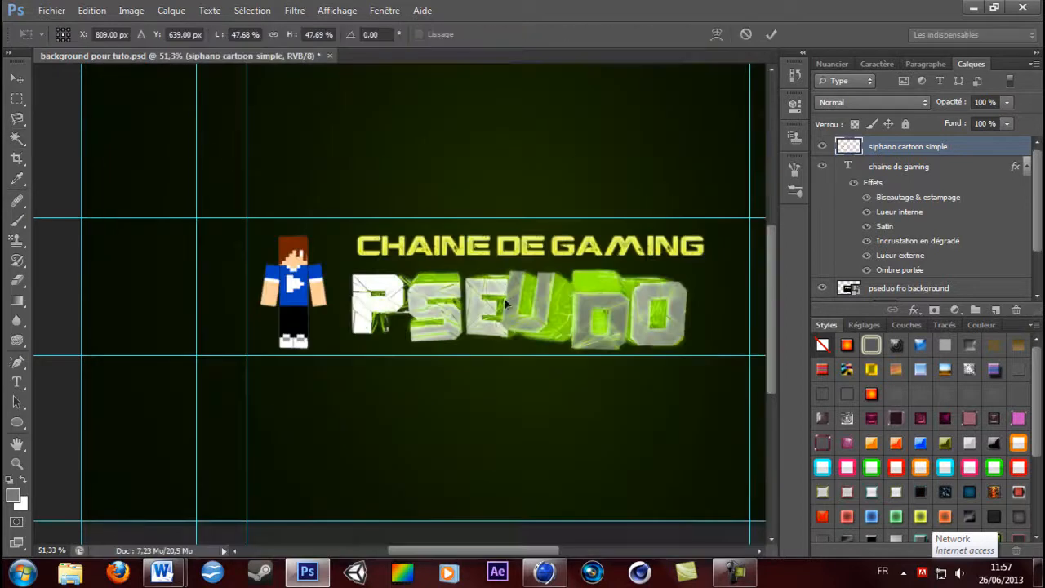
- Scale the placed flare to 27.68 %, apply the placement, and position the flare over the PSEUDO render
{"action": "left_click_drag", "start_coordinate": [486, 293], "coordinate": [636, 265]}
{"action": "left_click_drag", "start_coordinate": [222, 35], "coordinate": [206, 41]}
{"action": "left_click_drag", "start_coordinate": [649, 301], "coordinate": [624, 288]}
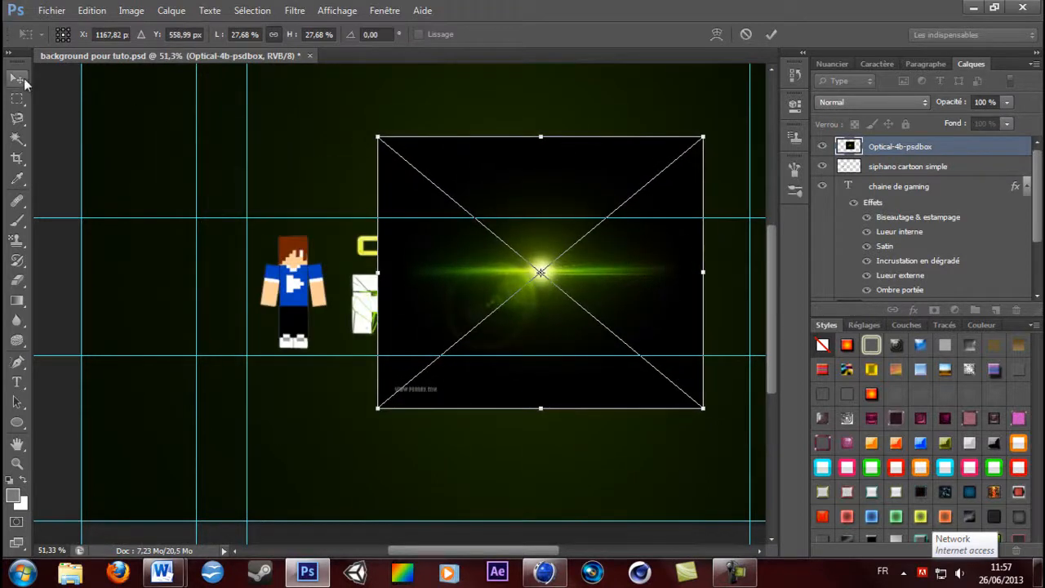
{"action": "left_click", "coordinate": [23, 78]}
{"action": "left_click", "coordinate": [479, 213]}
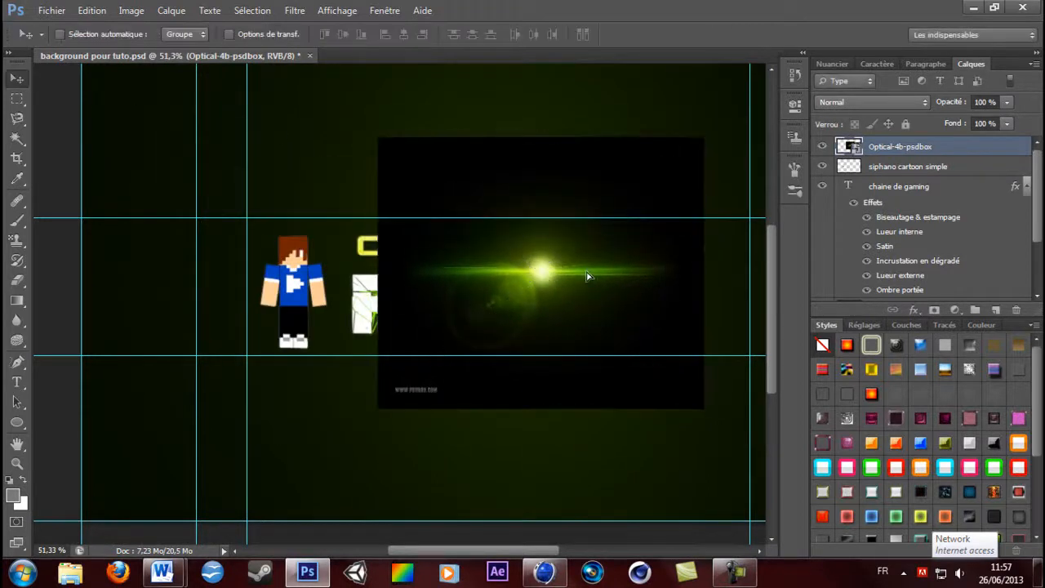
{"action": "left_click_drag", "start_coordinate": [588, 268], "coordinate": [584, 274]}
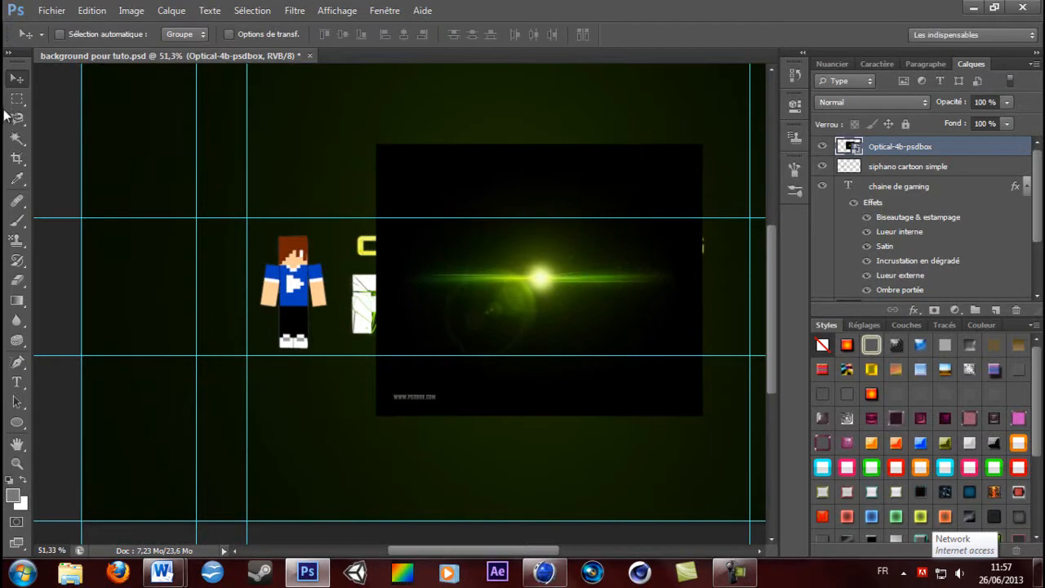
- Select the area around the flare image's website watermark, rasterize the layer, erase the watermark, and clear the selection
{"action": "left_click", "coordinate": [16, 98]}
{"action": "left_click_drag", "start_coordinate": [329, 365], "coordinate": [319, 349]}
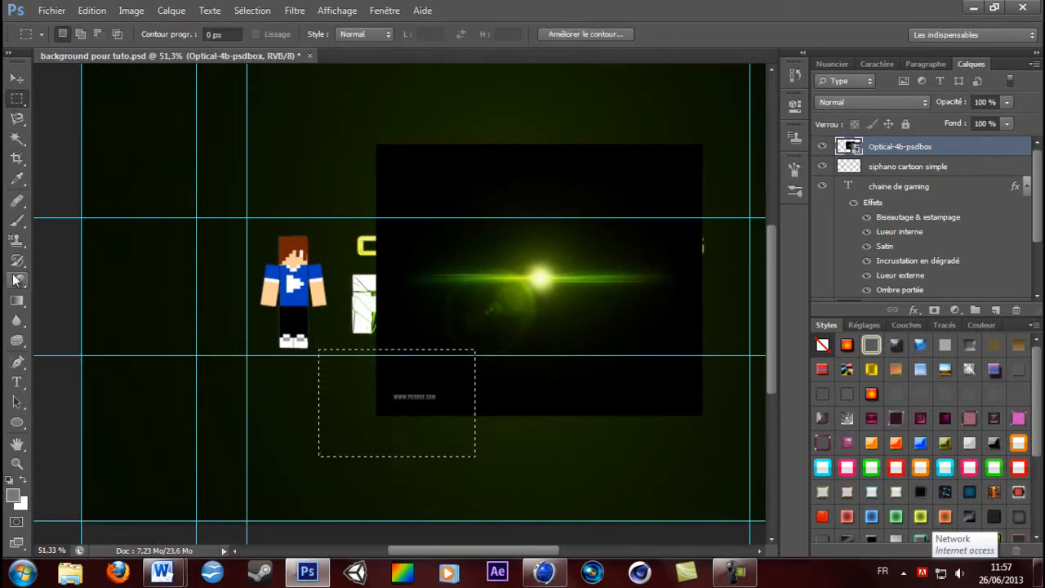
{"action": "left_click", "coordinate": [17, 280]}
{"action": "left_click", "coordinate": [449, 437]}
{"action": "key", "text": "Return"}
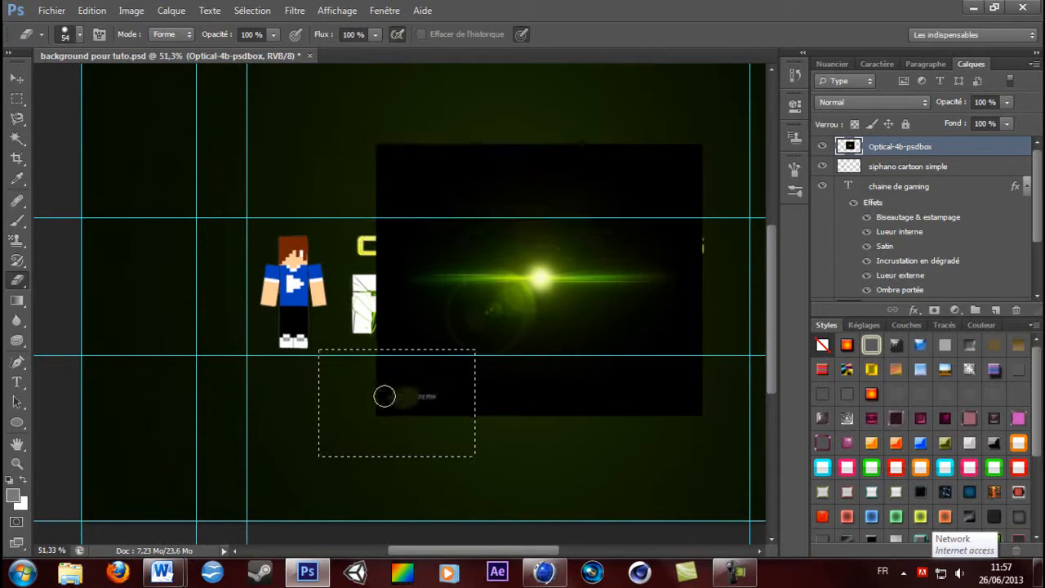
{"action": "key", "text": "v"}
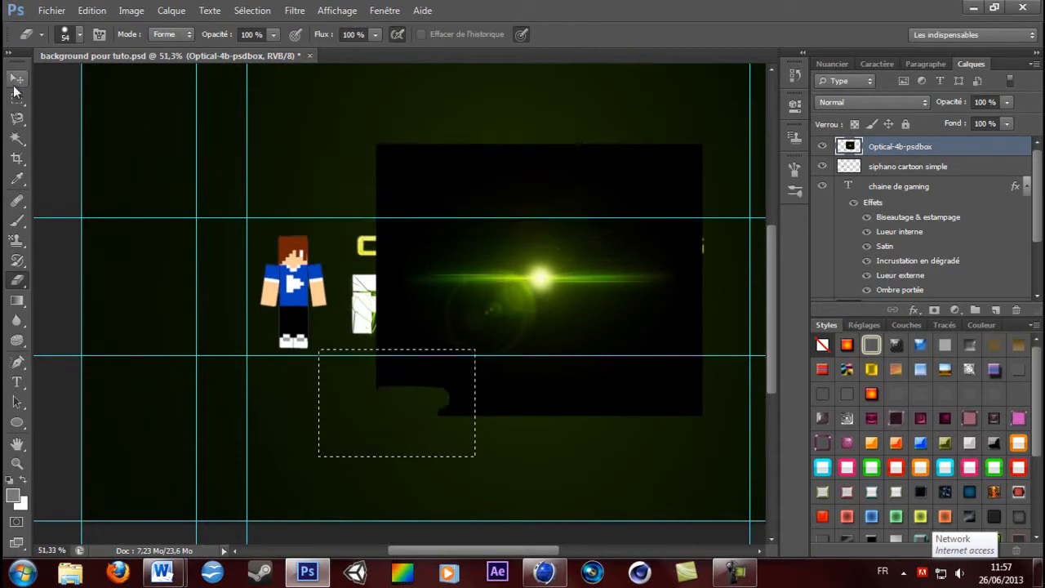
{"action": "left_click", "coordinate": [17, 138]}
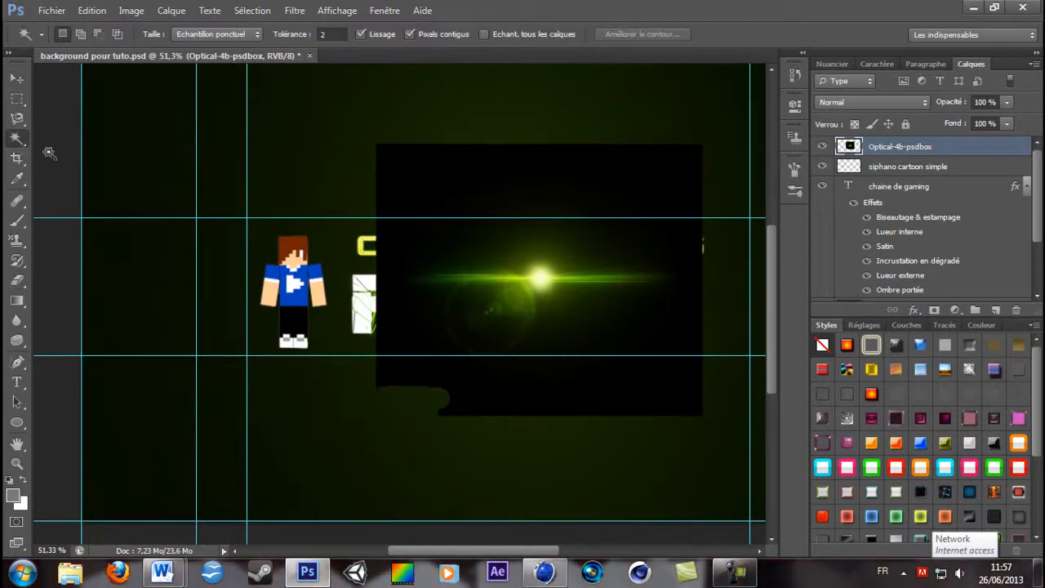
- Move the Optical-4b-psdbox layer directly below the pseduo fro background layer
{"action": "scroll", "coordinate": [901, 206], "scroll_direction": "down", "scroll_amount": 2}
{"action": "scroll", "coordinate": [893, 160], "scroll_direction": "up", "scroll_amount": 2}
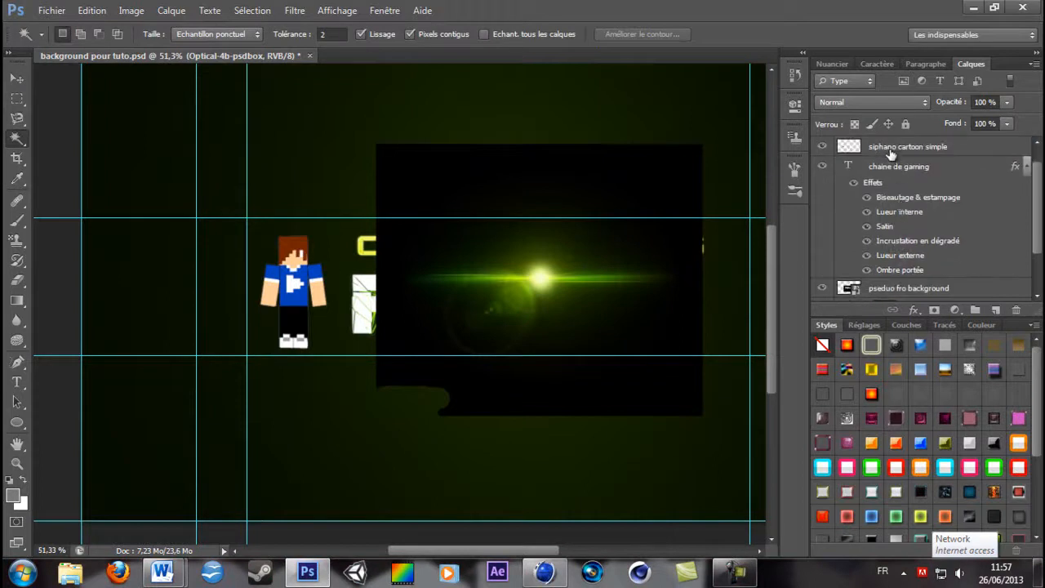
{"action": "left_click_drag", "start_coordinate": [893, 147], "coordinate": [903, 270]}
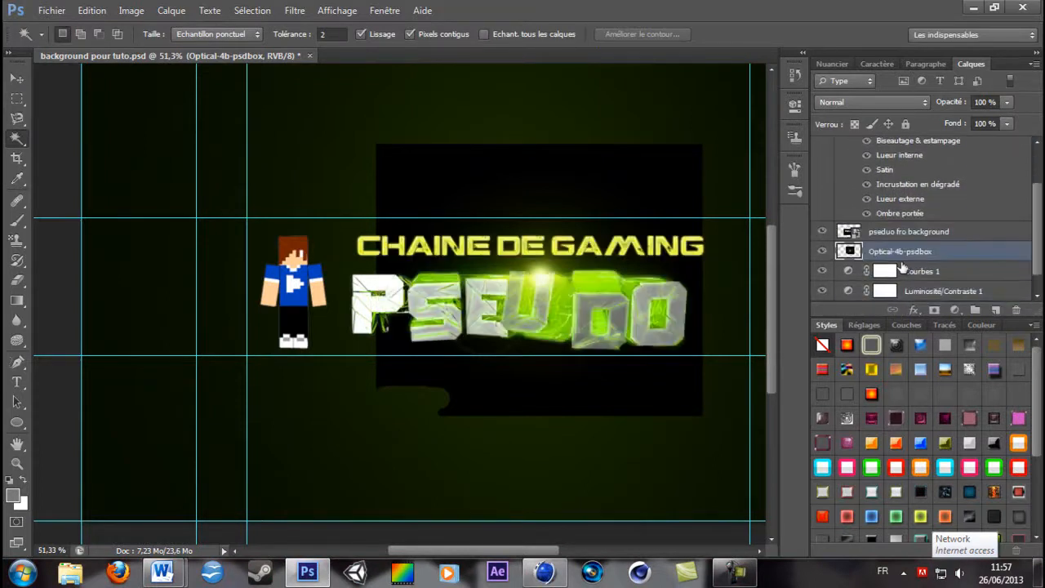
- Set the flare layer's blend mode to Superposition and move the flare beside the character's head, behind the character
{"action": "left_click", "coordinate": [852, 101]}
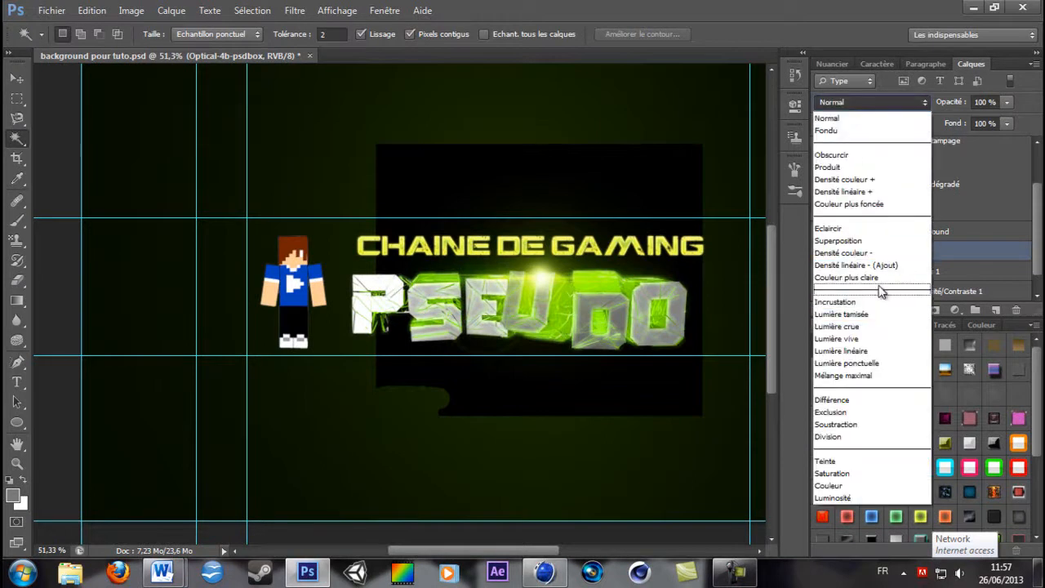
{"action": "left_click", "coordinate": [872, 241]}
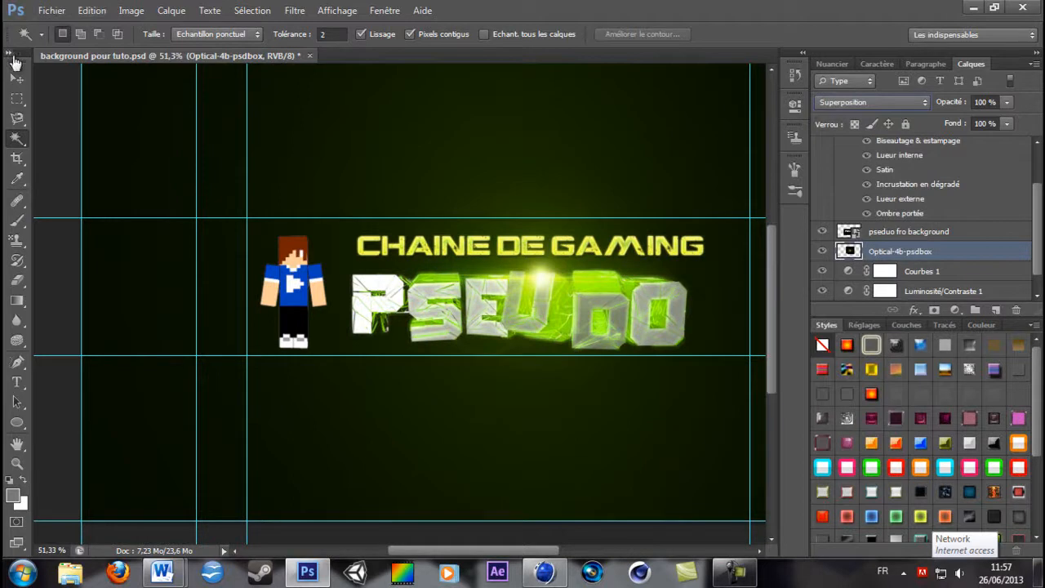
{"action": "left_click", "coordinate": [17, 80]}
{"action": "left_click_drag", "start_coordinate": [552, 288], "coordinate": [290, 280]}
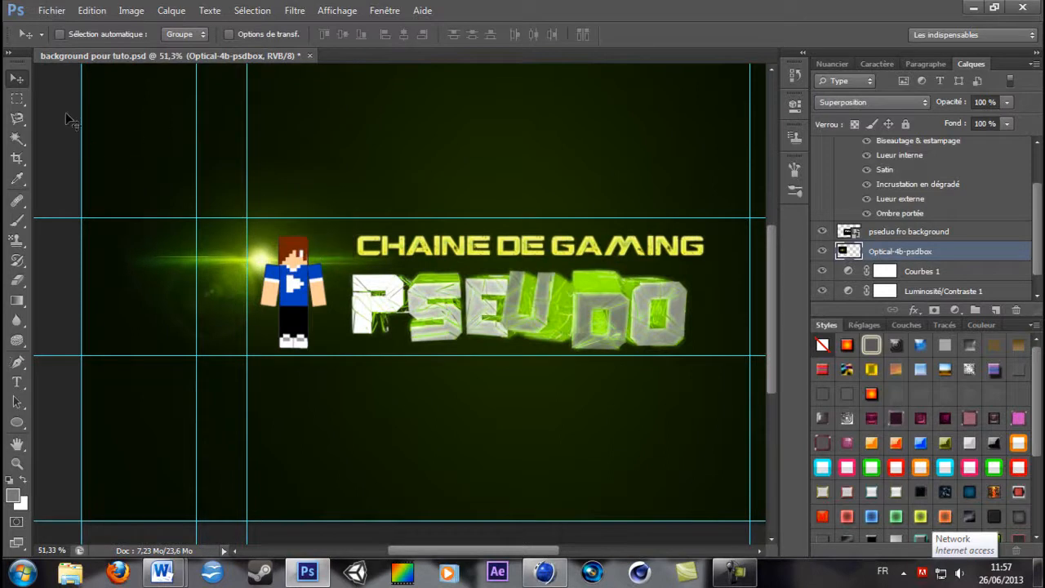
- Select a large rectangle around the flare and erase its outer edges with the soft 54 px eraser at 0 % hardness
{"action": "left_click", "coordinate": [17, 98]}
{"action": "mouse_move", "coordinate": [532, 453]}
{"action": "left_mouse_down"}
{"action": "mouse_move", "coordinate": [33, 49]}
{"action": "mouse_move", "coordinate": [155, 178]}
{"action": "mouse_move", "coordinate": [89, 148]}
{"action": "left_mouse_up"}
{"action": "left_click", "coordinate": [16, 281]}
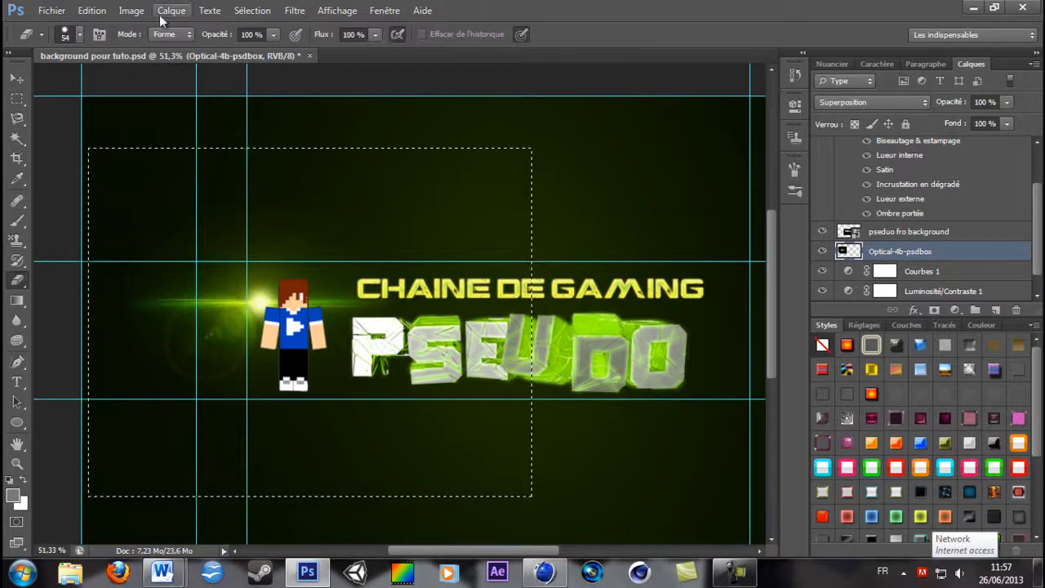
{"action": "left_click", "coordinate": [82, 38]}
{"action": "left_click", "coordinate": [155, 102]}
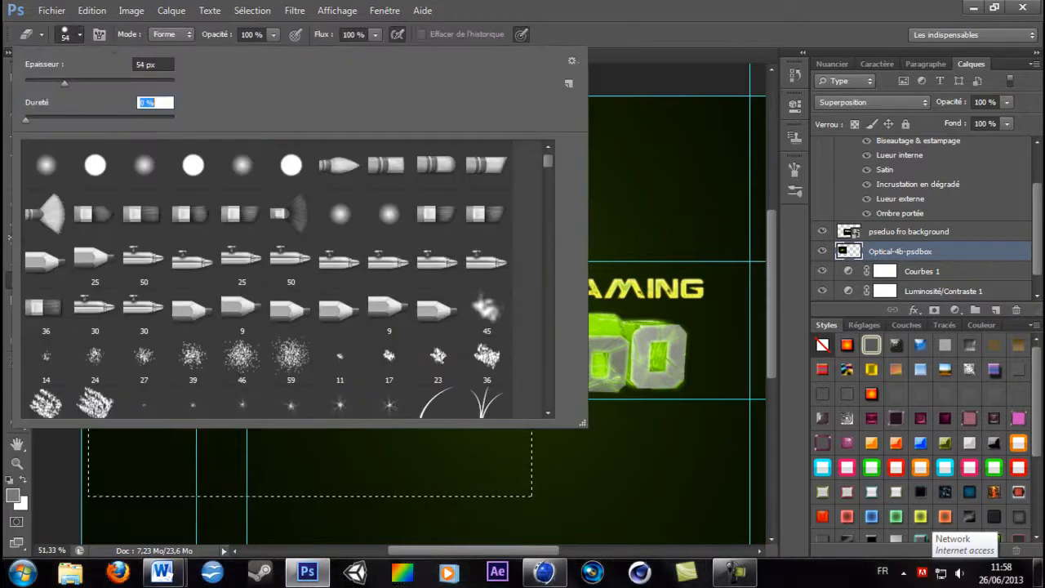
{"action": "left_click", "coordinate": [69, 42]}
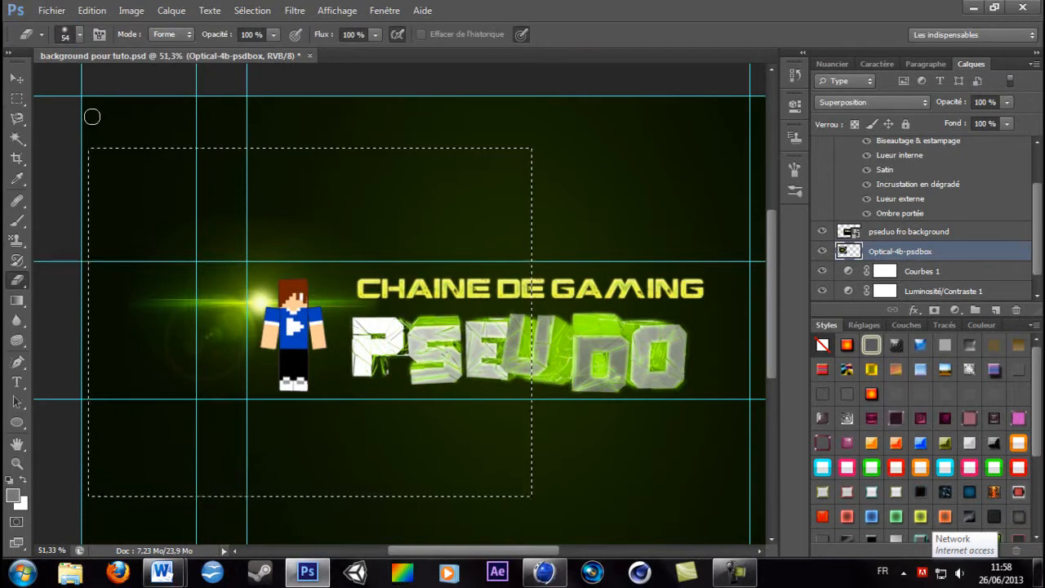
- Try the flare layer below both adjustment layers, and restack it between Courbes 1 and Luminosité/Contraste 1
{"action": "mouse_move", "coordinate": [921, 258]}
{"action": "left_mouse_down"}
{"action": "mouse_move", "coordinate": [946, 278]}
{"action": "mouse_move", "coordinate": [937, 284]}
{"action": "mouse_move", "coordinate": [930, 272]}
{"action": "left_mouse_up"}
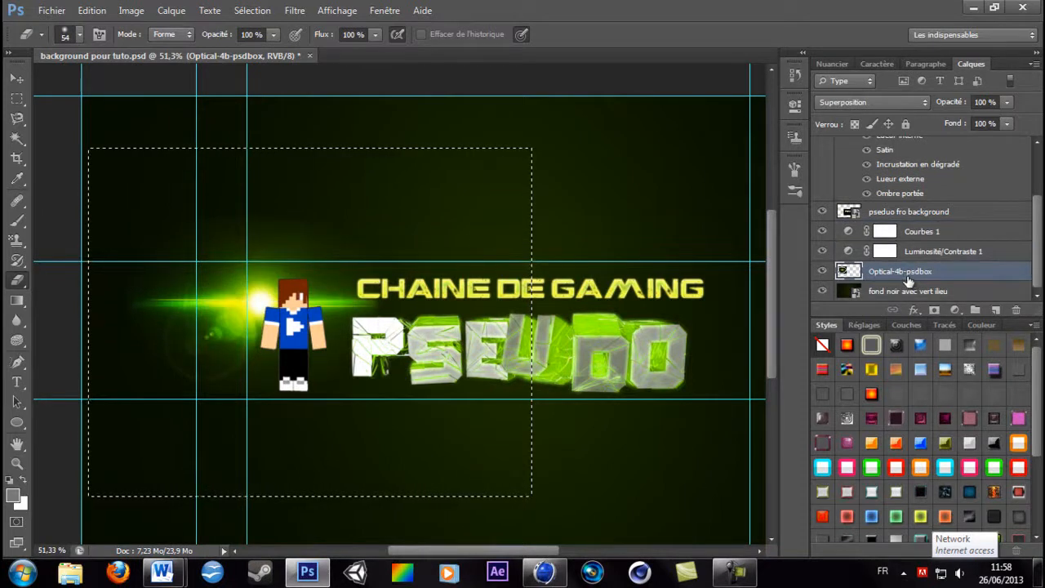
{"action": "left_click_drag", "start_coordinate": [909, 278], "coordinate": [921, 250]}
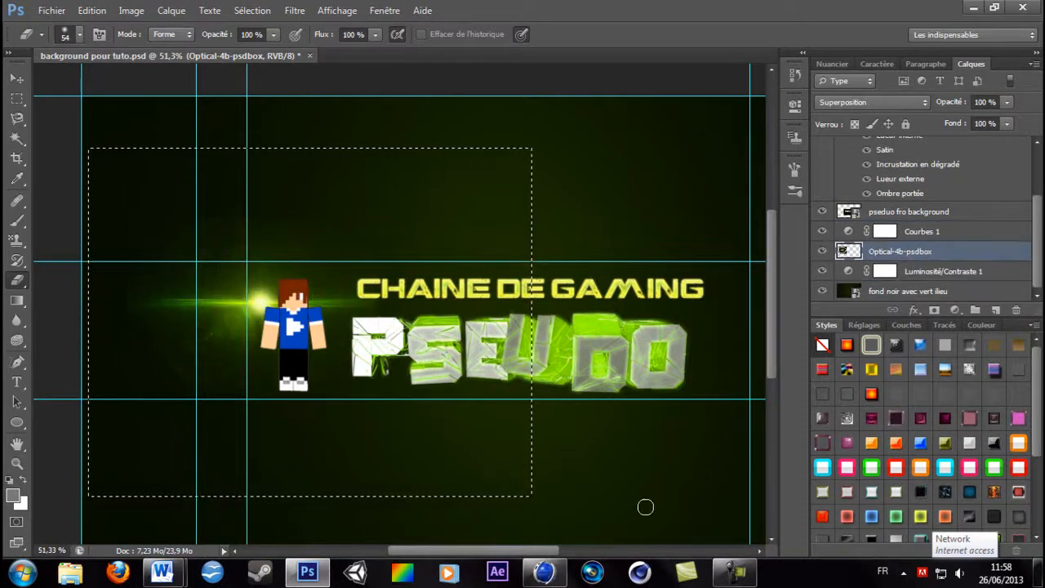
{"action": "left_click", "coordinate": [735, 572]}
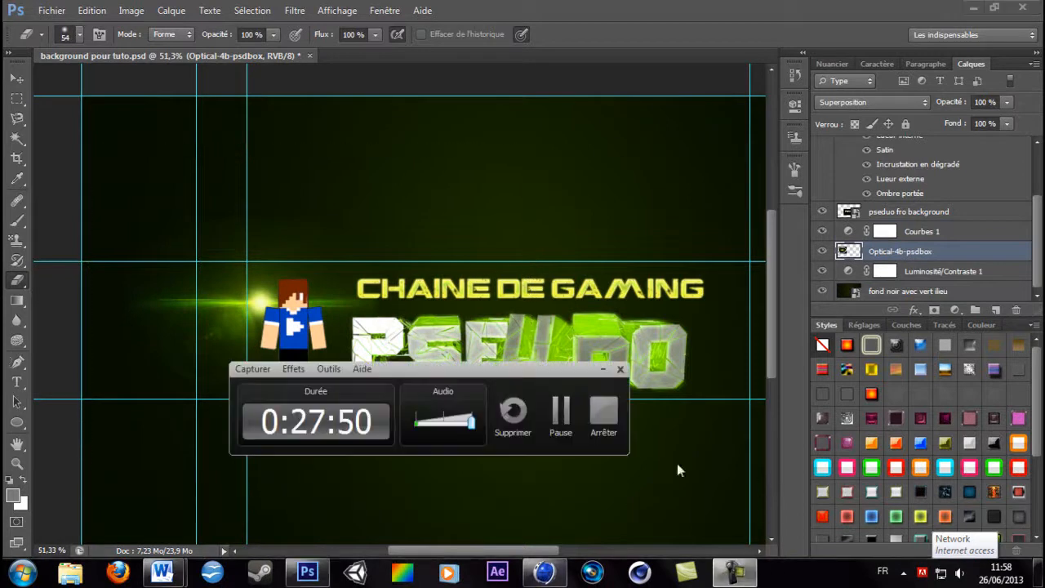
{"action": "left_click", "coordinate": [561, 417]}
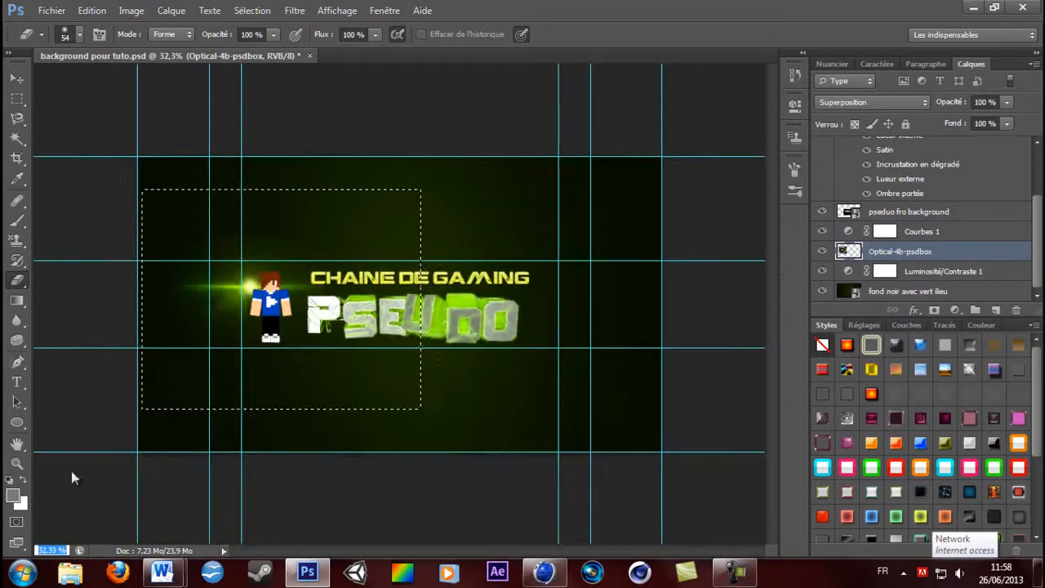
- Save the document, and save a JPEG copy named background pour tuto in background et wallpapers at maximum quality 12
{"action": "left_click", "coordinate": [51, 10]}
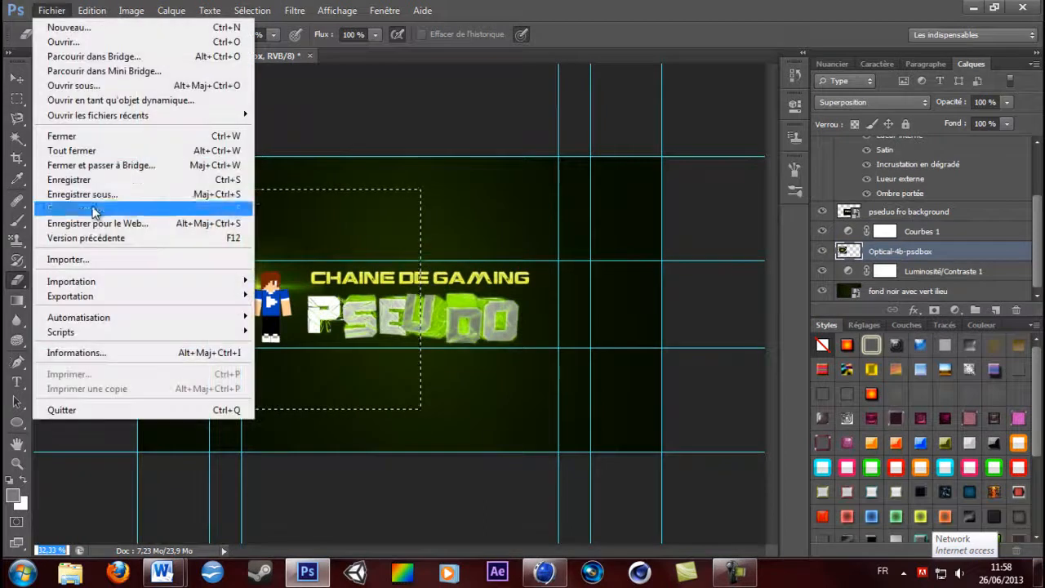
{"action": "left_click", "coordinate": [90, 180]}
{"action": "left_click", "coordinate": [62, 10]}
{"action": "left_click", "coordinate": [132, 194]}
{"action": "left_click", "coordinate": [488, 367]}
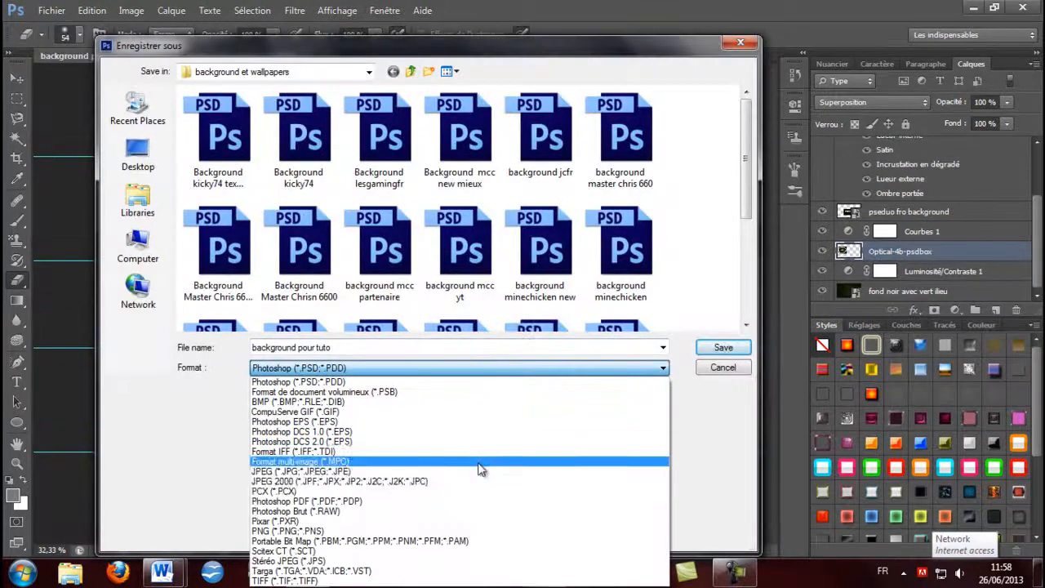
{"action": "left_click", "coordinate": [482, 490]}
{"action": "left_click", "coordinate": [443, 368]}
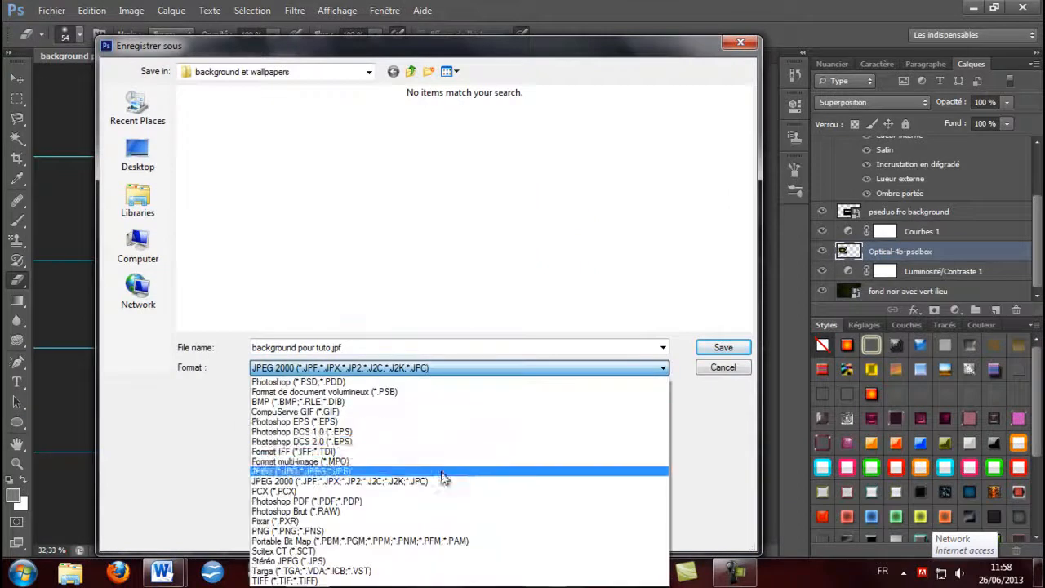
{"action": "left_click", "coordinate": [445, 472]}
{"action": "left_click", "coordinate": [720, 349]}
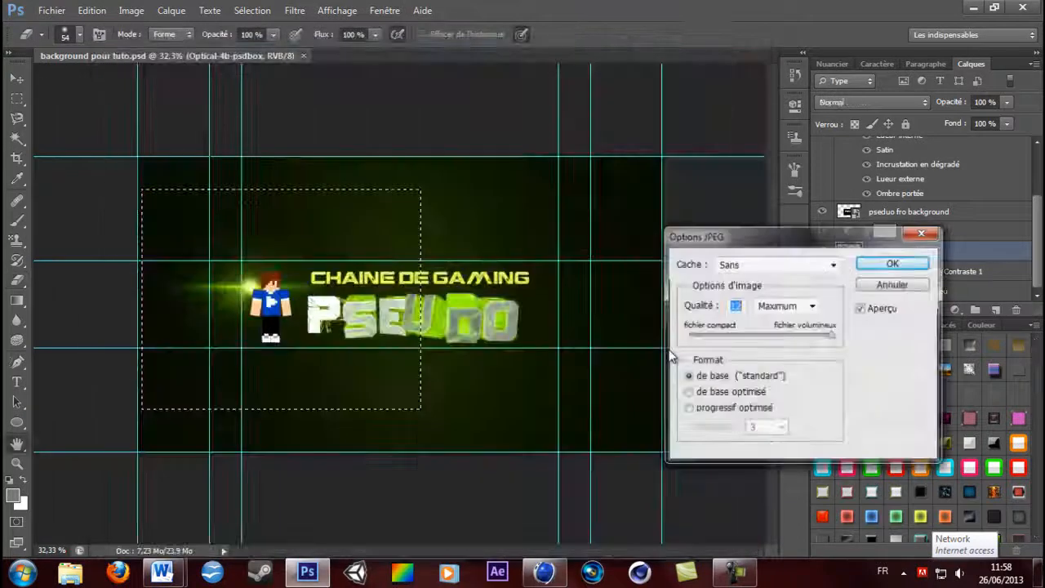
{"action": "left_click", "coordinate": [891, 266]}
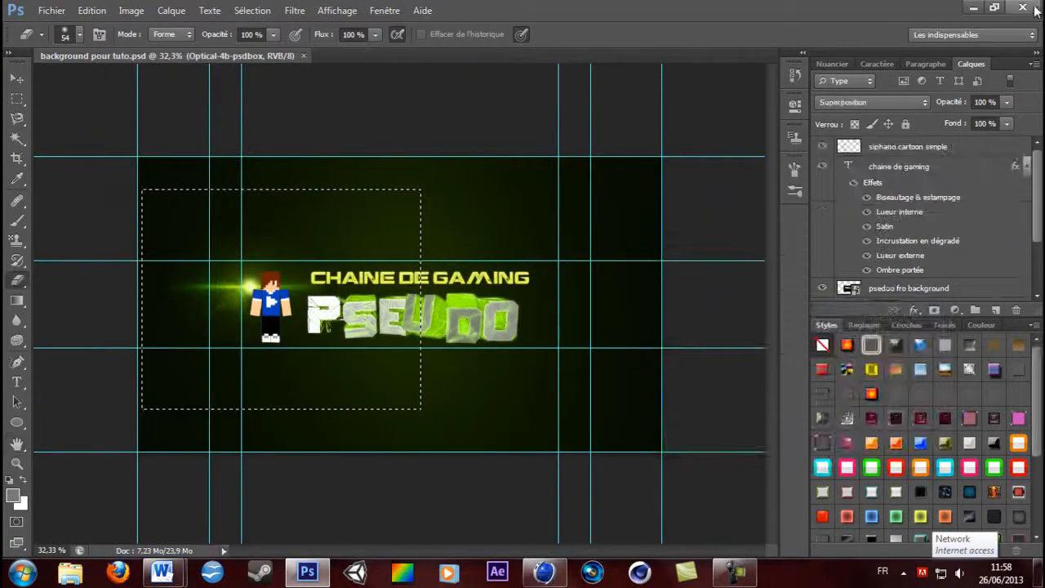